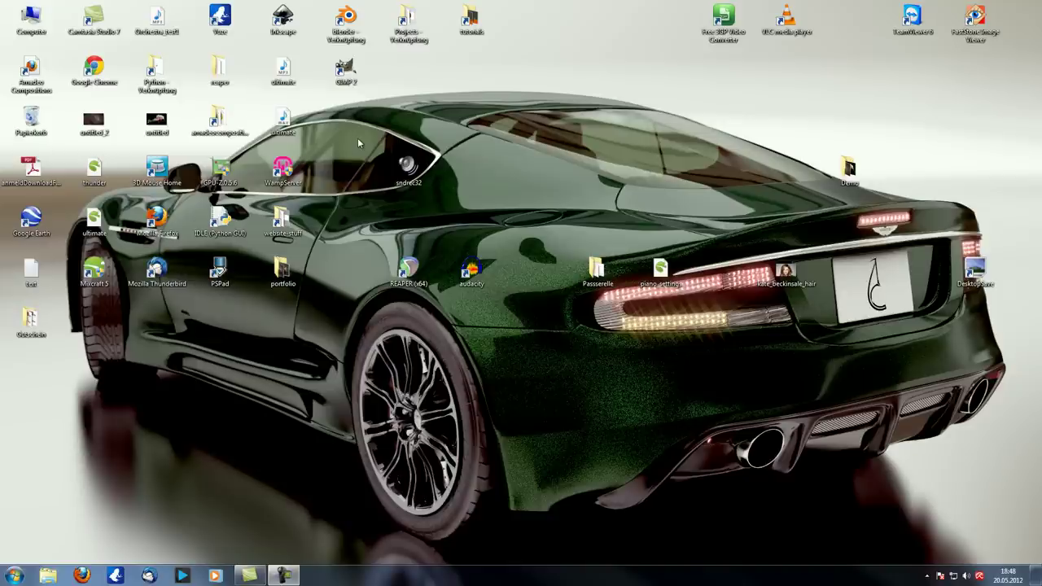
Launch Blender from the desktop shortcut and dismiss the splash screen.
{"action": "double_click", "coordinate": [352, 25]}
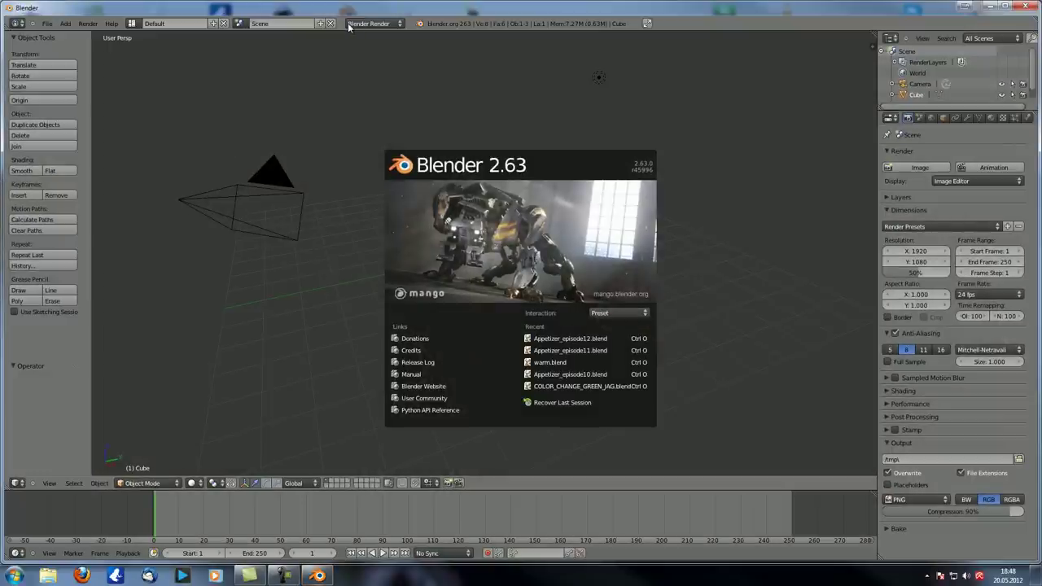
{"action": "left_click", "coordinate": [550, 233]}
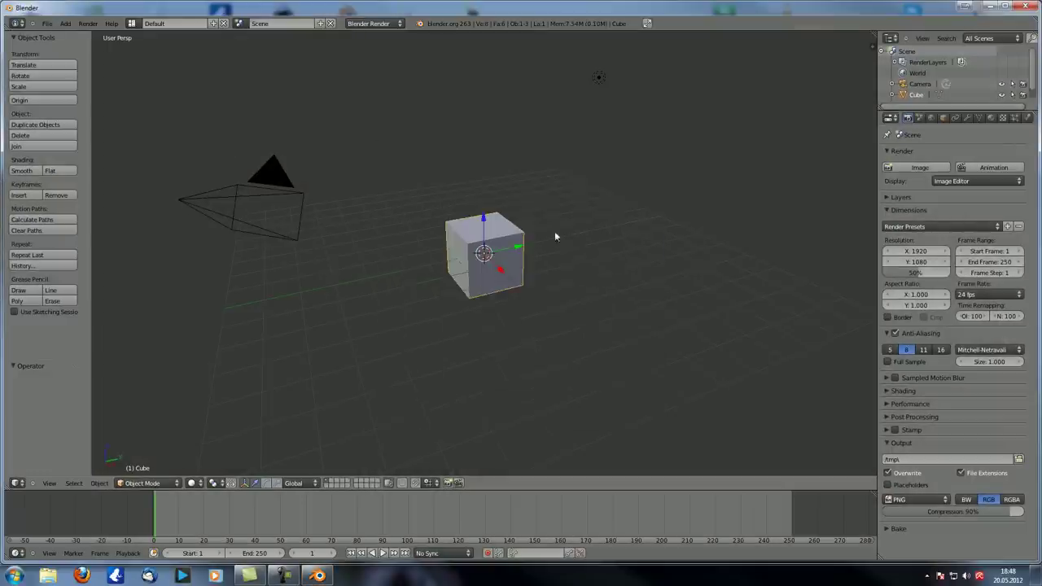
{"action": "middle_click_drag", "start_coordinate": [550, 233], "coordinate": [525, 234]}
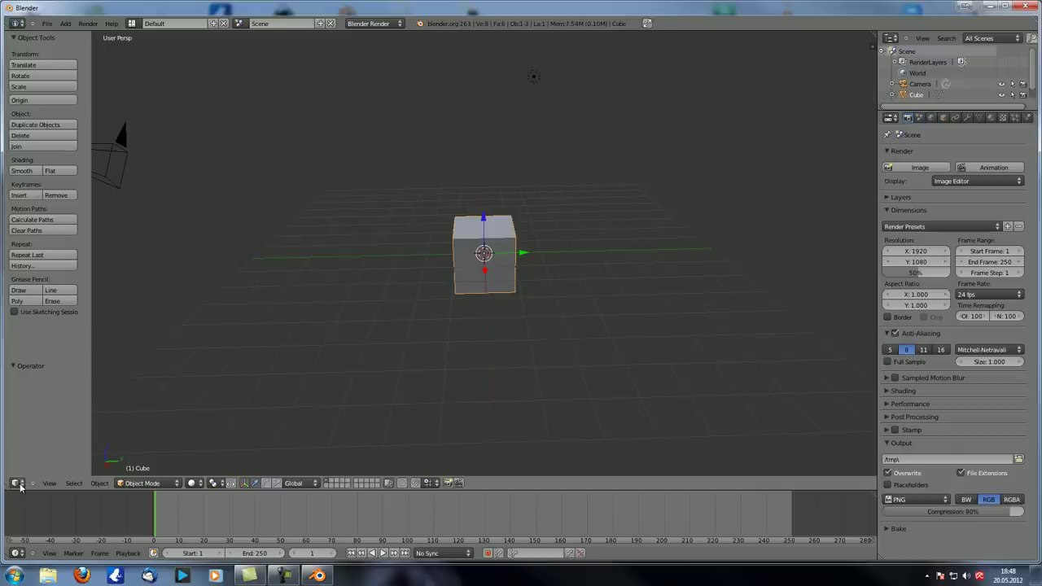
Open Appetizer_episode12.blend from recent files and fit all compositing nodes in view.
{"action": "left_click", "coordinate": [48, 23]}
{"action": "mouse_move", "coordinate": [73, 56]}
{"action": "left_click", "coordinate": [208, 56]}
{"action": "key", "text": "Home"}
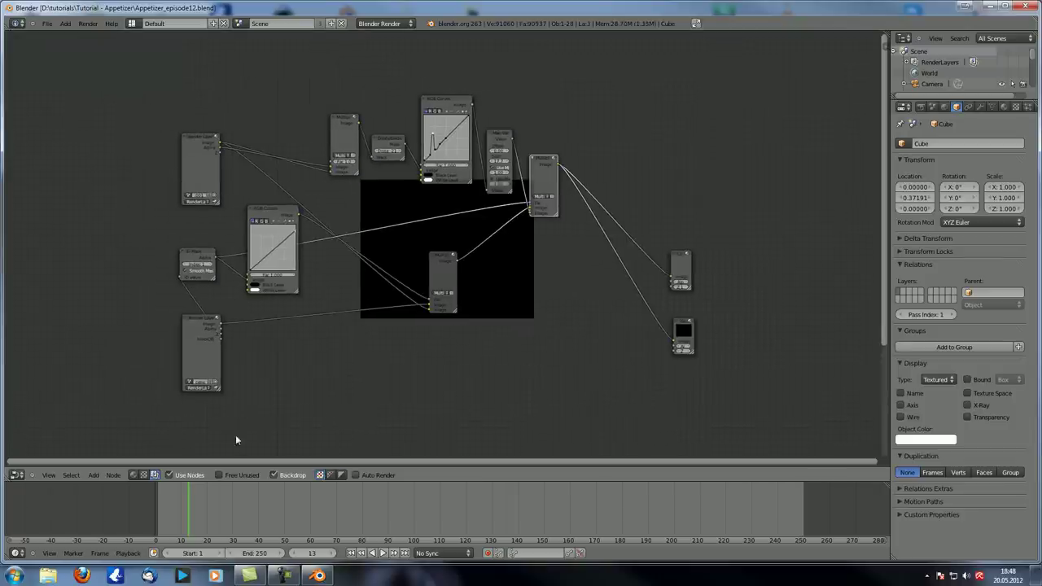
Switch the node editor to a 3D View showing the table scene.
{"action": "left_click", "coordinate": [16, 475]}
{"action": "left_click", "coordinate": [37, 469]}
{"action": "middle_click_drag", "start_coordinate": [491, 288], "coordinate": [383, 330]}
Test-move the cup along Y and the table along X.
{"action": "right_click", "coordinate": [431, 292]}
{"action": "left_click_drag", "start_coordinate": [438, 305], "coordinate": [420, 334]}
{"action": "right_click", "coordinate": [376, 291]}
{"action": "left_click_drag", "start_coordinate": [464, 284], "coordinate": [452, 302]}
Check Scene.001, return to Scene, and undo the table and cup moves.
{"action": "left_click", "coordinate": [239, 23]}
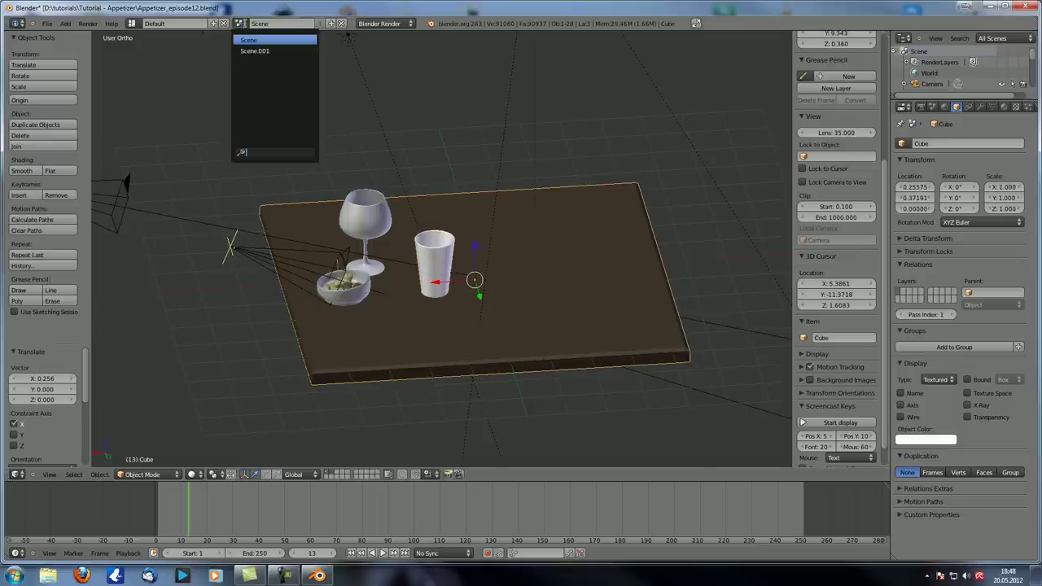
{"action": "left_click", "coordinate": [259, 51]}
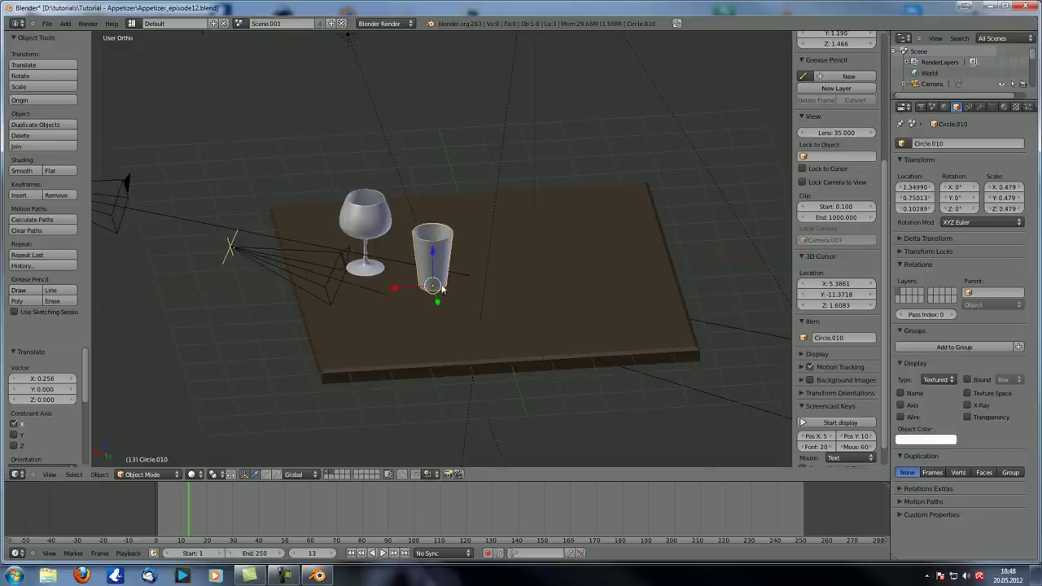
{"action": "left_click", "coordinate": [239, 23]}
{"action": "left_click", "coordinate": [259, 38]}
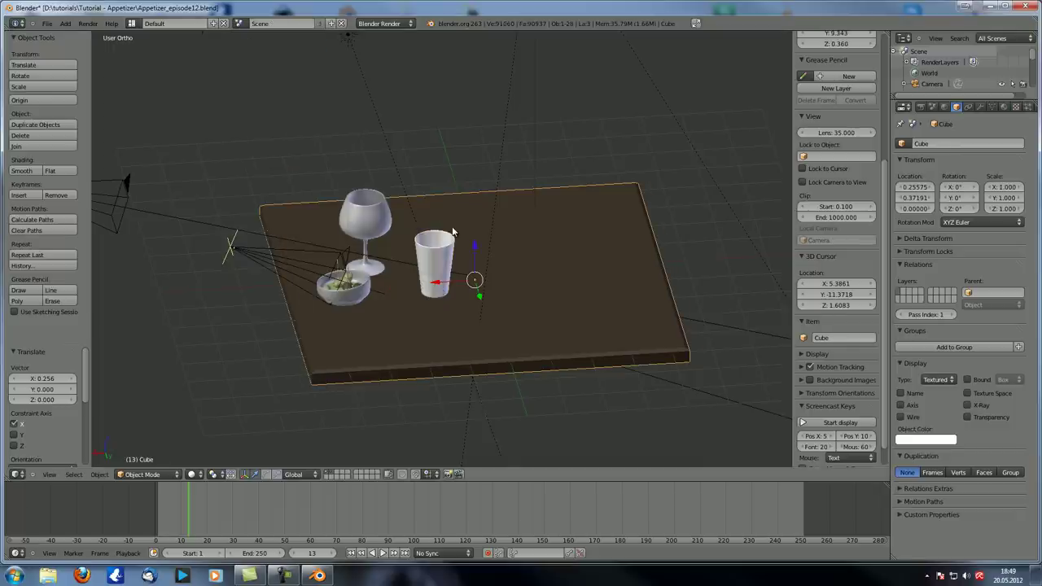
{"action": "key", "text": "ctrl+z"}
{"action": "key", "text": "ctrl+z"}
{"action": "key", "text": "ctrl+z"}
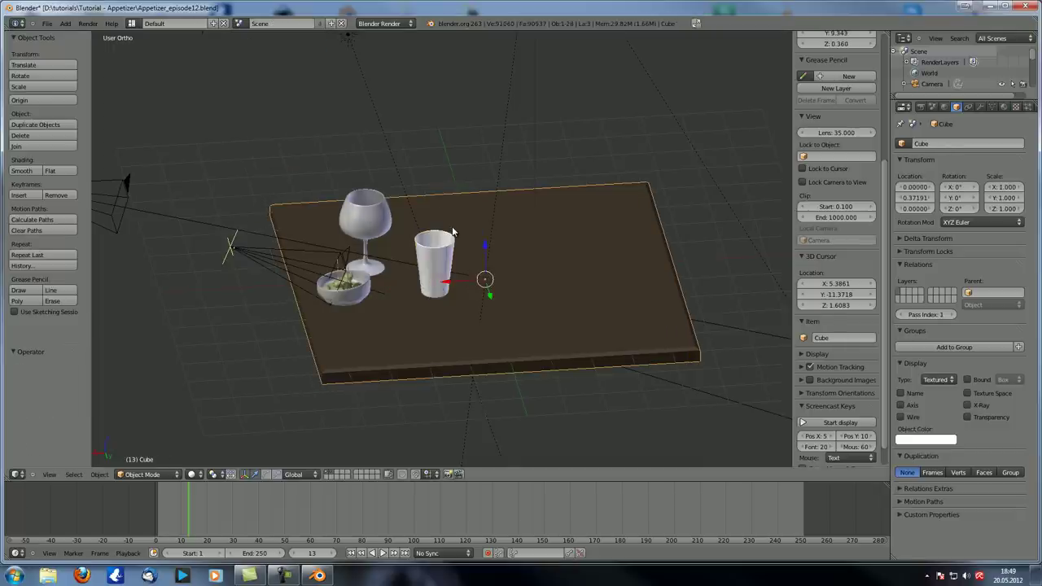
{"action": "key", "text": "ctrl+z"}
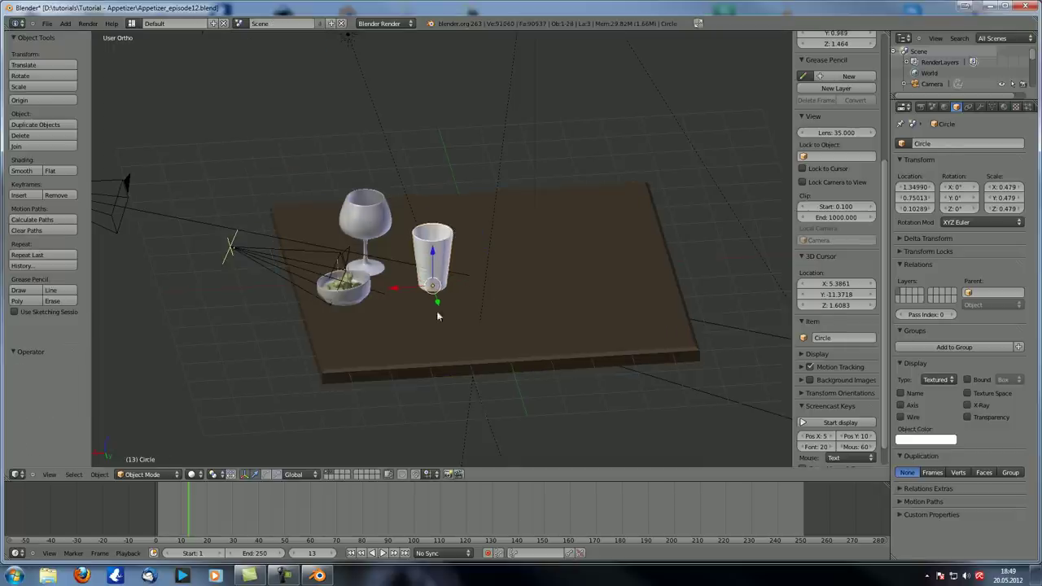
Look at Scene.001 again, then return to the main Scene.
{"action": "left_click", "coordinate": [238, 22]}
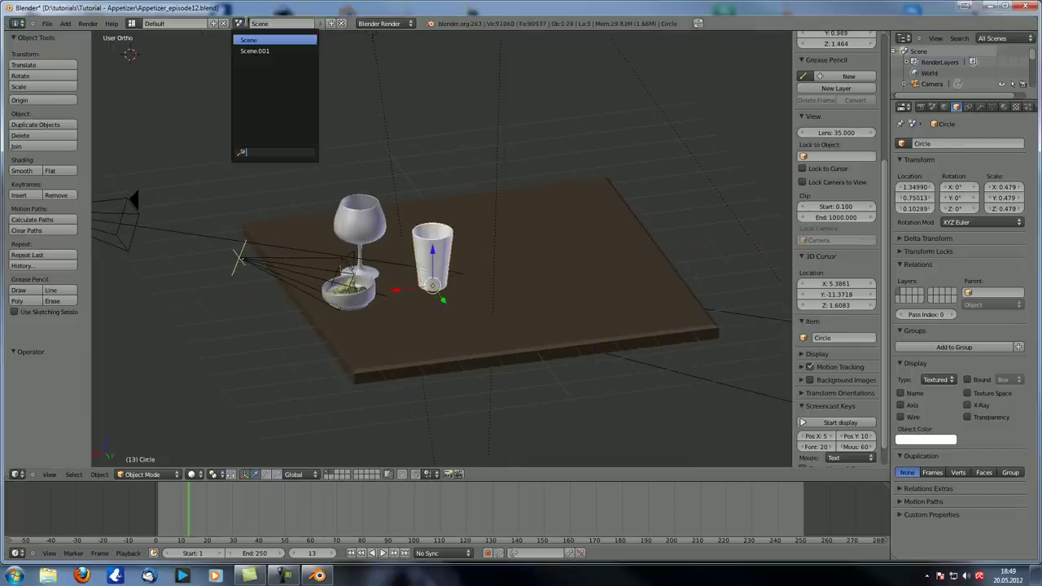
{"action": "left_click", "coordinate": [269, 52]}
{"action": "left_click", "coordinate": [239, 22]}
{"action": "left_click", "coordinate": [259, 41]}
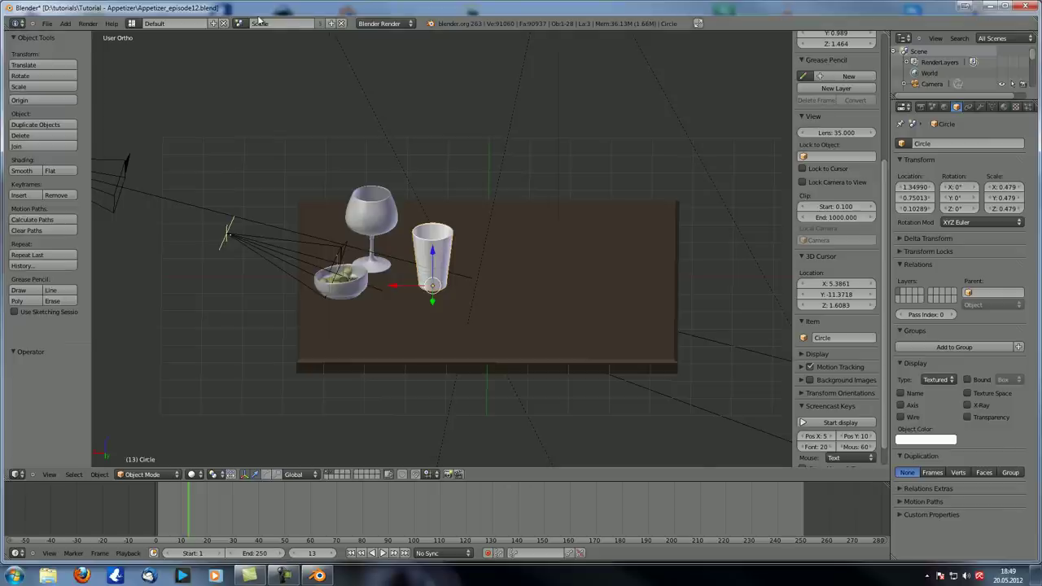
Add a Copy Location constraint to the cup Circle.010 in Scene.001, then return to Scene.
{"action": "left_click", "coordinate": [239, 23]}
{"action": "left_click", "coordinate": [255, 51]}
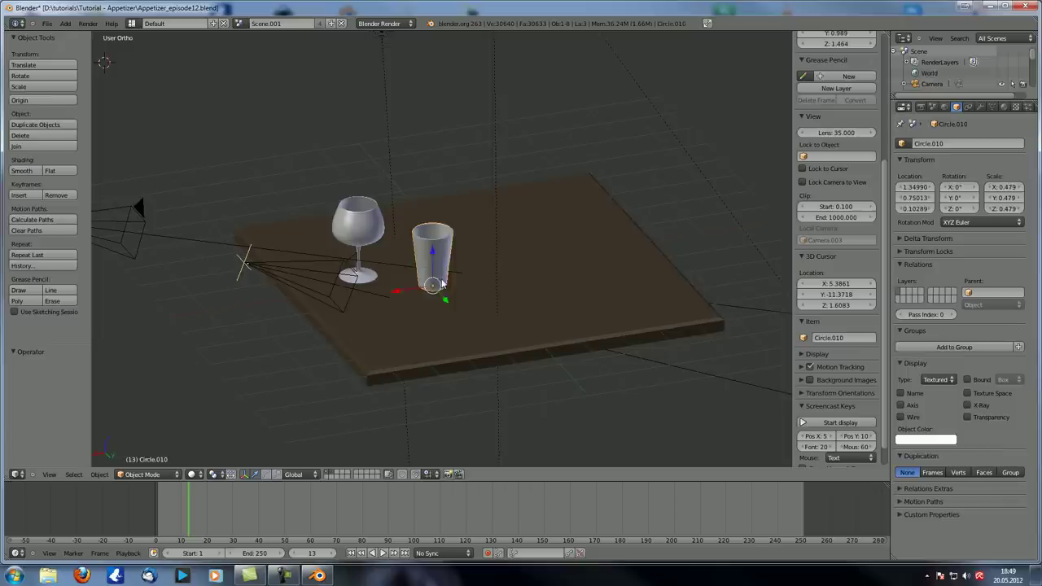
{"action": "right_click", "coordinate": [445, 232]}
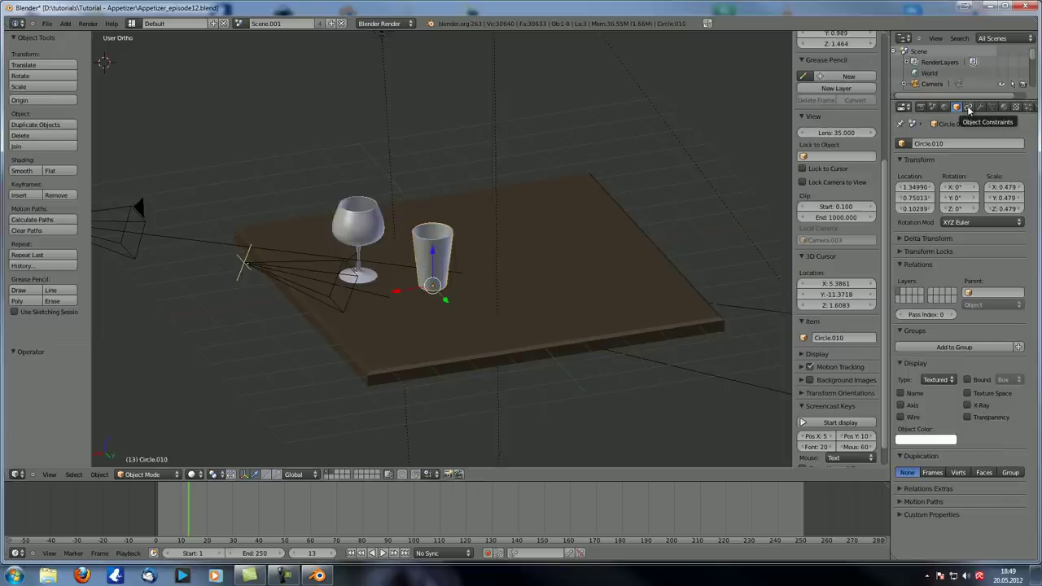
{"action": "left_click", "coordinate": [969, 108]}
{"action": "left_click", "coordinate": [945, 144]}
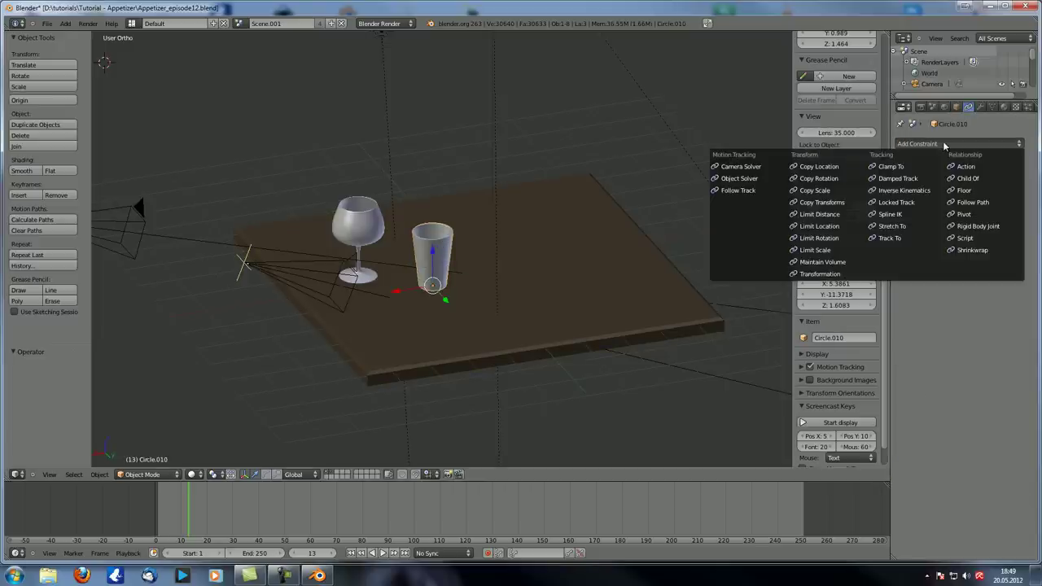
{"action": "left_click", "coordinate": [832, 166]}
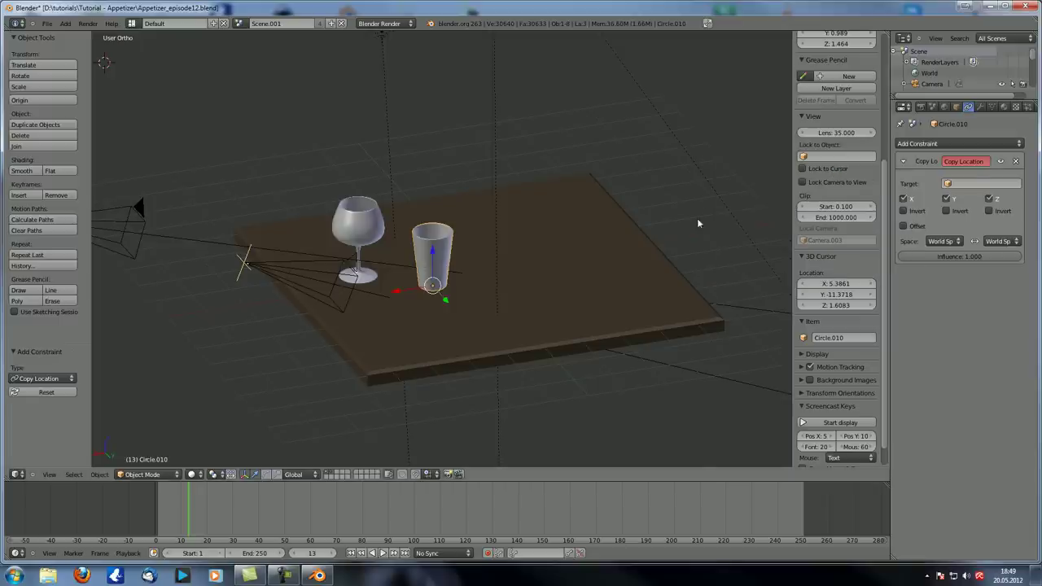
{"action": "left_click", "coordinate": [239, 23]}
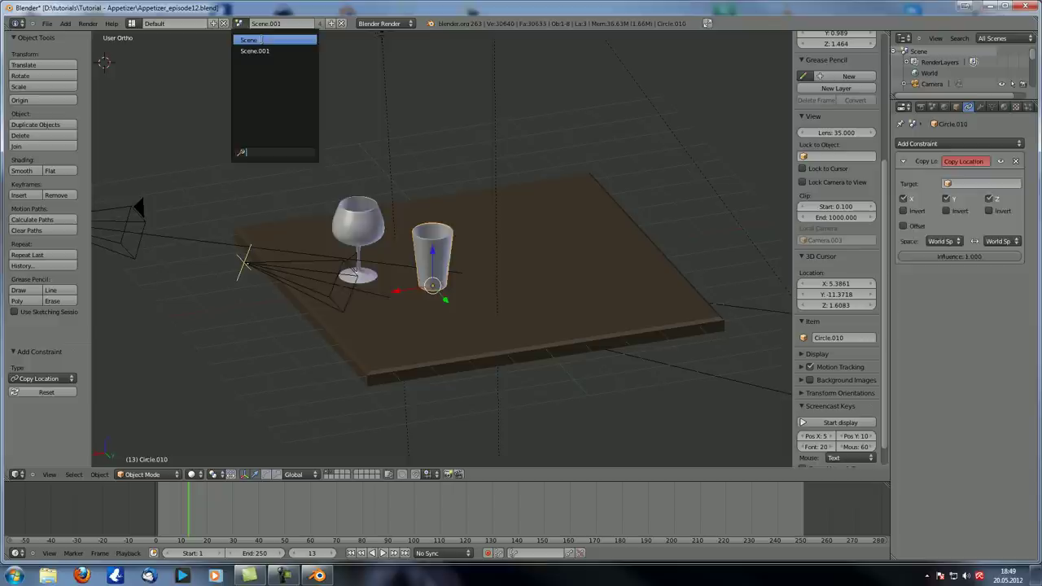
{"action": "left_click", "coordinate": [261, 38]}
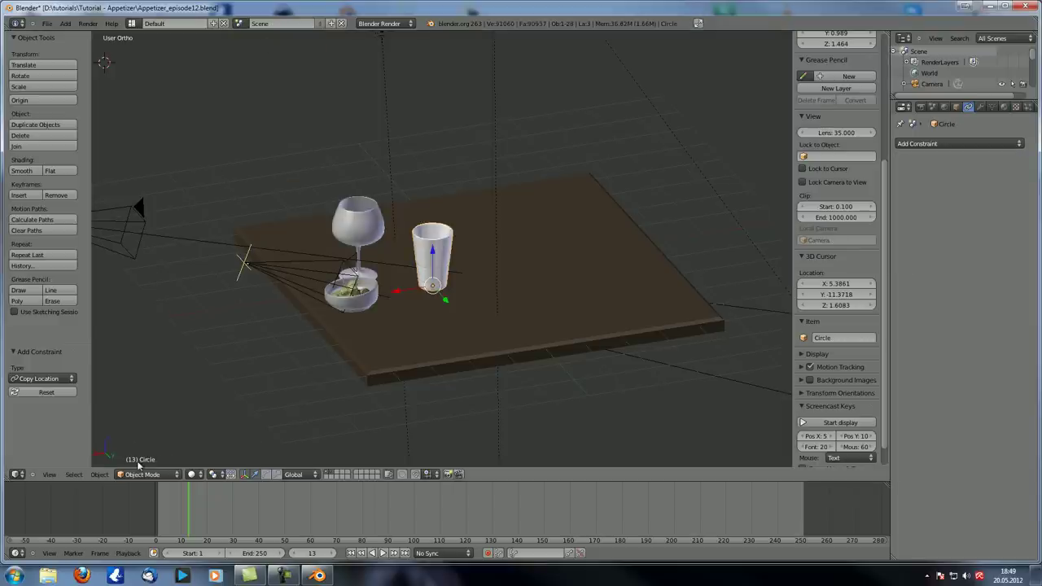
Rename the cup to 'Glas' in the Object properties.
{"action": "left_click", "coordinate": [956, 107]}
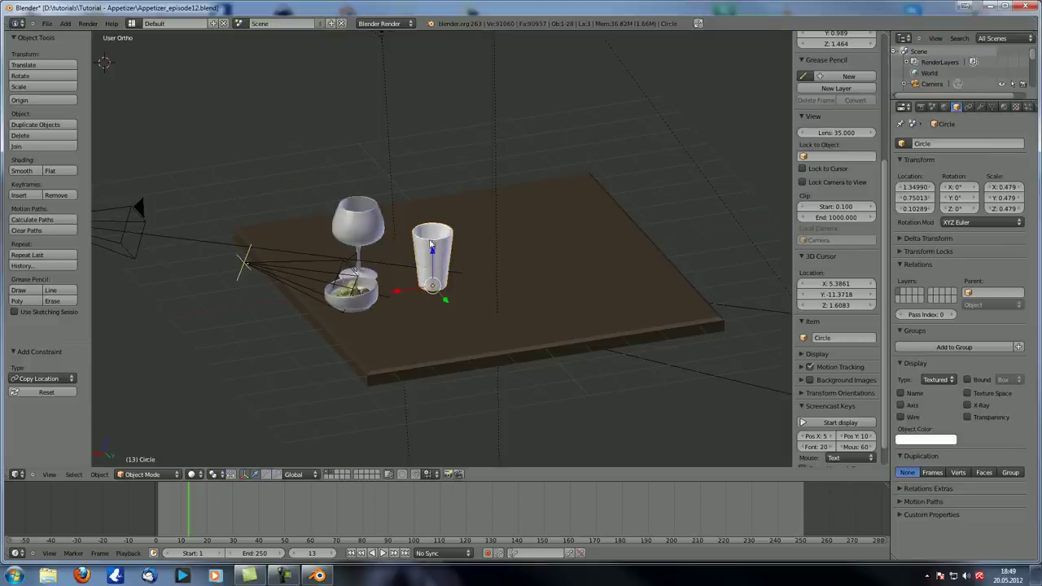
{"action": "left_click", "coordinate": [947, 143]}
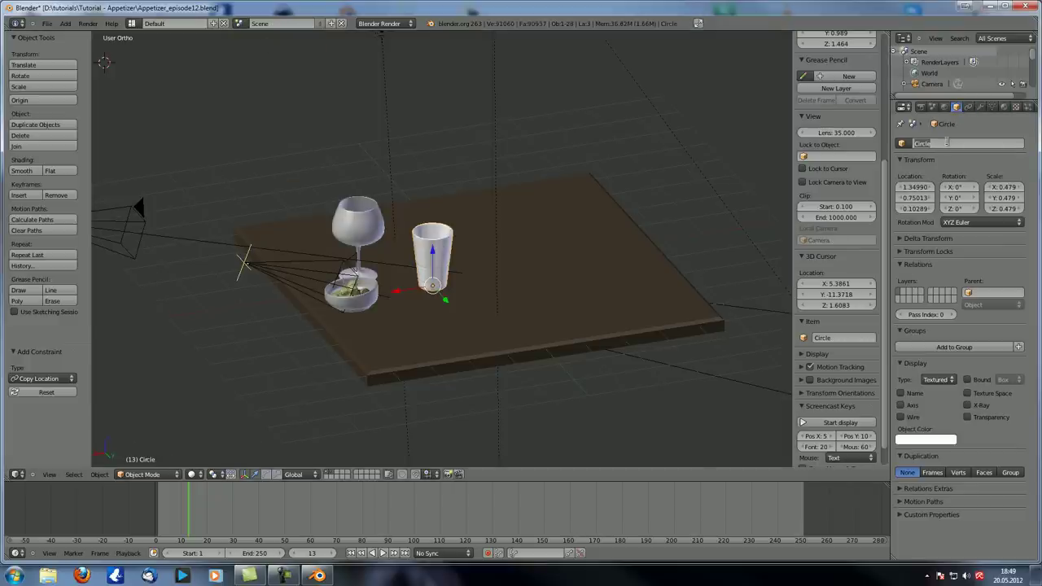
{"action": "type", "text": "Glass_wat"}
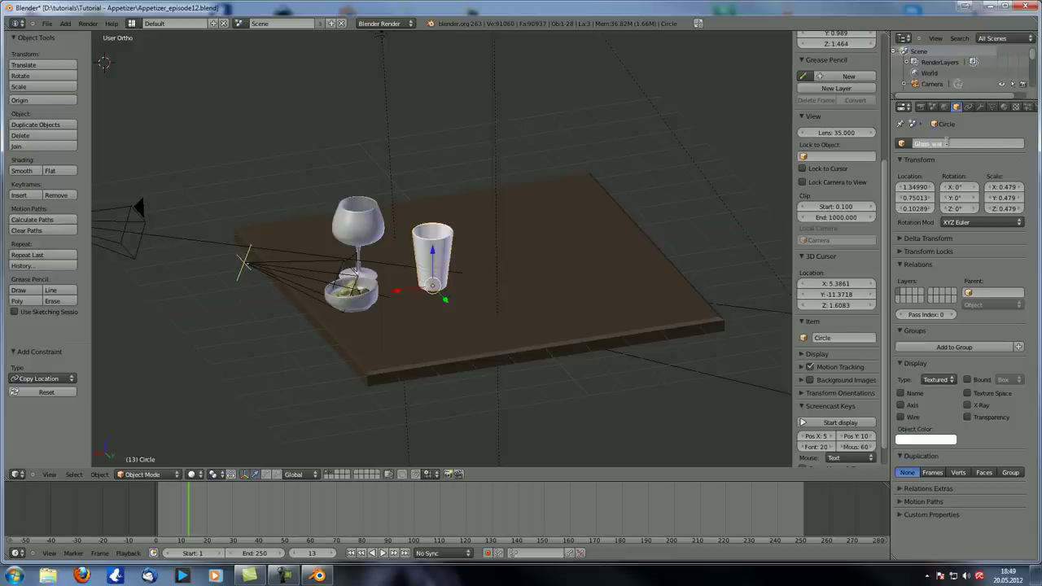
{"action": "key", "text": "Return"}
Rename the wine glass to 'Wineglass'.
{"action": "right_click", "coordinate": [354, 226]}
{"action": "left_click", "coordinate": [917, 145]}
{"action": "type", "text": "Wineglass"}
{"action": "key", "text": "Return"}
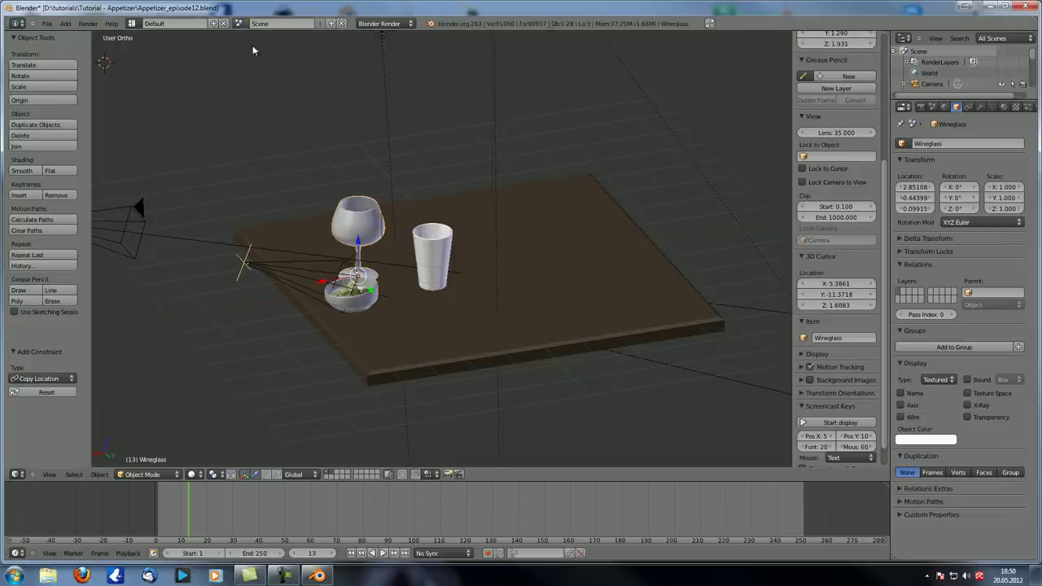
Rename the table from Cube to 'table'.
{"action": "right_click", "coordinate": [582, 265]}
{"action": "left_click", "coordinate": [940, 144]}
{"action": "key", "text": "BackSpace"}
{"action": "type", "text": "table"}
{"action": "key", "text": "Return"}
Switch to Scene.001 and frame the glasses and table.
{"action": "left_click", "coordinate": [240, 23]}
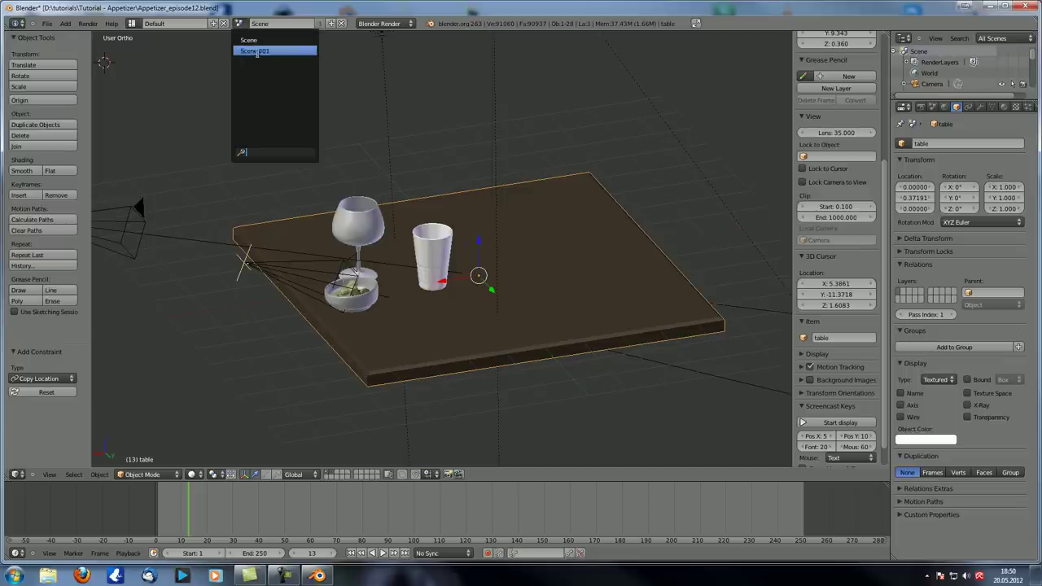
{"action": "left_click", "coordinate": [259, 51]}
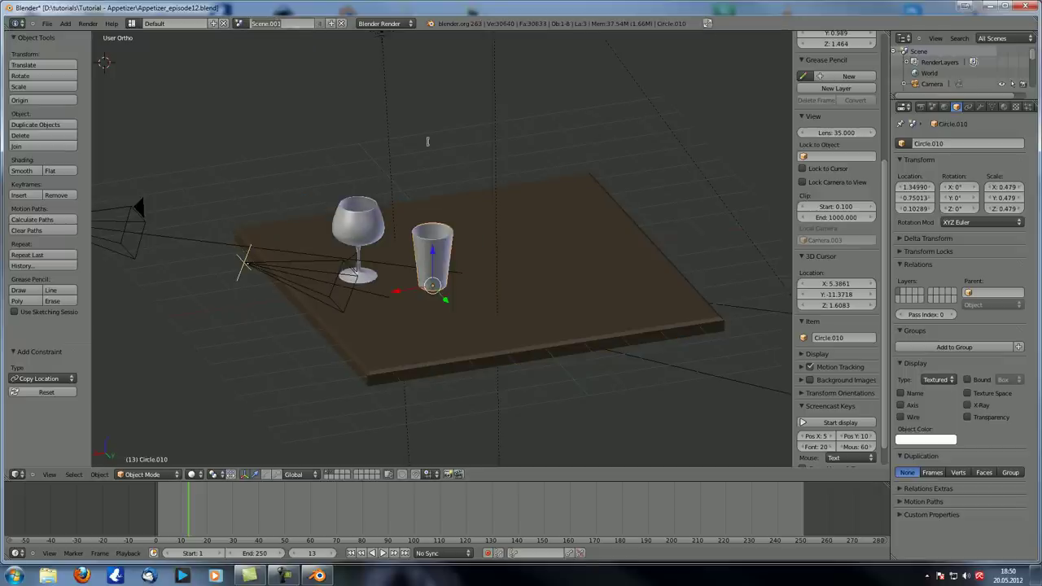
{"action": "middle_click_drag", "start_coordinate": [466, 162], "coordinate": [456, 269]}
{"action": "scroll", "coordinate": [453, 259], "scroll_direction": "up", "scroll_amount": 2}
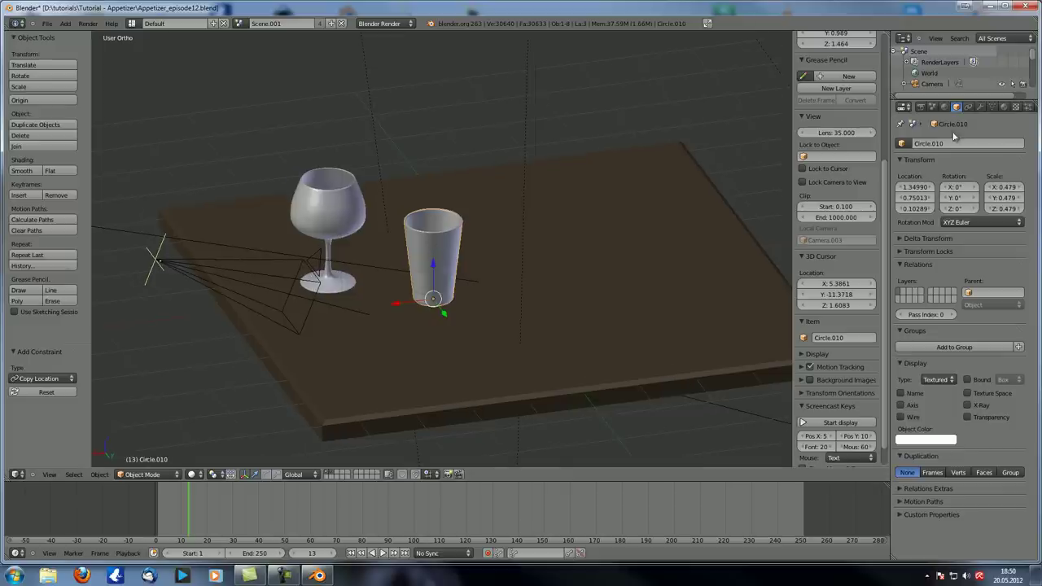
Set the cup's Copy Location target to Glass_water and test it with a move.
{"action": "left_click", "coordinate": [969, 107]}
{"action": "left_click", "coordinate": [963, 183]}
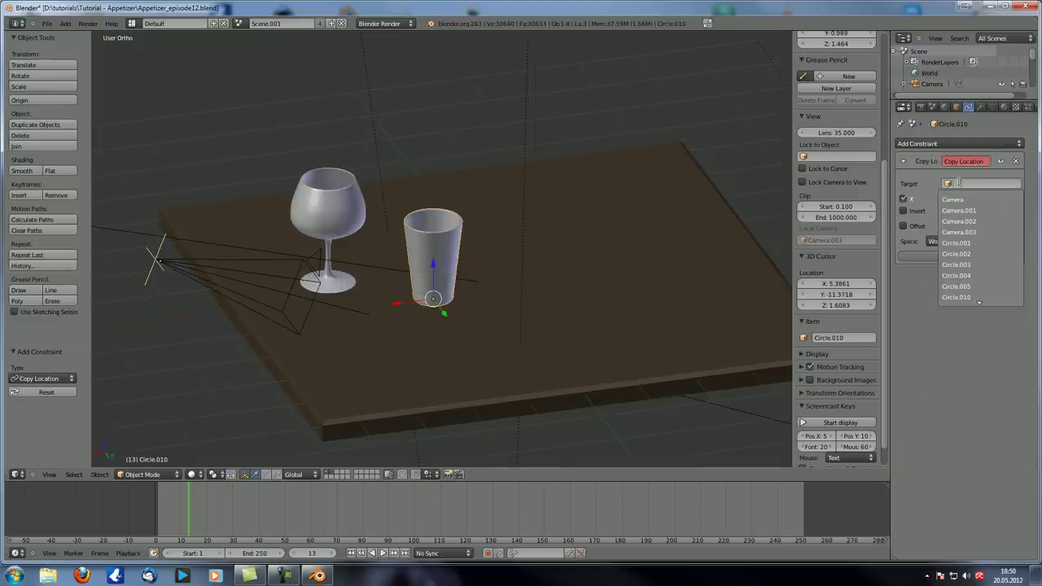
{"action": "scroll", "coordinate": [972, 255], "scroll_direction": "down", "scroll_amount": 3}
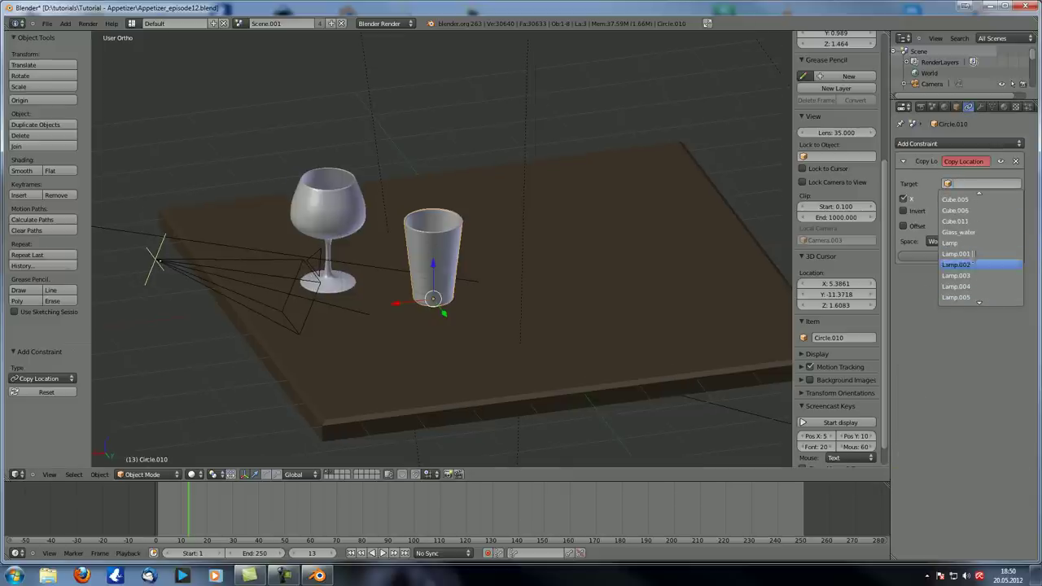
{"action": "left_click", "coordinate": [975, 231]}
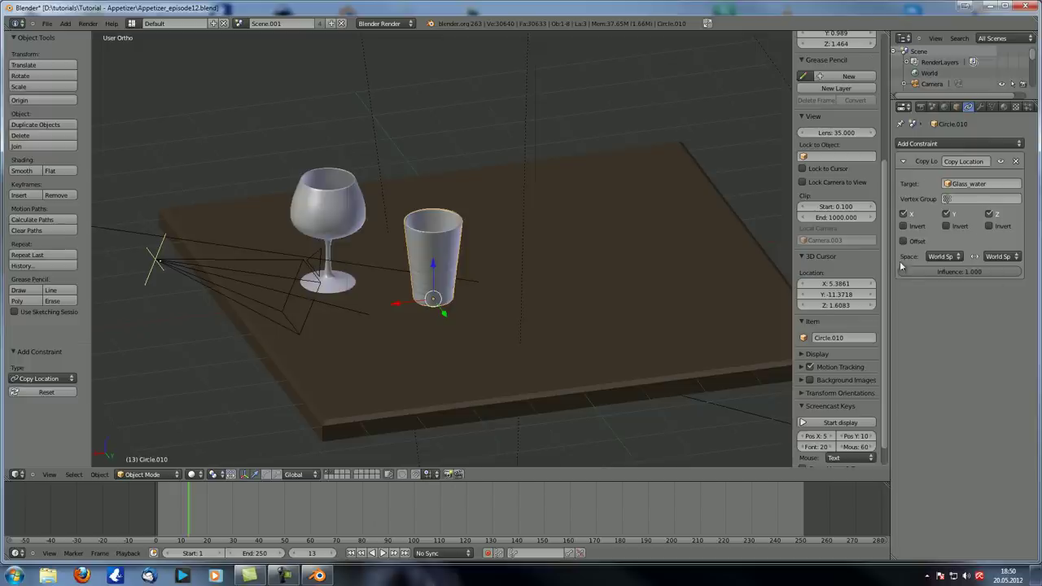
{"action": "key", "text": "ctrl+z"}
{"action": "key", "text": "ctrl+shift+z"}
{"action": "key", "text": "g"}
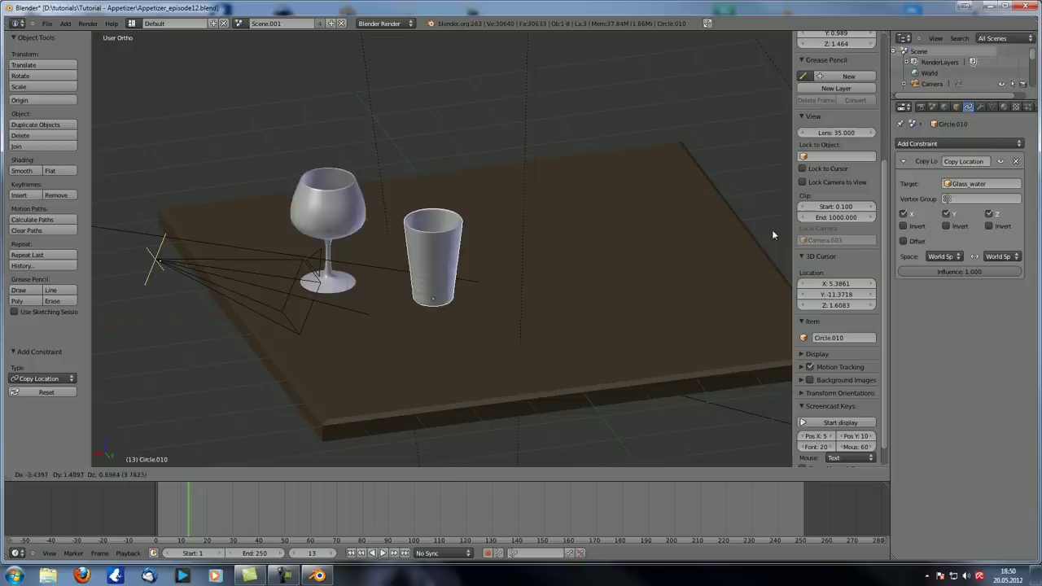
{"action": "left_click", "coordinate": [588, 316]}
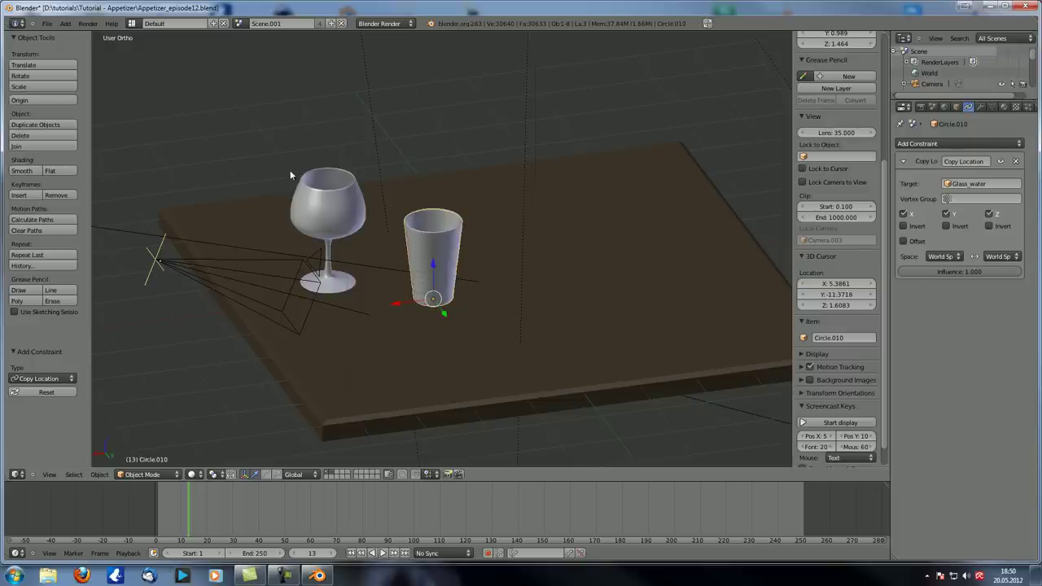
Add a Copy Location constraint to the wine glass targeting Wineglass, and test it.
{"action": "right_click", "coordinate": [303, 189]}
{"action": "left_click", "coordinate": [969, 143]}
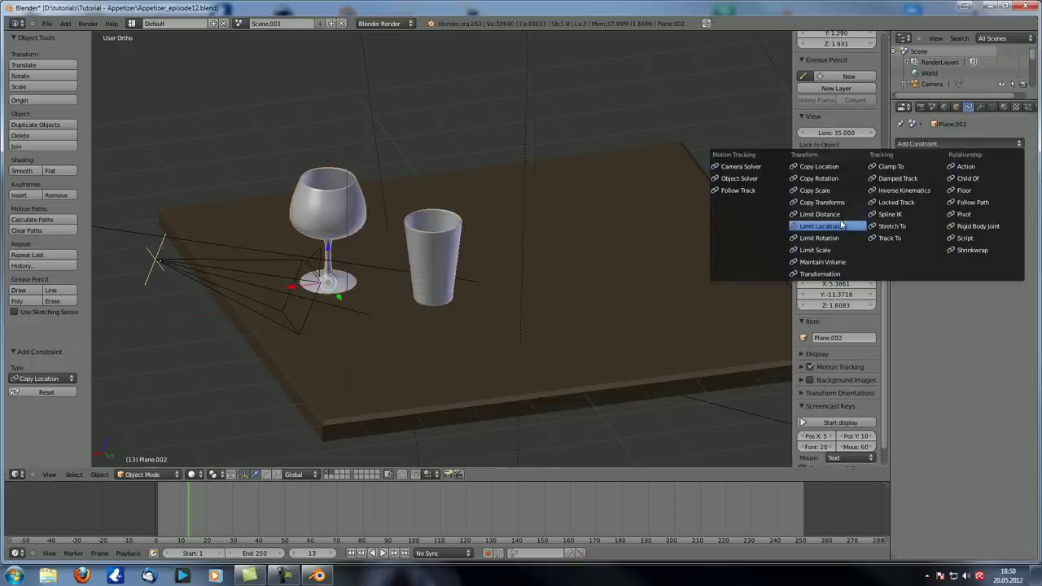
{"action": "left_click", "coordinate": [819, 166]}
{"action": "left_click", "coordinate": [983, 184]}
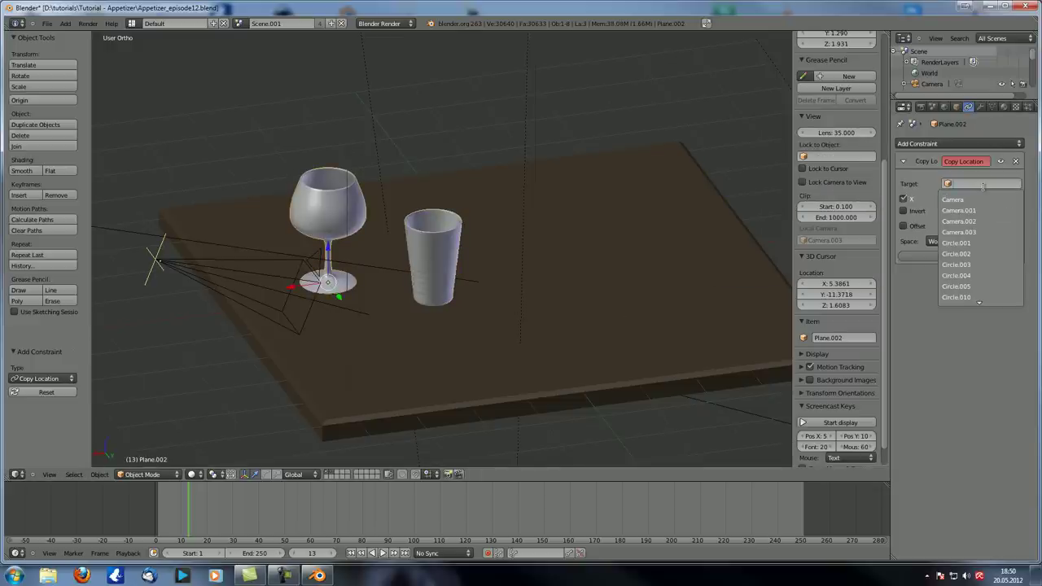
{"action": "type", "text": "wine"}
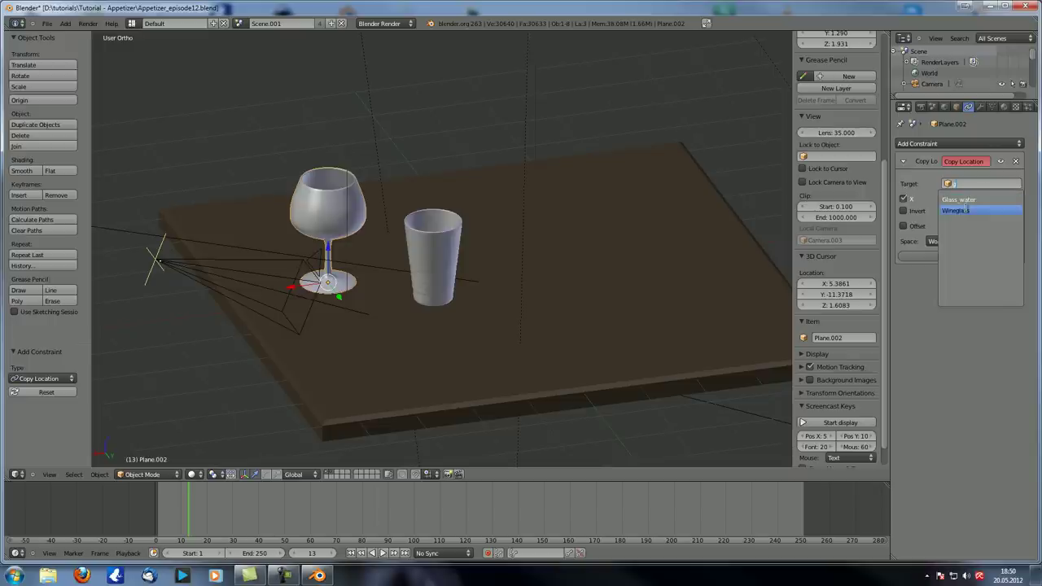
{"action": "left_click", "coordinate": [968, 211]}
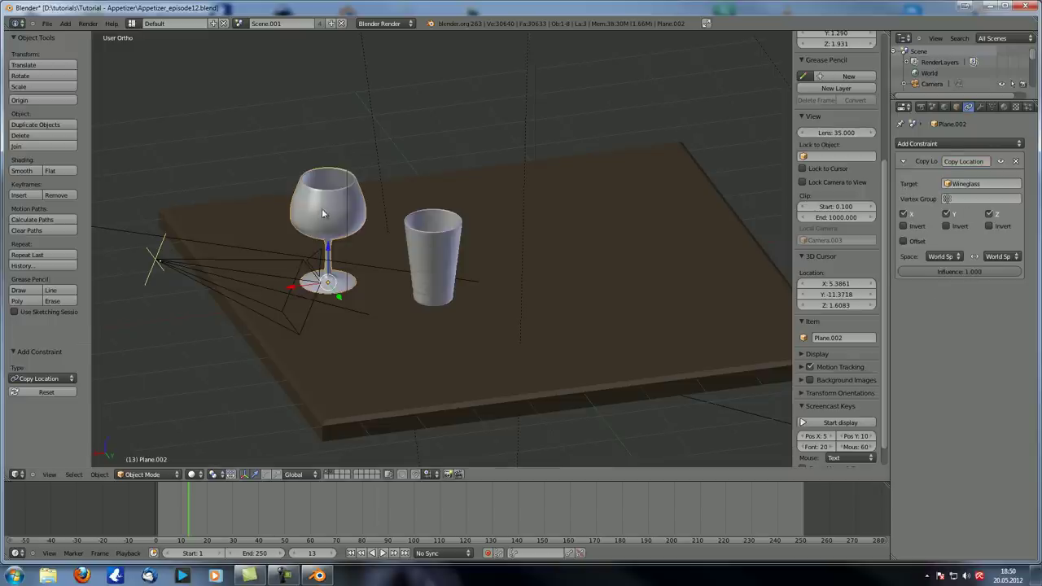
{"action": "key", "text": "g"}
{"action": "key", "text": "Escape"}
{"action": "middle_click_drag", "start_coordinate": [309, 268], "coordinate": [329, 293]}
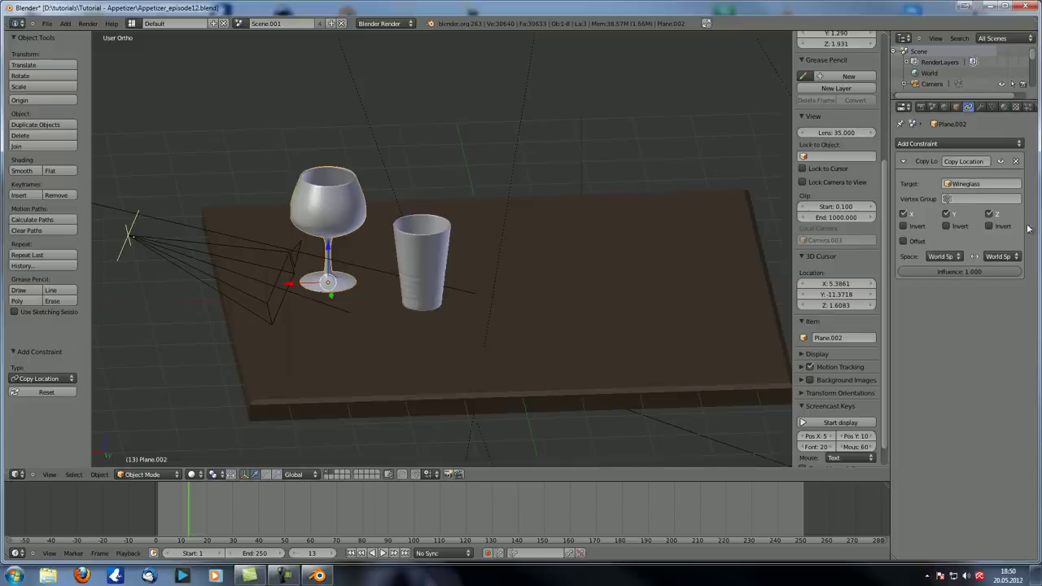
Try Camera.003 as the target, then set it back to Wineglass and select the table.
{"action": "left_click", "coordinate": [981, 184]}
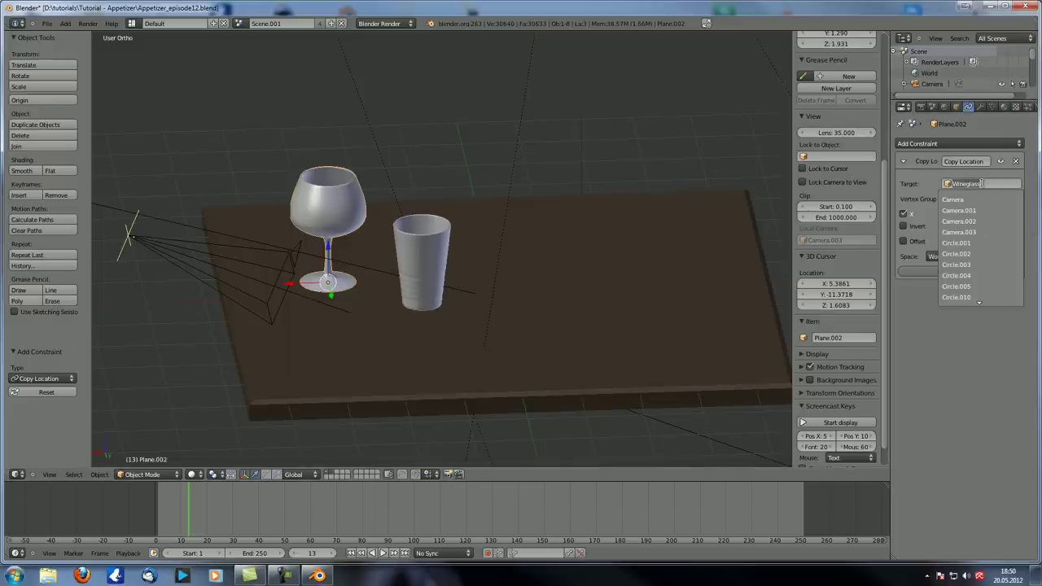
{"action": "left_click", "coordinate": [980, 232]}
{"action": "scroll", "coordinate": [296, 237], "scroll_direction": "down", "scroll_amount": 5}
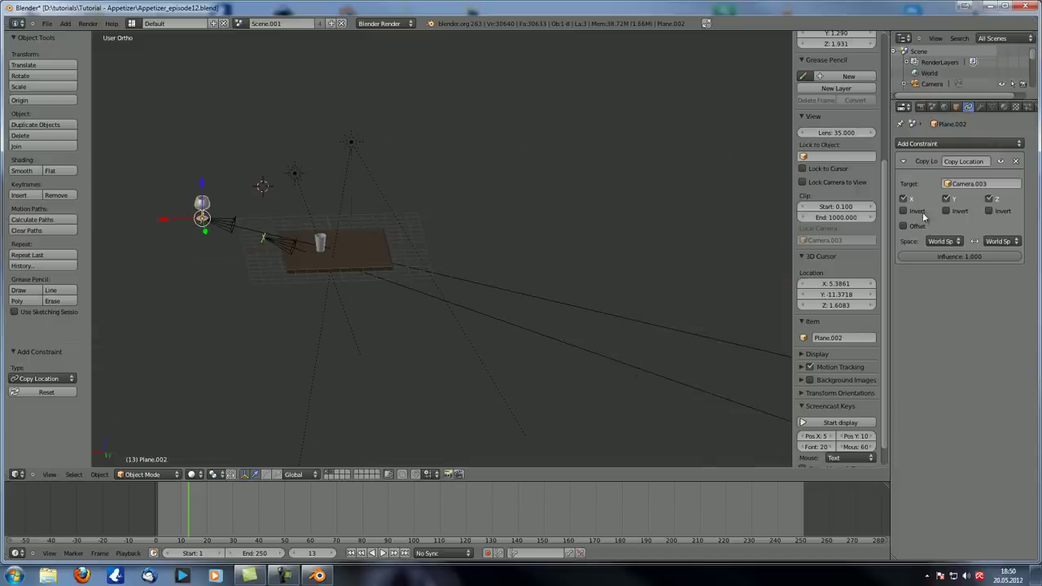
{"action": "left_click", "coordinate": [959, 185]}
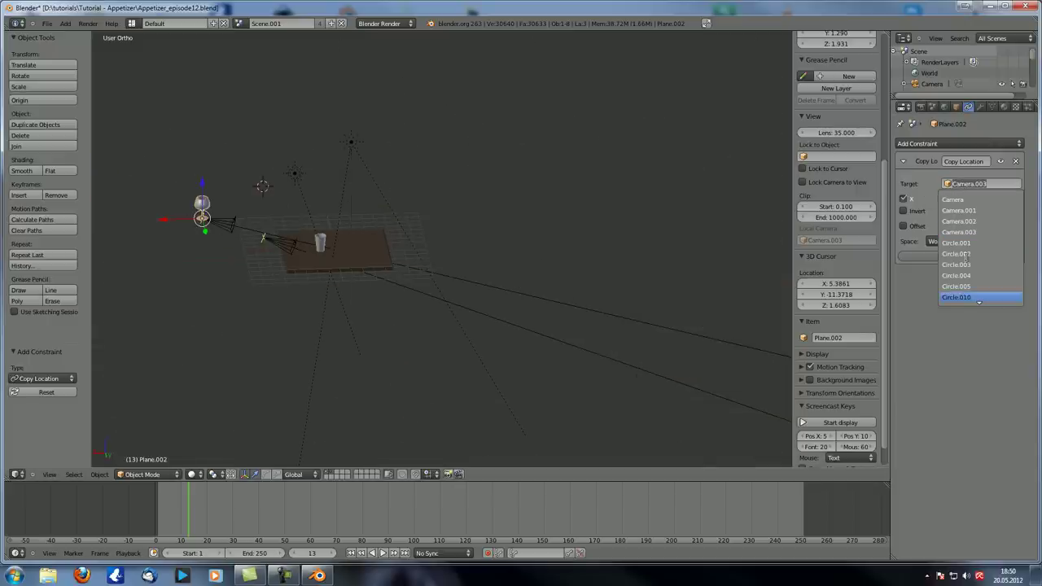
{"action": "type", "text": "wine"}
{"action": "key", "text": "Return"}
{"action": "scroll", "coordinate": [285, 228], "scroll_direction": "up", "scroll_amount": 6}
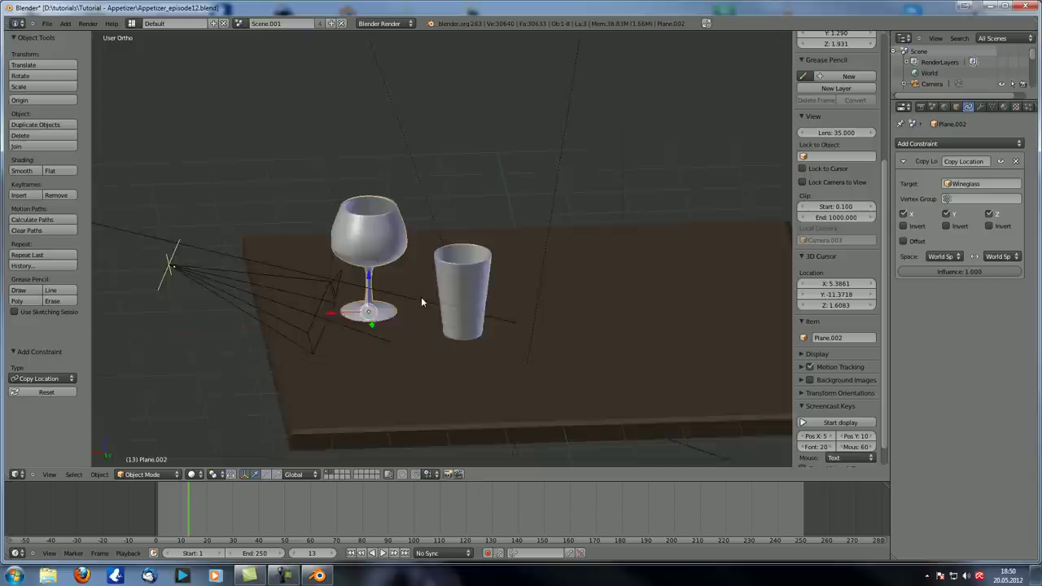
{"action": "right_click", "coordinate": [610, 181]}
Add a Copy Location constraint to the table targeting the 'table' object.
{"action": "scroll", "coordinate": [570, 183], "scroll_direction": "down", "scroll_amount": 3}
{"action": "left_click", "coordinate": [959, 143]}
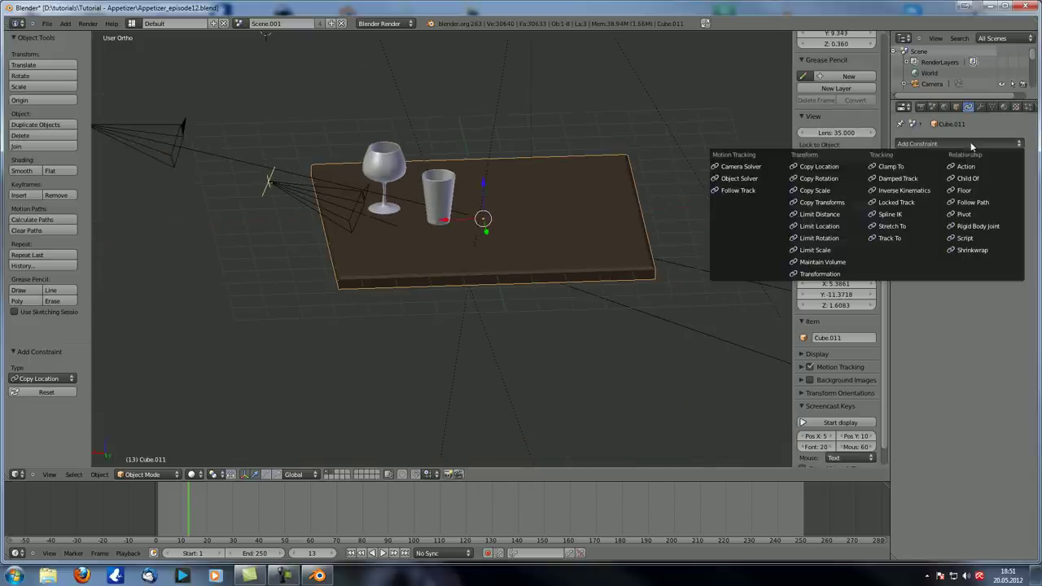
{"action": "left_click", "coordinate": [820, 167]}
{"action": "left_click", "coordinate": [967, 183]}
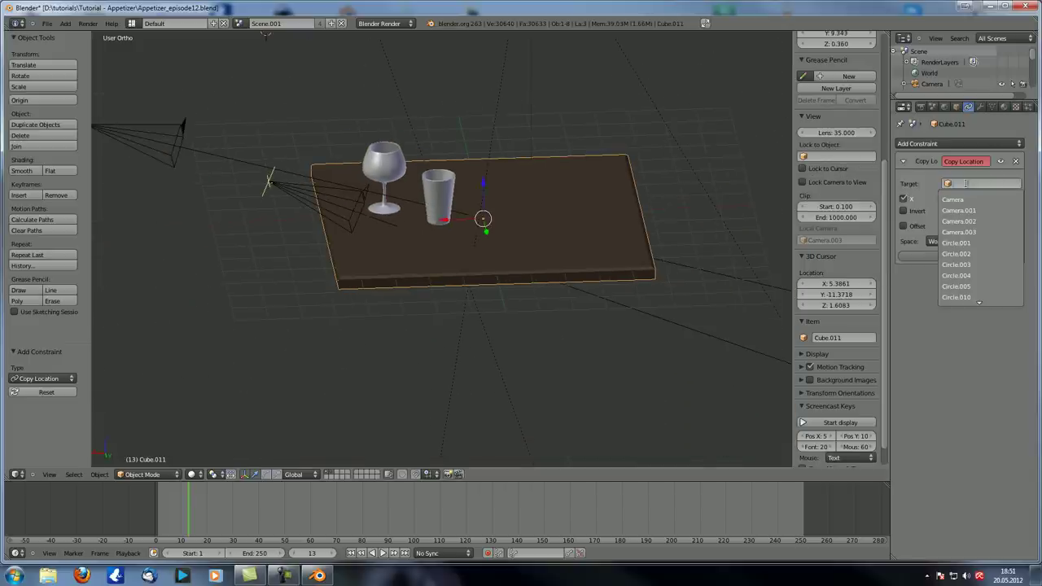
{"action": "type", "text": "table"}
{"action": "key", "text": "Return"}
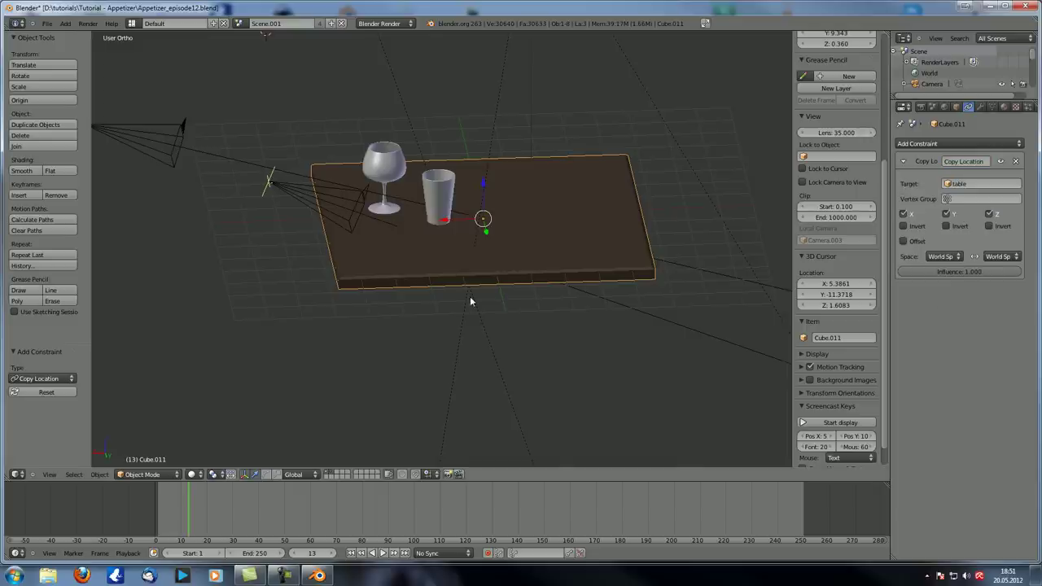
{"action": "scroll", "coordinate": [643, 403], "scroll_direction": "down", "scroll_amount": 2}
Give Camera.003 a Copy Location constraint targeting Camera.
{"action": "right_click", "coordinate": [285, 221]}
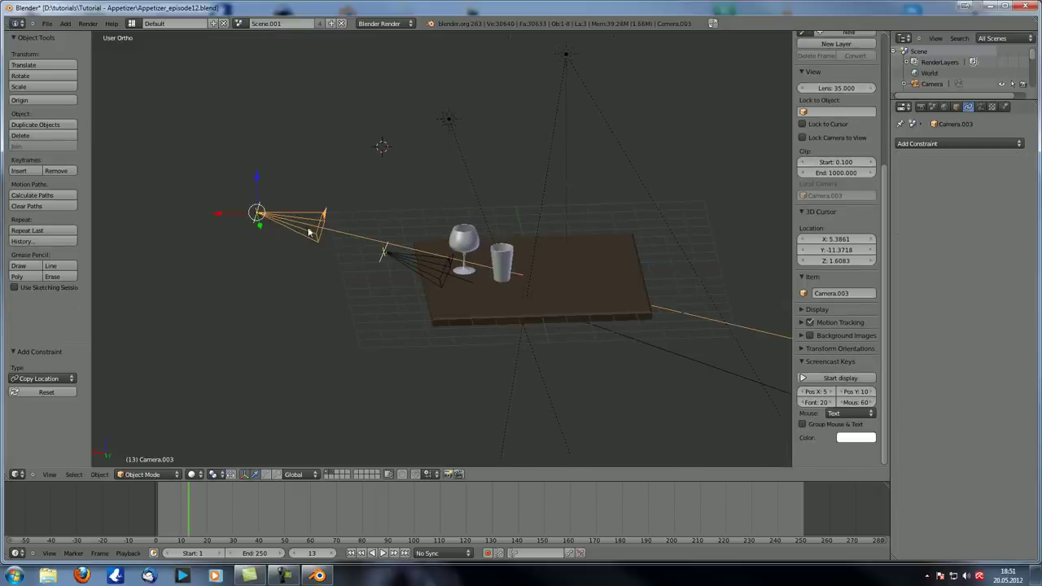
{"action": "left_click", "coordinate": [929, 144]}
{"action": "left_click", "coordinate": [818, 166]}
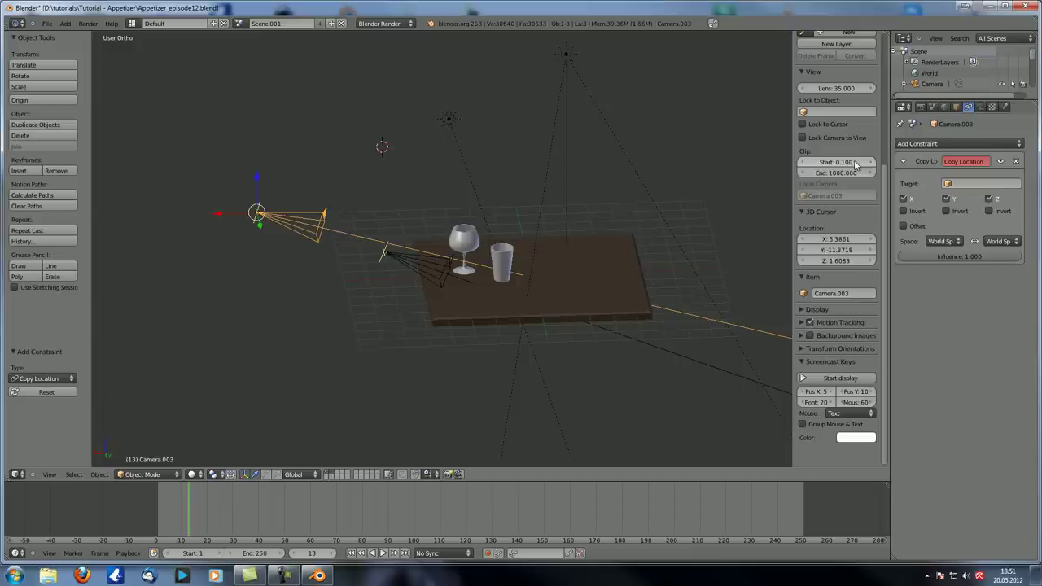
{"action": "left_click", "coordinate": [982, 184]}
{"action": "left_click", "coordinate": [975, 199]}
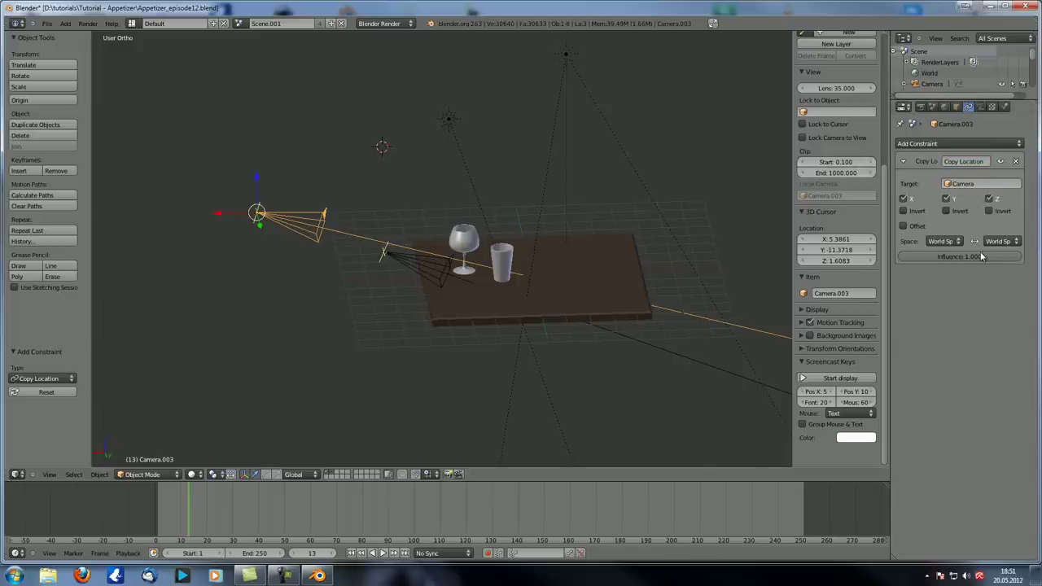
{"action": "mouse_move", "coordinate": [489, 264]}
{"action": "middle_mouse_down"}
{"action": "mouse_move", "coordinate": [468, 259]}
{"action": "mouse_move", "coordinate": [490, 260]}
{"action": "middle_mouse_up"}
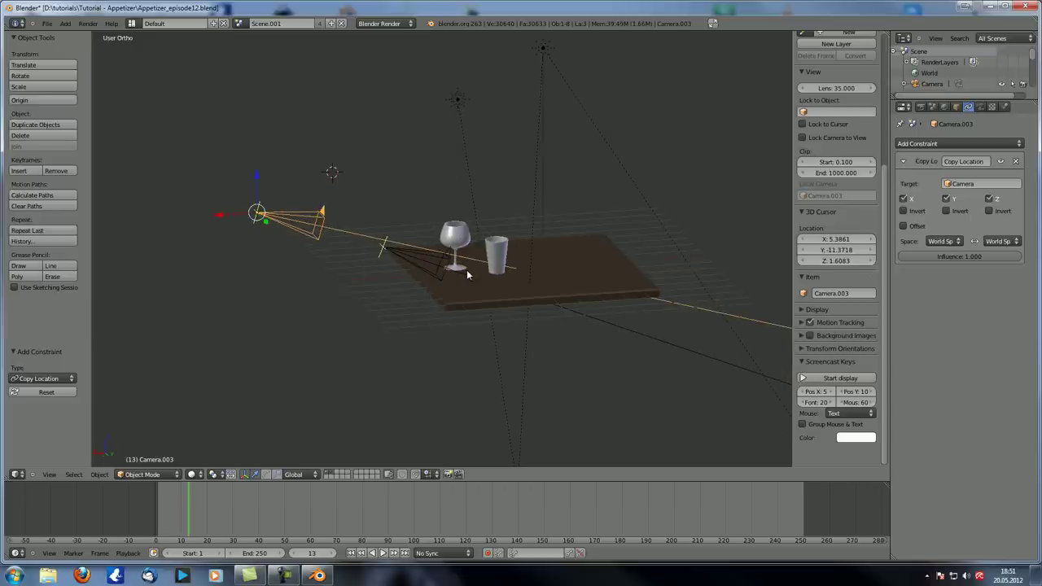
Delete Camera.002 from Scene.001.
{"action": "right_click", "coordinate": [383, 255]}
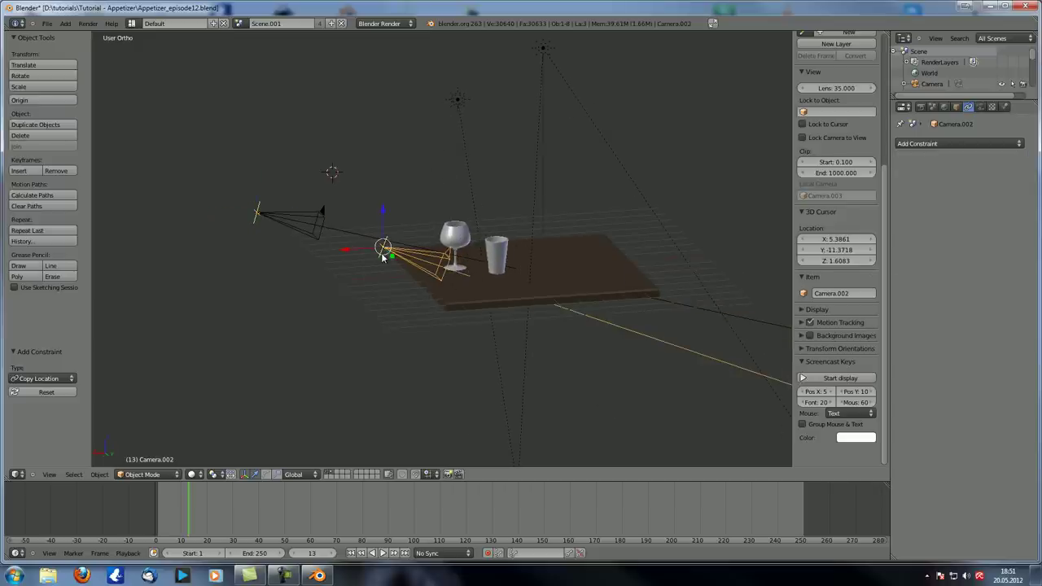
{"action": "key", "text": "x"}
{"action": "left_click", "coordinate": [381, 252]}
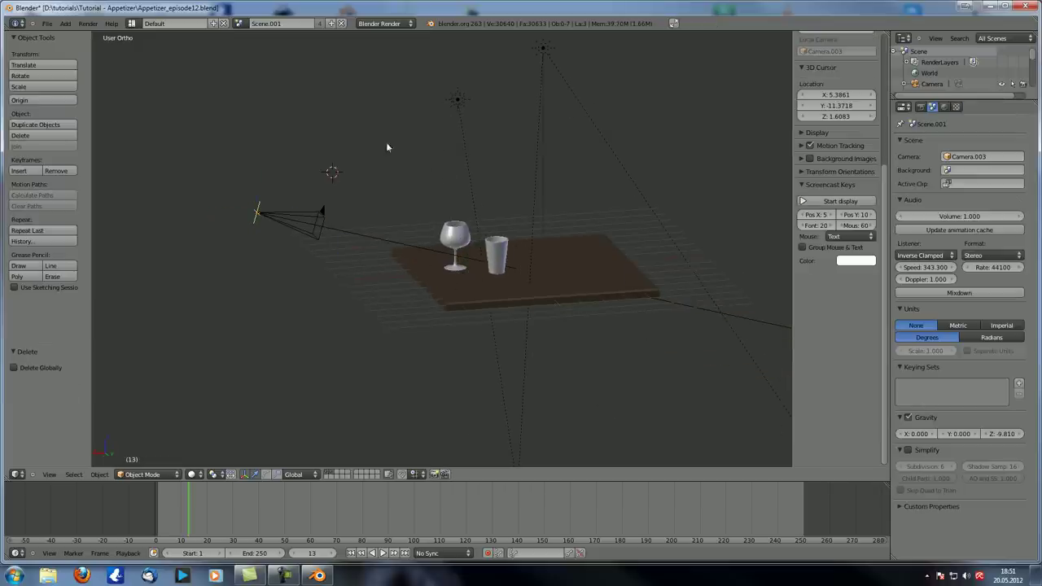
Switch to Scene and delete Camera.001.
{"action": "left_click", "coordinate": [239, 23]}
{"action": "left_click", "coordinate": [248, 40]}
{"action": "right_click", "coordinate": [381, 249]}
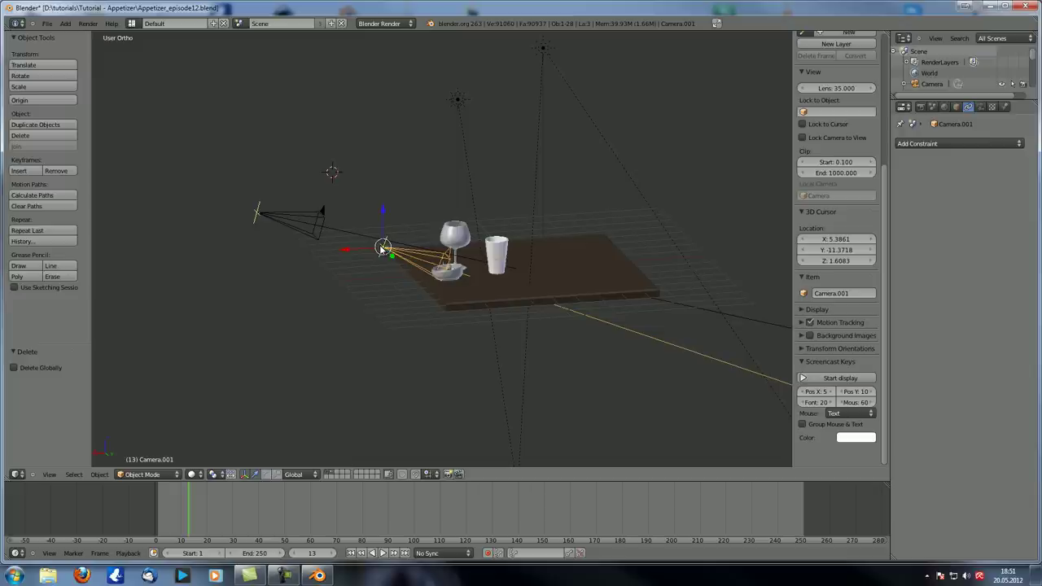
{"action": "key", "text": "x"}
{"action": "left_click", "coordinate": [380, 250]}
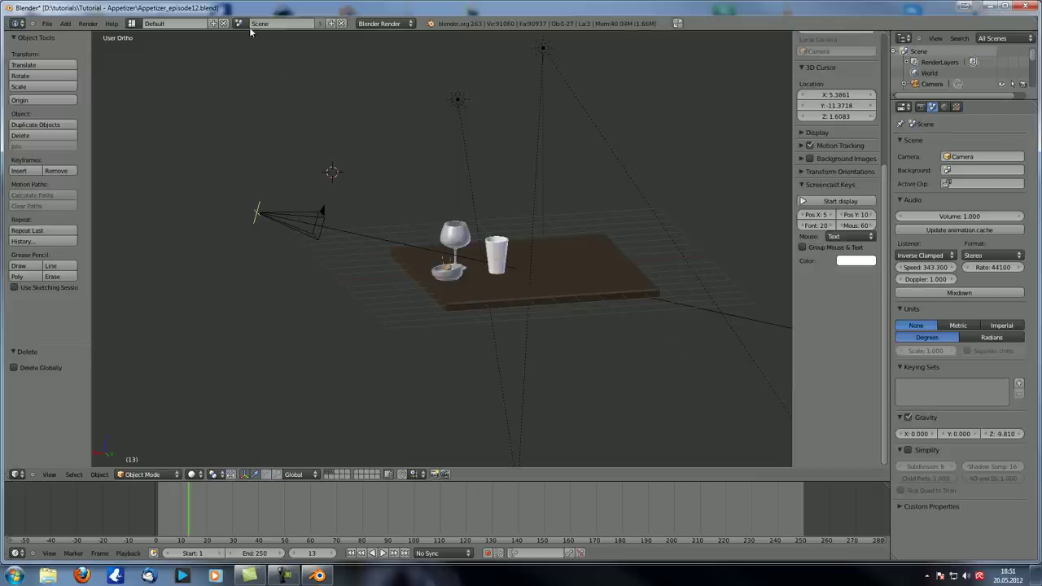
Return to Scene.001 and view the board from above.
{"action": "left_click", "coordinate": [238, 23]}
{"action": "left_click", "coordinate": [251, 51]}
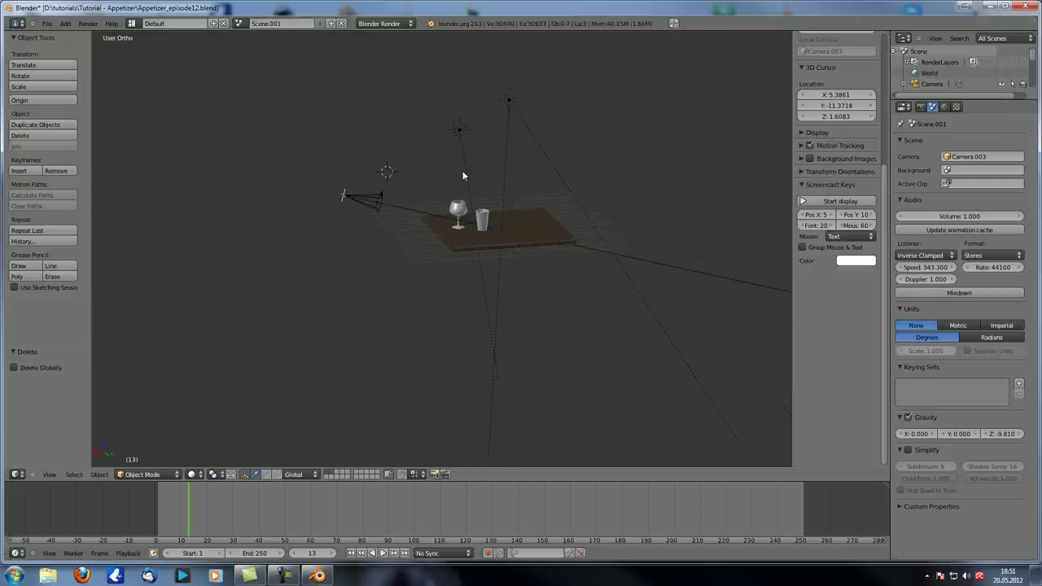
{"action": "middle_click_drag", "start_coordinate": [439, 188], "coordinate": [204, 86]}
{"action": "scroll", "coordinate": [269, 131], "scroll_direction": "up", "scroll_amount": 3}
Switch to Scene and orbit to a near-front view of the table.
{"action": "left_click", "coordinate": [239, 24]}
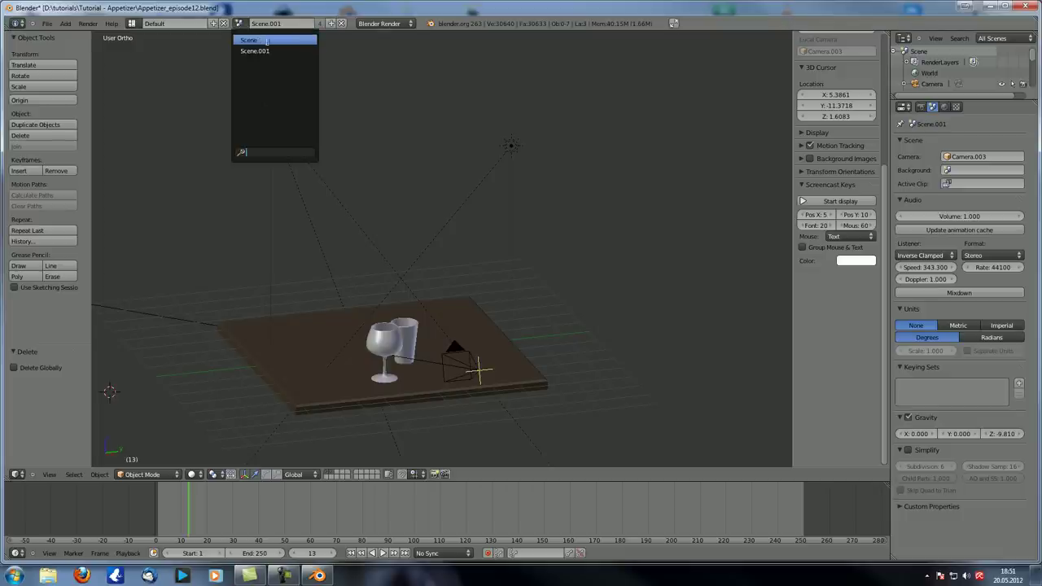
{"action": "left_click", "coordinate": [269, 41]}
{"action": "middle_click_drag", "start_coordinate": [269, 46], "coordinate": [433, 166]}
Select each lamp (Lamp, Lamp.001, Lamp.002) in turn from a top-down view.
{"action": "right_click", "coordinate": [508, 155]}
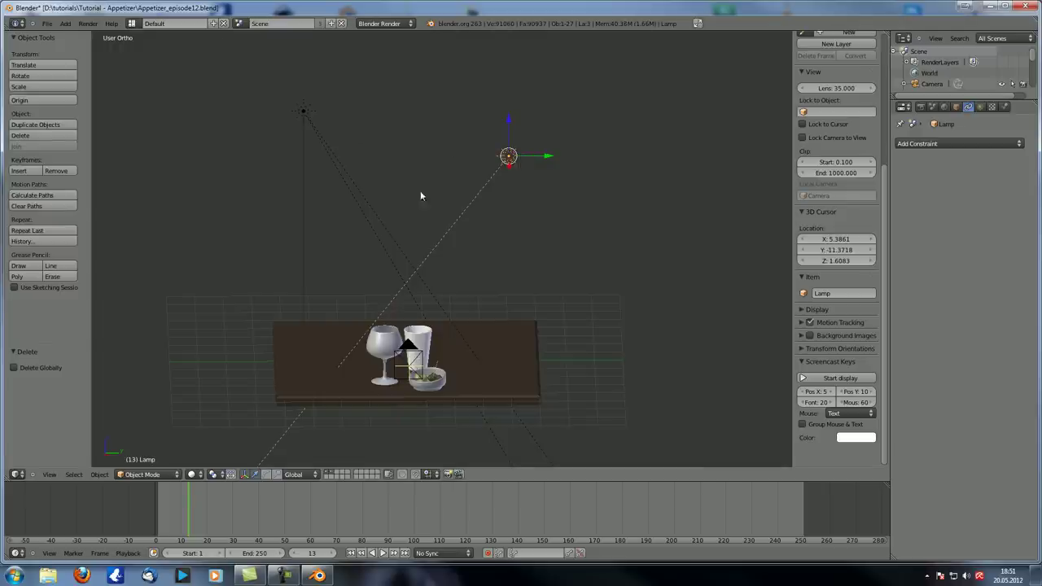
{"action": "right_click", "coordinate": [306, 113]}
{"action": "middle_click_drag", "start_coordinate": [420, 273], "coordinate": [420, 229]}
{"action": "right_click", "coordinate": [327, 143]}
{"action": "right_click", "coordinate": [191, 205]}
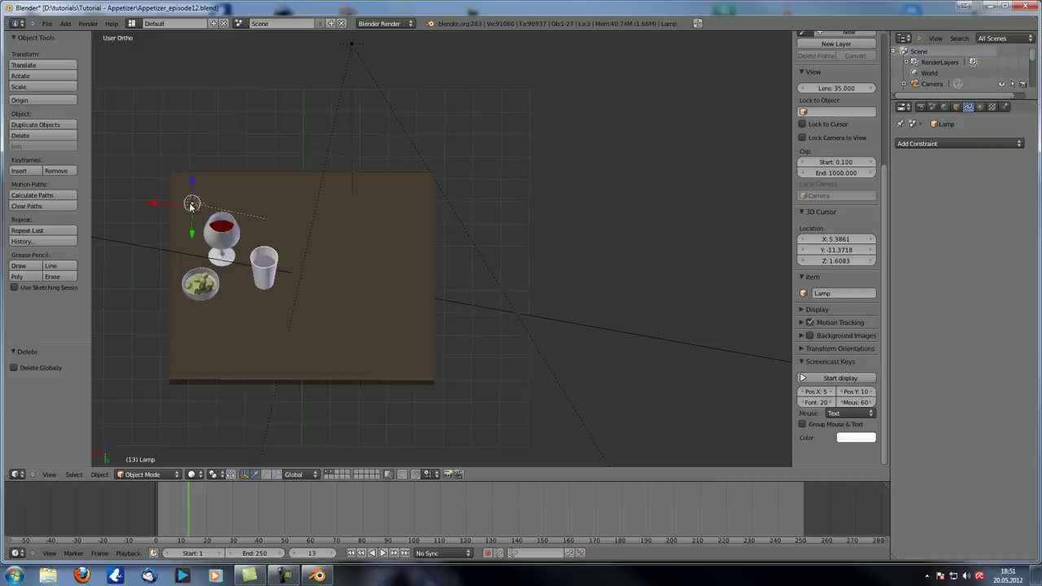
{"action": "right_click", "coordinate": [331, 113]}
{"action": "right_click", "coordinate": [378, 91]}
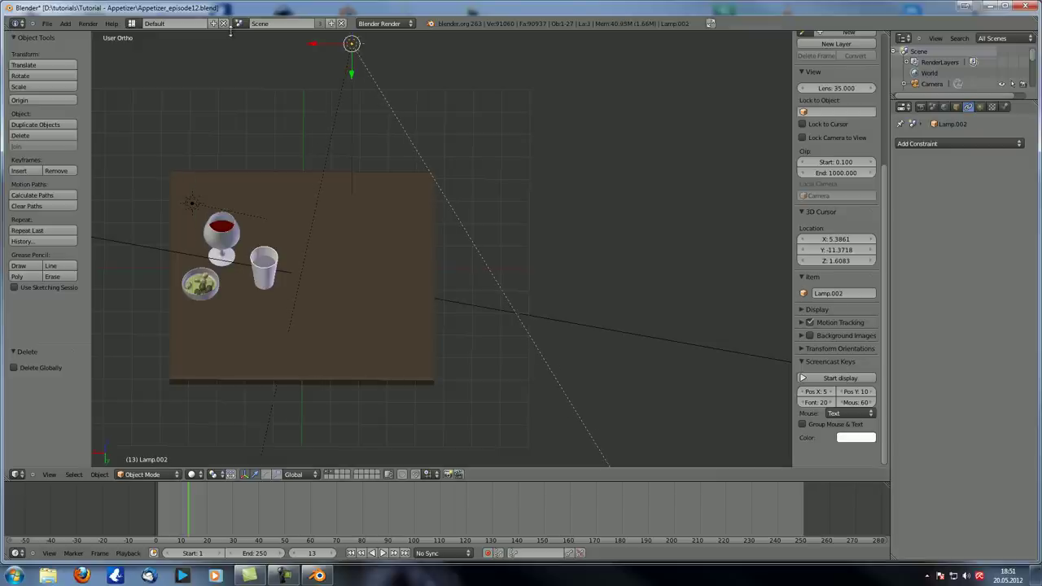
Switch to Scene.001 and select Lamp.003.
{"action": "left_click", "coordinate": [238, 23]}
{"action": "left_click", "coordinate": [261, 49]}
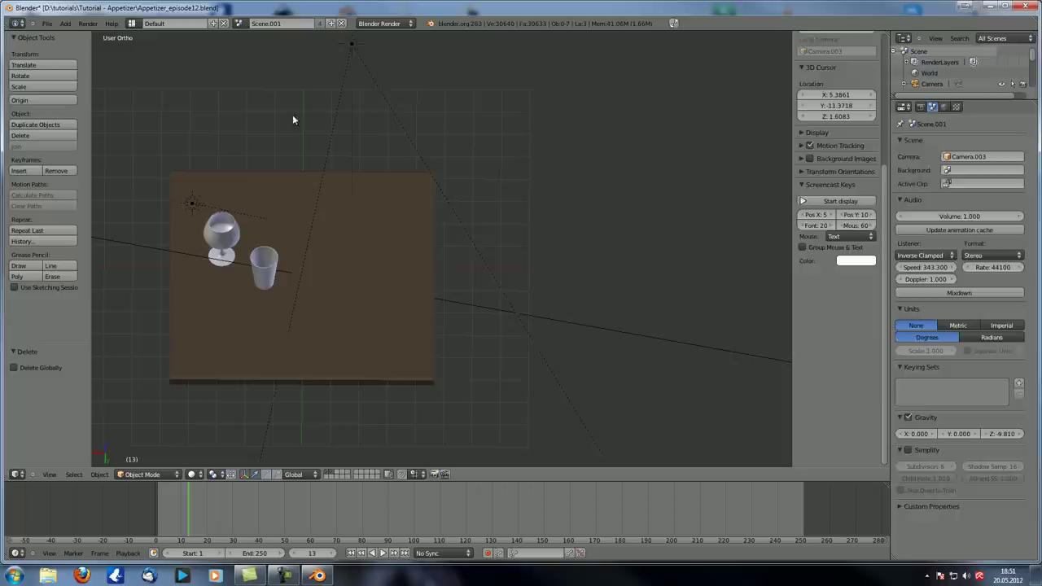
{"action": "right_click", "coordinate": [351, 43]}
{"action": "middle_click_drag", "start_coordinate": [391, 109], "coordinate": [375, 147]}
Give Lamp.003 a Copy Location constraint targeting a Lamp object, removing a stray Copy Rotation.
{"action": "left_click", "coordinate": [968, 107]}
{"action": "left_click", "coordinate": [936, 143]}
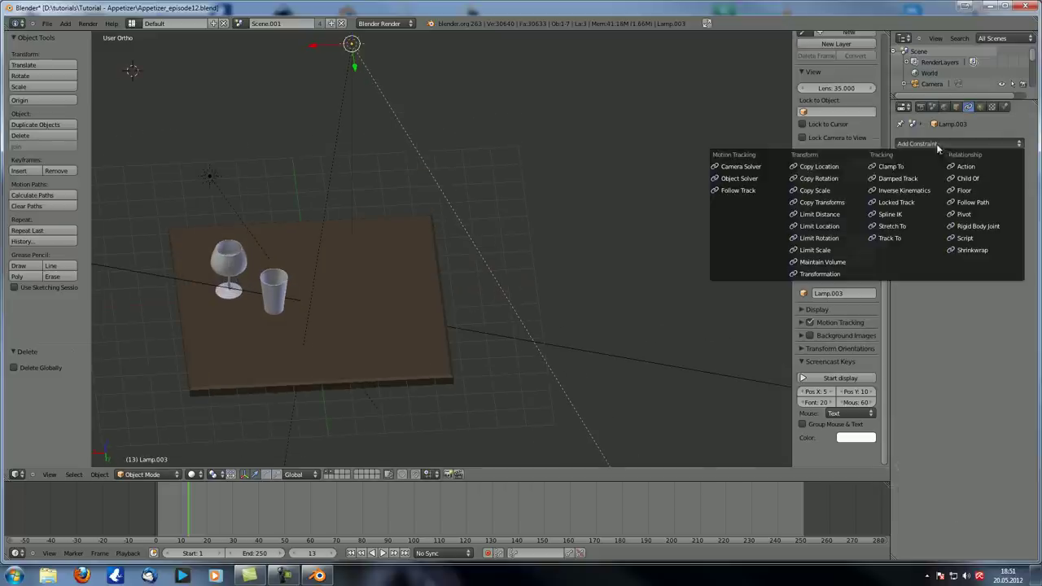
{"action": "left_click", "coordinate": [819, 178]}
{"action": "left_click", "coordinate": [933, 147]}
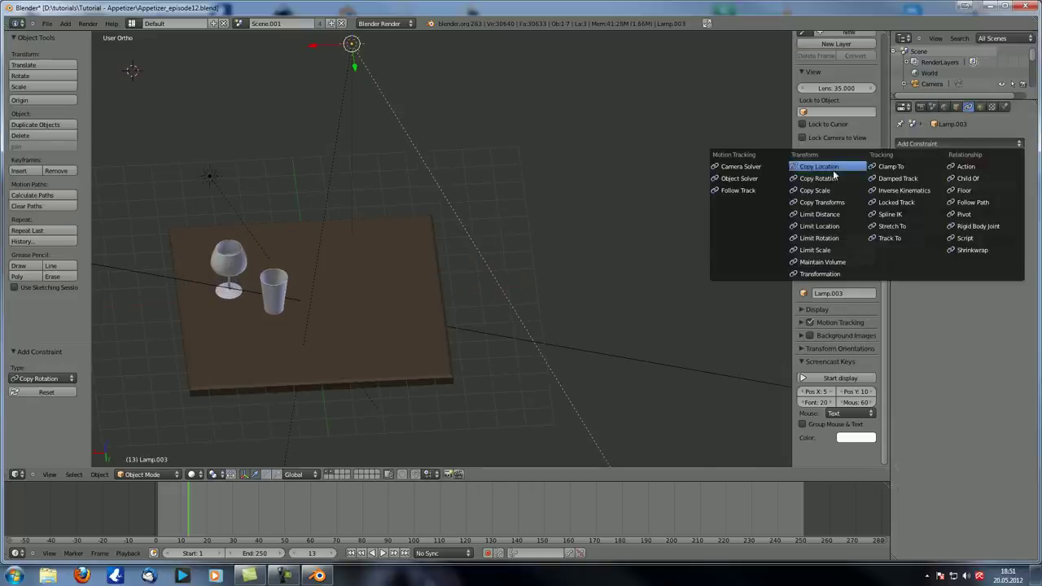
{"action": "left_click", "coordinate": [819, 167]}
{"action": "left_click", "coordinate": [1017, 161]}
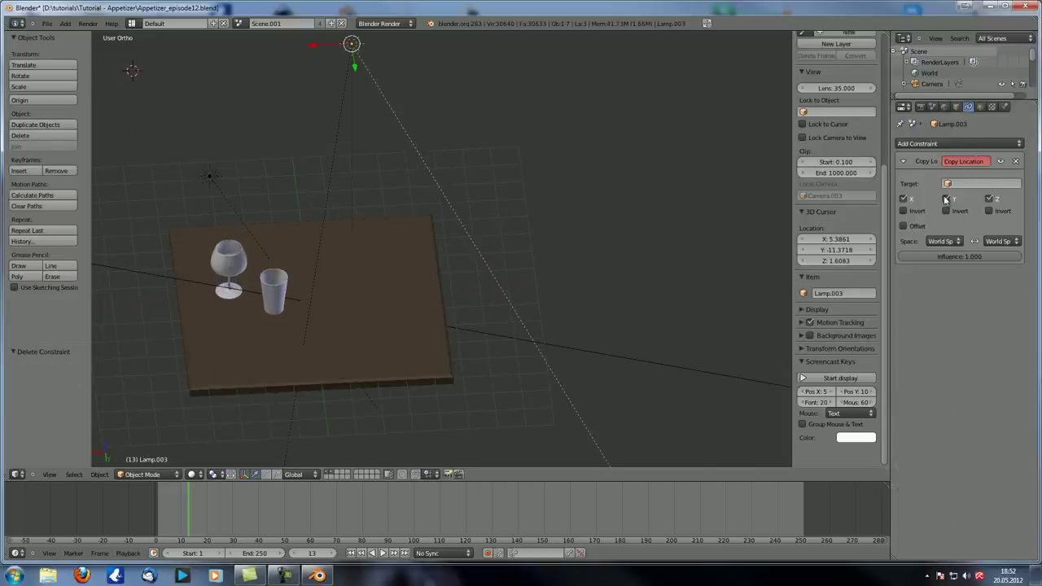
{"action": "left_click", "coordinate": [973, 184]}
{"action": "type", "text": "Lamp"}
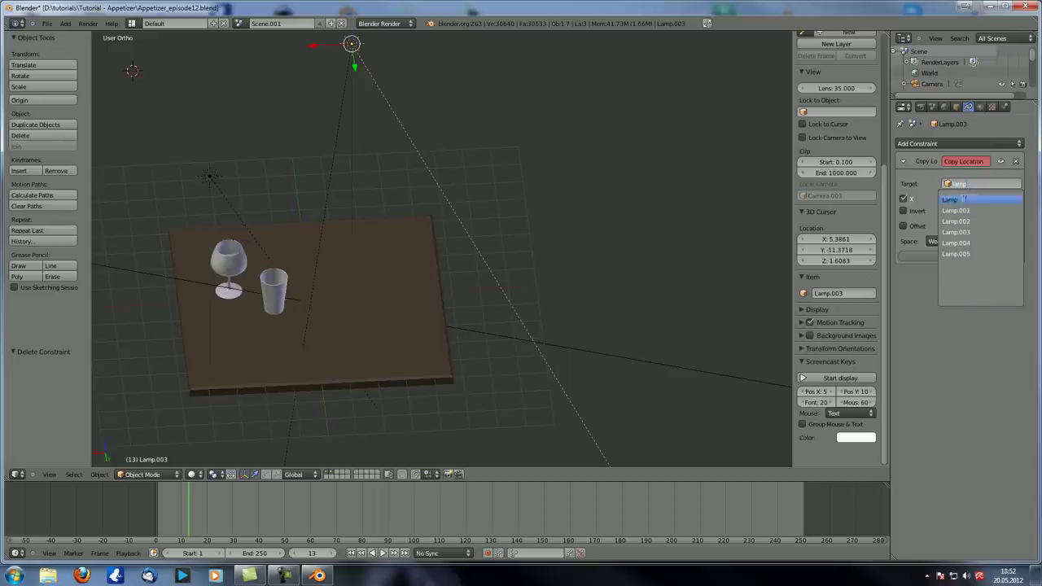
{"action": "left_click", "coordinate": [957, 221]}
Give Lamp.004 a Copy Location constraint targeting Lamp.001.
{"action": "right_click", "coordinate": [346, 128]}
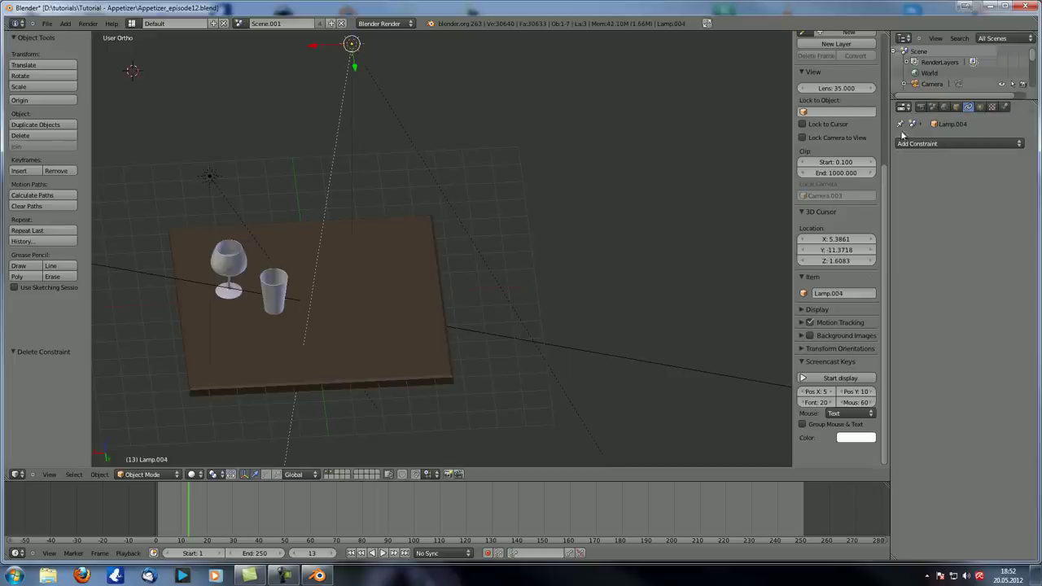
{"action": "left_click", "coordinate": [961, 143]}
{"action": "left_click", "coordinate": [819, 167]}
{"action": "left_click", "coordinate": [966, 183]}
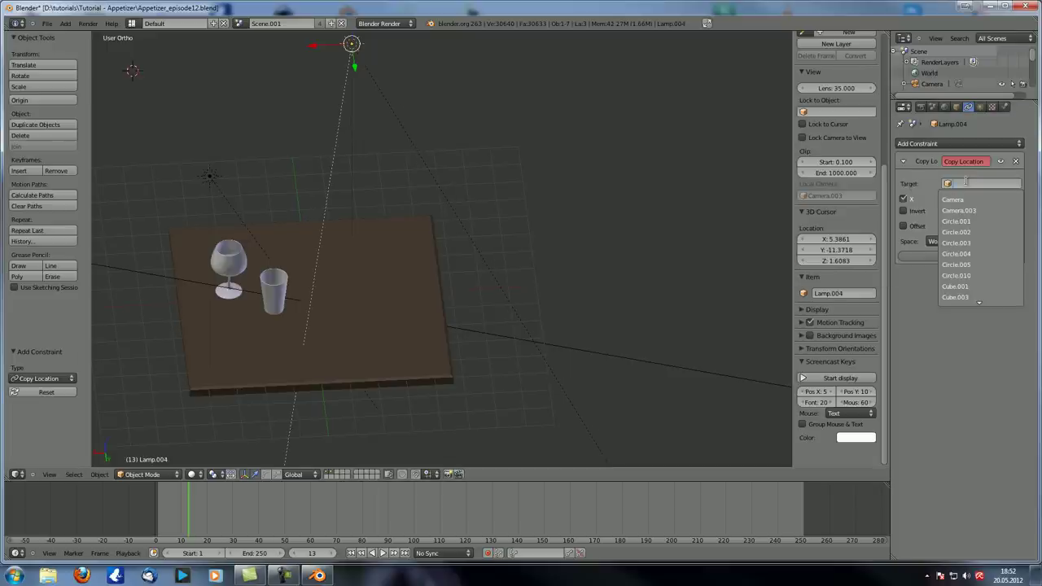
{"action": "type", "text": "lamp"}
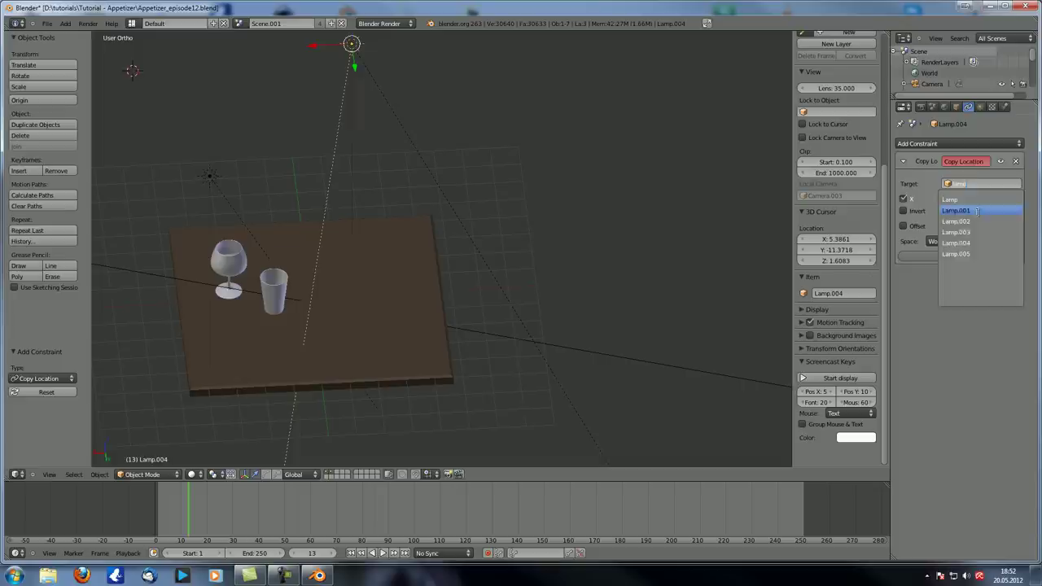
{"action": "left_click", "coordinate": [977, 210]}
Give Lamp.005 a Copy Location constraint targeting Lamp.
{"action": "right_click", "coordinate": [209, 175]}
{"action": "left_click", "coordinate": [936, 144]}
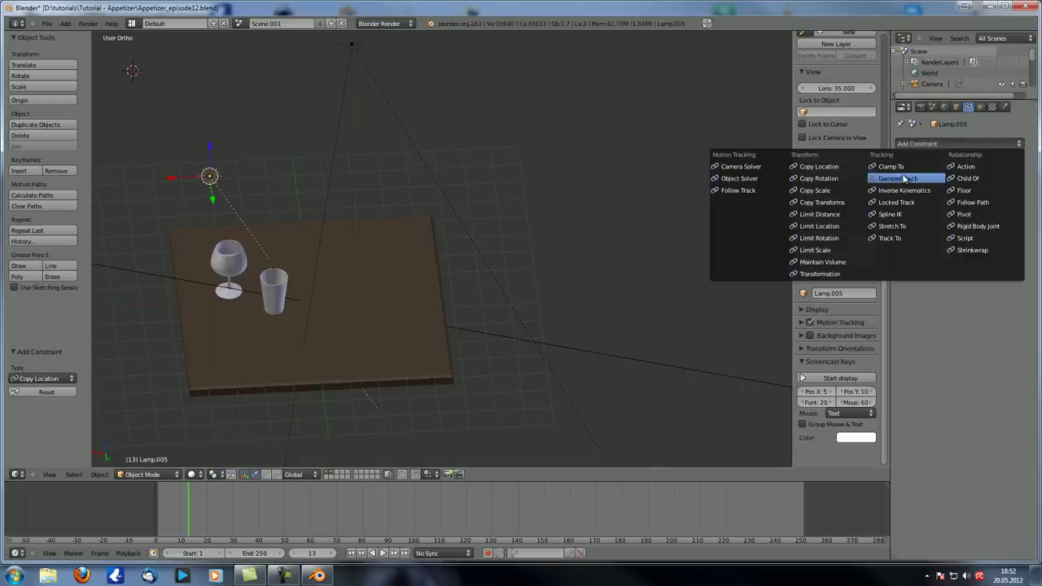
{"action": "left_click", "coordinate": [819, 167]}
{"action": "left_click", "coordinate": [959, 183]}
{"action": "type", "text": "lam"}
{"action": "left_click", "coordinate": [968, 199]}
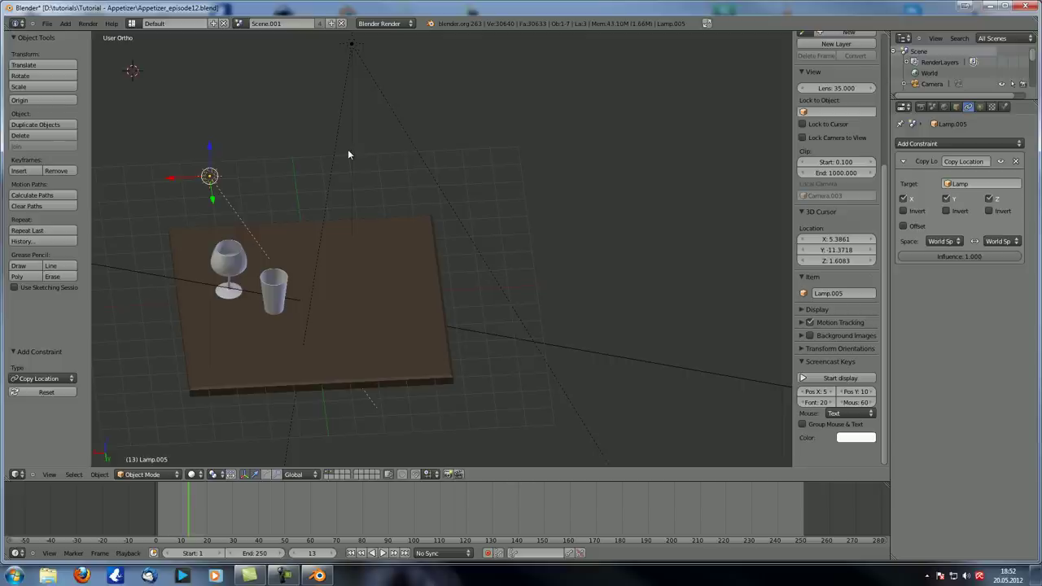
Test-move a lamp, then give Lamp.003 a Copy Rotation constraint targeting Lamp.002.
{"action": "key", "text": "g"}
{"action": "left_click", "coordinate": [248, 146]}
{"action": "middle_click_drag", "start_coordinate": [331, 199], "coordinate": [375, 206]}
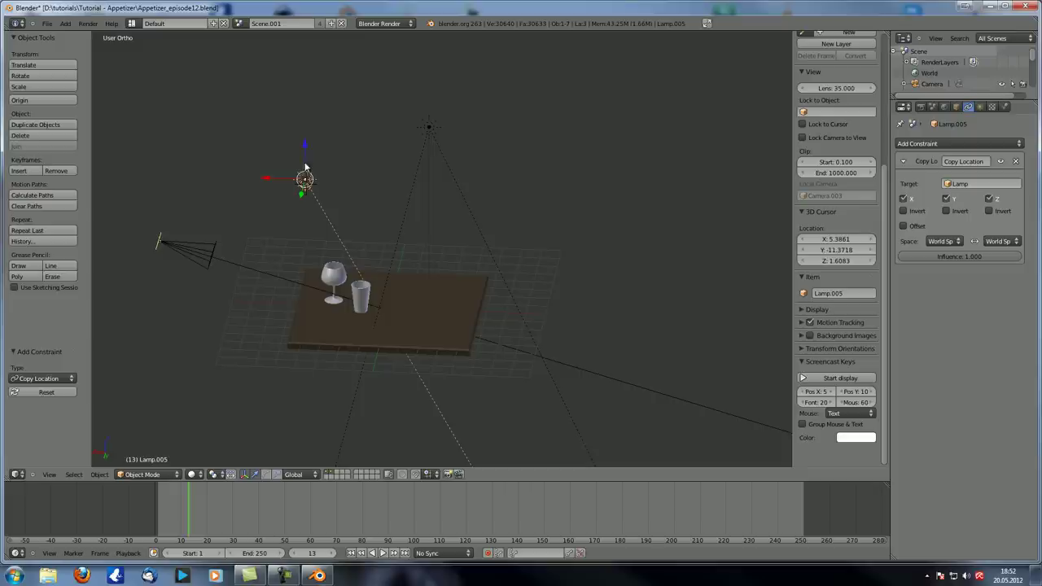
{"action": "middle_click_drag", "start_coordinate": [447, 206], "coordinate": [533, 261]}
{"action": "right_click", "coordinate": [487, 147]}
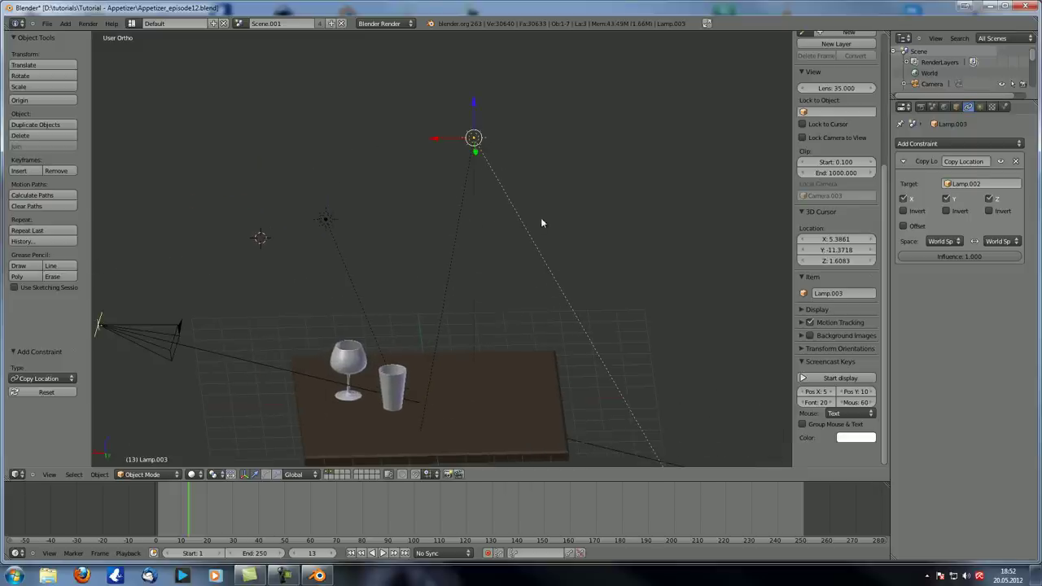
{"action": "left_click", "coordinate": [998, 144]}
{"action": "left_click", "coordinate": [833, 177]}
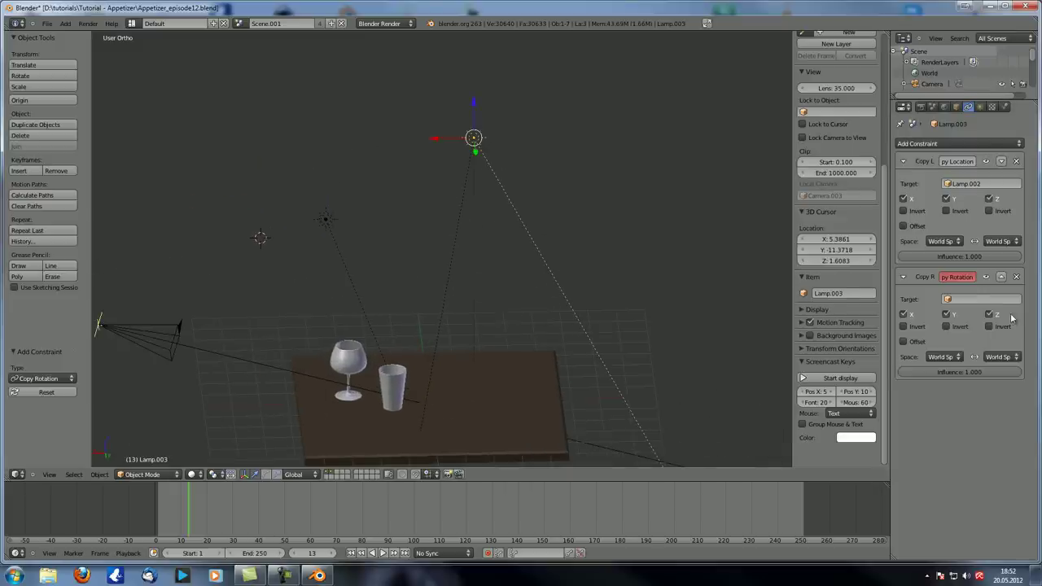
{"action": "left_click", "coordinate": [973, 299]}
{"action": "type", "text": "002"}
{"action": "left_click", "coordinate": [987, 326]}
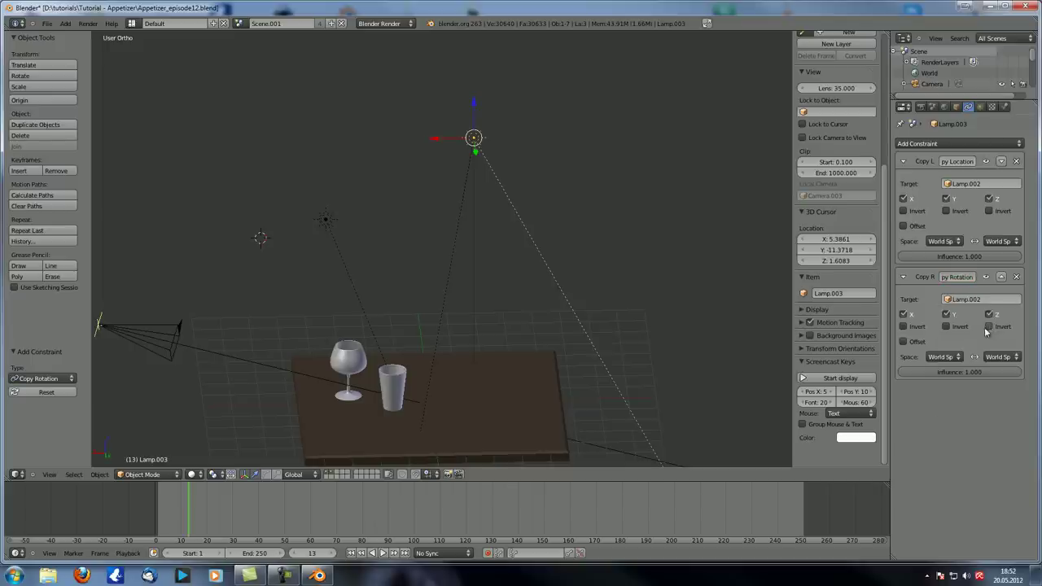
Add another Copy Location constraint to Lamp.004 targeting Lamp.001.
{"action": "right_click", "coordinate": [479, 228]}
{"action": "left_click", "coordinate": [969, 144]}
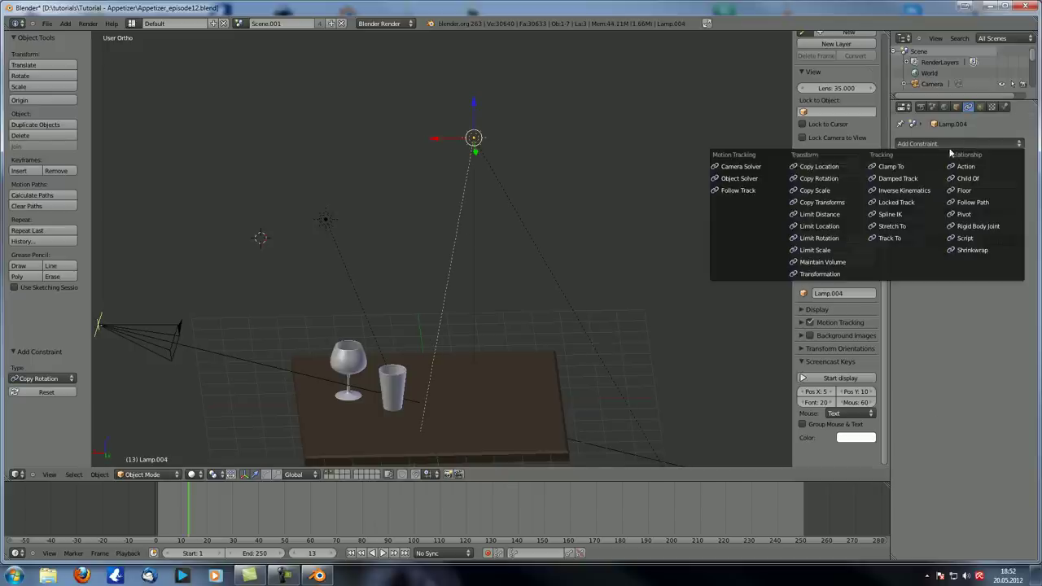
{"action": "left_click", "coordinate": [808, 167]}
{"action": "left_click", "coordinate": [966, 299]}
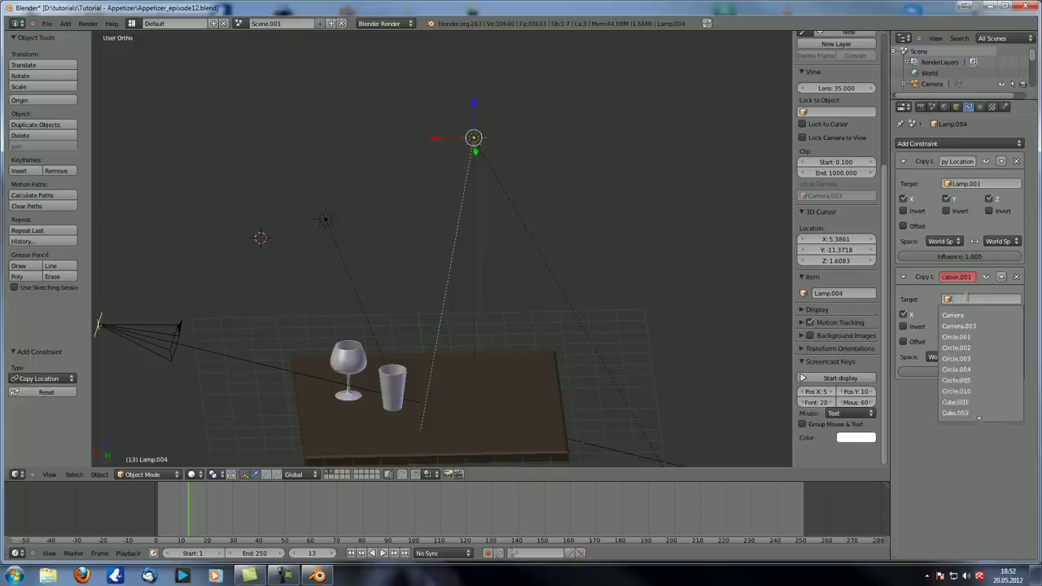
{"action": "left_click", "coordinate": [957, 359]}
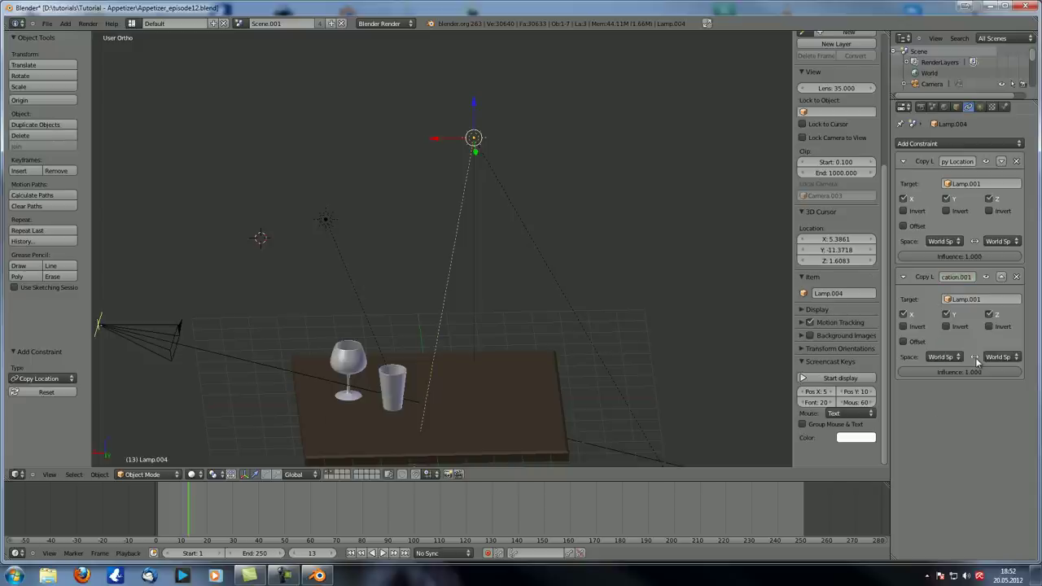
Give Lamp.005 a Copy Rotation constraint targeting Lamp, then view the whole scene.
{"action": "right_click", "coordinate": [317, 226]}
{"action": "left_click", "coordinate": [957, 143]}
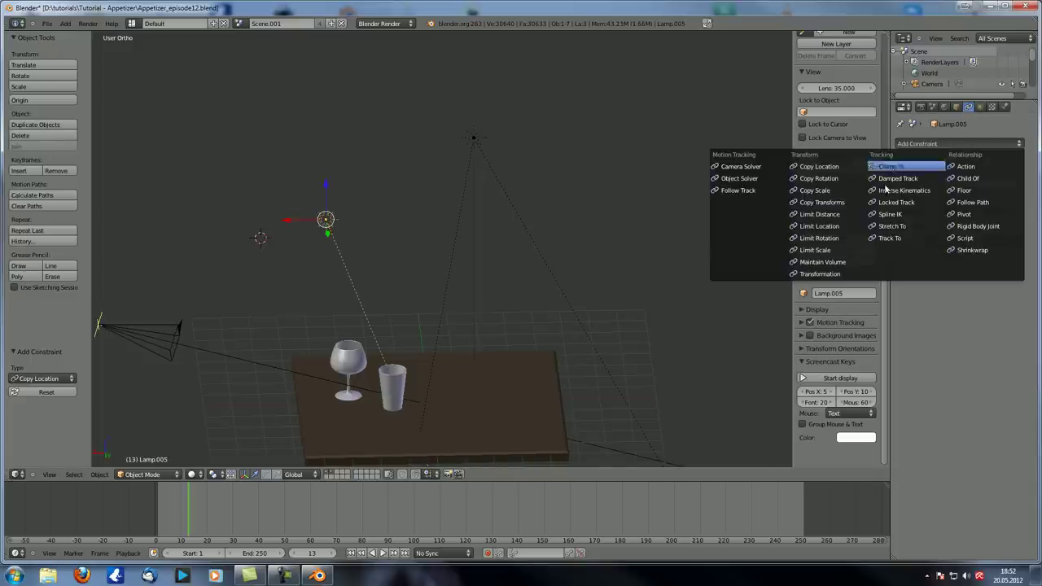
{"action": "left_click", "coordinate": [840, 182]}
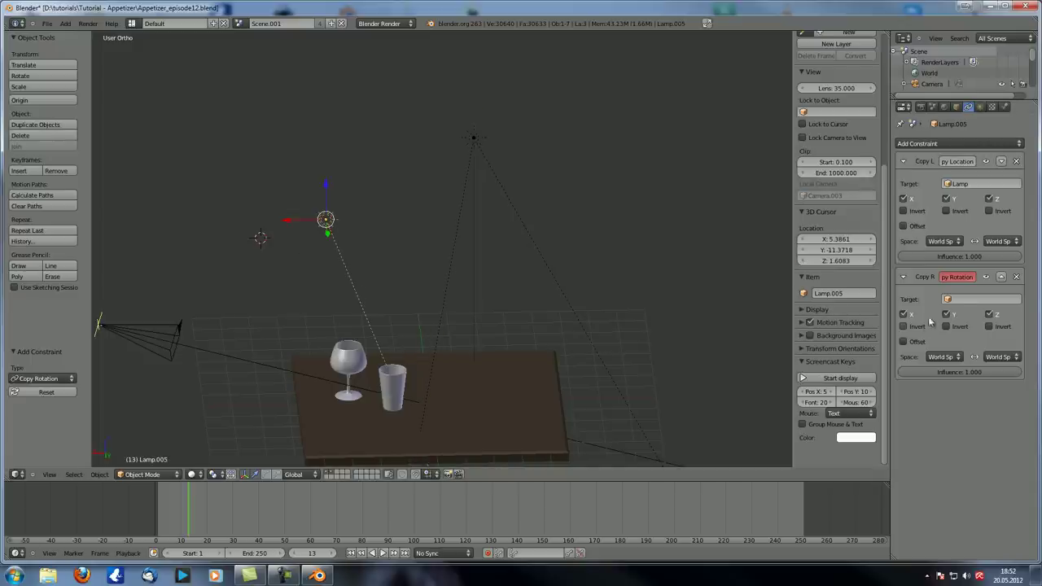
{"action": "left_click", "coordinate": [958, 299]}
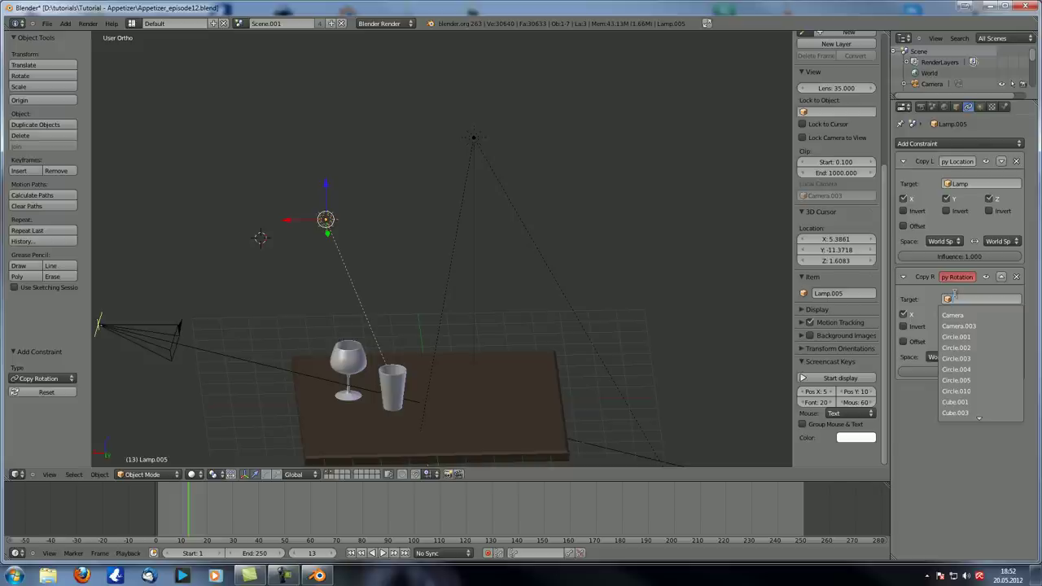
{"action": "type", "text": "lamp"}
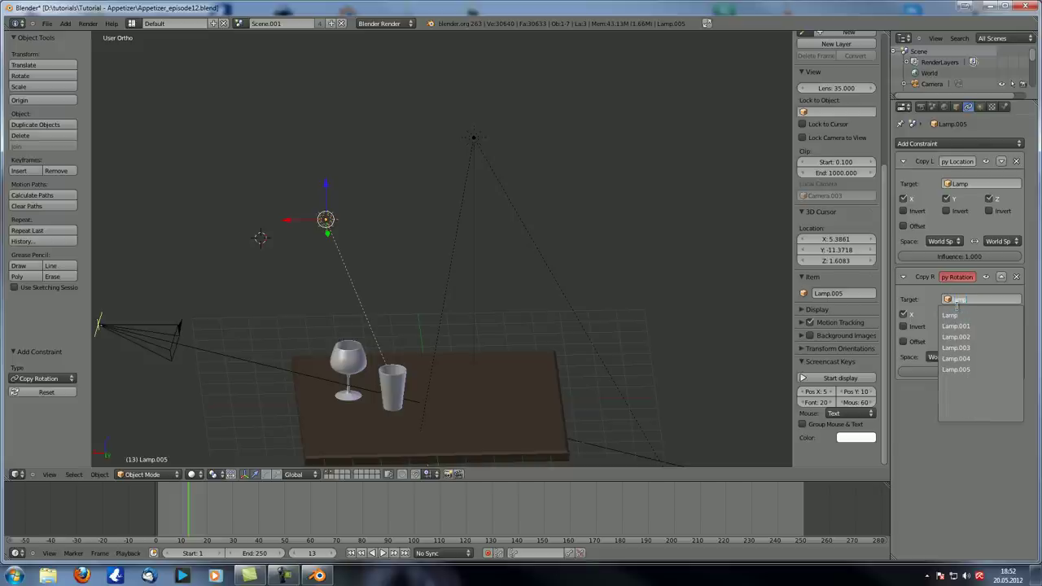
{"action": "left_click", "coordinate": [951, 314]}
{"action": "scroll", "coordinate": [451, 259], "scroll_direction": "down", "scroll_amount": 3}
{"action": "middle_click_drag", "start_coordinate": [451, 259], "coordinate": [361, 297]}
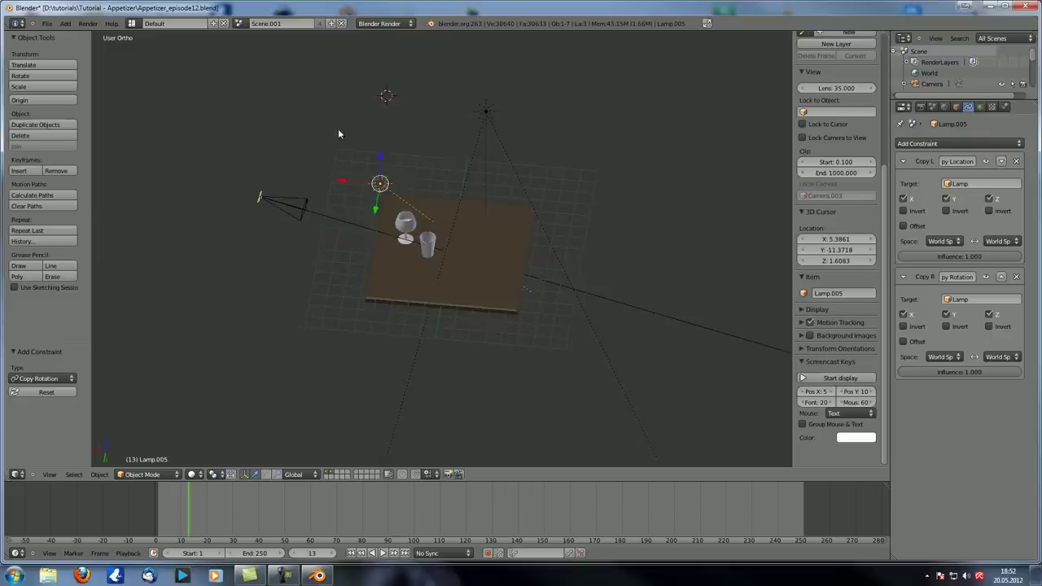
{"action": "middle_click_drag", "start_coordinate": [283, 183], "coordinate": [270, 275]}
{"action": "right_click_drag", "start_coordinate": [270, 276], "coordinate": [387, 266]}
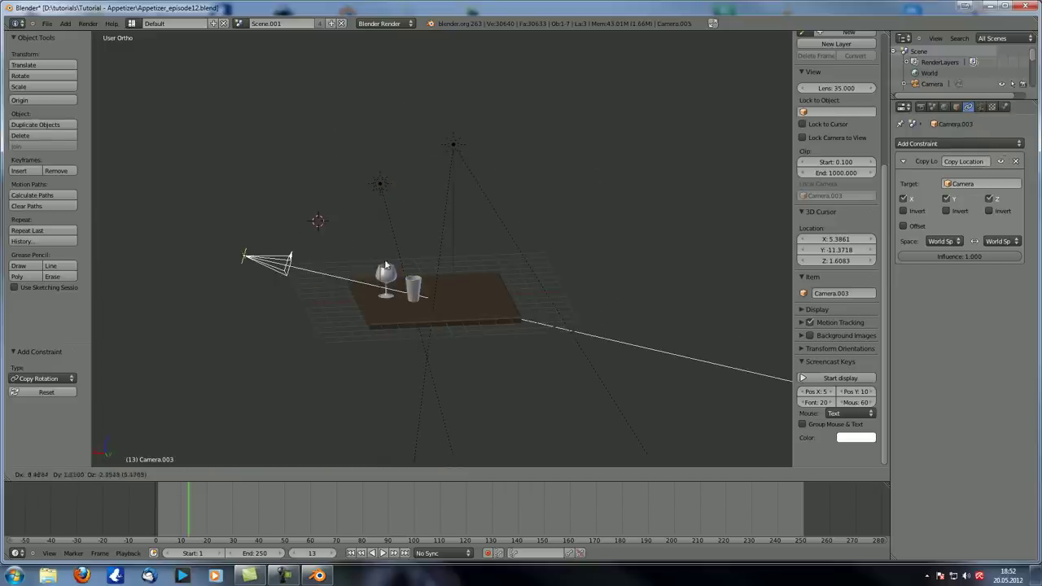
{"action": "right_click", "coordinate": [438, 186]}
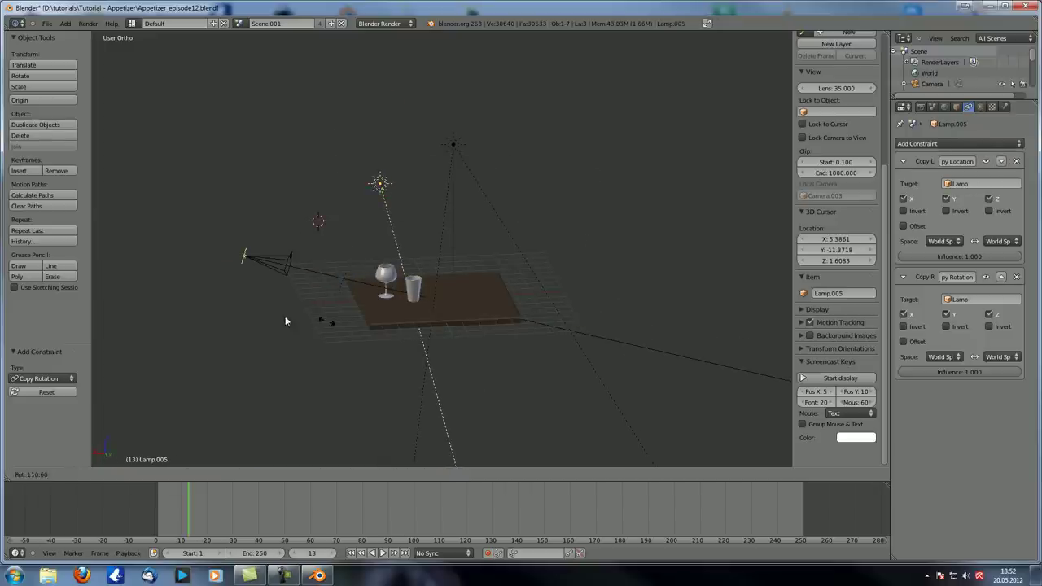
{"action": "right_click", "coordinate": [477, 176]}
{"action": "key", "text": "g"}
{"action": "key", "text": "z"}
{"action": "right_click", "coordinate": [437, 311]}
{"action": "scroll", "coordinate": [454, 342], "scroll_direction": "up", "scroll_amount": 4}
{"action": "right_click", "coordinate": [369, 237]}
{"action": "key", "text": "r"}
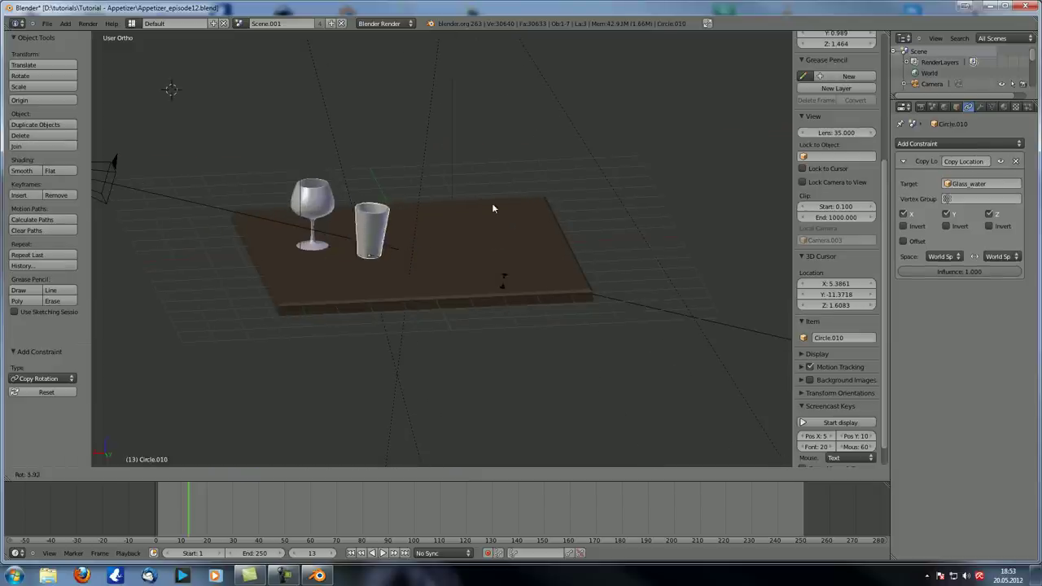
{"action": "key", "text": "Escape"}
{"action": "scroll", "coordinate": [497, 244], "scroll_direction": "down", "scroll_amount": 5}
{"action": "right_click", "coordinate": [493, 112]}
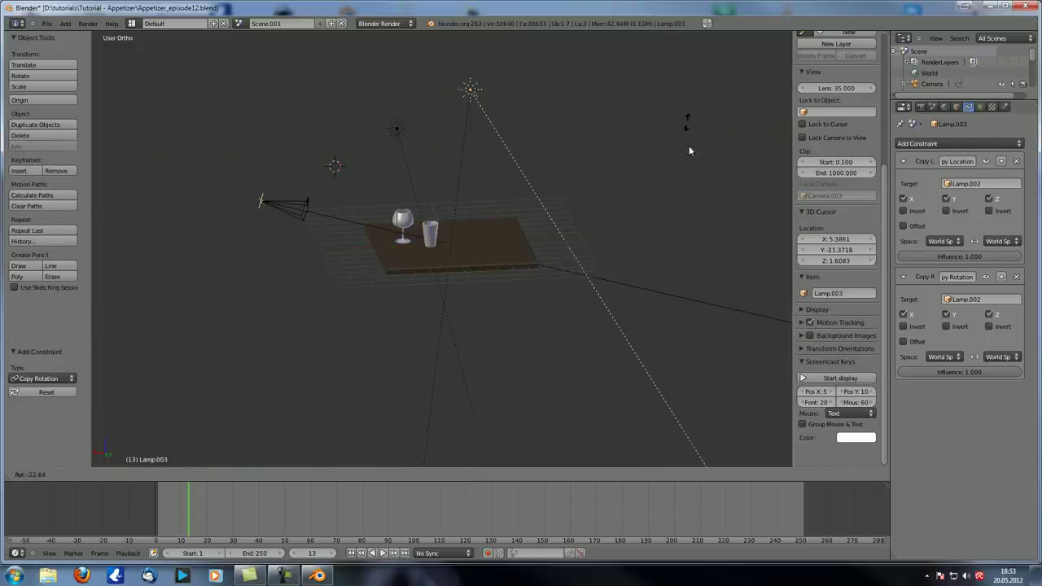
{"action": "scroll", "coordinate": [353, 326], "scroll_direction": "up", "scroll_amount": 5}
{"action": "scroll", "coordinate": [403, 317], "scroll_direction": "down", "scroll_amount": 3}
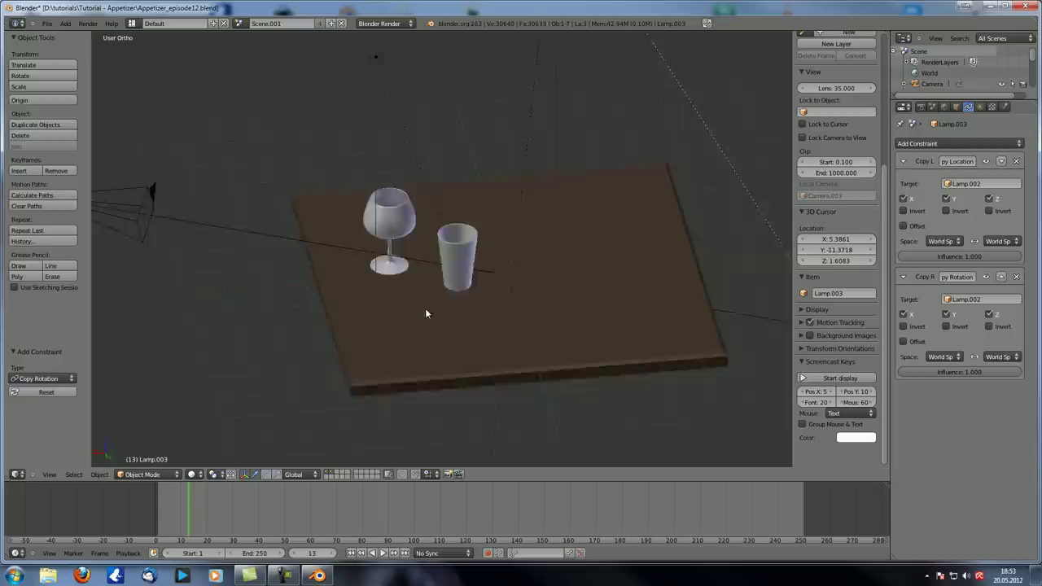
{"action": "scroll", "coordinate": [427, 309], "scroll_direction": "up", "scroll_amount": 5}
{"action": "scroll", "coordinate": [429, 260], "scroll_direction": "down", "scroll_amount": 2}
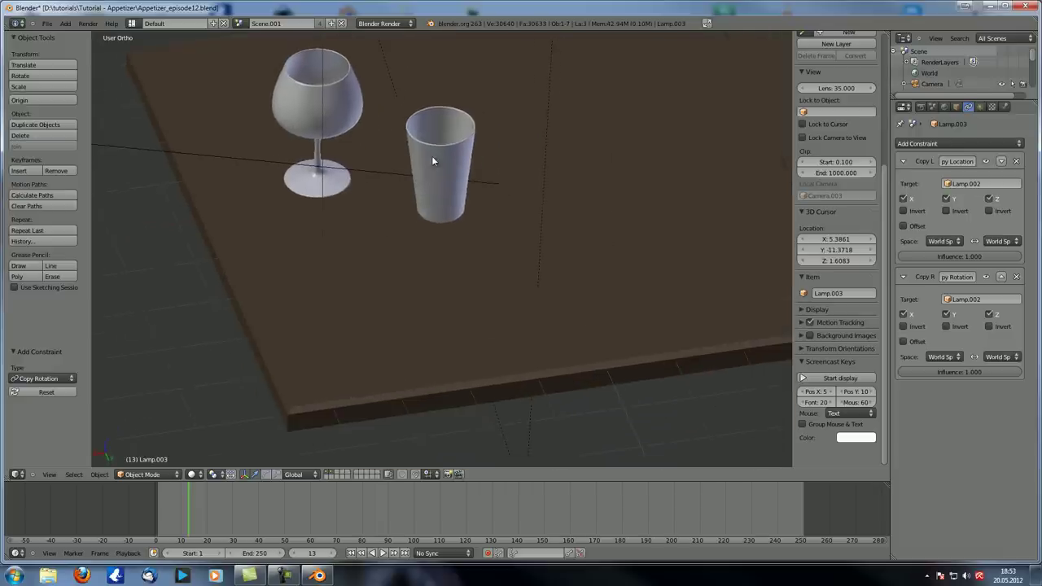
{"action": "scroll", "coordinate": [377, 294], "scroll_direction": "down", "scroll_amount": 4}
{"action": "scroll", "coordinate": [382, 281], "scroll_direction": "up", "scroll_amount": 4}
{"action": "scroll", "coordinate": [384, 281], "scroll_direction": "down", "scroll_amount": 2}
{"action": "scroll", "coordinate": [399, 284], "scroll_direction": "up", "scroll_amount": 1}
{"action": "right_click", "coordinate": [432, 276]}
{"action": "scroll", "coordinate": [424, 262], "scroll_direction": "down", "scroll_amount": 3}
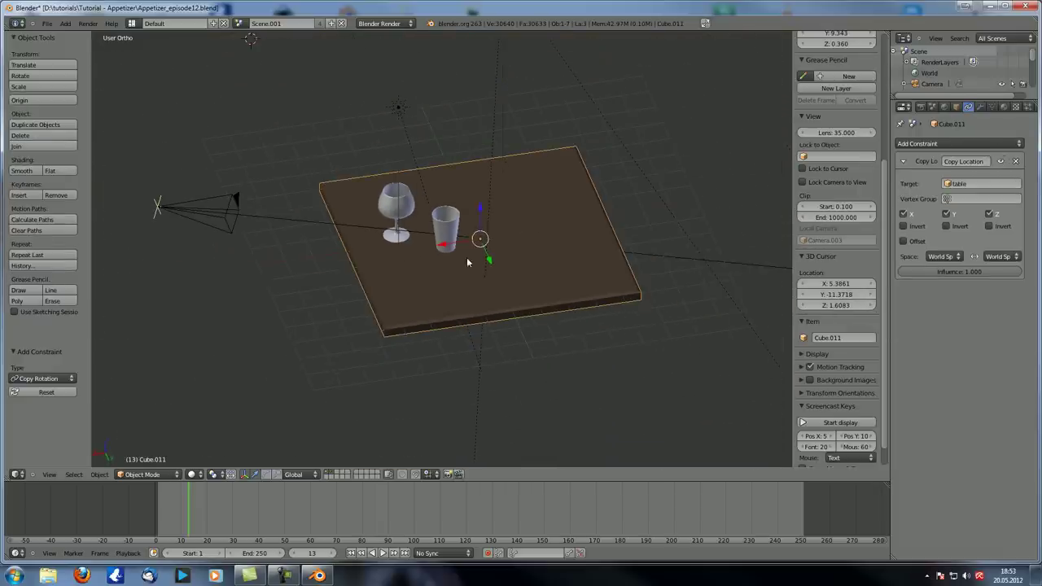
Add a Copy Rotation constraint to Camera.003, and one to wine glass Plane.002 targeting Wineglass.
{"action": "right_click", "coordinate": [209, 207]}
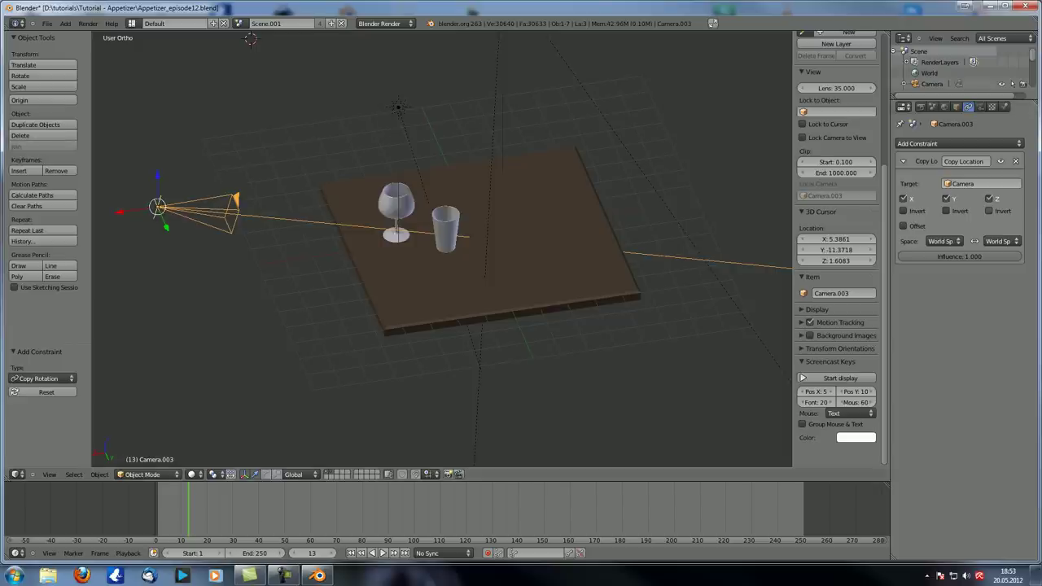
{"action": "left_click", "coordinate": [940, 145]}
{"action": "left_click", "coordinate": [835, 179]}
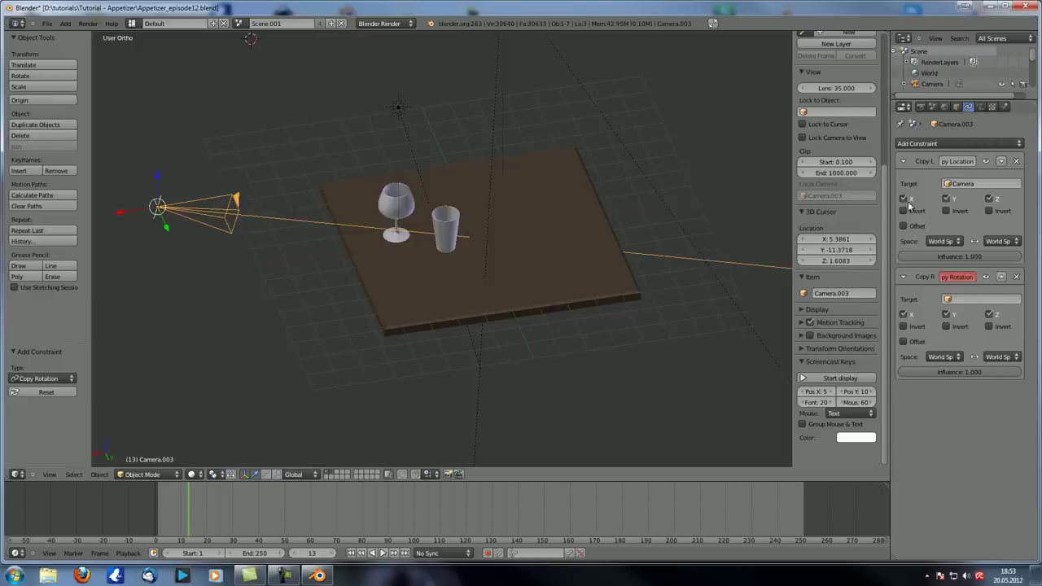
{"action": "left_click", "coordinate": [961, 301]}
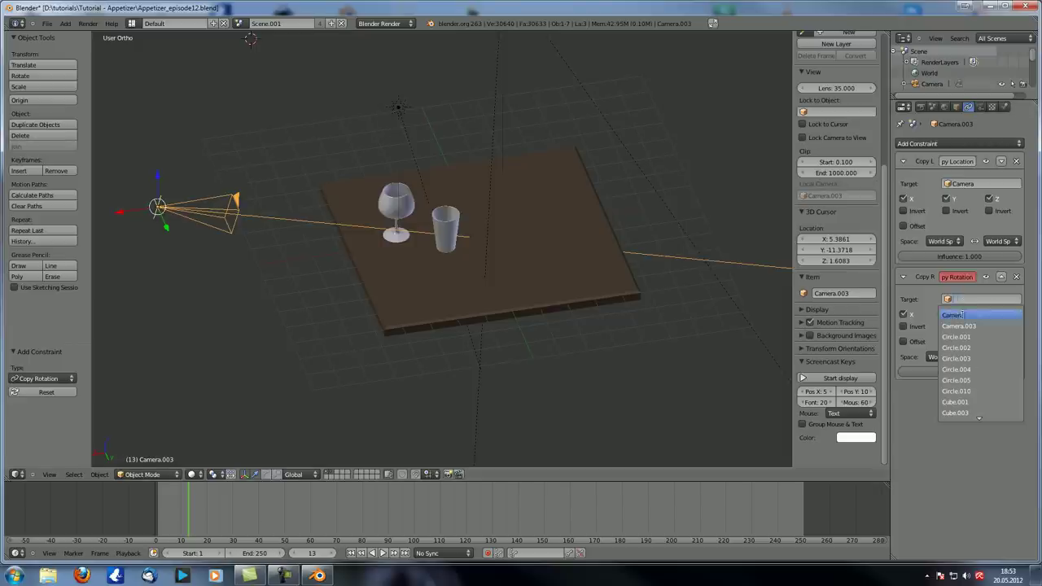
{"action": "right_click", "coordinate": [404, 304]}
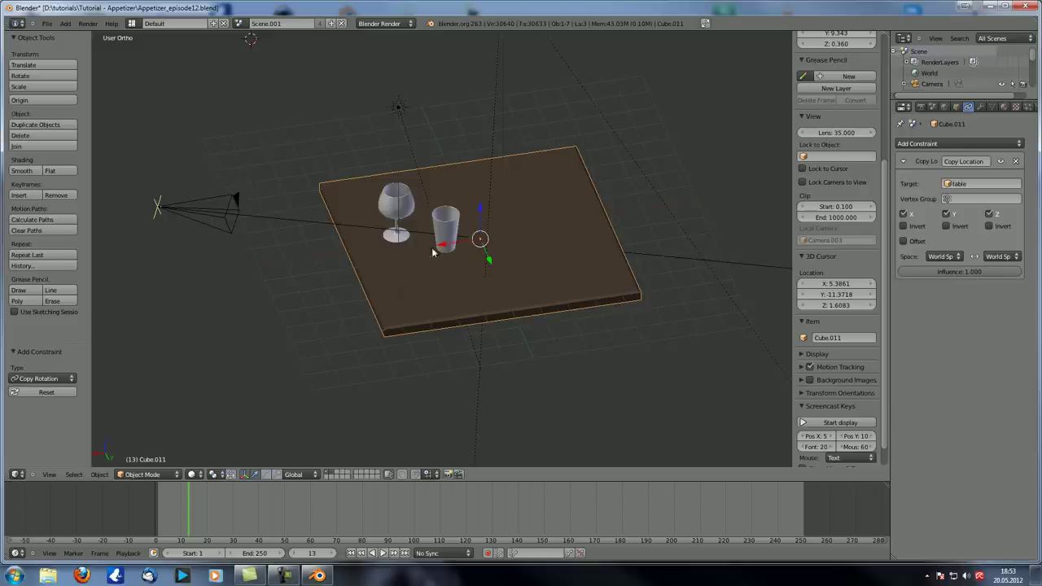
{"action": "right_click", "coordinate": [400, 209]}
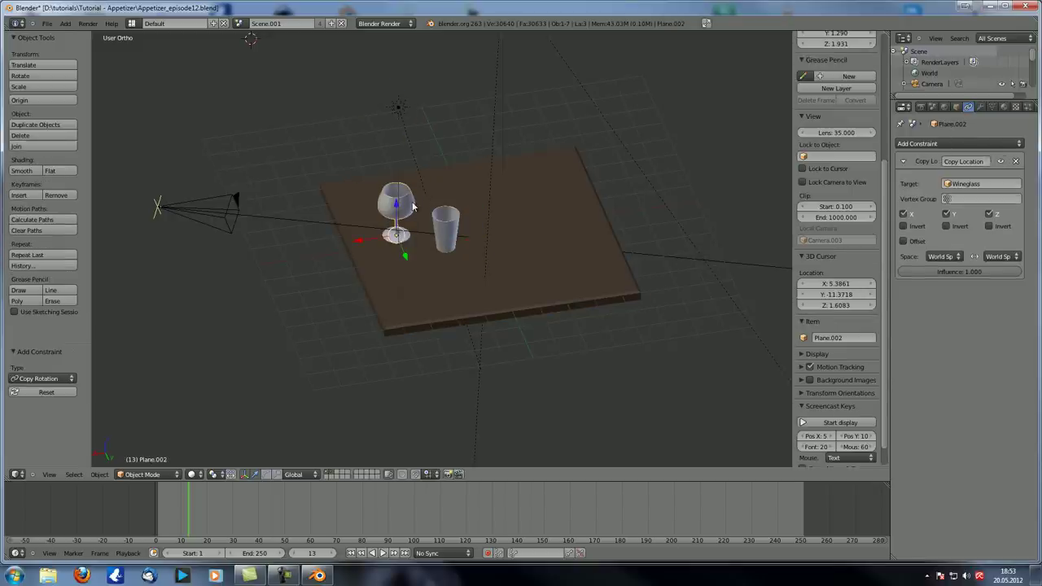
{"action": "right_click", "coordinate": [415, 207]}
{"action": "left_click", "coordinate": [970, 151]}
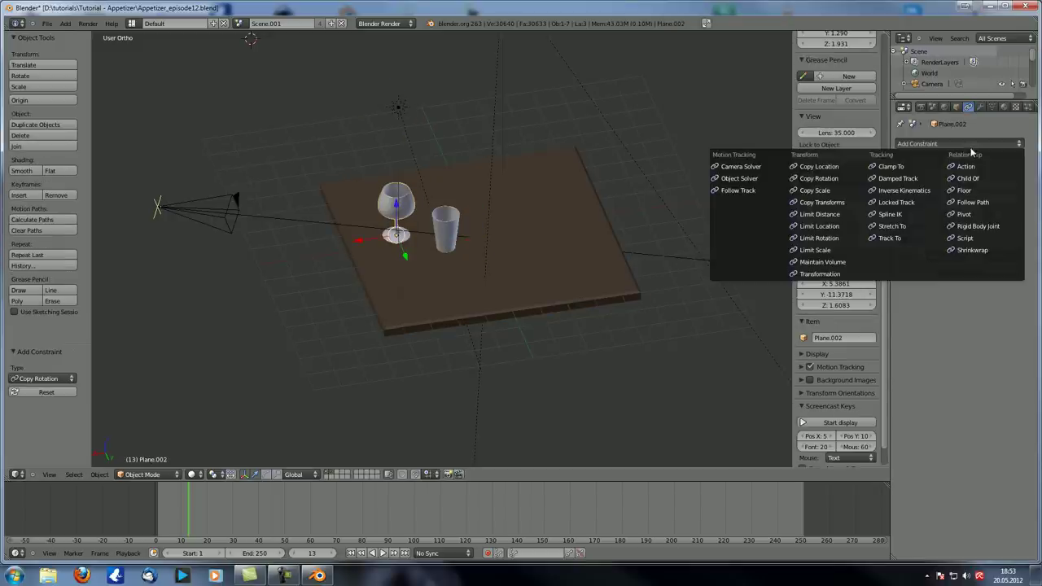
{"action": "left_click", "coordinate": [839, 178]}
{"action": "left_click", "coordinate": [976, 314]}
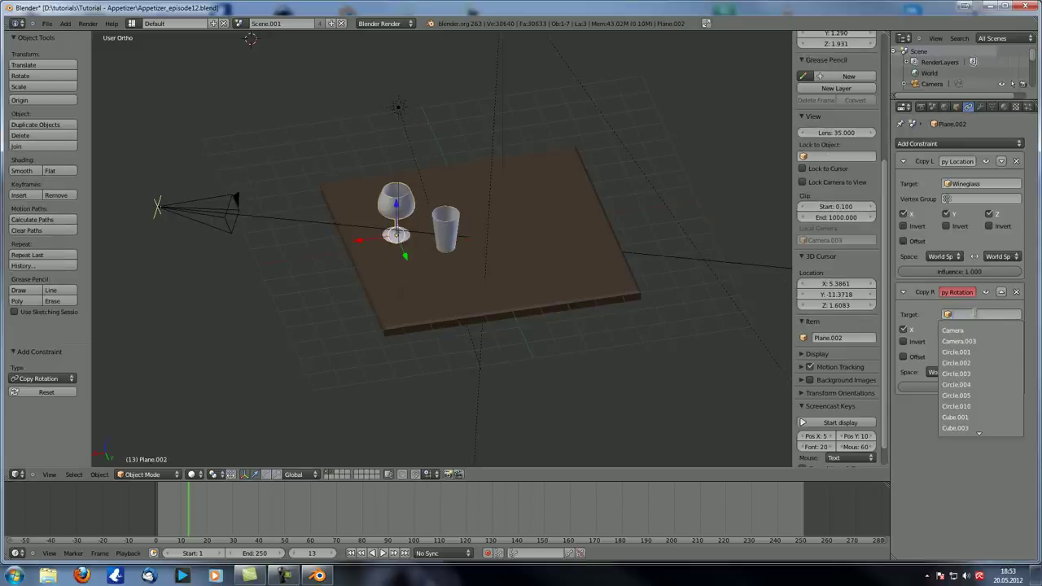
{"action": "left_click", "coordinate": [956, 341]}
Give water glass Circle.010 a Copy Rotation constraint targeting Glass_water.
{"action": "right_click", "coordinate": [457, 232]}
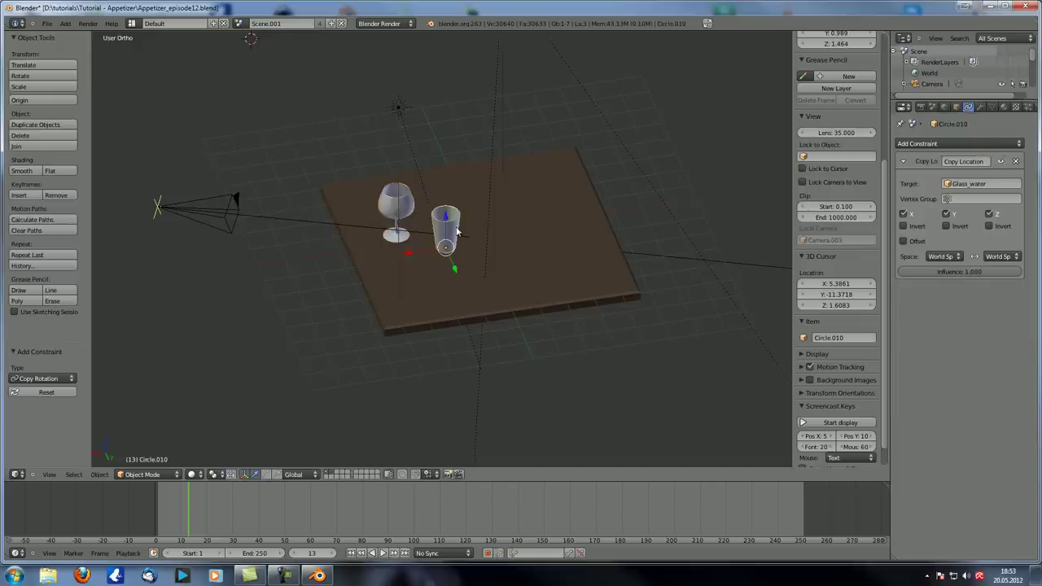
{"action": "left_click", "coordinate": [961, 144]}
{"action": "left_click", "coordinate": [839, 179]}
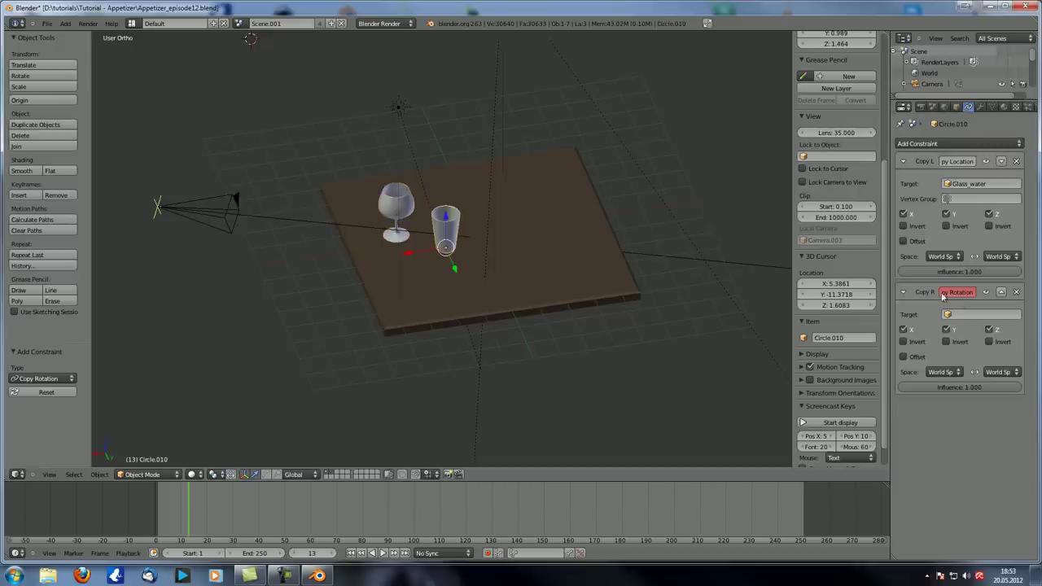
{"action": "left_click", "coordinate": [971, 314]}
{"action": "type", "text": "gla"}
{"action": "left_click", "coordinate": [961, 330]}
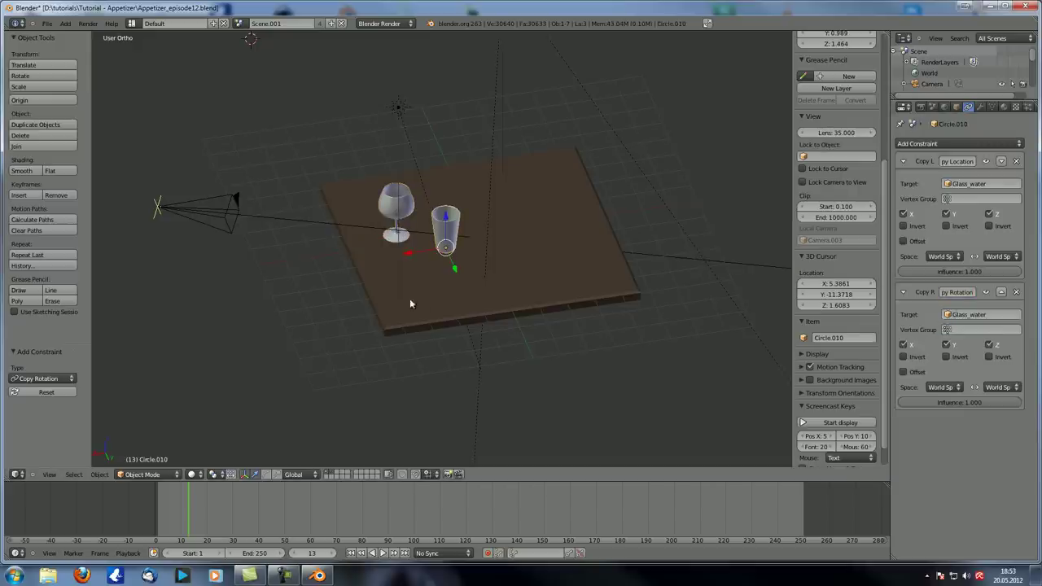
Give table Cube.011 a Copy Rotation constraint targeting table, then reselect the water glass.
{"action": "right_click", "coordinate": [419, 289]}
{"action": "left_click", "coordinate": [961, 143]}
{"action": "left_click", "coordinate": [839, 178]}
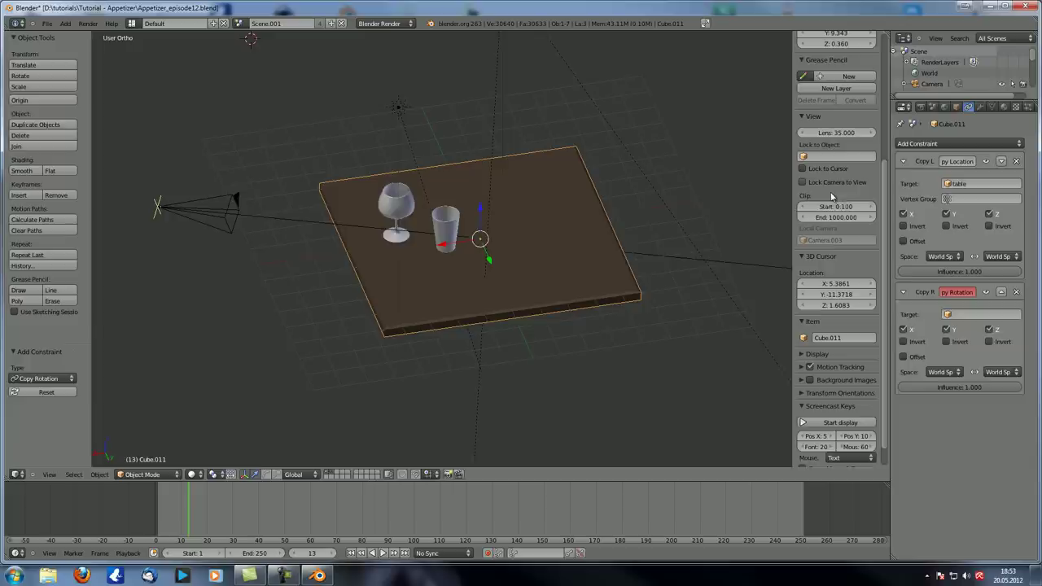
{"action": "left_click", "coordinate": [989, 316]}
{"action": "type", "text": "tab"}
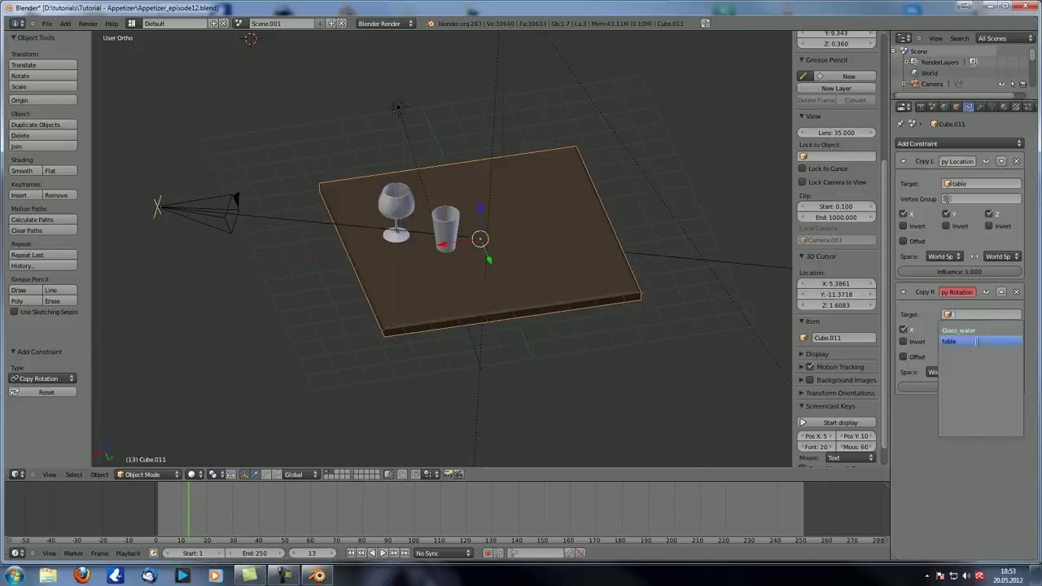
{"action": "left_click", "coordinate": [965, 340]}
{"action": "middle_click_drag", "start_coordinate": [422, 296], "coordinate": [579, 333]}
{"action": "right_click", "coordinate": [445, 213]}
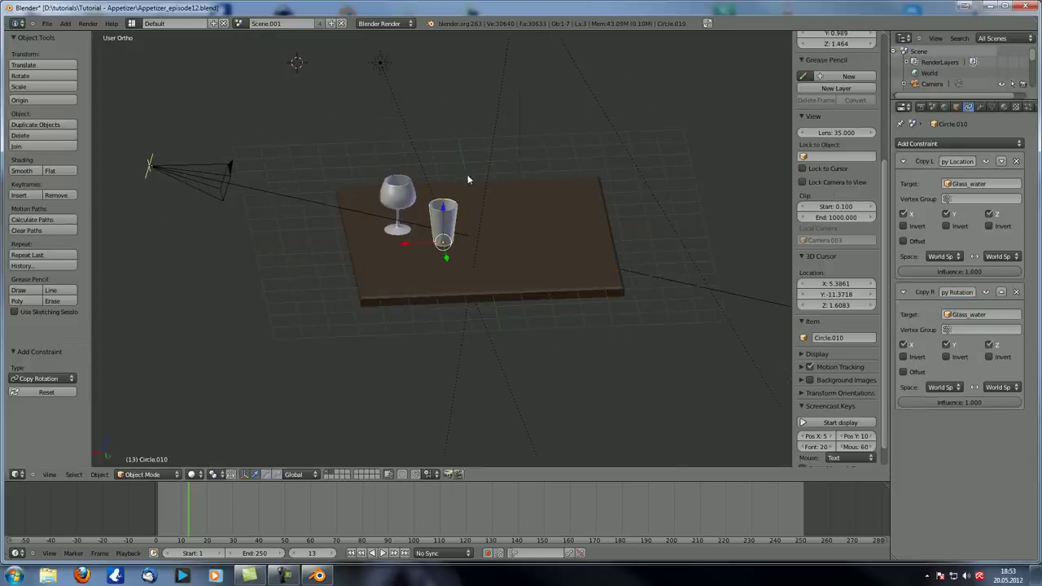
Switch to the main Scene and look through its camera.
{"action": "left_click", "coordinate": [238, 23]}
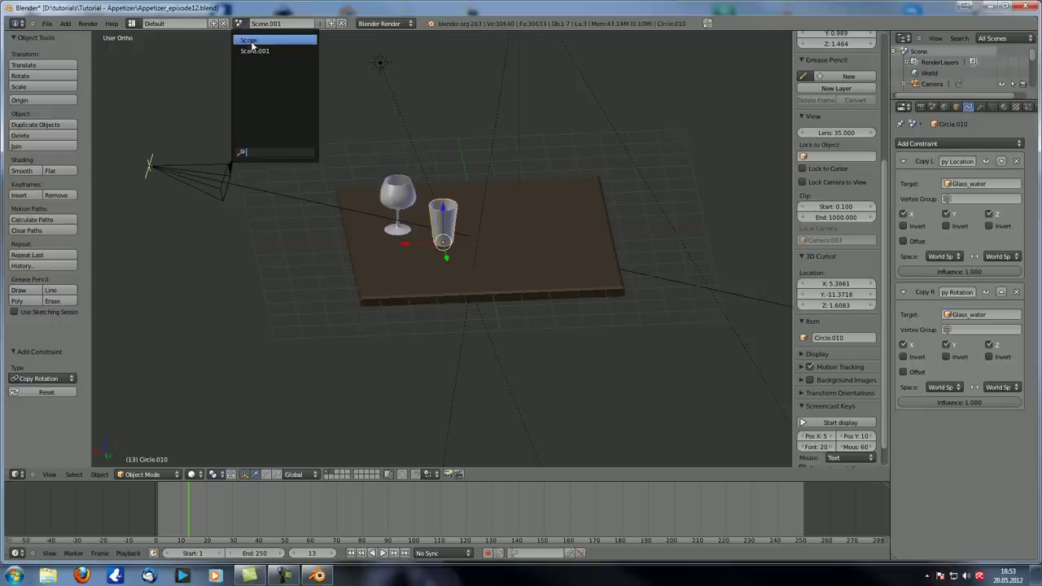
{"action": "left_click", "coordinate": [250, 42]}
{"action": "middle_click_drag", "start_coordinate": [250, 47], "coordinate": [432, 174]}
{"action": "key", "text": "KP_0"}
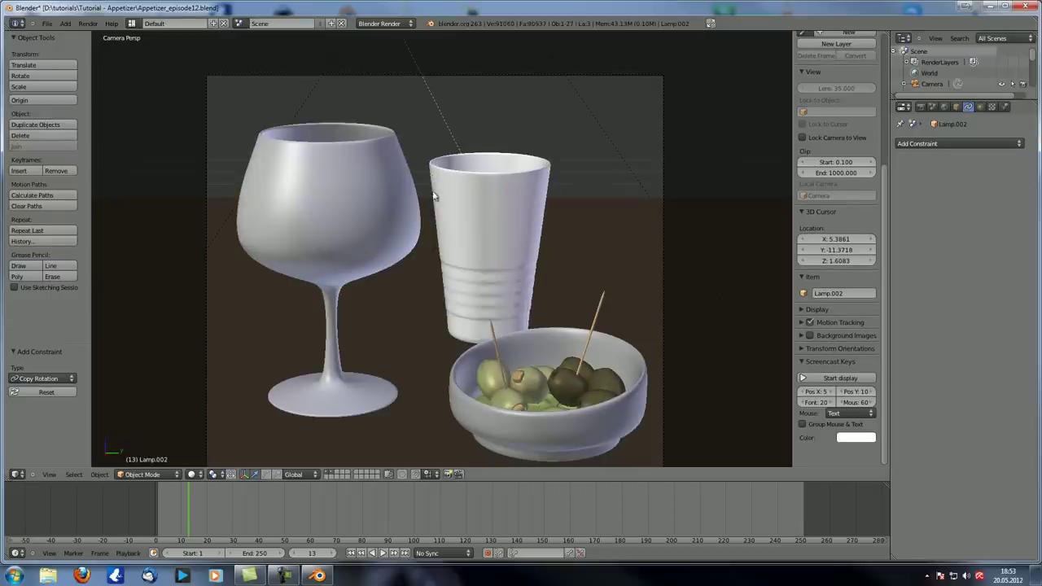
{"action": "scroll", "coordinate": [504, 151], "scroll_direction": "down", "scroll_amount": 2}
Shift the table along one axis, nudge the camera up 0.124 to reframe, and save.
{"action": "right_click", "coordinate": [418, 317]}
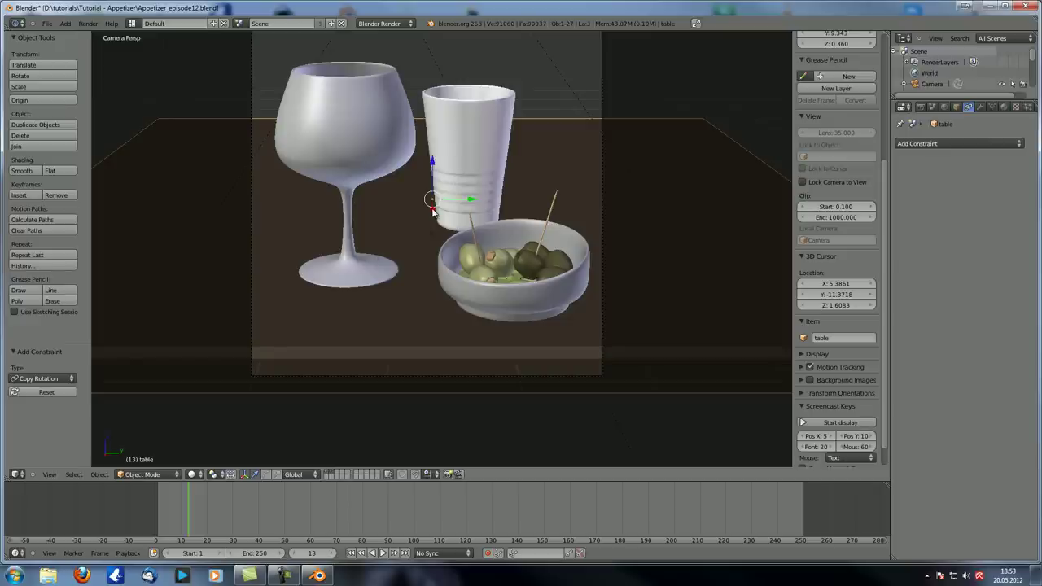
{"action": "key", "text": "g"}
{"action": "key", "text": "y"}
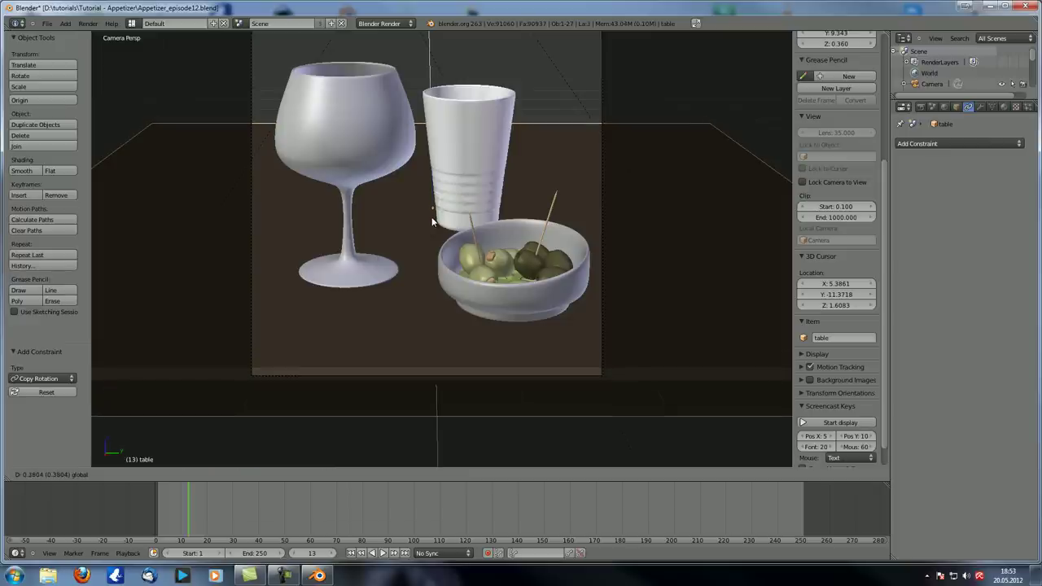
{"action": "left_click", "coordinate": [432, 219]}
{"action": "right_click", "coordinate": [600, 158]}
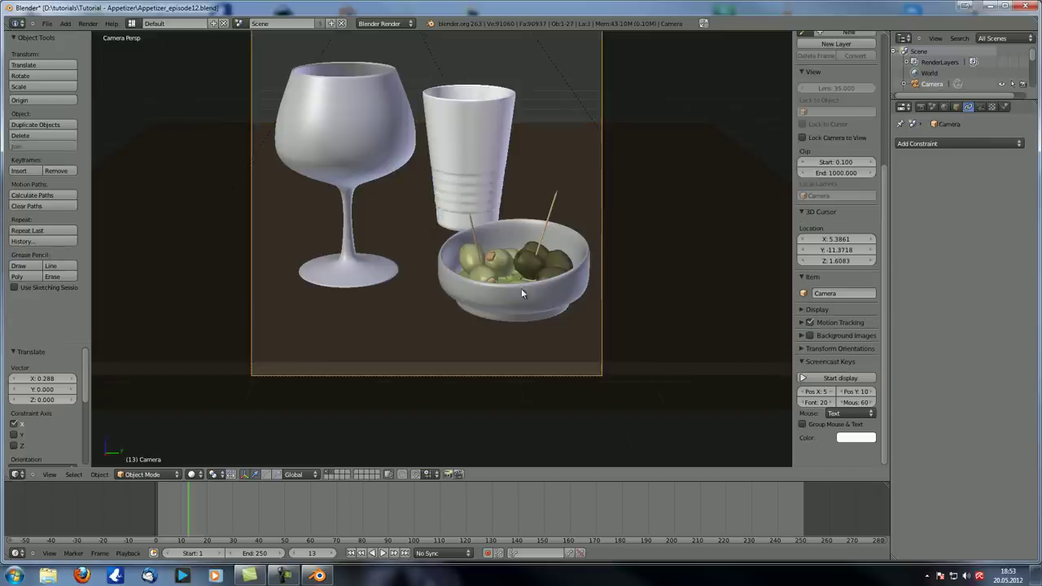
{"action": "key", "text": "g"}
{"action": "left_click", "coordinate": [505, 288]}
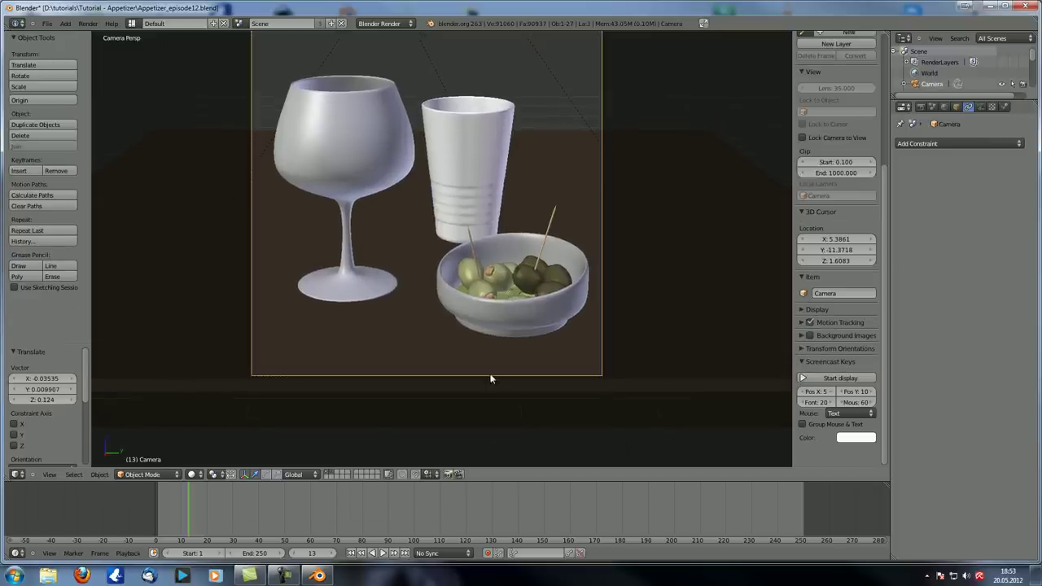
{"action": "key", "text": "Home"}
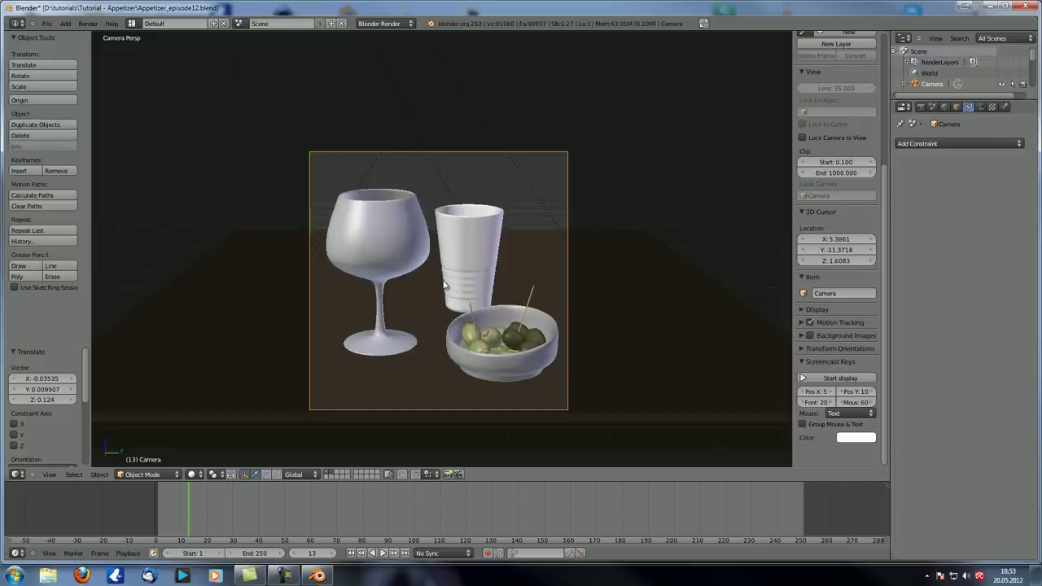
{"action": "key", "text": "ctrl+s"}
{"action": "left_click", "coordinate": [427, 215]}
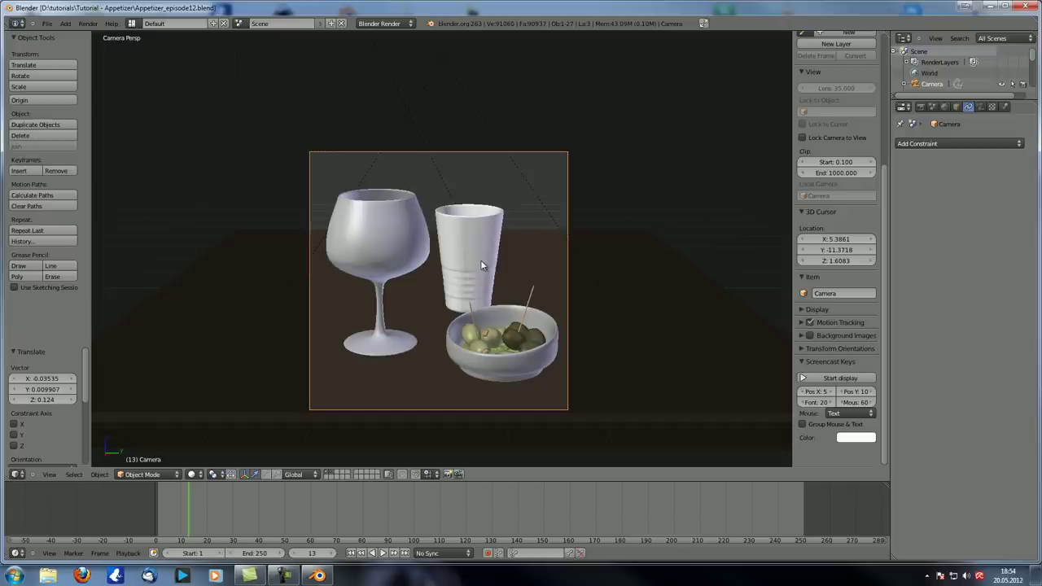
Zoom onto the olive bowl and select the pimento stuffing Cube.003.
{"action": "scroll", "coordinate": [495, 334], "scroll_direction": "up", "scroll_amount": 3}
{"action": "middle_click_drag", "start_coordinate": [488, 350], "coordinate": [409, 164], "text": "shift"}
{"action": "scroll", "coordinate": [410, 164], "scroll_direction": "up", "scroll_amount": 3}
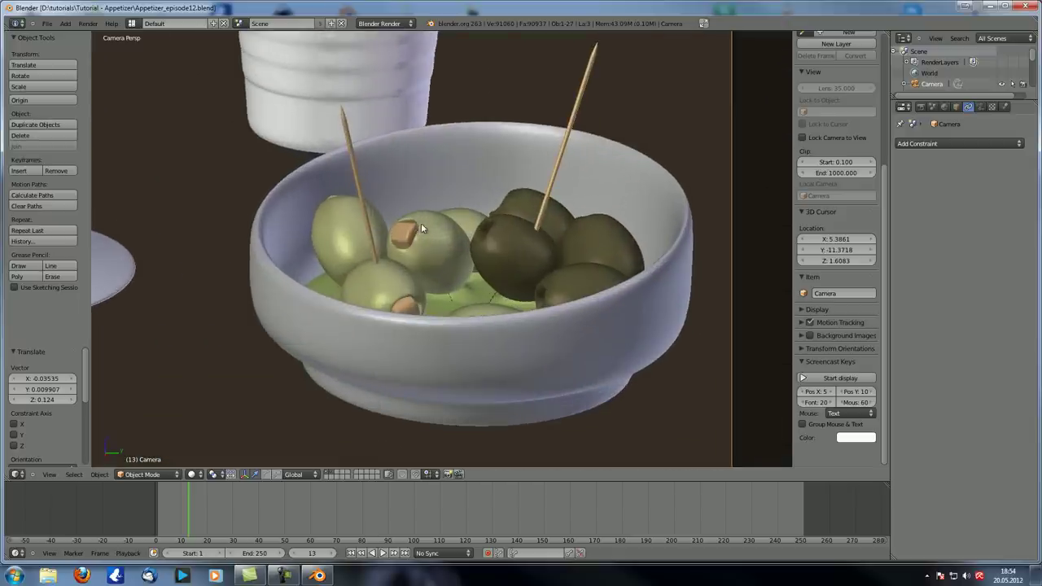
{"action": "right_click", "coordinate": [407, 233]}
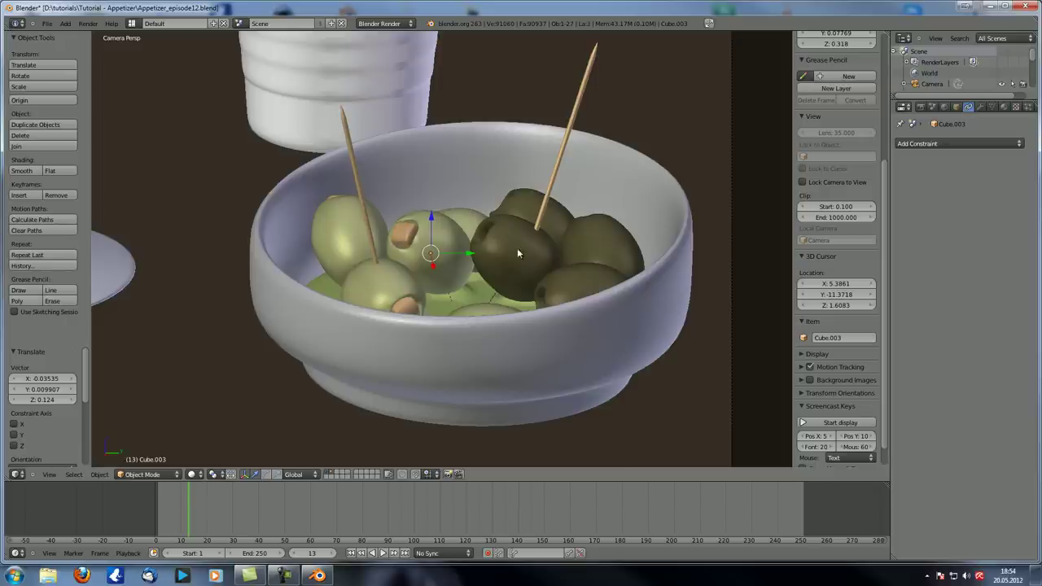
Expand the pimento material's Options to reveal its Pass Index of 2.
{"action": "left_click", "coordinate": [1004, 108]}
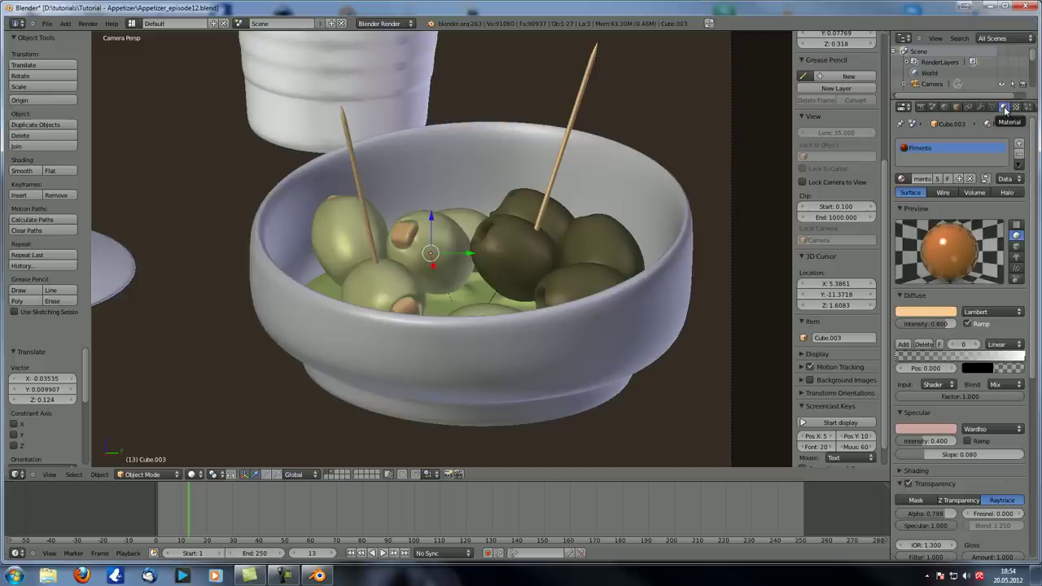
{"action": "left_click", "coordinate": [957, 108]}
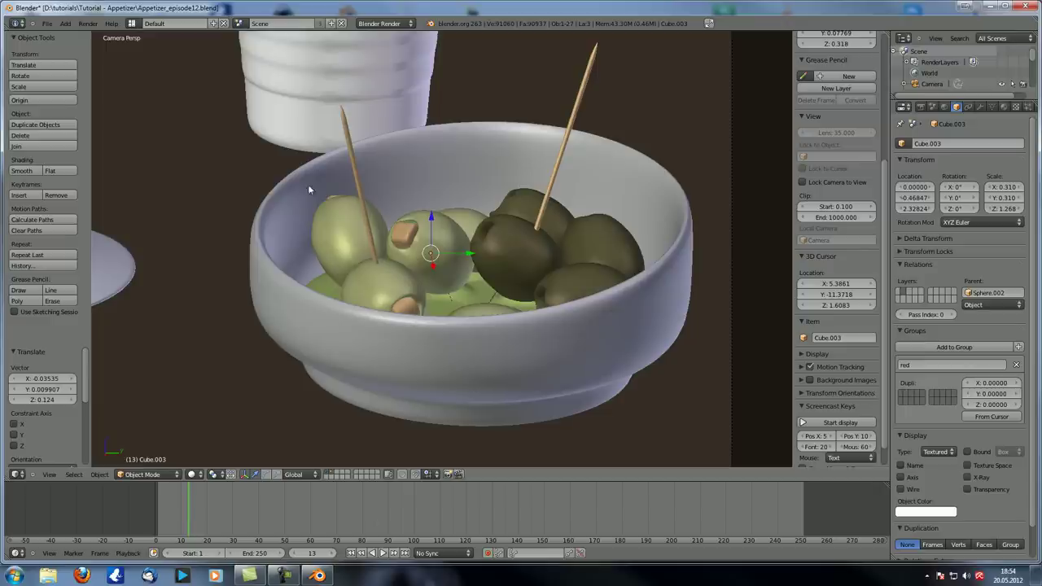
{"action": "left_click", "coordinate": [1003, 107]}
{"action": "scroll", "coordinate": [959, 404], "scroll_direction": "down", "scroll_amount": 10}
{"action": "scroll", "coordinate": [959, 403], "scroll_direction": "down", "scroll_amount": 2}
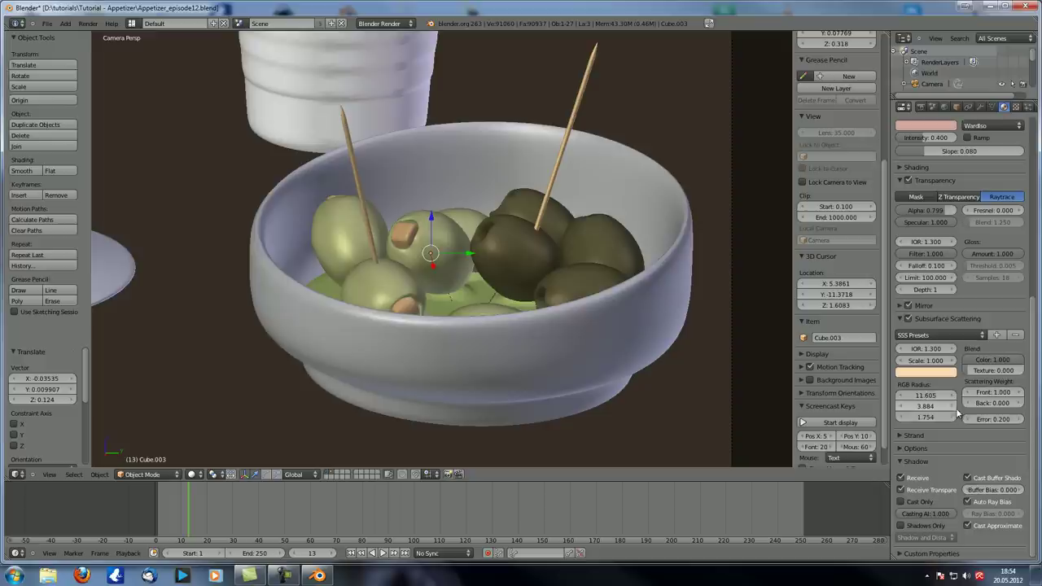
{"action": "left_click", "coordinate": [915, 448]}
{"action": "scroll", "coordinate": [966, 486], "scroll_direction": "down", "scroll_amount": 2}
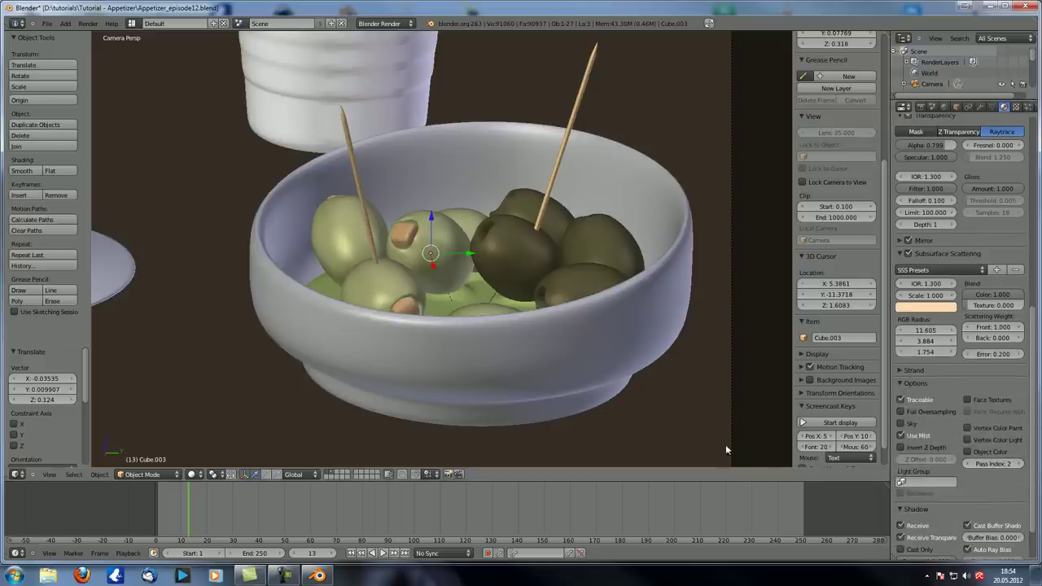
{"action": "right_click", "coordinate": [678, 404]}
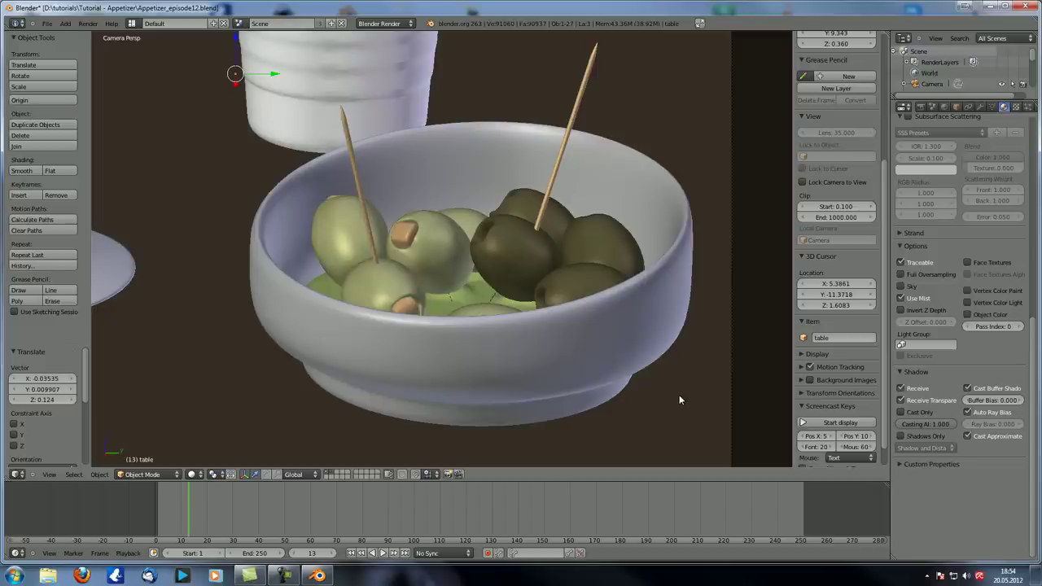
{"action": "right_click", "coordinate": [404, 233]}
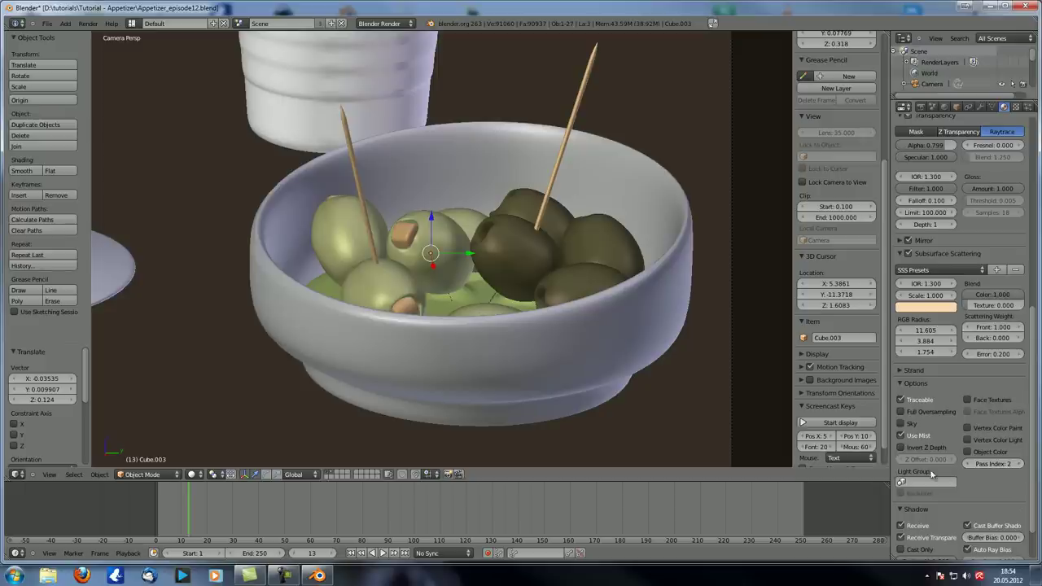
Start the keystroke display, frame glass, cup and olive bowl together, and save Appetizer_episode12.
{"action": "left_click", "coordinate": [828, 424]}
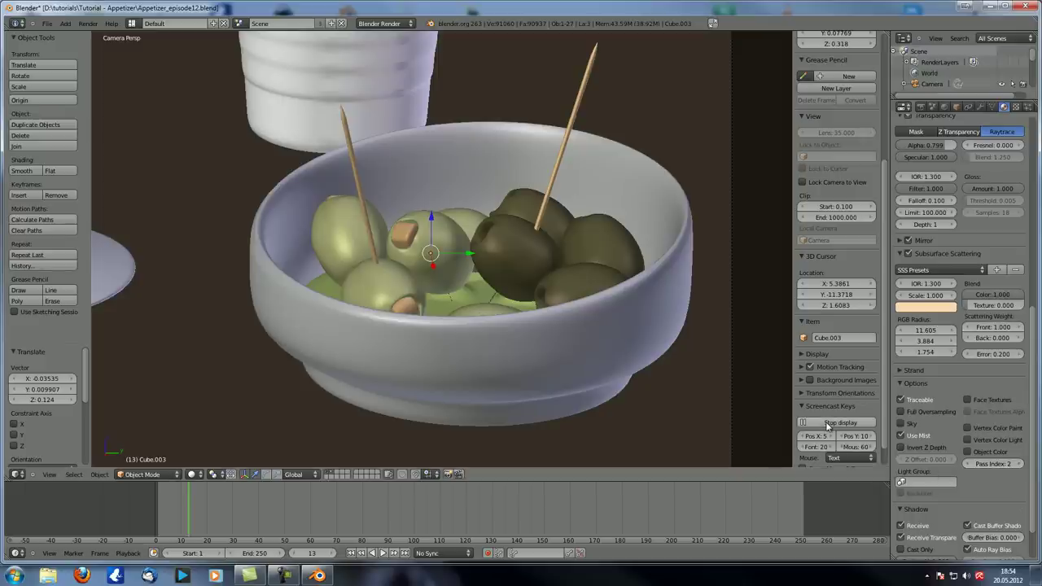
{"action": "middle_click_drag", "start_coordinate": [446, 411], "coordinate": [453, 400], "text": "shift"}
{"action": "scroll", "coordinate": [452, 401], "scroll_direction": "down", "scroll_amount": 2}
{"action": "scroll", "coordinate": [479, 343], "scroll_direction": "up", "scroll_amount": 1}
{"action": "middle_click_drag", "start_coordinate": [479, 342], "coordinate": [529, 382], "text": "shift"}
{"action": "scroll", "coordinate": [456, 342], "scroll_direction": "down", "scroll_amount": 3}
{"action": "middle_click_drag", "start_coordinate": [432, 330], "coordinate": [484, 363], "text": "shift"}
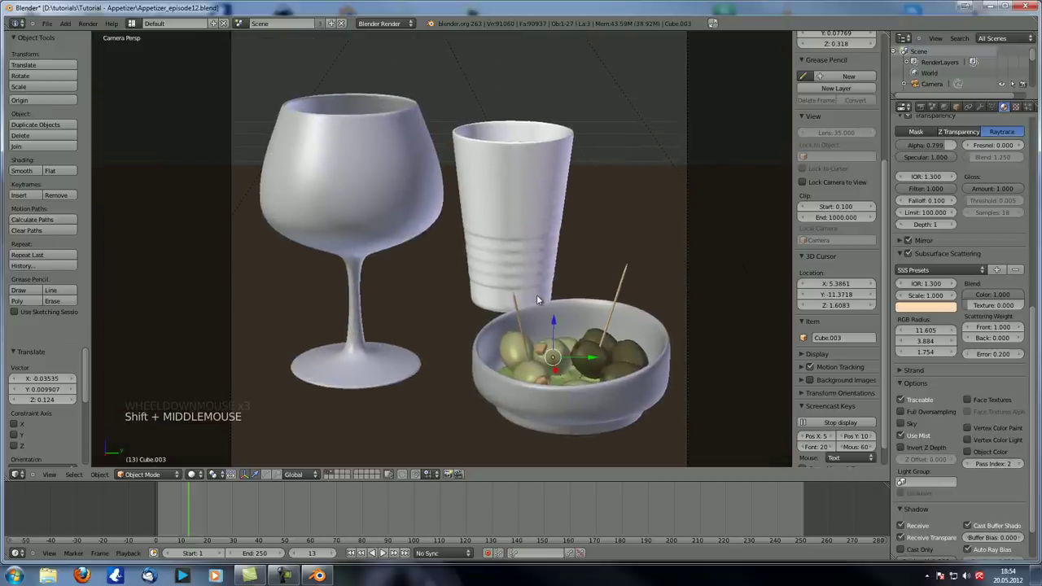
{"action": "scroll", "coordinate": [538, 295], "scroll_direction": "down", "scroll_amount": 3}
{"action": "middle_click_drag", "start_coordinate": [539, 294], "coordinate": [499, 279], "text": "shift"}
{"action": "key", "text": "ctrl+s"}
{"action": "scroll", "coordinate": [498, 279], "scroll_direction": "up", "scroll_amount": 2}
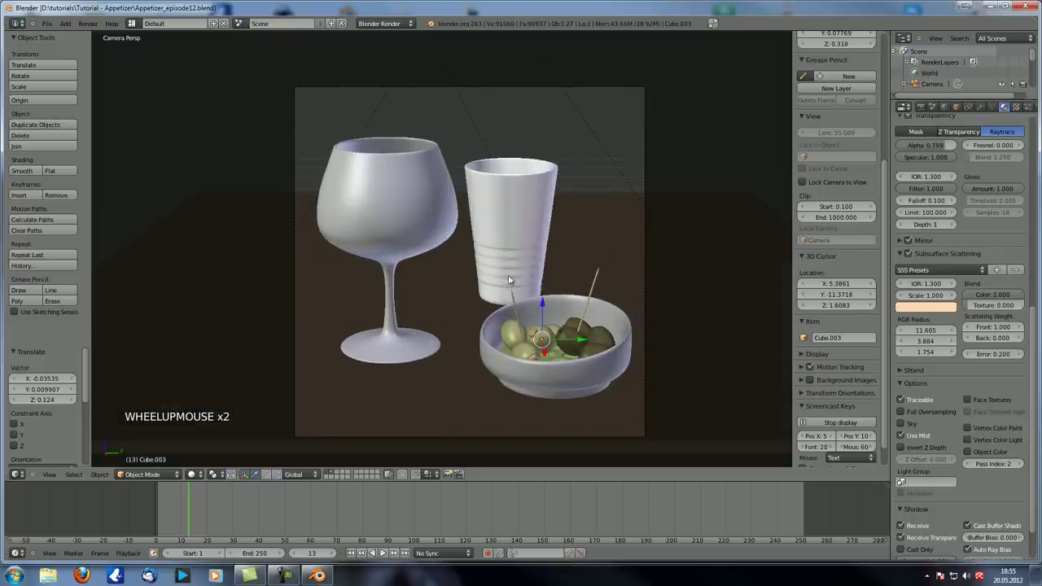
Flip between Scene.001 and Scene, settle on Scene, and save over the file.
{"action": "left_click", "coordinate": [239, 23]}
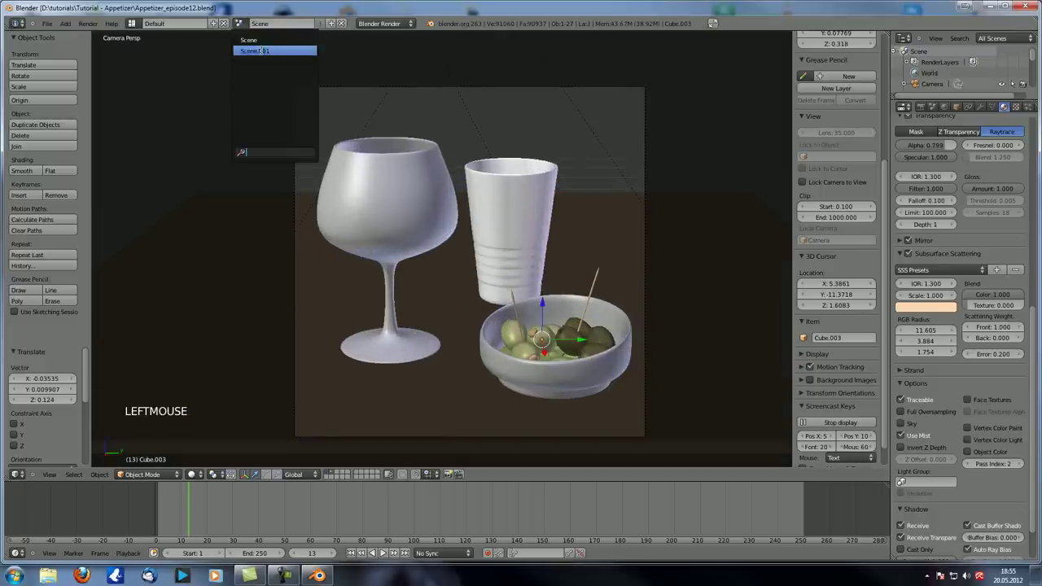
{"action": "left_click", "coordinate": [263, 47]}
{"action": "left_click", "coordinate": [238, 23]}
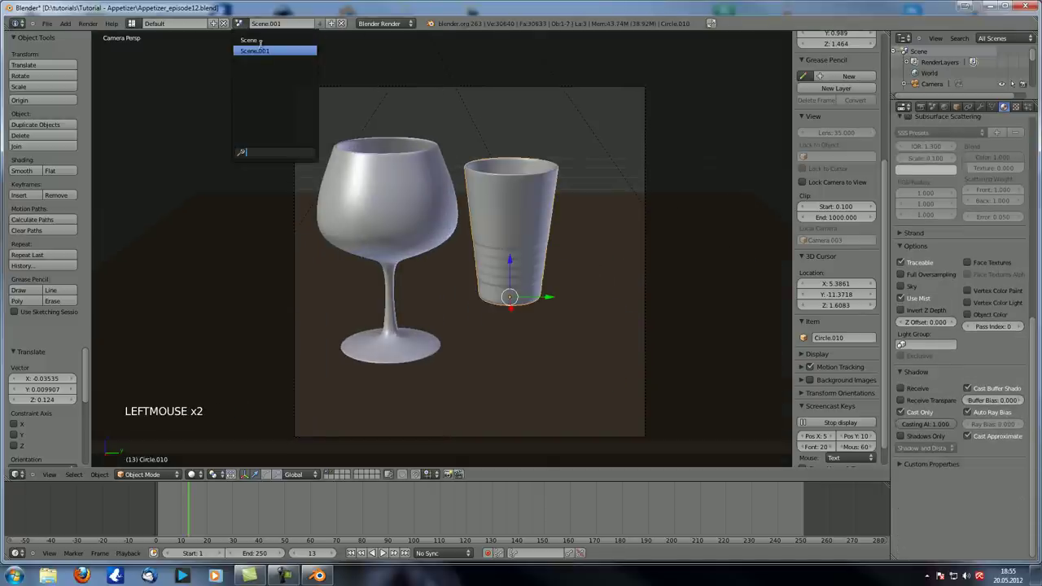
{"action": "left_click", "coordinate": [262, 46]}
{"action": "left_click", "coordinate": [238, 23]}
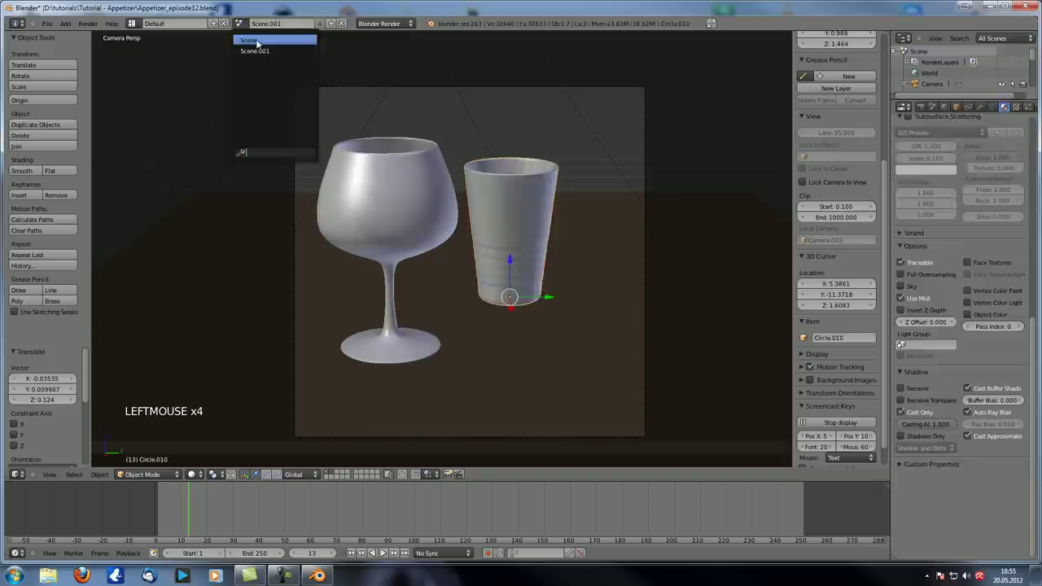
{"action": "left_click", "coordinate": [260, 37]}
{"action": "key", "text": "ctrl+s"}
{"action": "left_click", "coordinate": [488, 269]}
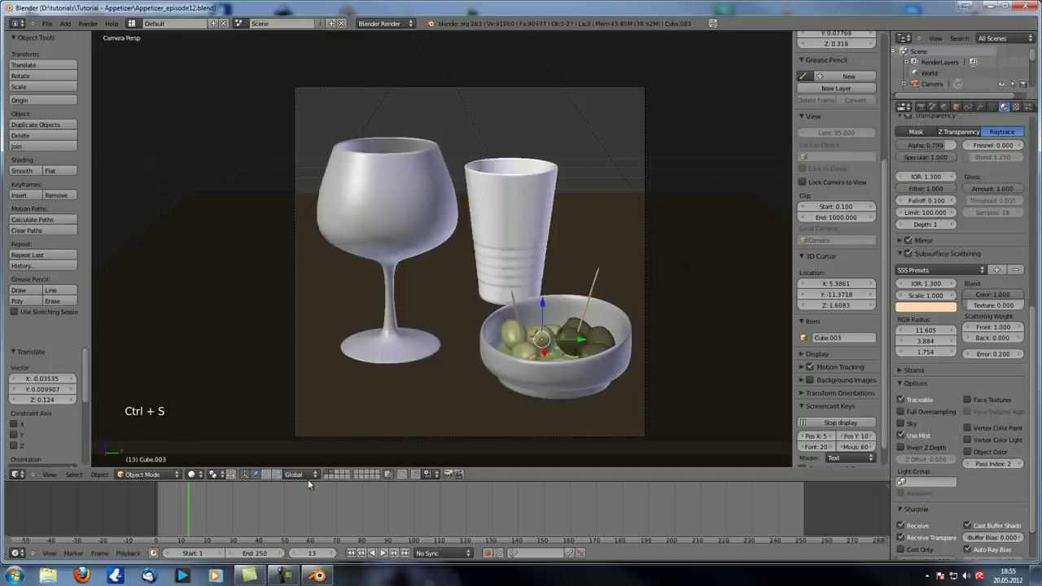
Check the render settings and Scene.001's visible layers, then return to the main Scene.
{"action": "left_click", "coordinate": [921, 108]}
{"action": "scroll", "coordinate": [926, 149], "scroll_direction": "up", "scroll_amount": 3}
{"action": "left_click", "coordinate": [238, 24]}
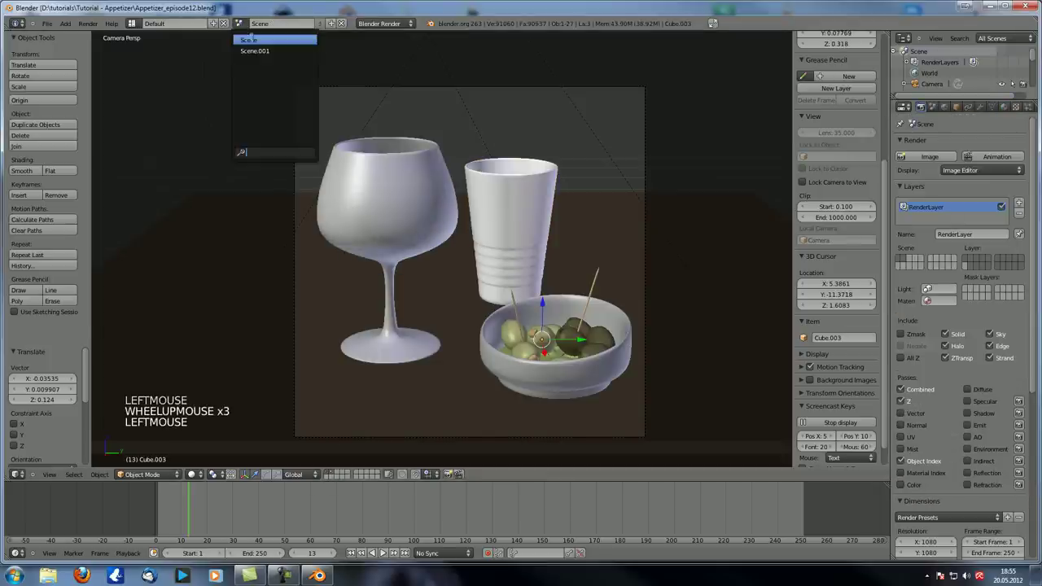
{"action": "left_click", "coordinate": [253, 50]}
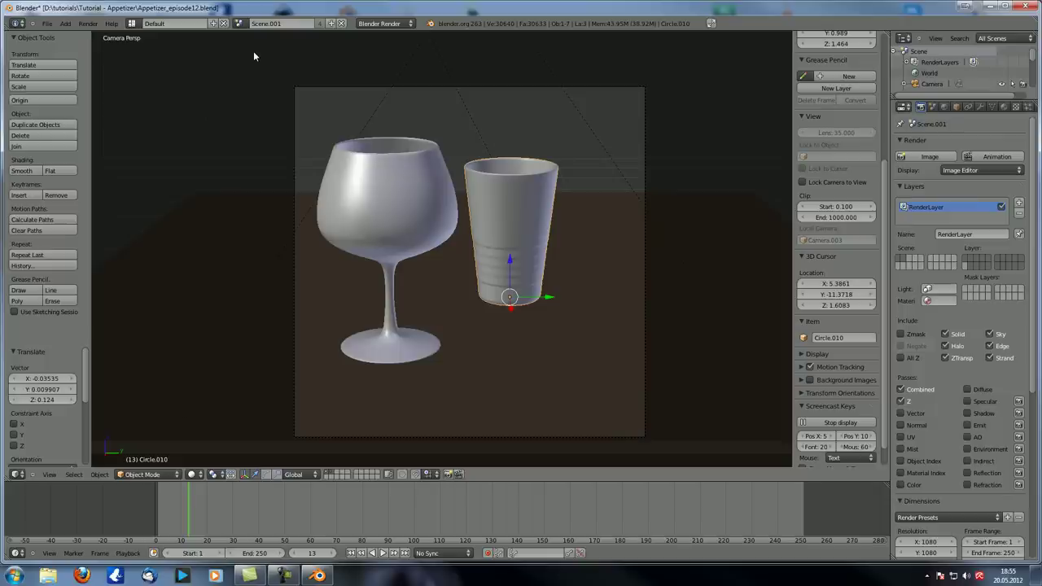
{"action": "left_click", "coordinate": [332, 475]}
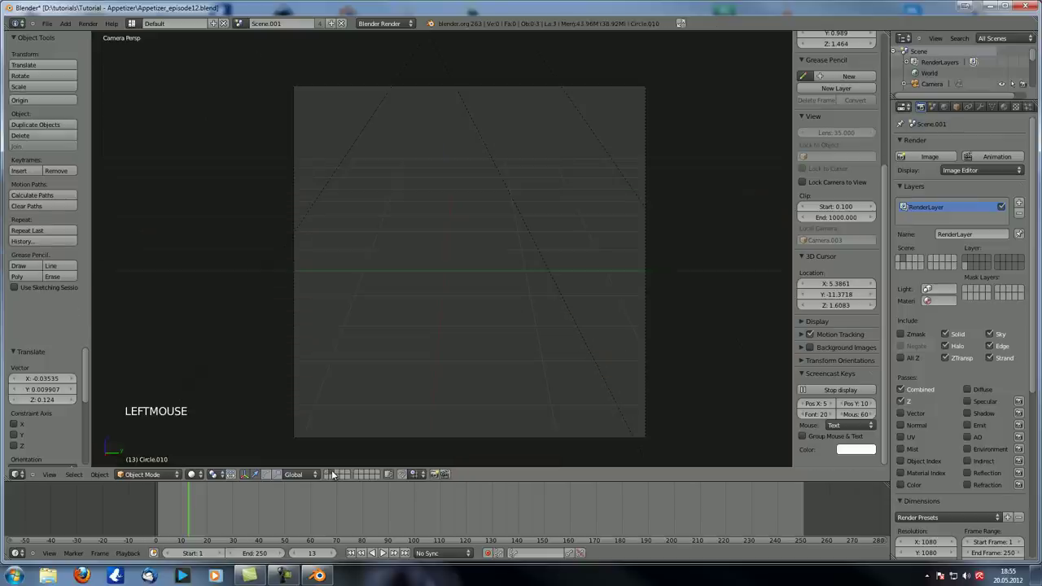
{"action": "left_click", "coordinate": [326, 472]}
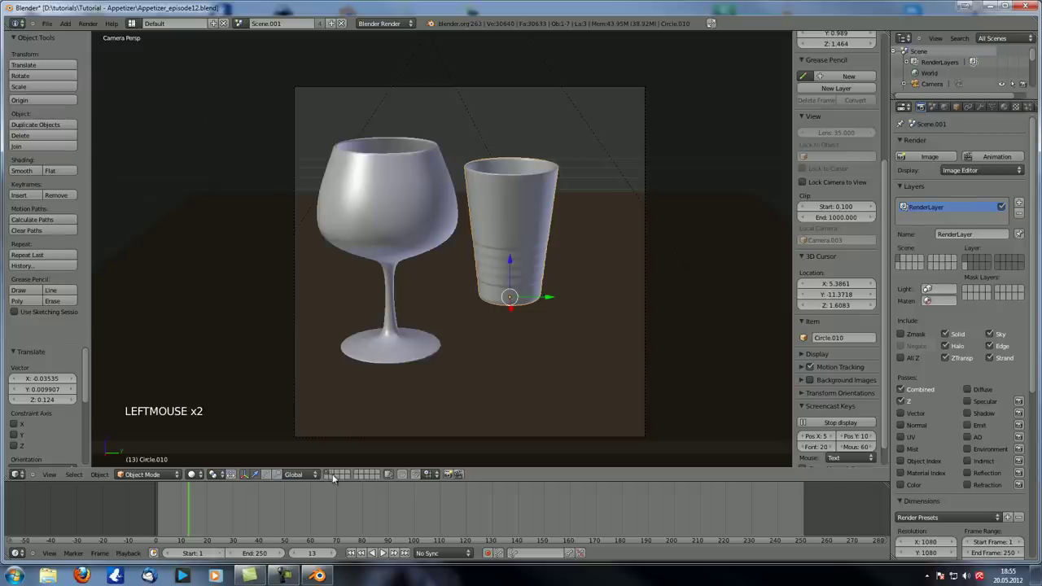
{"action": "left_click", "coordinate": [333, 477], "text": "shift"}
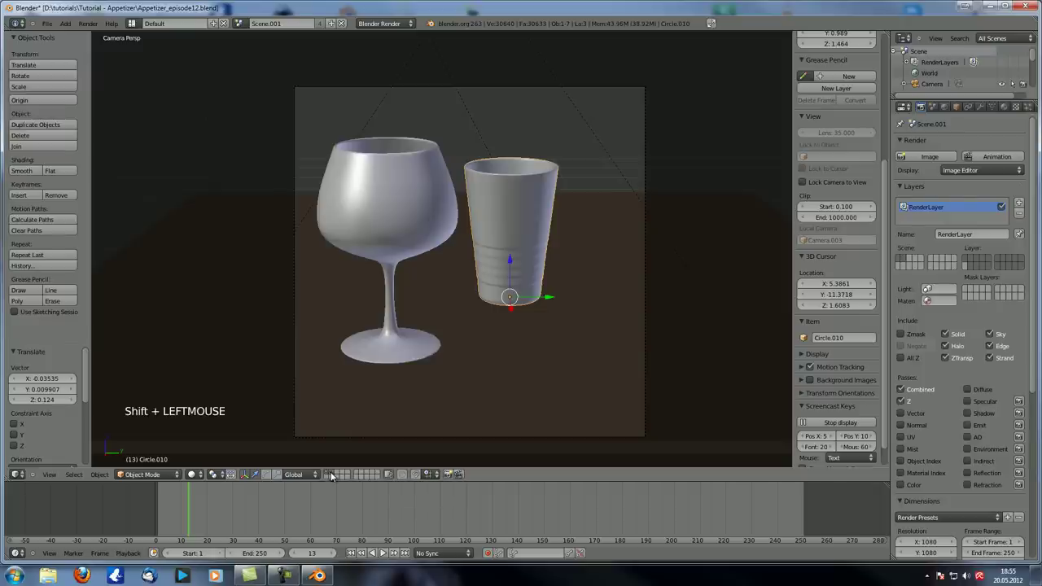
{"action": "left_click", "coordinate": [238, 23]}
{"action": "left_click", "coordinate": [246, 39]}
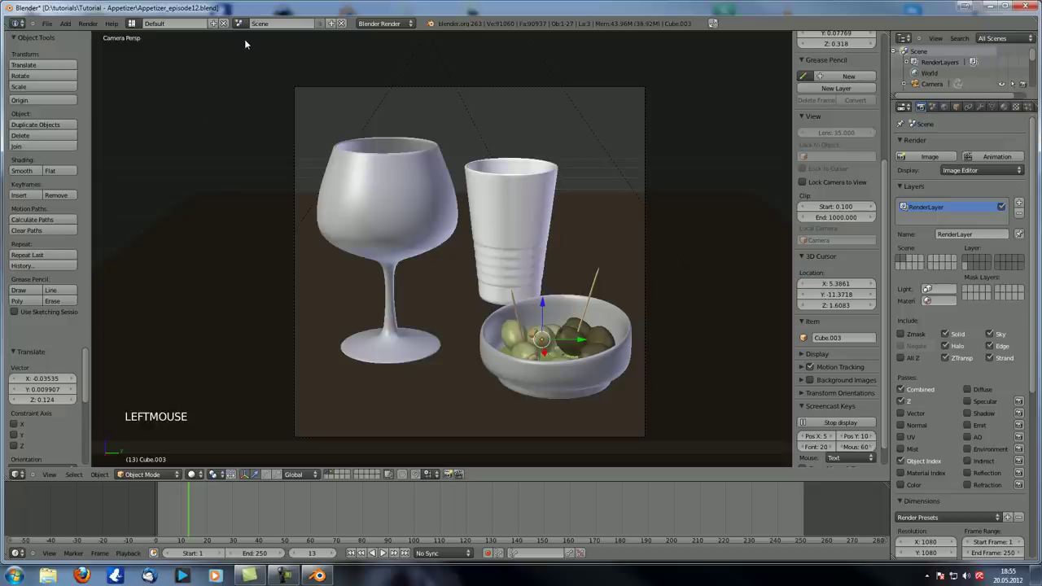
Save over the file, render the frame with F12, and enable the Material Index pass.
{"action": "key", "text": "ctrl+s"}
{"action": "left_click", "coordinate": [580, 302]}
{"action": "key", "text": "F12"}
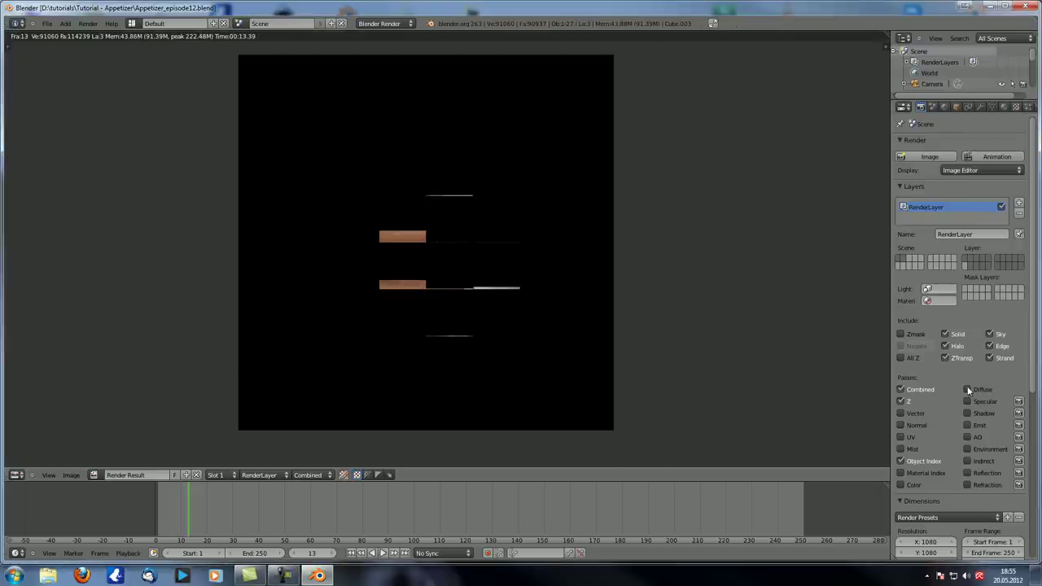
{"action": "left_click", "coordinate": [901, 473]}
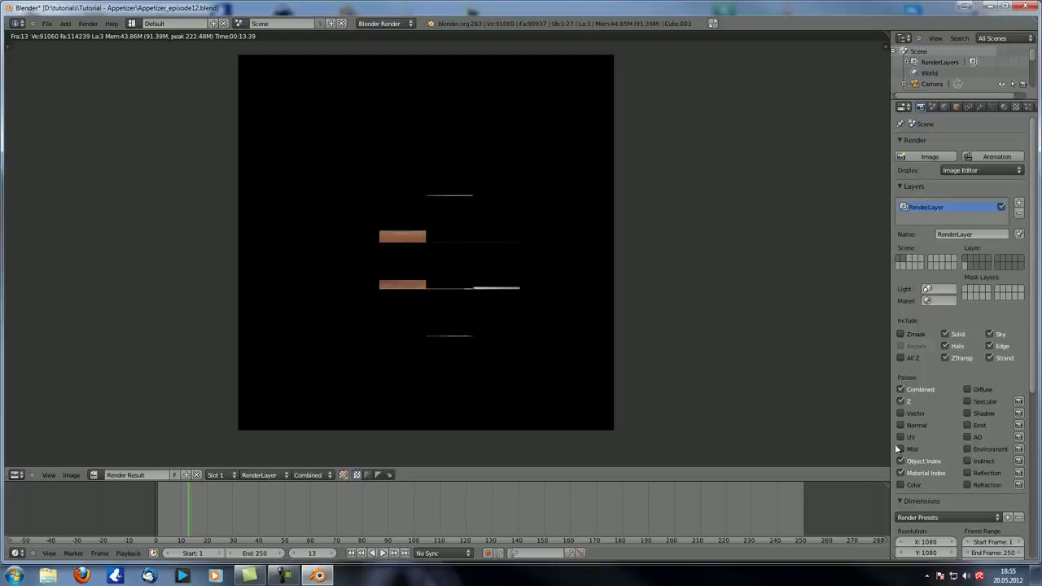
Re-render the wine glass, water tumbler and olive bowl with F12, then open the editor type menu.
{"action": "key", "text": "F12"}
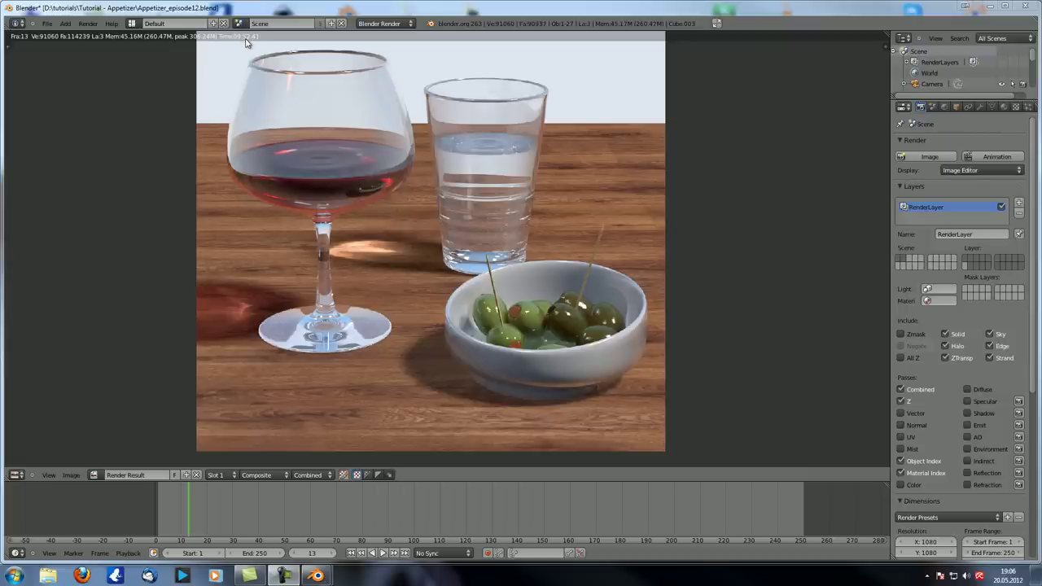
{"action": "left_click", "coordinate": [16, 475]}
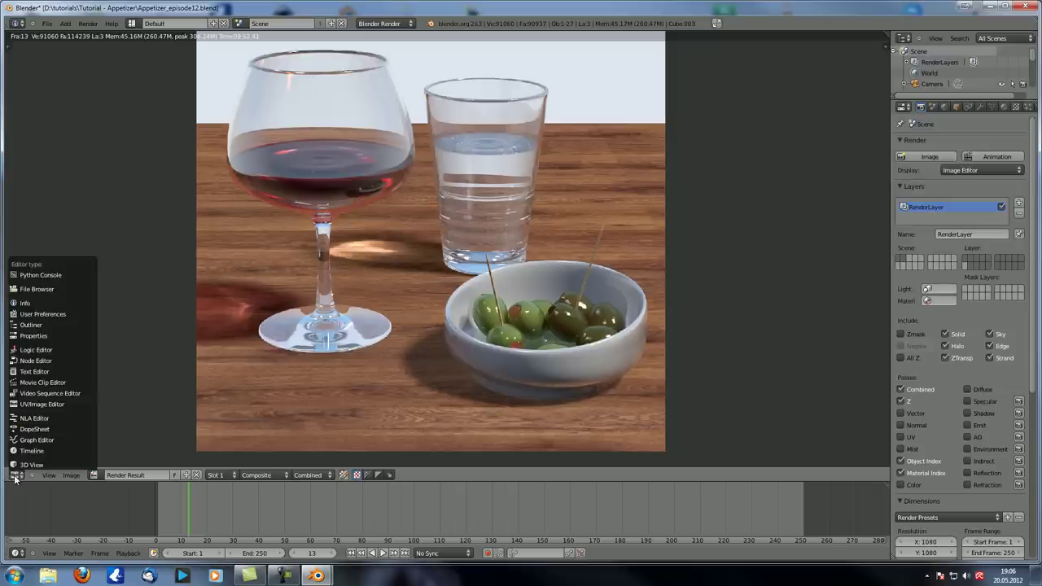
Switch the area to the Node Editor and move the small node and Curves up beside Render Layers.
{"action": "left_click", "coordinate": [36, 360]}
{"action": "key", "text": "Home"}
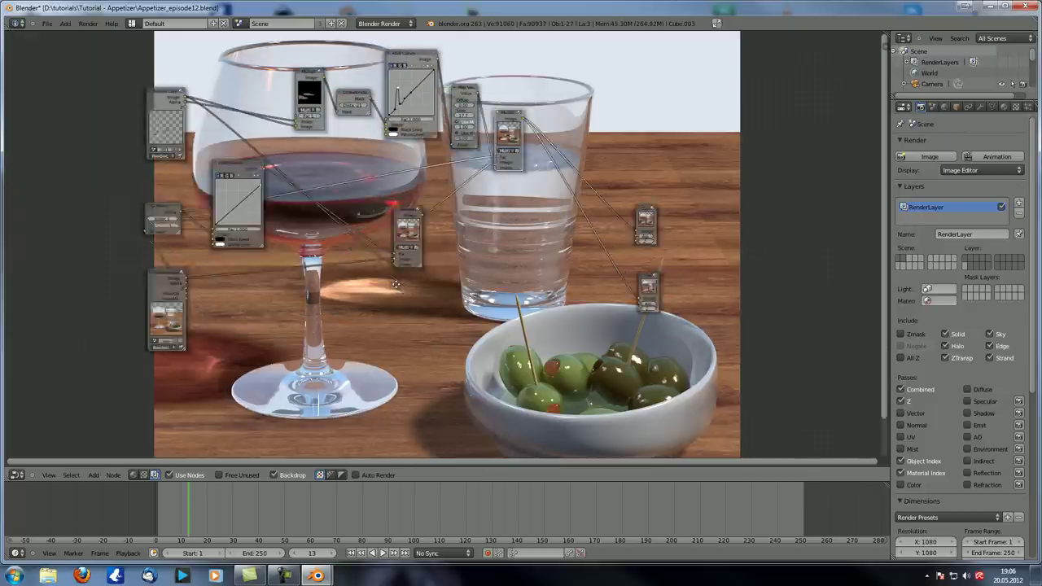
{"action": "scroll", "coordinate": [335, 309], "scroll_direction": "down", "scroll_amount": 1}
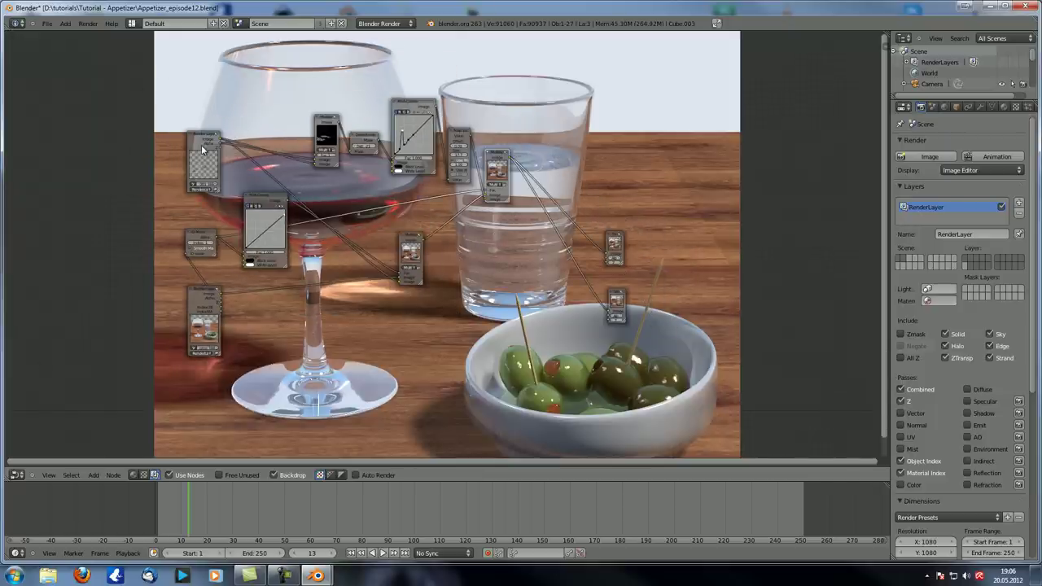
{"action": "left_click_drag", "start_coordinate": [205, 236], "coordinate": [203, 199]}
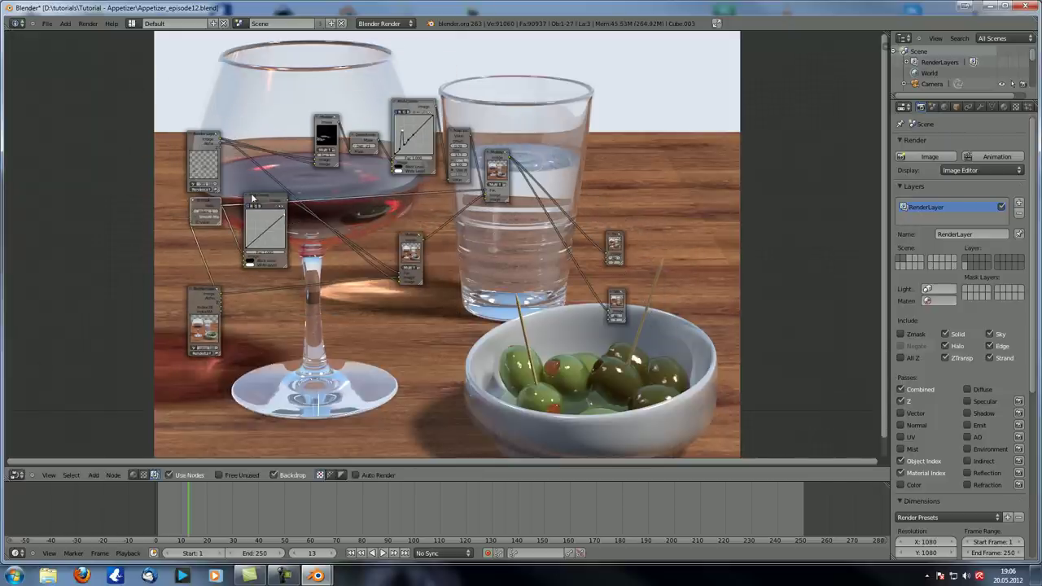
{"action": "left_click_drag", "start_coordinate": [262, 213], "coordinate": [248, 172]}
{"action": "left_click_drag", "start_coordinate": [410, 237], "coordinate": [294, 188]}
Shift the Viewer, Curves and Render Layers nodes left beside the glass.
{"action": "left_click_drag", "start_coordinate": [316, 122], "coordinate": [284, 131]}
{"action": "left_click_drag", "start_coordinate": [363, 139], "coordinate": [327, 138]}
{"action": "left_click_drag", "start_coordinate": [432, 111], "coordinate": [394, 149]}
{"action": "left_click_drag", "start_coordinate": [499, 159], "coordinate": [456, 170]}
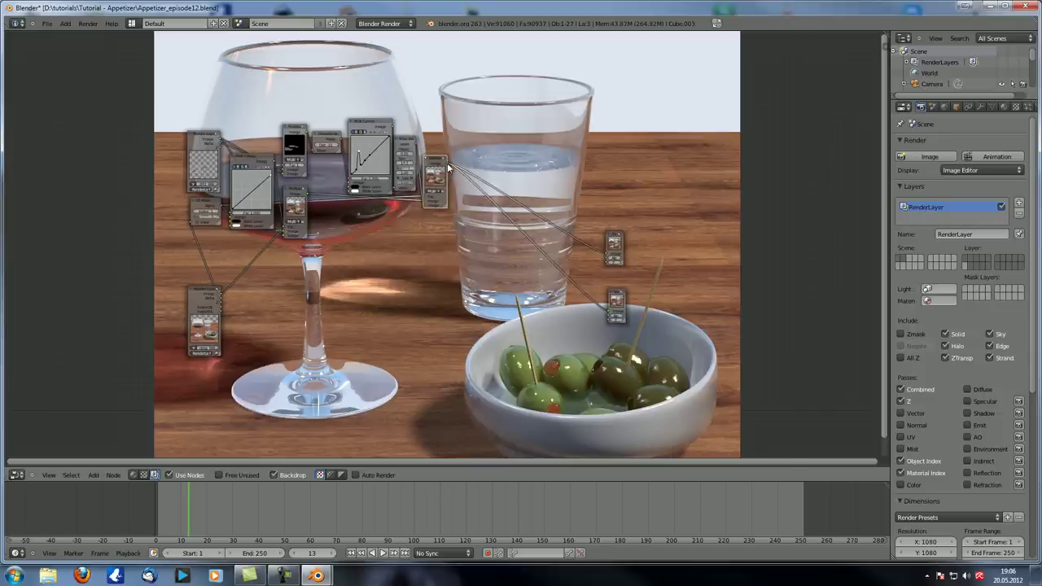
{"action": "left_click_drag", "start_coordinate": [200, 298], "coordinate": [416, 301]}
Lower the Multiply node over Render Layers and move the Viewer node out to the top right.
{"action": "scroll", "coordinate": [416, 300], "scroll_direction": "up", "scroll_amount": 1}
{"action": "scroll", "coordinate": [415, 300], "scroll_direction": "up", "scroll_amount": 3}
{"action": "middle_click_drag", "start_coordinate": [415, 301], "coordinate": [277, 308]}
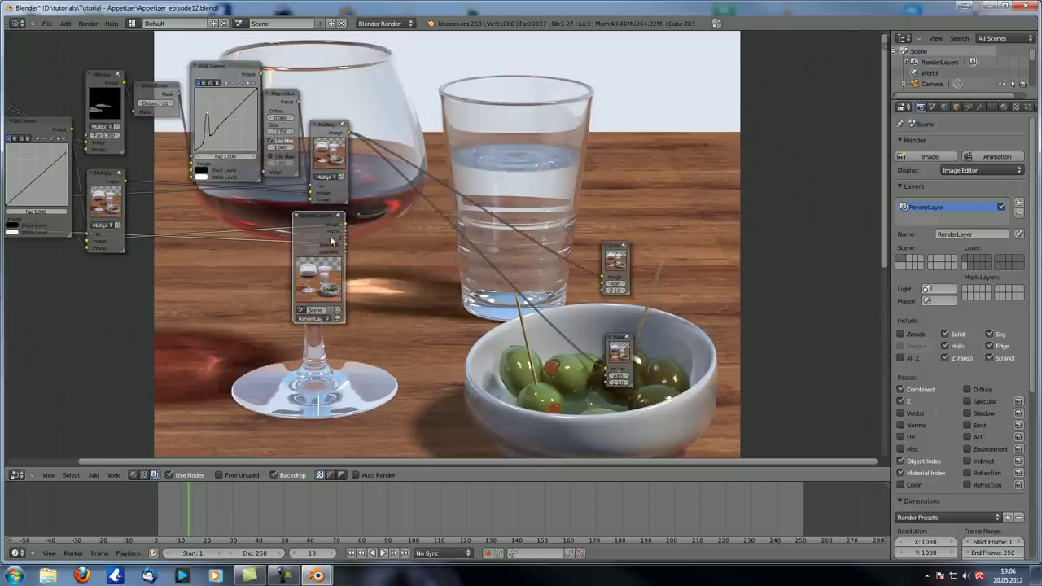
{"action": "left_click_drag", "start_coordinate": [325, 140], "coordinate": [332, 166]}
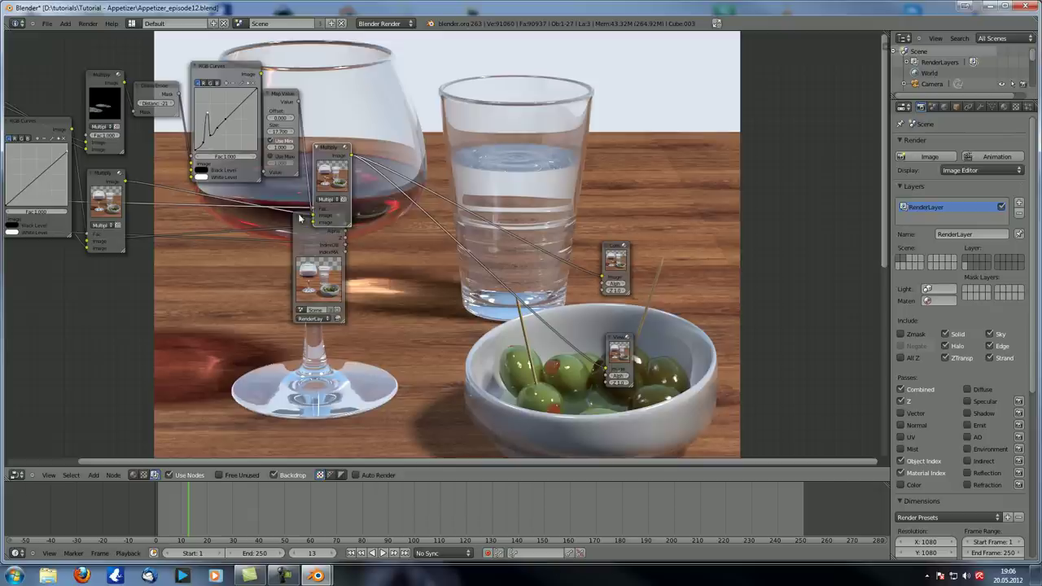
{"action": "left_click", "coordinate": [344, 231]}
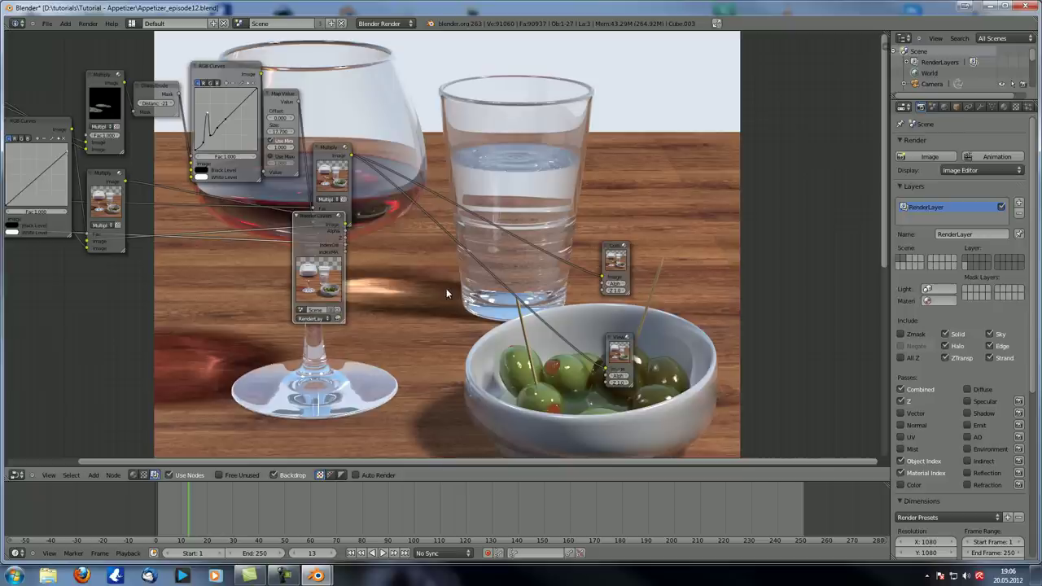
{"action": "left_click_drag", "start_coordinate": [611, 350], "coordinate": [718, 307]}
{"action": "left_click_drag", "start_coordinate": [627, 244], "coordinate": [790, 135]}
Drop a Filter node onto the Multiply→Composite link and make it a Sharpen filter.
{"action": "key", "text": "shift+a"}
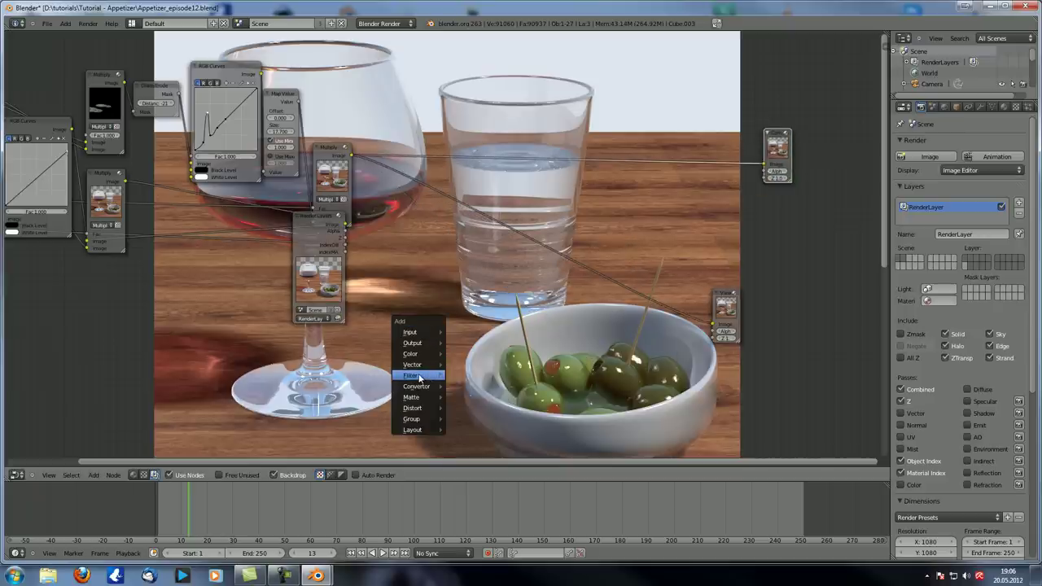
{"action": "mouse_move", "coordinate": [419, 375]}
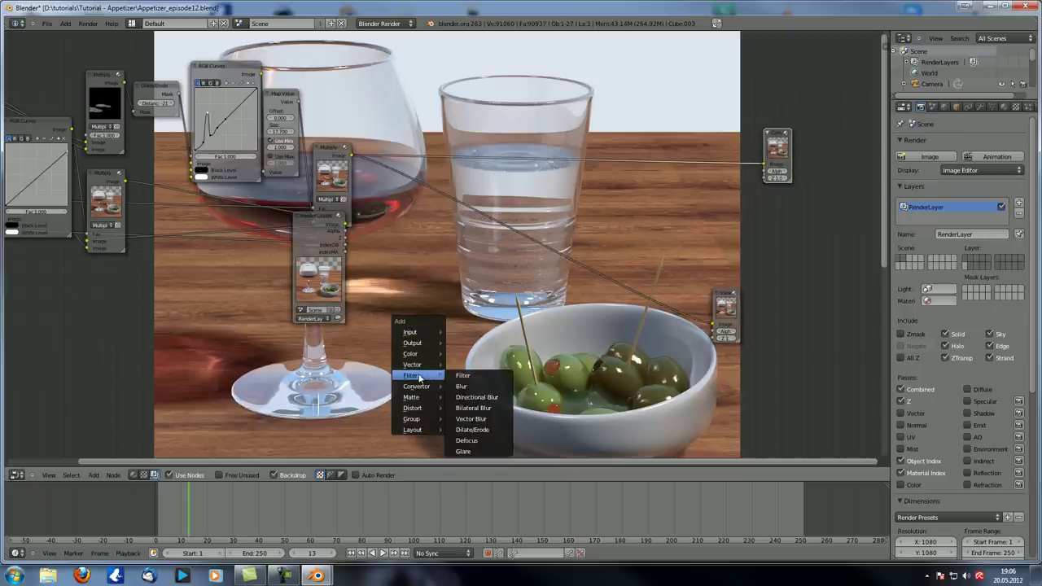
{"action": "left_click", "coordinate": [490, 377]}
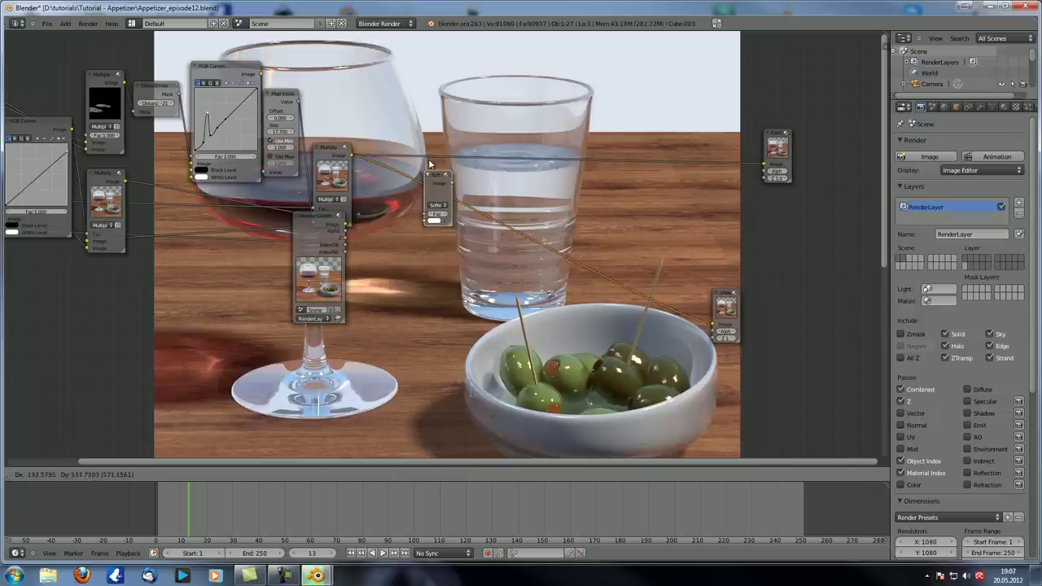
{"action": "left_click", "coordinate": [440, 208]}
{"action": "left_click", "coordinate": [439, 207]}
{"action": "left_click", "coordinate": [446, 200]}
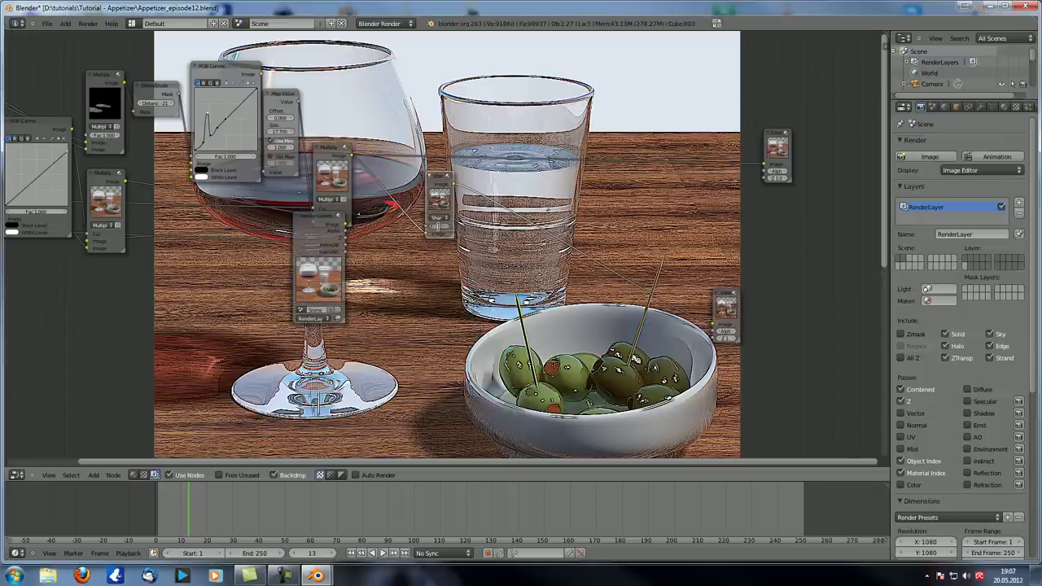
Set the Sharpen node's factor to 0.06.
{"action": "left_click", "coordinate": [439, 229]}
{"action": "scroll", "coordinate": [407, 268], "scroll_direction": "up", "scroll_amount": 1}
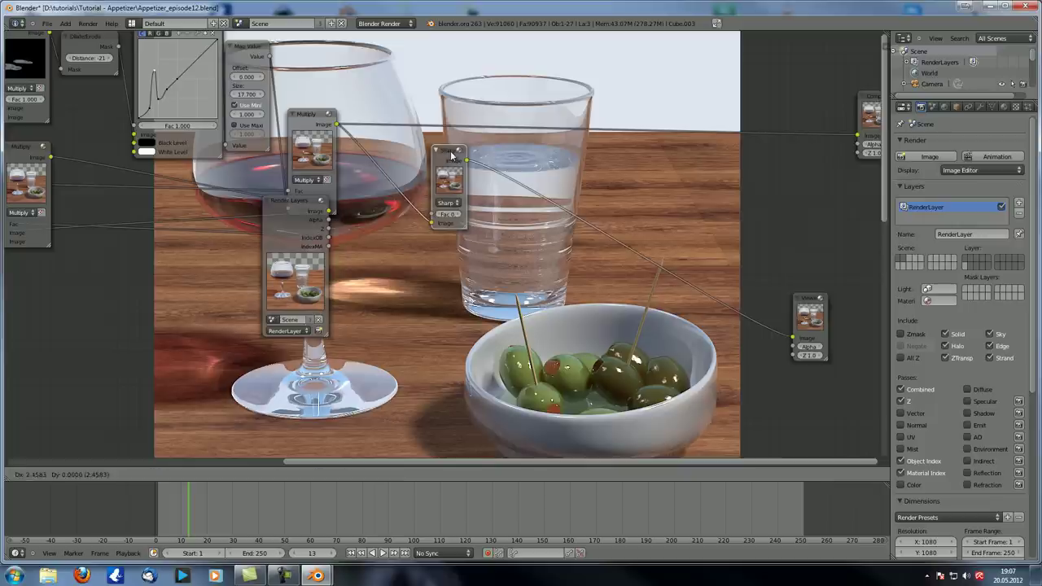
{"action": "left_click_drag", "start_coordinate": [447, 151], "coordinate": [441, 151]}
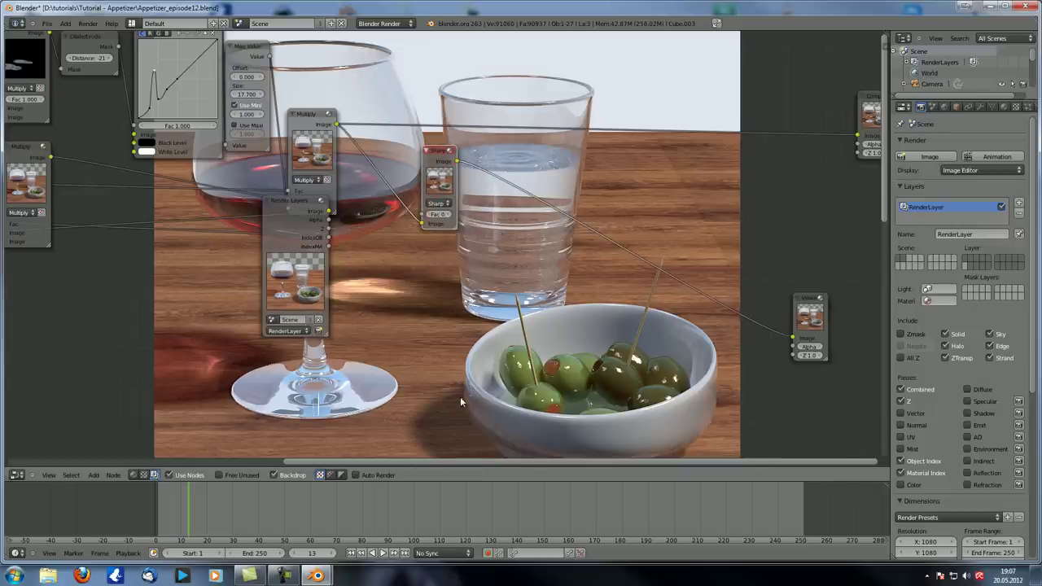
{"action": "scroll", "coordinate": [459, 399], "scroll_direction": "down", "scroll_amount": 1, "text": "shift"}
{"action": "middle_click_drag", "start_coordinate": [461, 411], "coordinate": [464, 337], "text": "alt"}
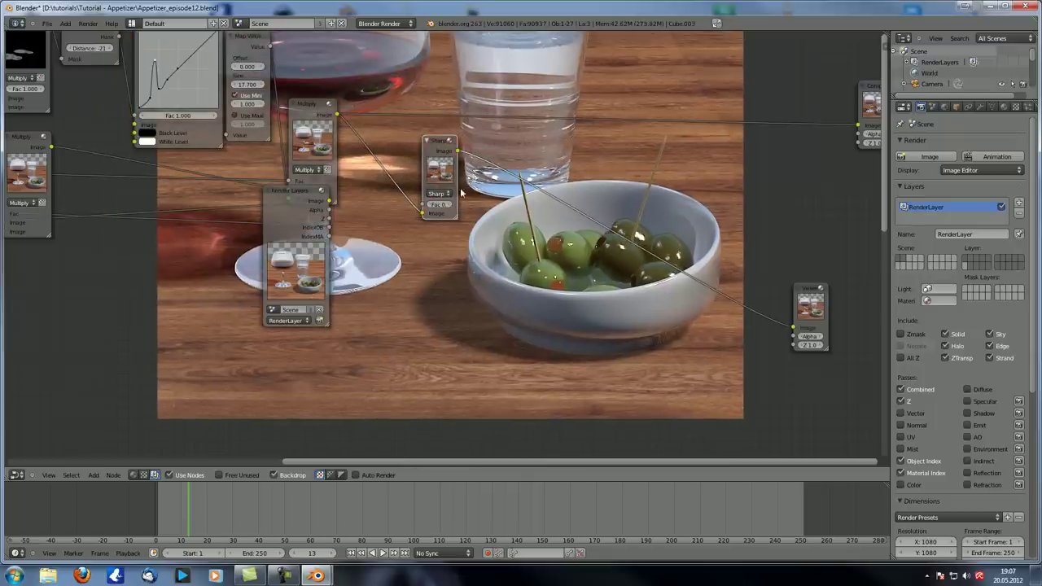
{"action": "left_click", "coordinate": [439, 204]}
{"action": "type", "text": "0.06"}
{"action": "key", "text": "Return"}
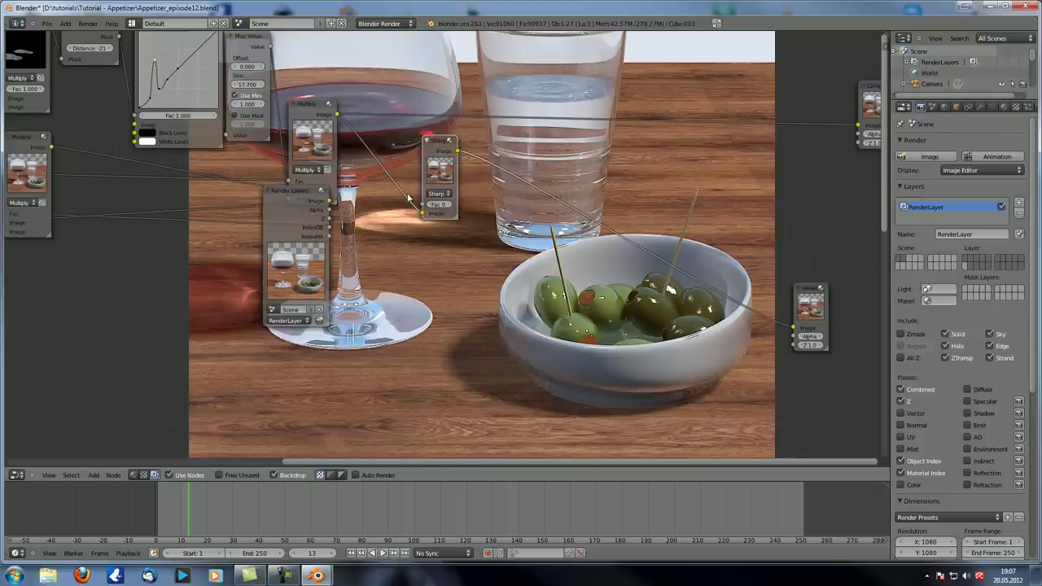
Nudge the Sharpen and Render Layers nodes into place and bring Multiply to the front.
{"action": "left_click_drag", "start_coordinate": [433, 144], "coordinate": [430, 146]}
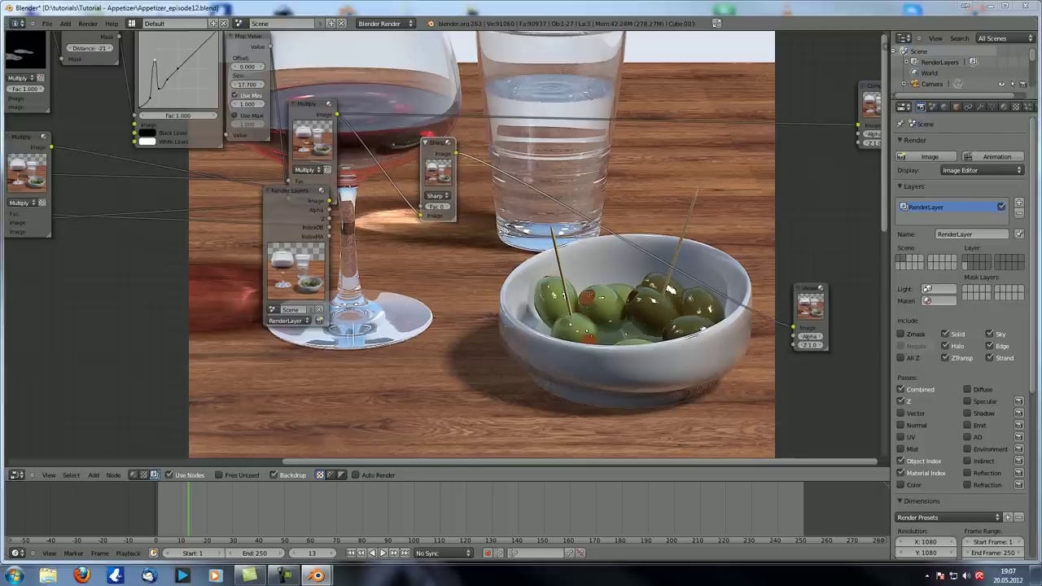
{"action": "mouse_move", "coordinate": [281, 198]}
{"action": "left_mouse_down"}
{"action": "mouse_move", "coordinate": [153, 223]}
{"action": "mouse_move", "coordinate": [264, 220]}
{"action": "mouse_move", "coordinate": [272, 204]}
{"action": "left_mouse_up"}
{"action": "left_click", "coordinate": [314, 109]}
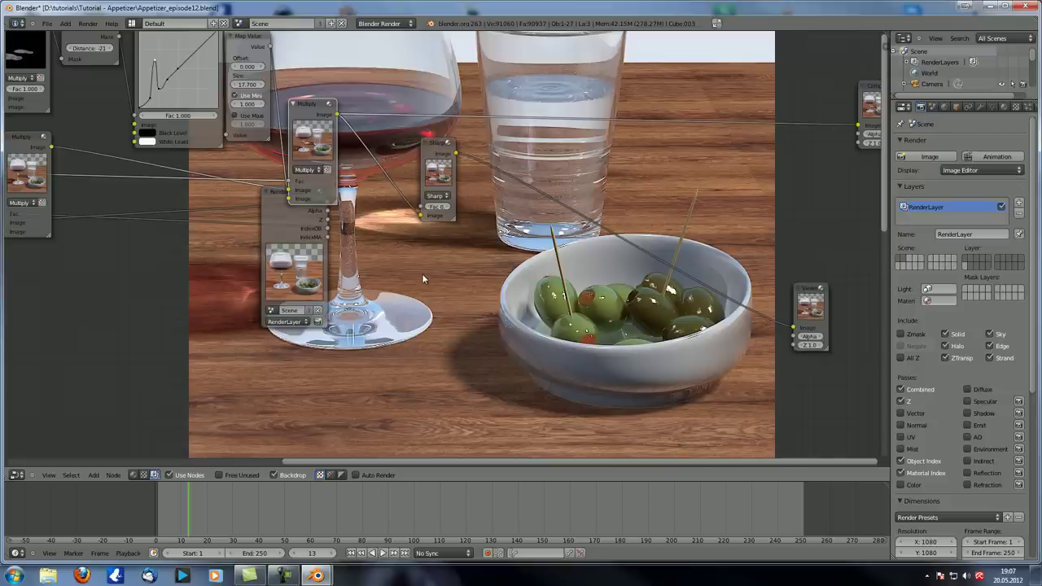
Insert a Defocus node into the Sharpen→Composite link.
{"action": "middle_click_drag", "start_coordinate": [420, 279], "coordinate": [399, 274]}
{"action": "key", "text": "shift+a"}
{"action": "mouse_move", "coordinate": [453, 217]}
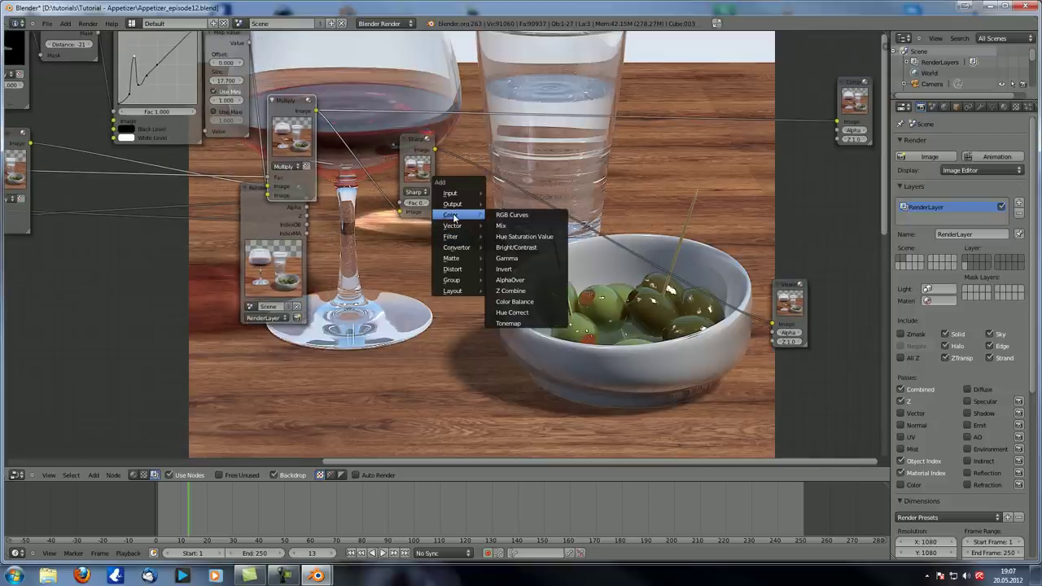
{"action": "mouse_move", "coordinate": [457, 236]}
{"action": "left_click", "coordinate": [525, 306]}
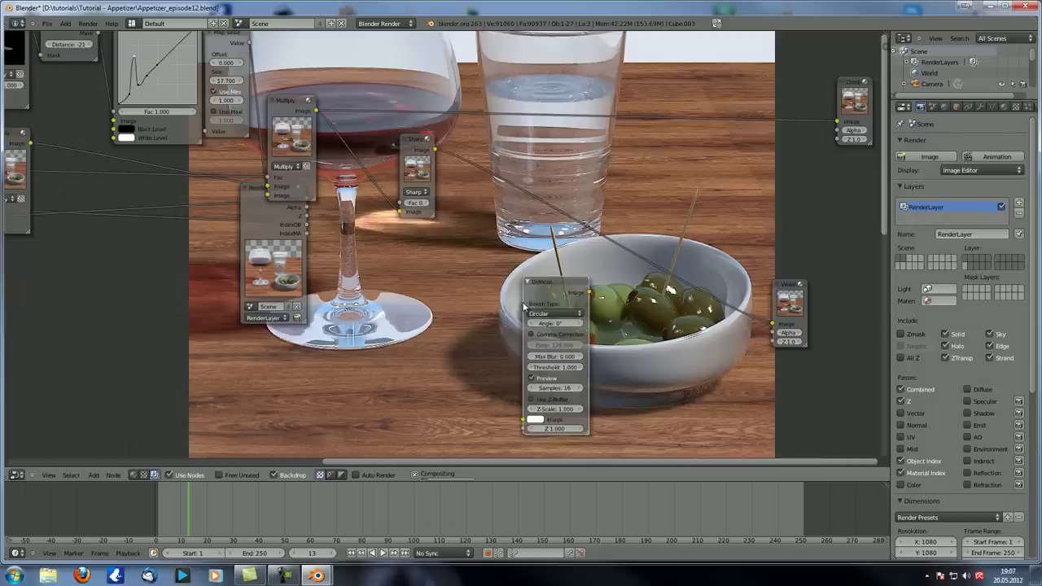
{"action": "left_click", "coordinate": [458, 145]}
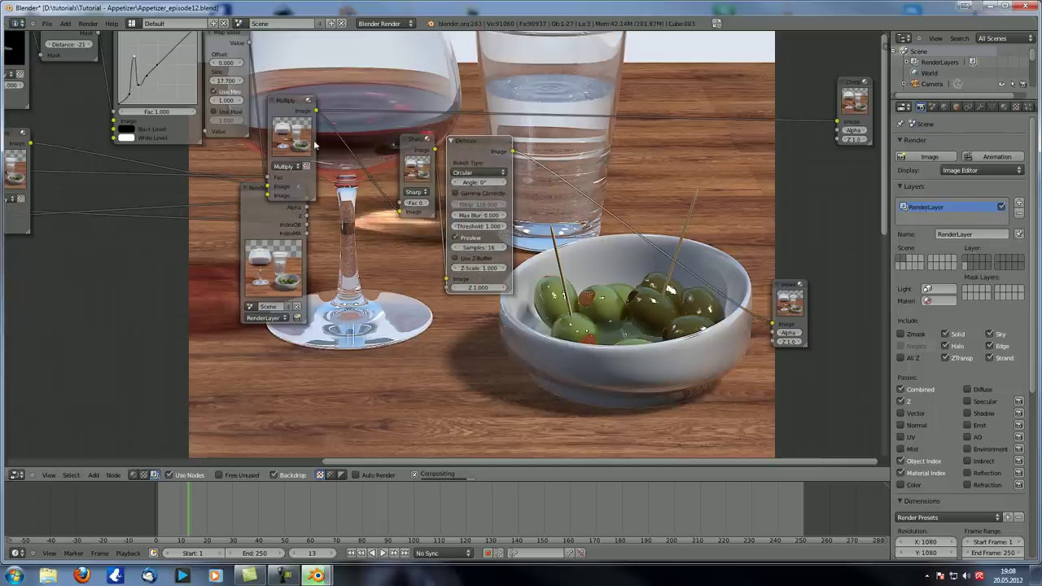
Connect Render Layers Z to Defocus Z and split the node area into two side-by-side views.
{"action": "left_click", "coordinate": [307, 218]}
{"action": "left_click_drag", "start_coordinate": [409, 276], "coordinate": [446, 287]}
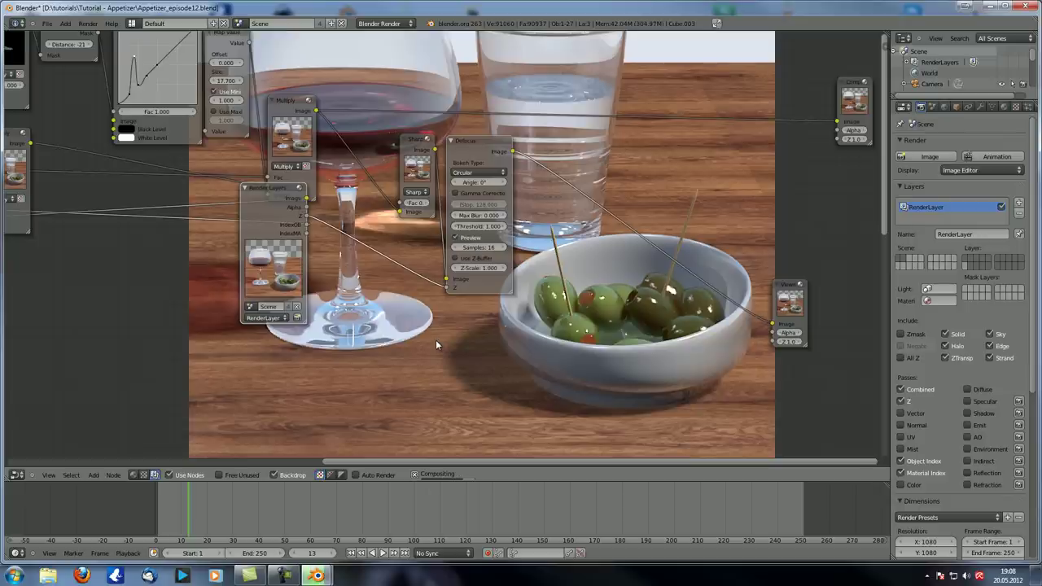
{"action": "middle_click_drag", "start_coordinate": [528, 280], "coordinate": [579, 340]}
{"action": "scroll", "coordinate": [575, 288], "scroll_direction": "up", "scroll_amount": 2}
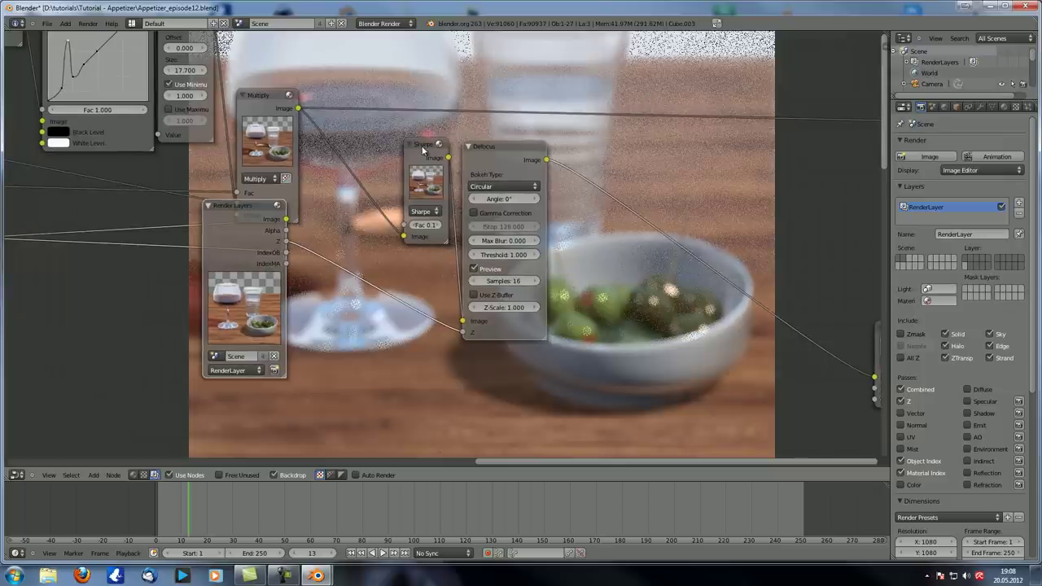
{"action": "left_click_drag", "start_coordinate": [425, 146], "coordinate": [417, 145]}
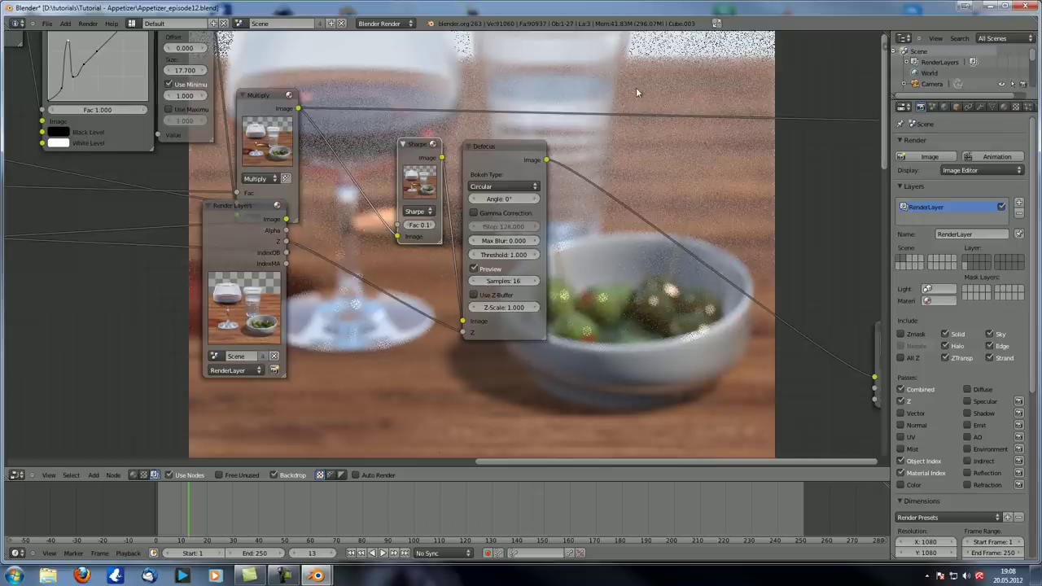
{"action": "left_click_drag", "start_coordinate": [883, 34], "coordinate": [421, 480]}
Turn the right area into a 3D View and select the camera.
{"action": "left_click", "coordinate": [420, 481]}
{"action": "left_click", "coordinate": [444, 462]}
{"action": "scroll", "coordinate": [621, 321], "scroll_direction": "down", "scroll_amount": 2}
{"action": "middle_click_drag", "start_coordinate": [615, 313], "coordinate": [568, 319]}
{"action": "scroll", "coordinate": [605, 225], "scroll_direction": "down", "scroll_amount": 1}
{"action": "middle_click_drag", "start_coordinate": [605, 225], "coordinate": [546, 236]}
{"action": "right_click", "coordinate": [557, 242]}
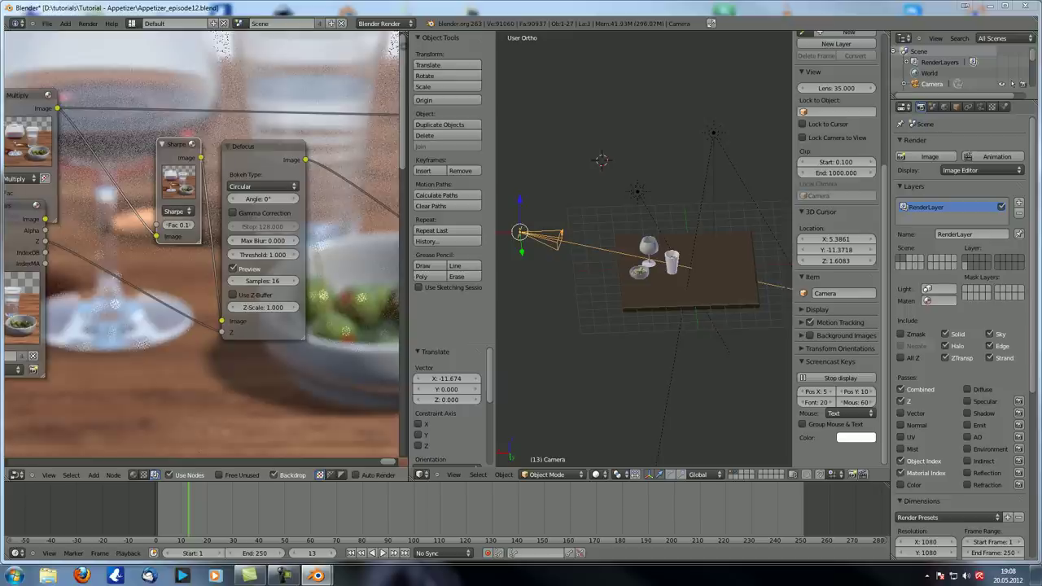
Show the camera's depth-of-field settings and drag the focus distance between about 5 and 10.
{"action": "left_click", "coordinate": [979, 107]}
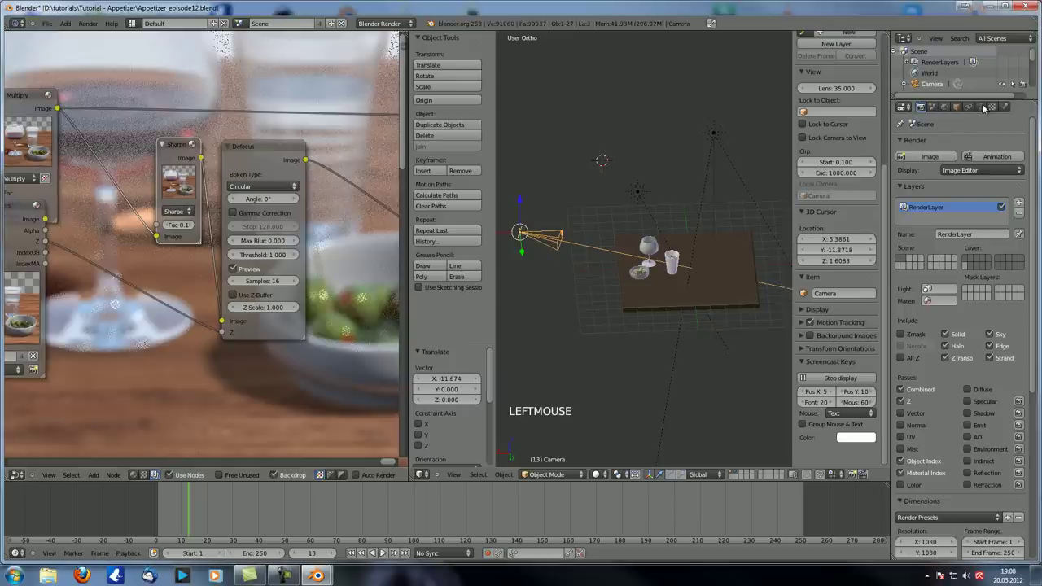
{"action": "left_click", "coordinate": [979, 107]}
{"action": "left_click", "coordinate": [993, 344]}
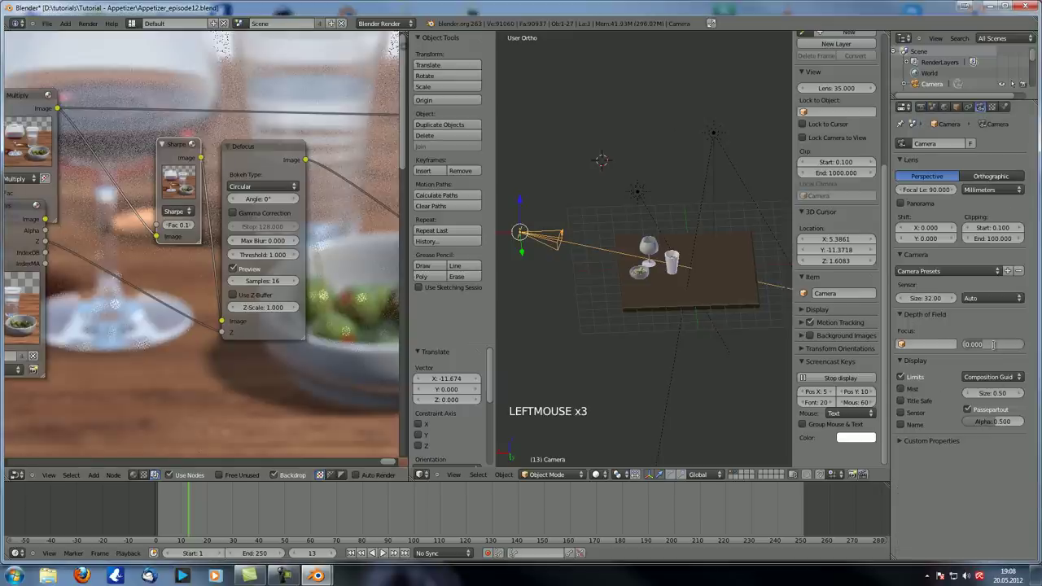
{"action": "right_click", "coordinate": [542, 245]}
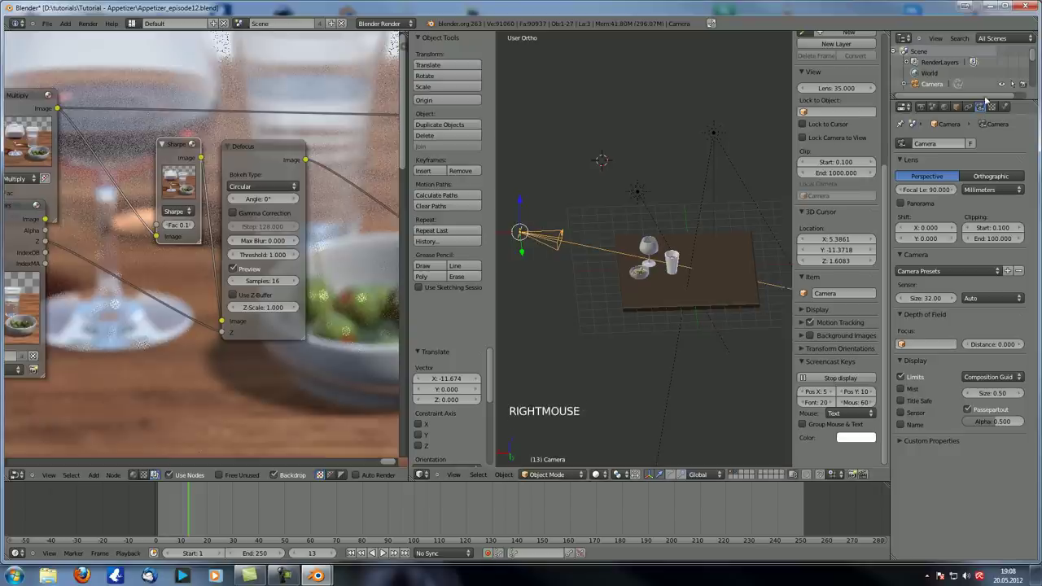
{"action": "left_click_drag", "start_coordinate": [993, 344], "coordinate": [999, 344]}
{"action": "middle_click_drag", "start_coordinate": [611, 277], "coordinate": [598, 280]}
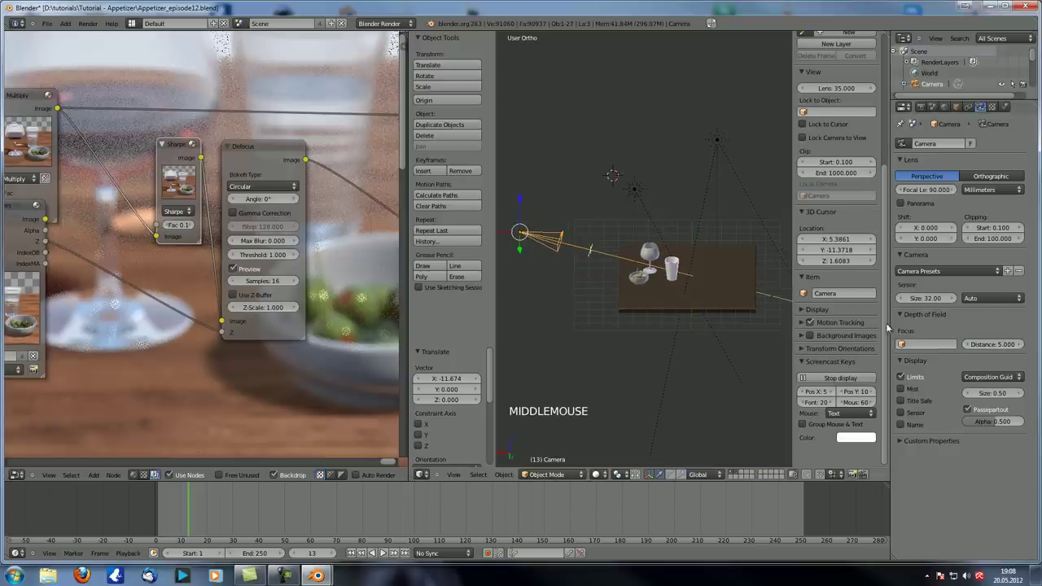
{"action": "left_click_drag", "start_coordinate": [987, 345], "coordinate": [996, 348]}
Step the depth-of-field focus distance down with the arrows until it reads 8.700.
{"action": "left_click", "coordinate": [969, 345]}
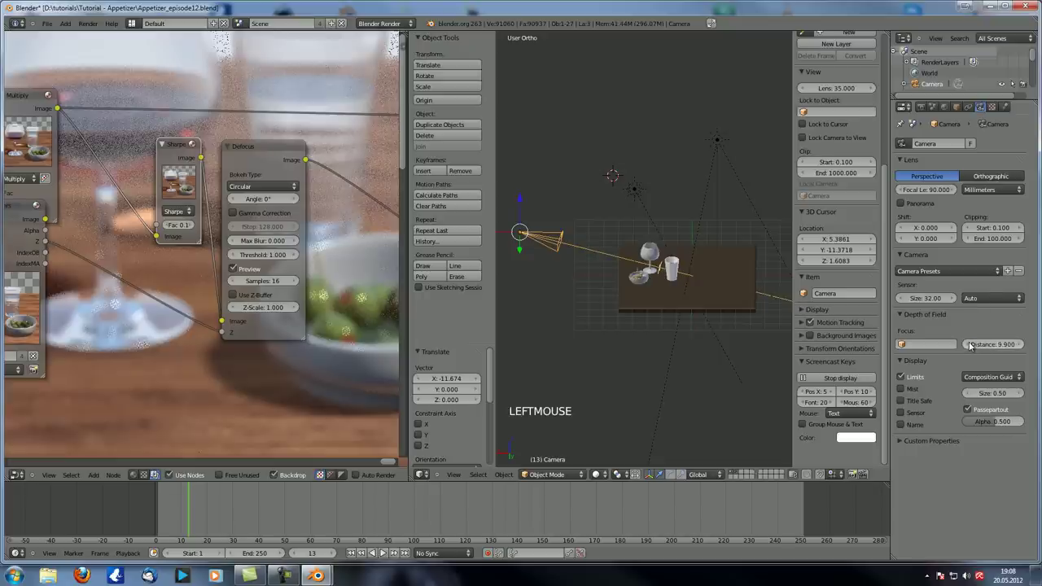
{"action": "left_click", "coordinate": [969, 344]}
{"action": "left_click", "coordinate": [969, 345]}
{"action": "double_click", "coordinate": [969, 345]}
{"action": "double_click", "coordinate": [969, 344]}
{"action": "triple_click", "coordinate": [969, 345]}
{"action": "double_click", "coordinate": [969, 345]}
{"action": "middle_click_drag", "start_coordinate": [694, 348], "coordinate": [684, 300]}
{"action": "left_click", "coordinate": [969, 344]}
{"action": "left_click", "coordinate": [969, 344]}
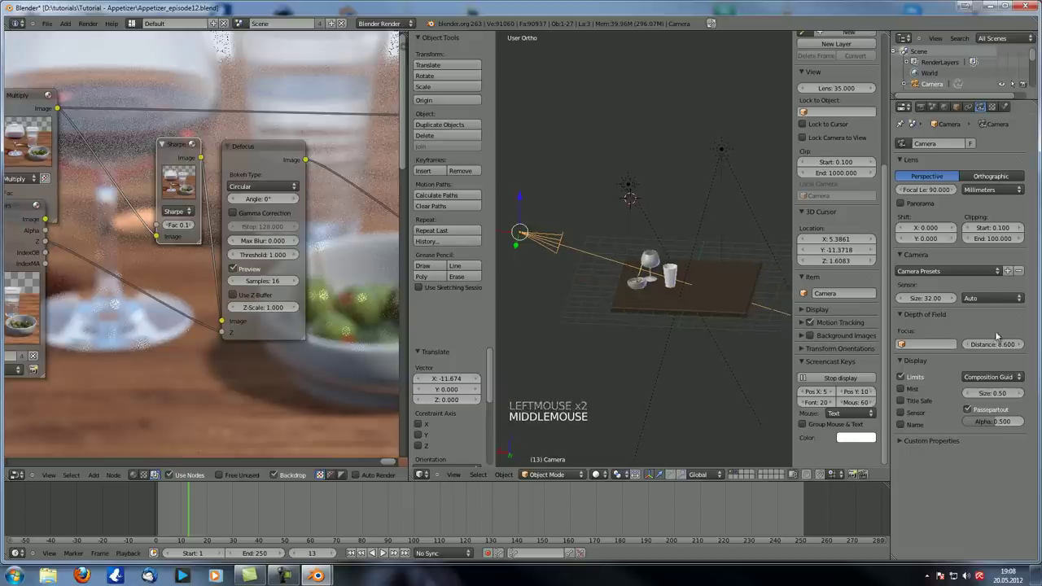
{"action": "left_click", "coordinate": [1018, 345]}
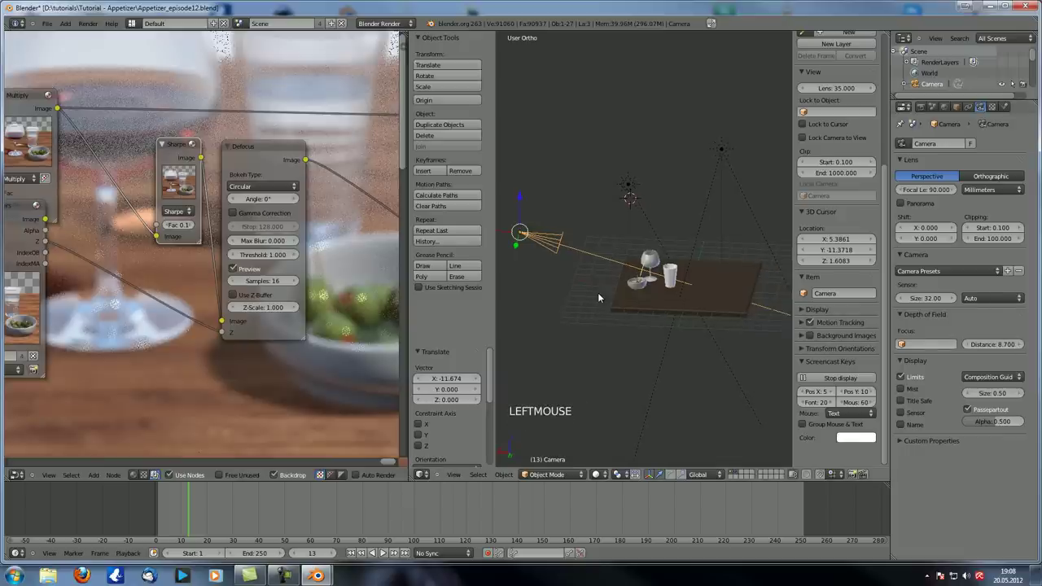
{"action": "middle_click_drag", "start_coordinate": [596, 290], "coordinate": [607, 289]}
Refresh the backdrop, widen the node editor and bring the Defocus node into view.
{"action": "middle_click_drag", "start_coordinate": [161, 412], "coordinate": [175, 400]}
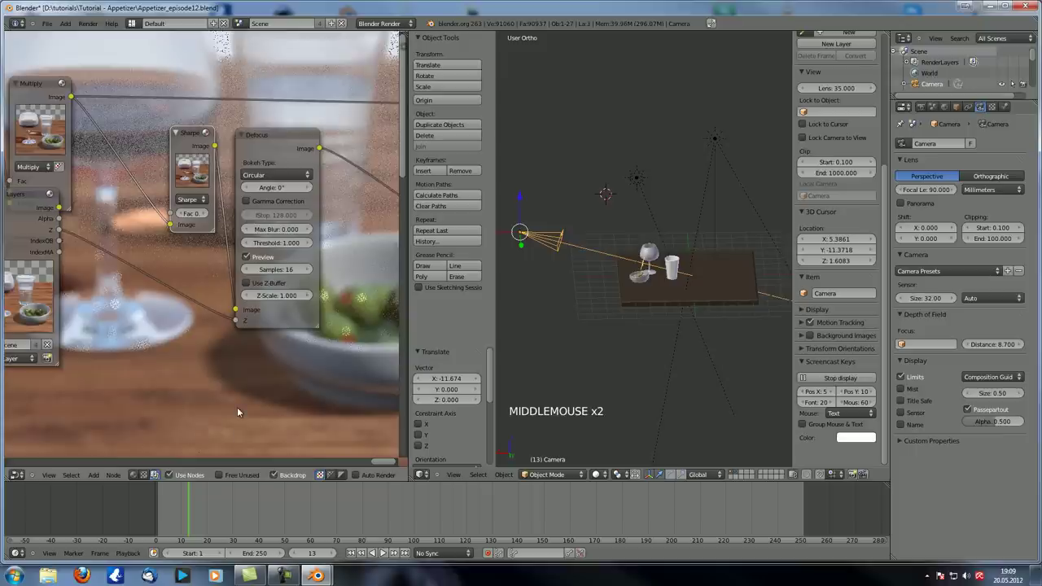
{"action": "scroll", "coordinate": [237, 406], "scroll_direction": "down", "scroll_amount": 9}
{"action": "scroll", "coordinate": [268, 349], "scroll_direction": "up", "scroll_amount": 4}
{"action": "scroll", "coordinate": [268, 349], "scroll_direction": "up", "scroll_amount": 3}
{"action": "left_click", "coordinate": [251, 354]}
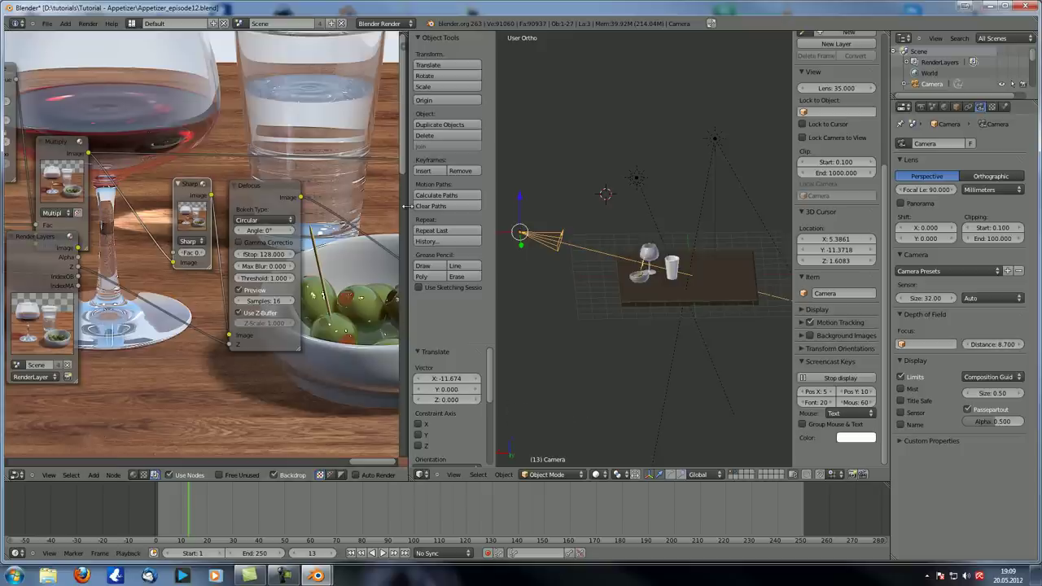
{"action": "left_click_drag", "start_coordinate": [405, 208], "coordinate": [658, 211]}
{"action": "scroll", "coordinate": [488, 287], "scroll_direction": "up", "scroll_amount": 3}
{"action": "middle_click_drag", "start_coordinate": [488, 286], "coordinate": [388, 291]}
Set the Defocus fStop to 80 and preview the blur with a shorter focus distance.
{"action": "left_click", "coordinate": [332, 231]}
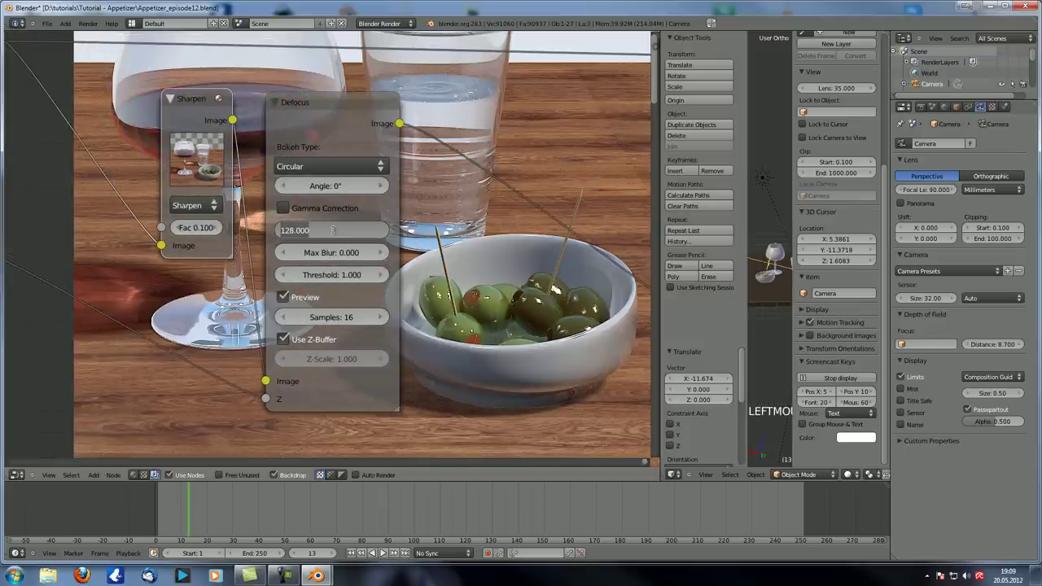
{"action": "type", "text": "80"}
{"action": "key", "text": "Return"}
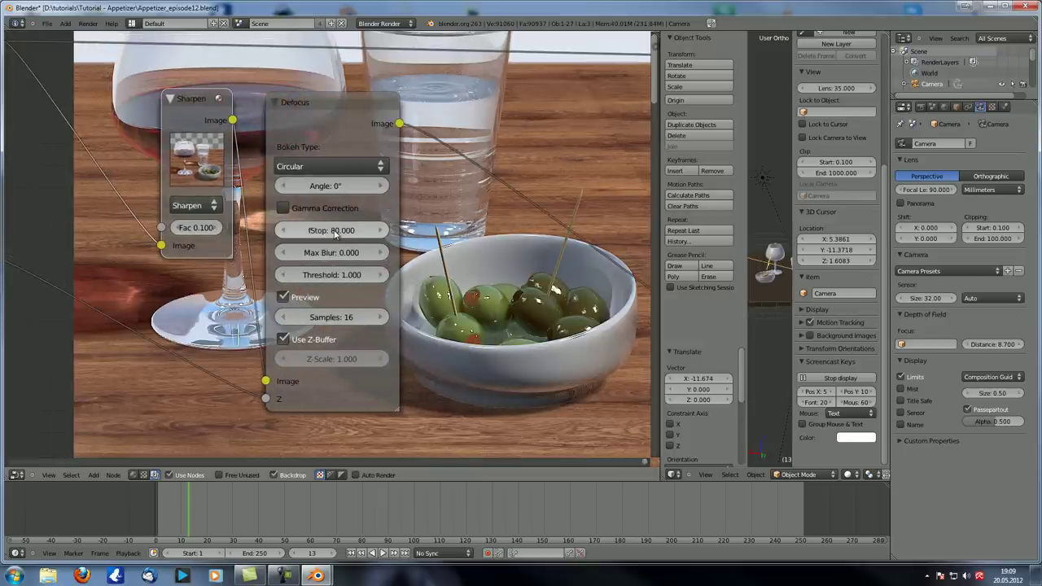
{"action": "middle_click_drag", "start_coordinate": [455, 244], "coordinate": [280, 263]}
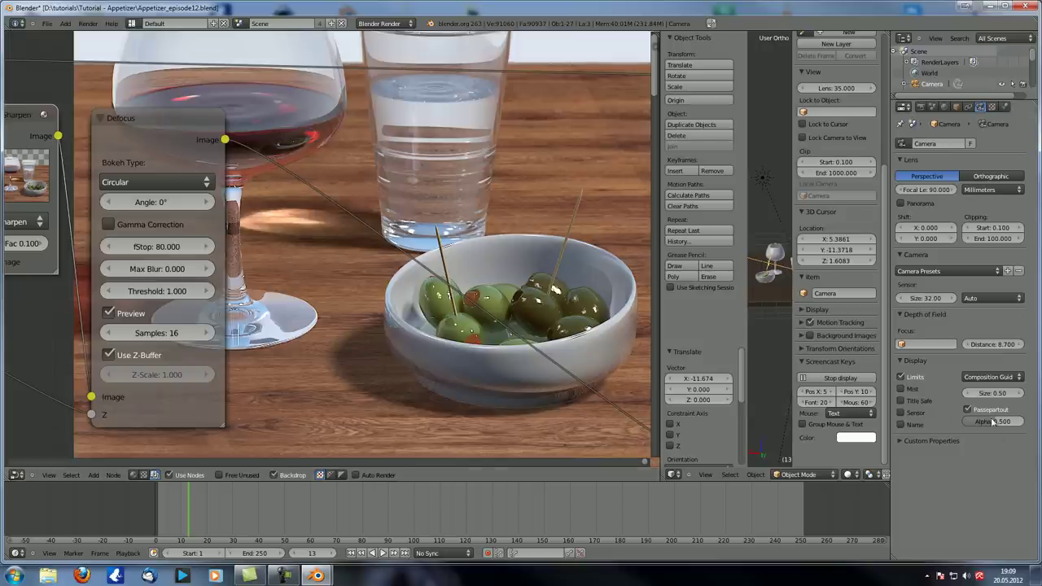
{"action": "mouse_move", "coordinate": [991, 345]}
{"action": "left_mouse_down"}
{"action": "mouse_move", "coordinate": [979, 347]}
{"action": "mouse_move", "coordinate": [994, 349]}
{"action": "left_mouse_up"}
{"action": "middle_click_drag", "start_coordinate": [177, 248], "coordinate": [171, 242]}
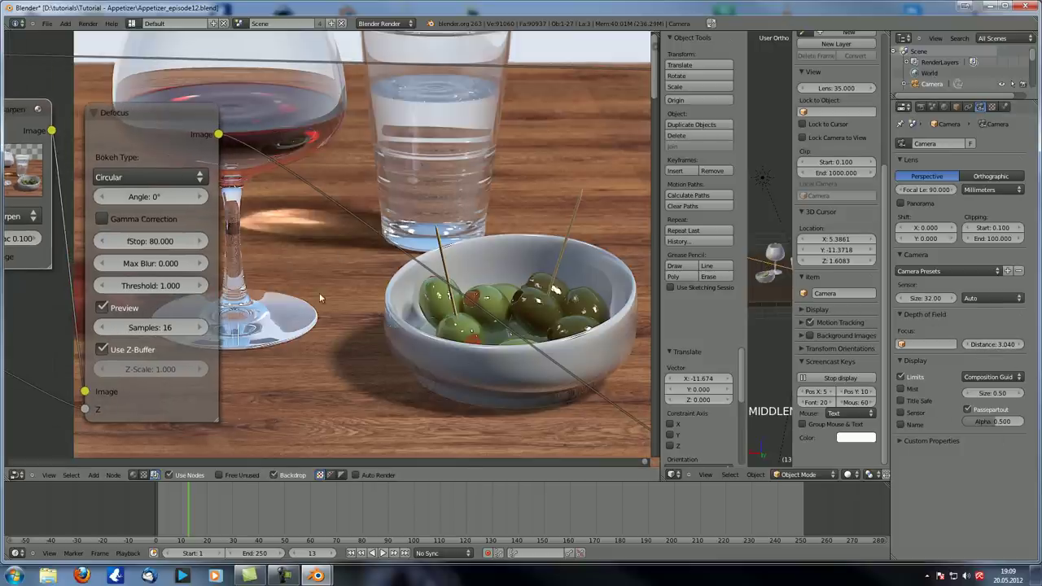
{"action": "left_click", "coordinate": [188, 244]}
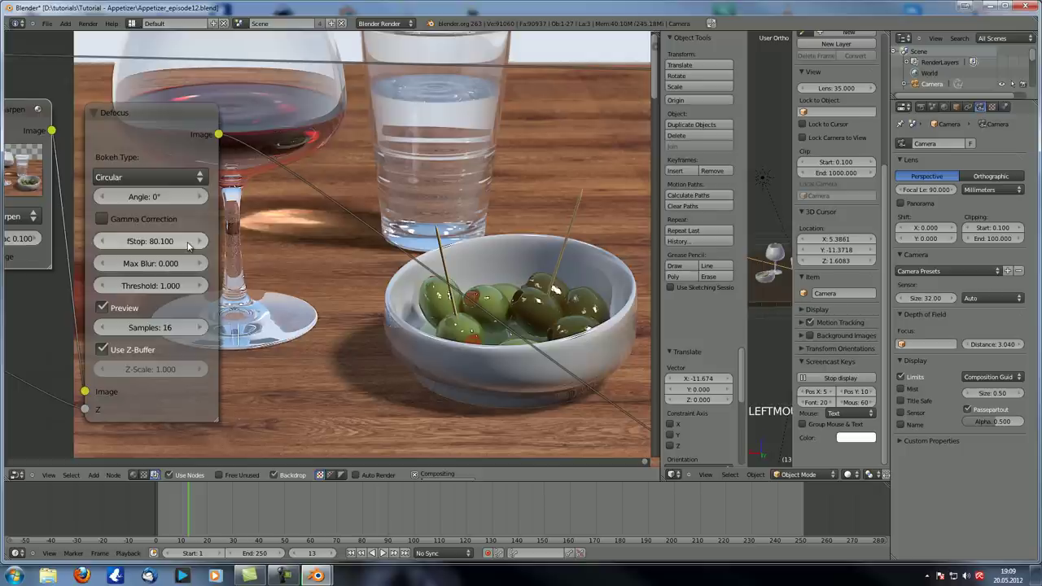
{"action": "left_click", "coordinate": [101, 242]}
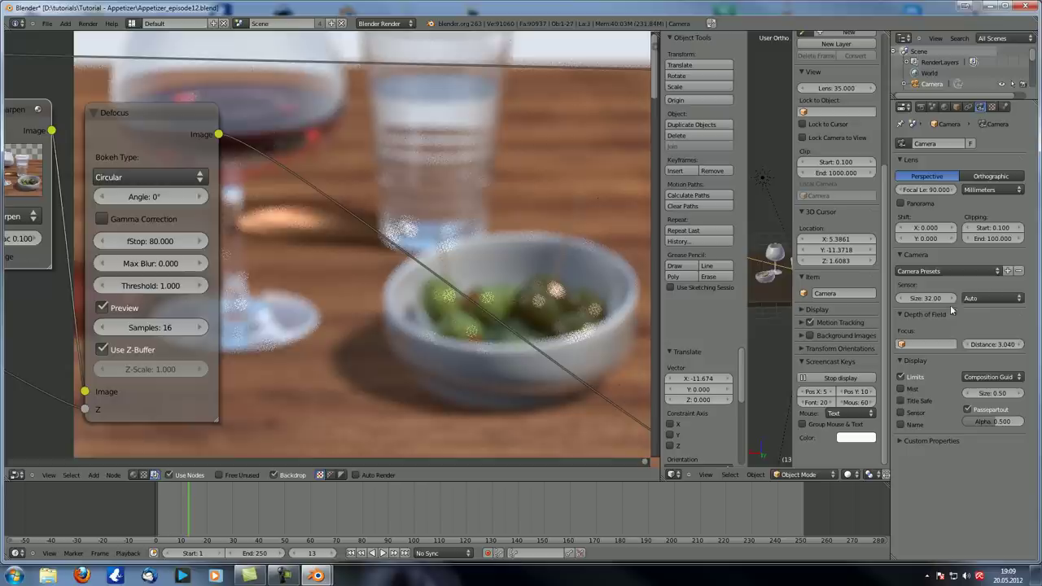
Set the focus distance to 8.7 and the Defocus fStop to 50.
{"action": "left_click", "coordinate": [995, 344]}
{"action": "type", "text": "8.7"}
{"action": "key", "text": "Return"}
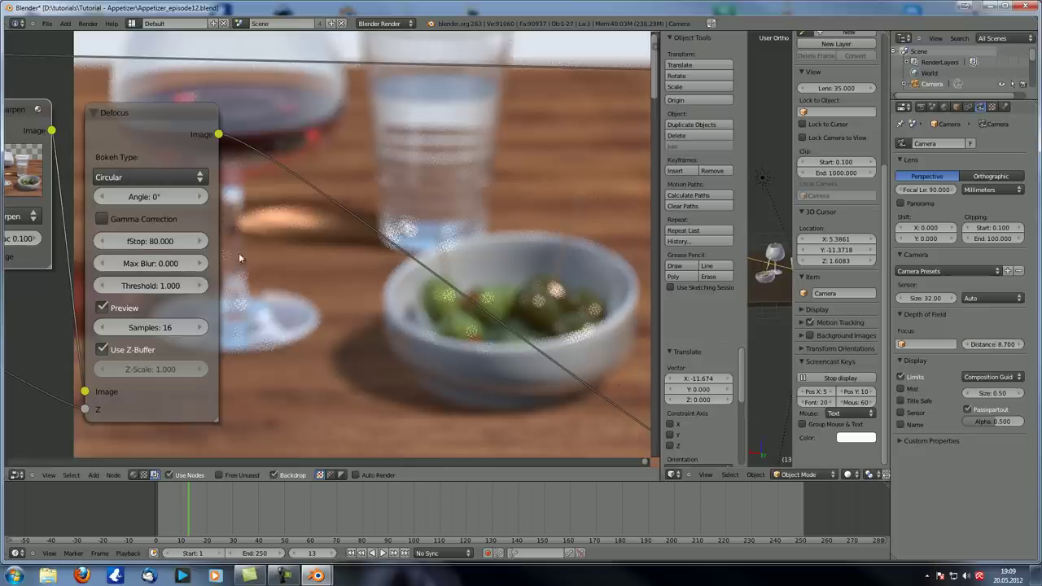
{"action": "left_click", "coordinate": [153, 241]}
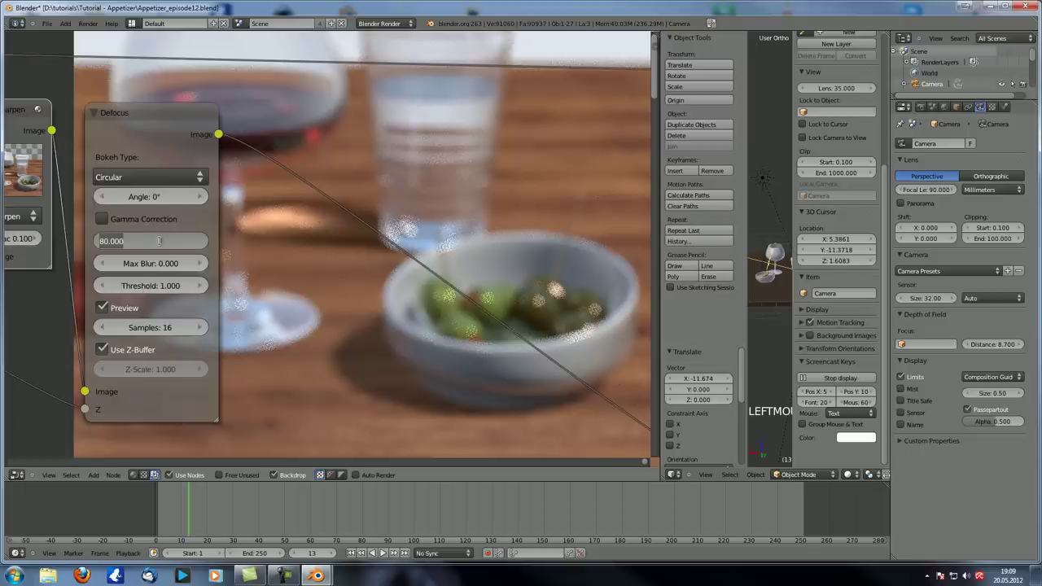
{"action": "type", "text": "50"}
{"action": "key", "text": "Return"}
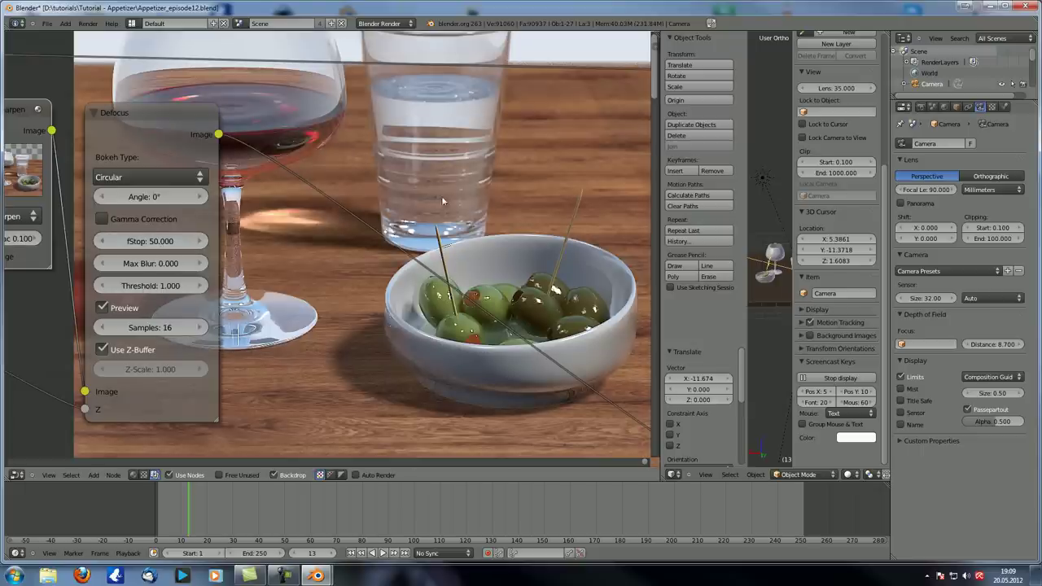
Merge the 3D View area into the node editor and resize the backdrop image.
{"action": "middle_click_drag", "start_coordinate": [446, 196], "coordinate": [523, 285], "text": "alt"}
{"action": "left_click", "coordinate": [658, 47]}
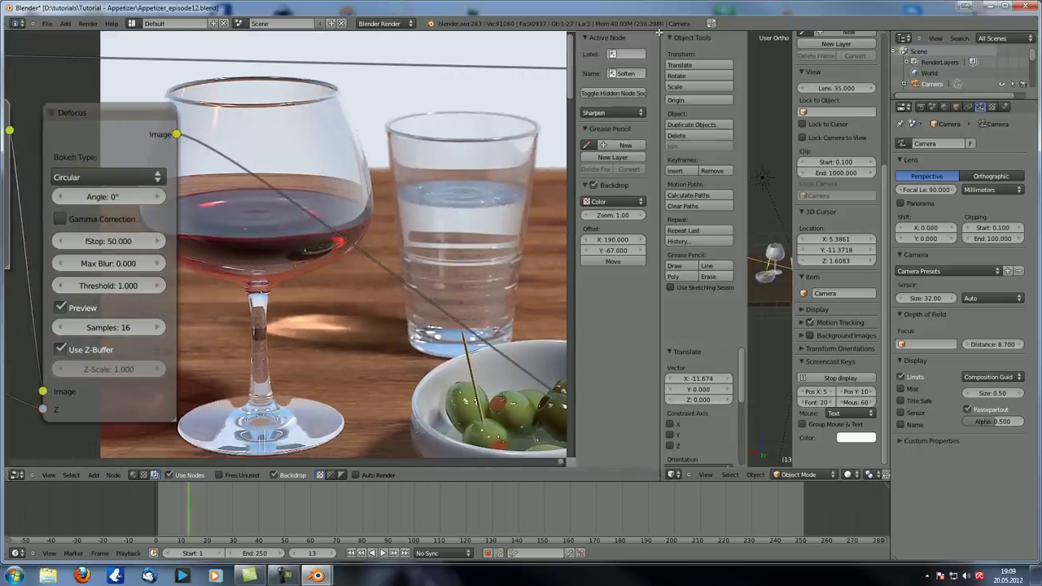
{"action": "left_click_drag", "start_coordinate": [658, 32], "coordinate": [749, 244]}
{"action": "middle_click_drag", "start_coordinate": [490, 314], "coordinate": [570, 308]}
{"action": "key", "text": "v"}
{"action": "key", "text": "v"}
{"action": "key", "text": "v"}
{"action": "key", "text": "v"}
{"action": "key", "text": "alt+v"}
{"action": "key", "text": "alt+v"}
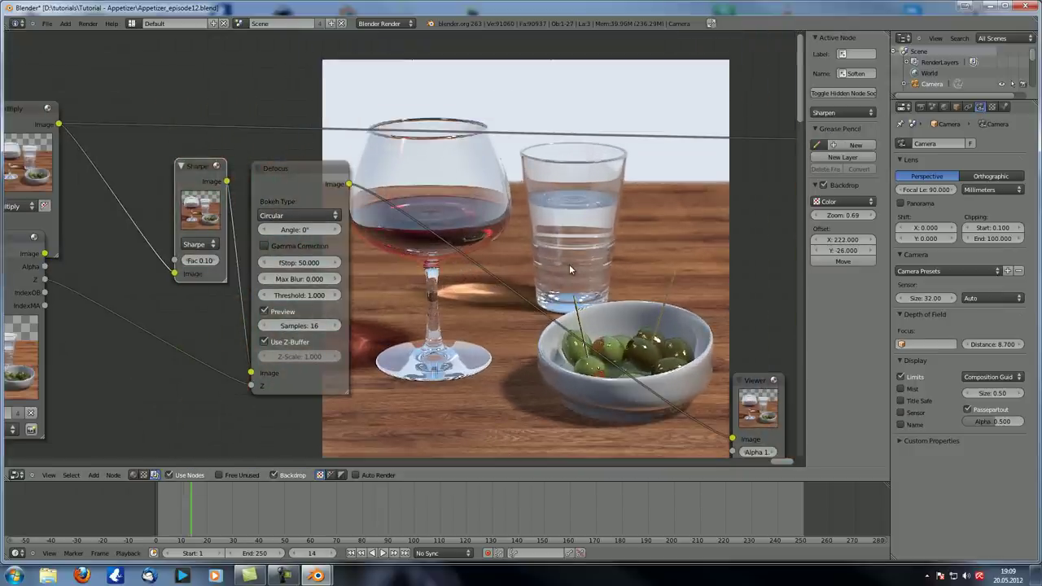
{"action": "key", "text": "v"}
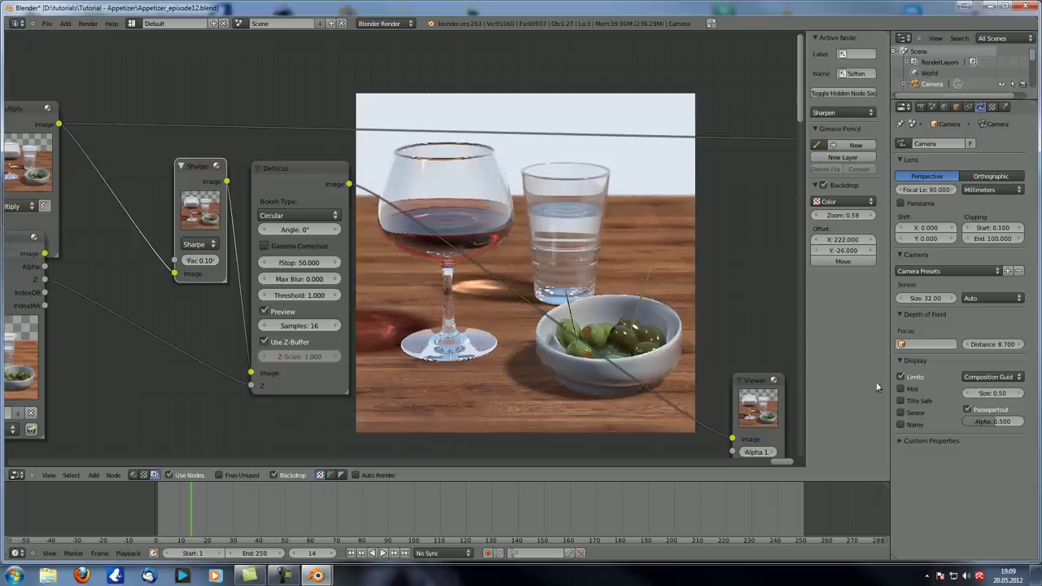
Raise the focus distance to 8.9, recomposite, and step back to frame 13.
{"action": "left_click", "coordinate": [1019, 345]}
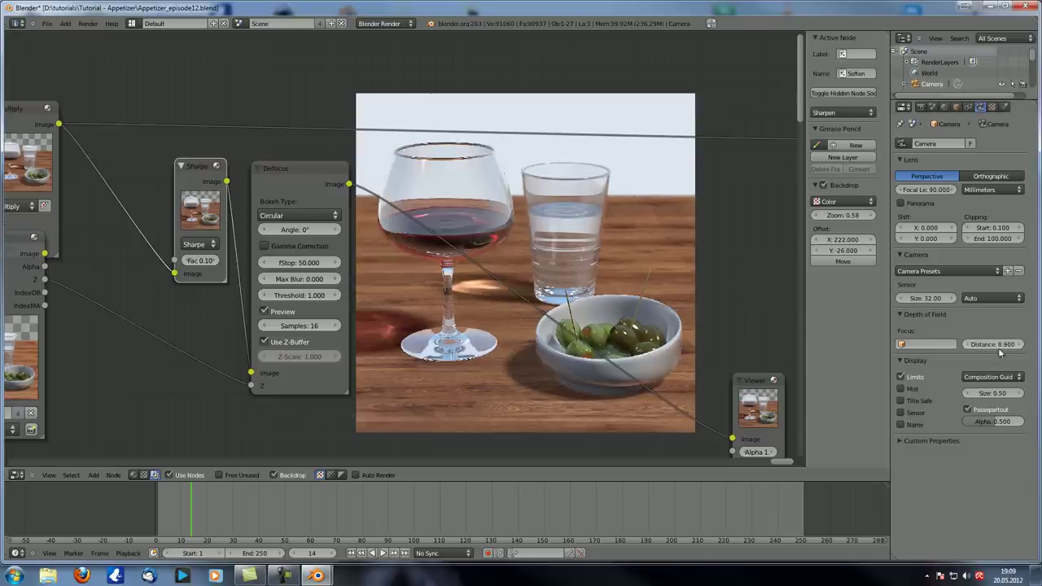
{"action": "left_click", "coordinate": [299, 263]}
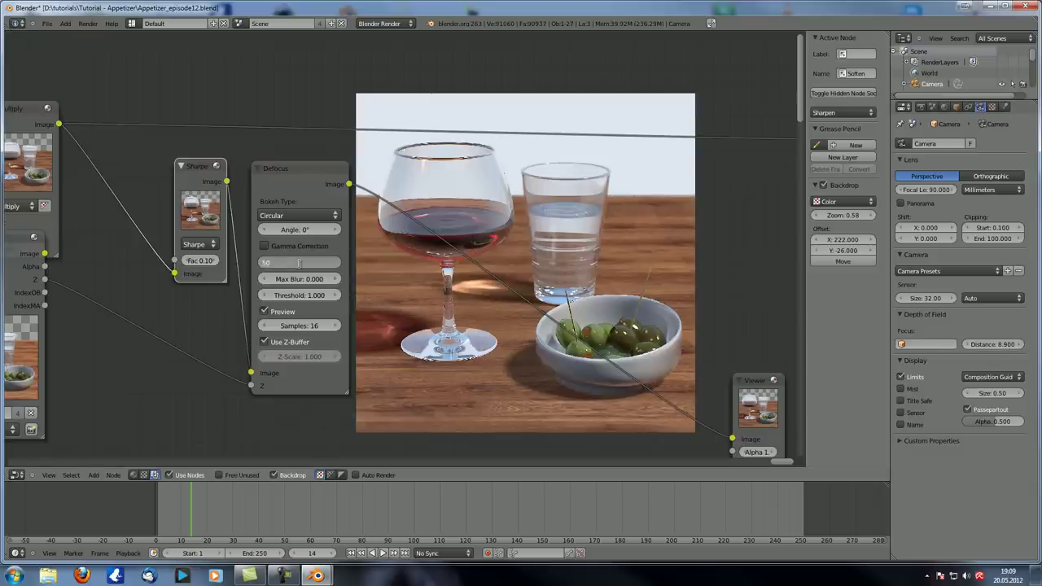
{"action": "key", "text": "Return"}
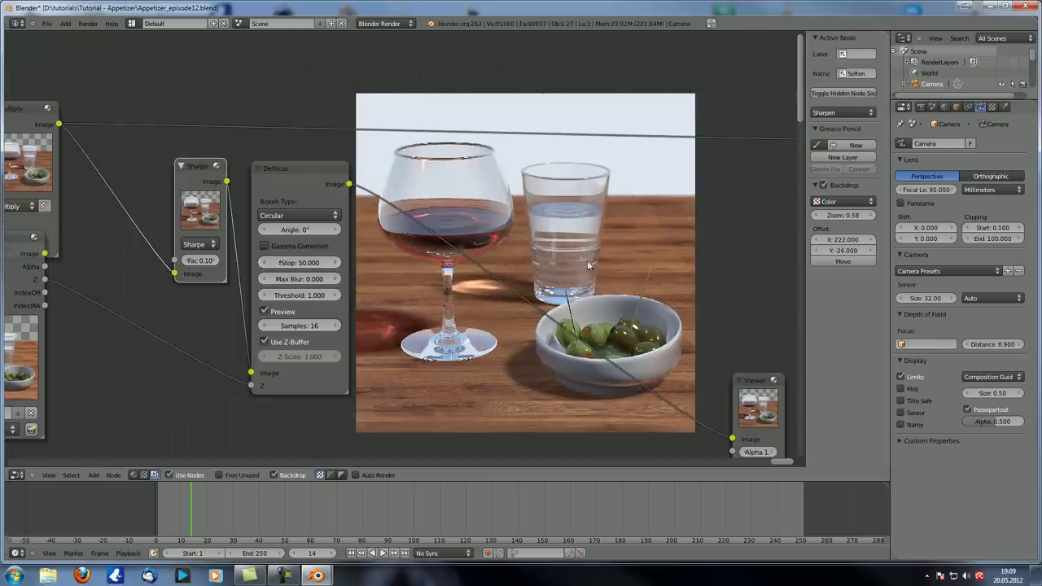
{"action": "scroll", "coordinate": [594, 259], "scroll_direction": "up", "scroll_amount": 1}
{"action": "key", "text": "Left"}
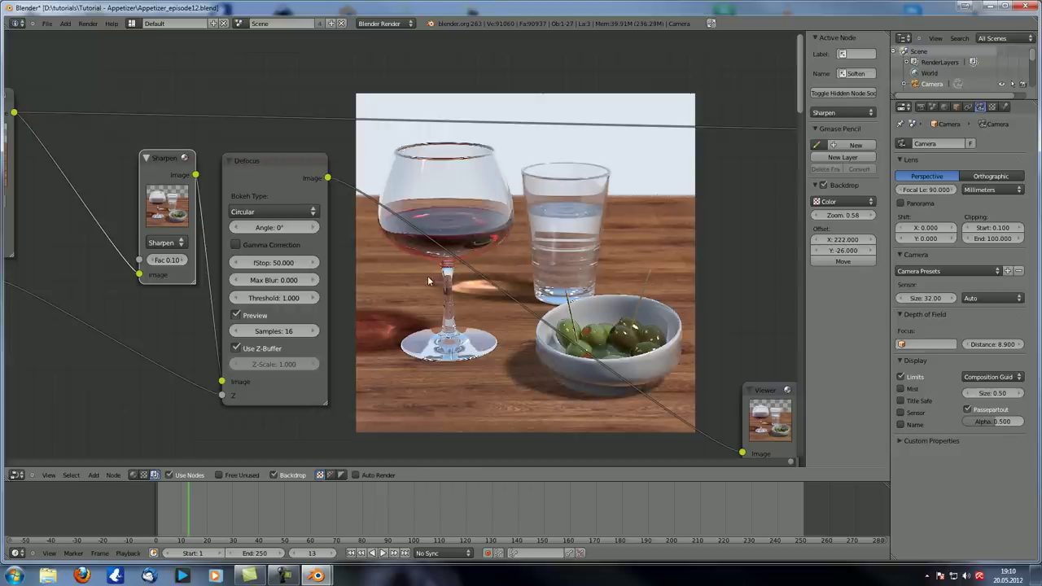
Uncheck Defocus Preview and zoom the backdrop in on the blurred olives with V and Alt+V.
{"action": "left_click", "coordinate": [236, 316]}
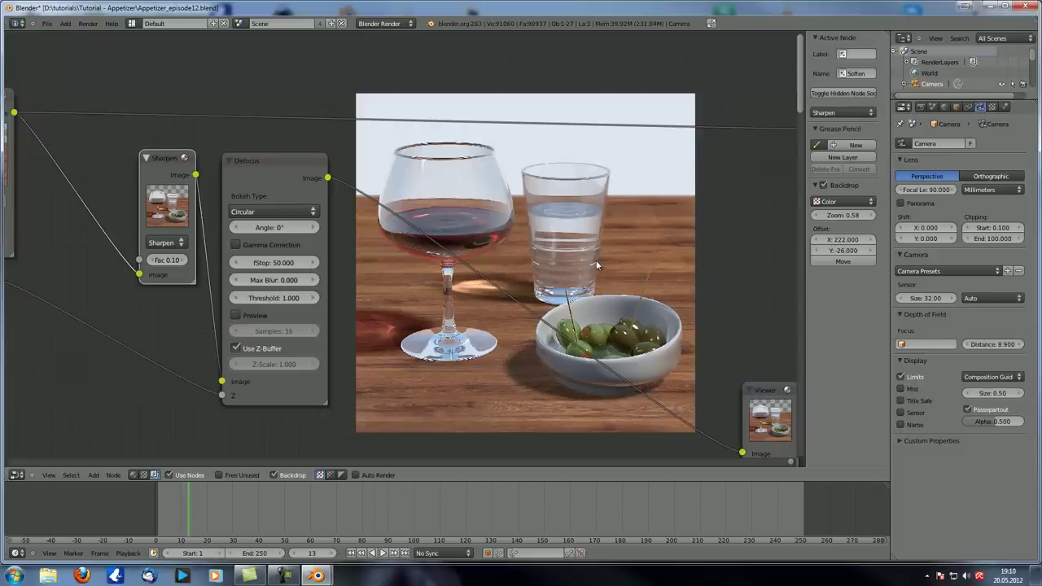
{"action": "key", "text": "v"}
{"action": "key", "text": "v"}
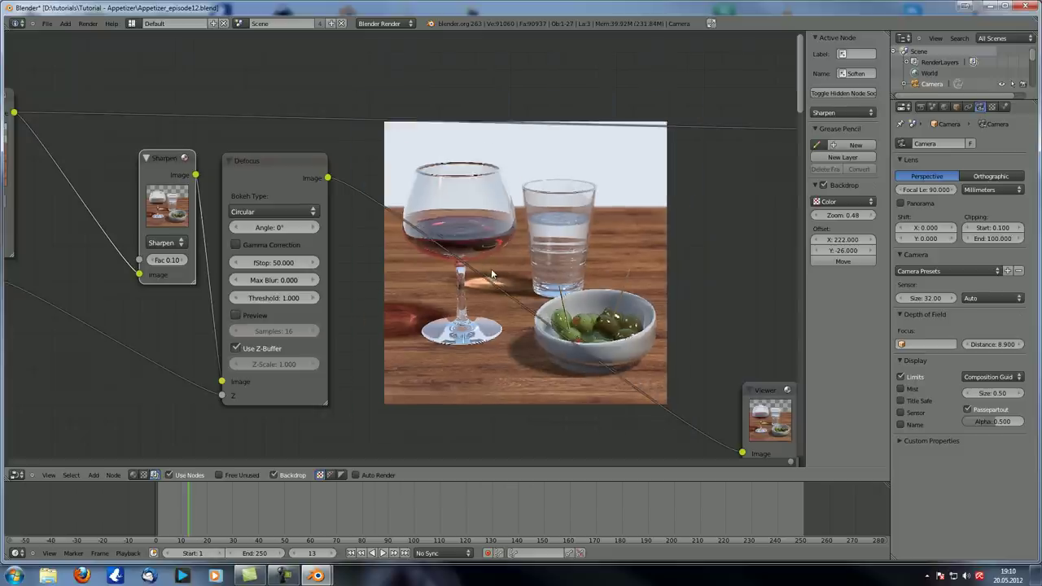
{"action": "key", "text": "alt+v"}
{"action": "key", "text": "alt+v"}
{"action": "key", "text": "alt+v"}
{"action": "key", "text": "alt+v"}
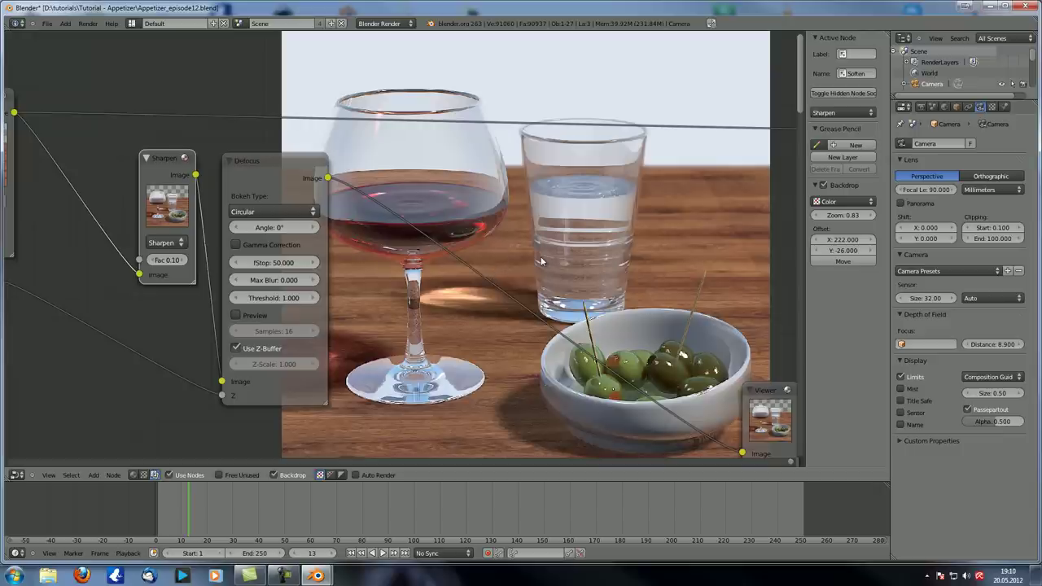
{"action": "key", "text": "v"}
{"action": "key", "text": "v"}
{"action": "key", "text": "alt+v"}
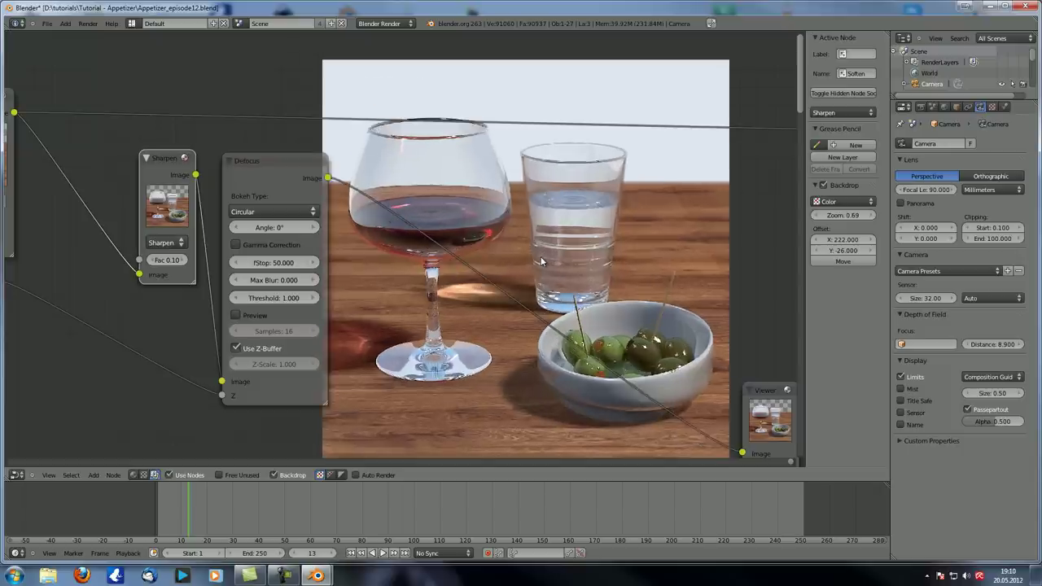
{"action": "key", "text": "alt+v"}
{"action": "key", "text": "alt+v"}
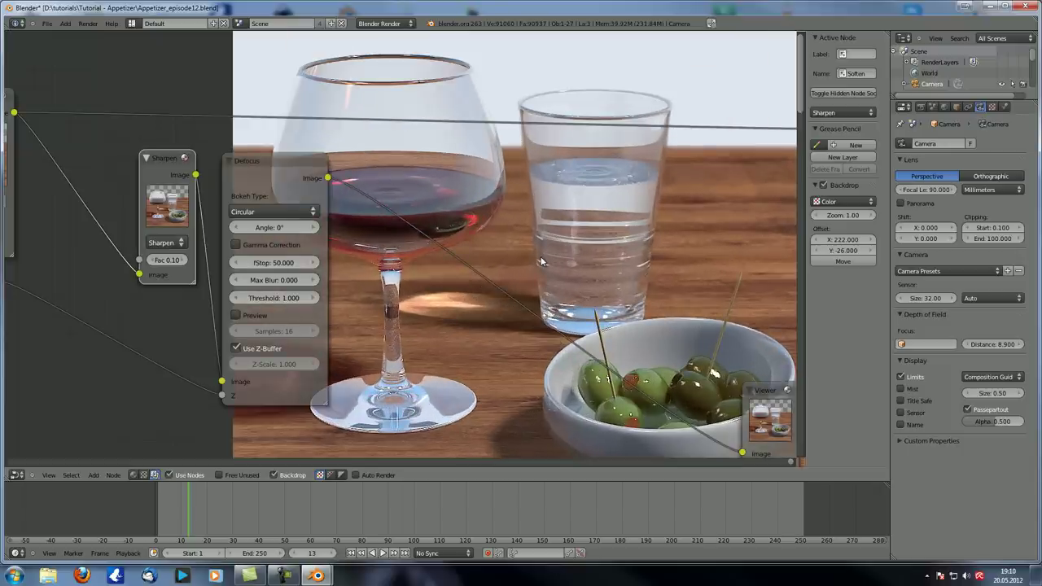
{"action": "middle_click_drag", "start_coordinate": [558, 262], "coordinate": [474, 190], "text": "alt"}
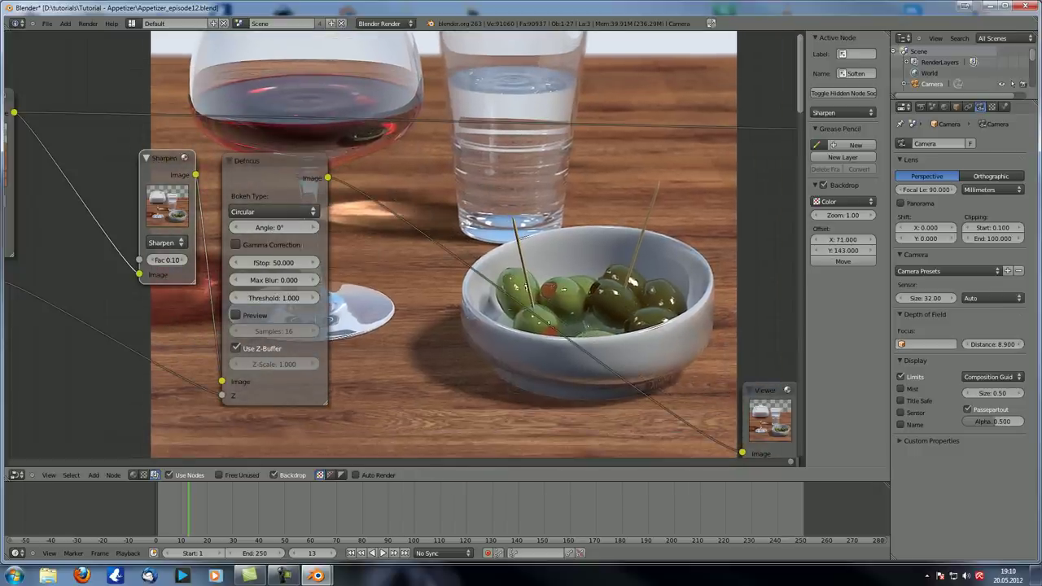
{"action": "middle_click_drag", "start_coordinate": [539, 173], "coordinate": [484, 307], "text": "alt"}
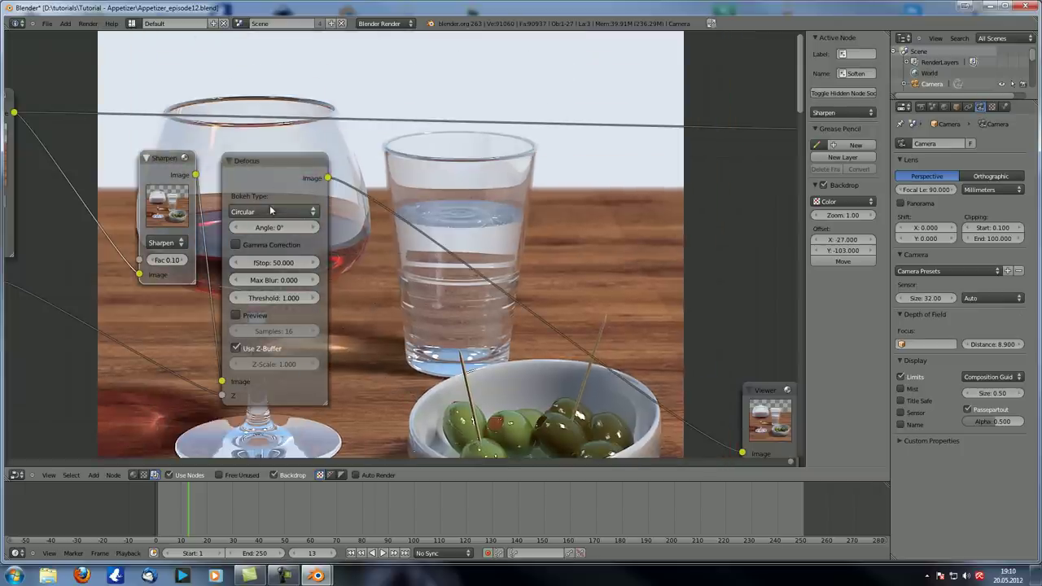
{"action": "left_click", "coordinate": [270, 210]}
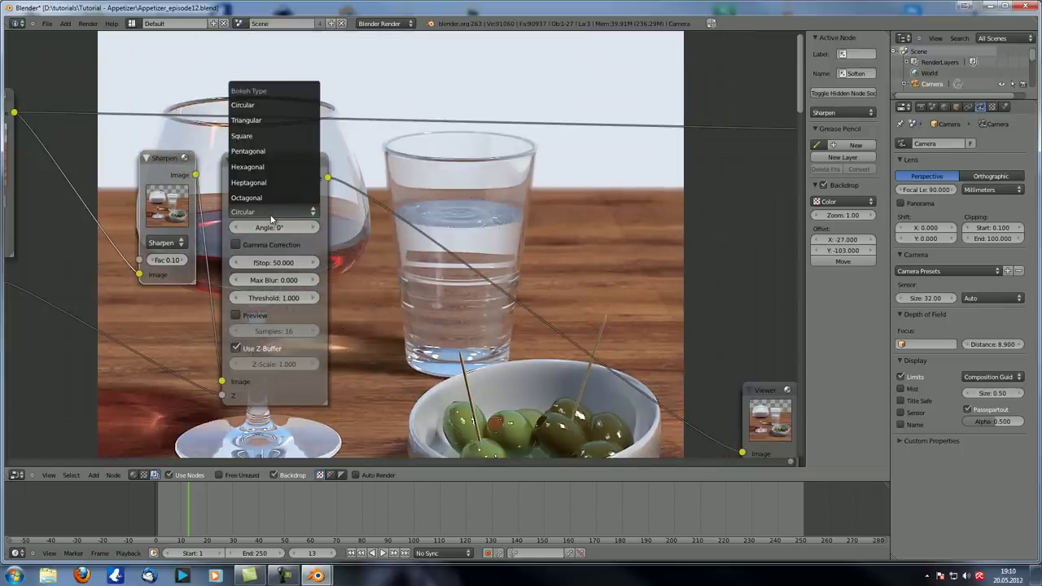
{"action": "left_click", "coordinate": [265, 152]}
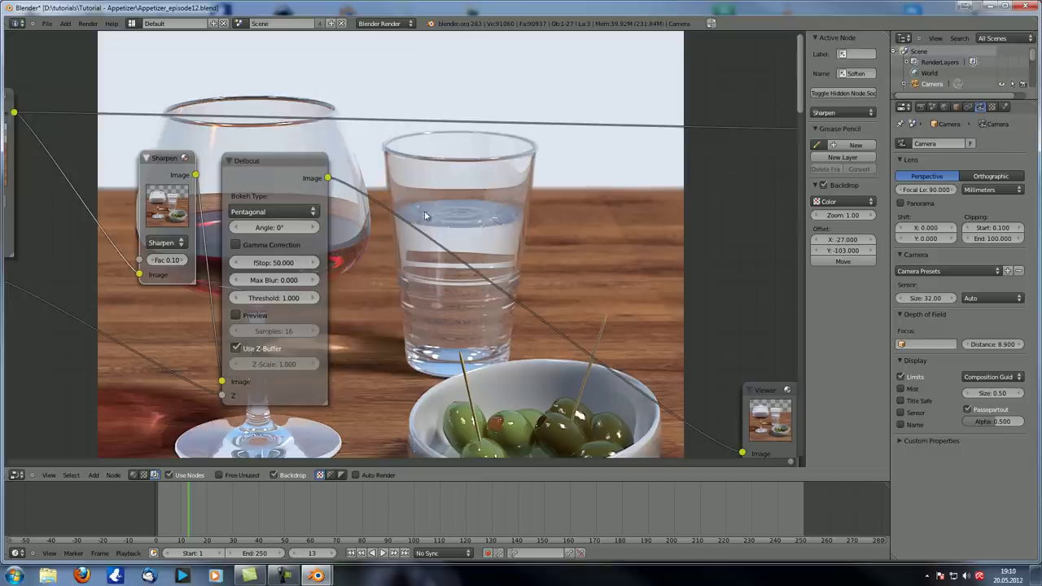
{"action": "left_click", "coordinate": [268, 211]}
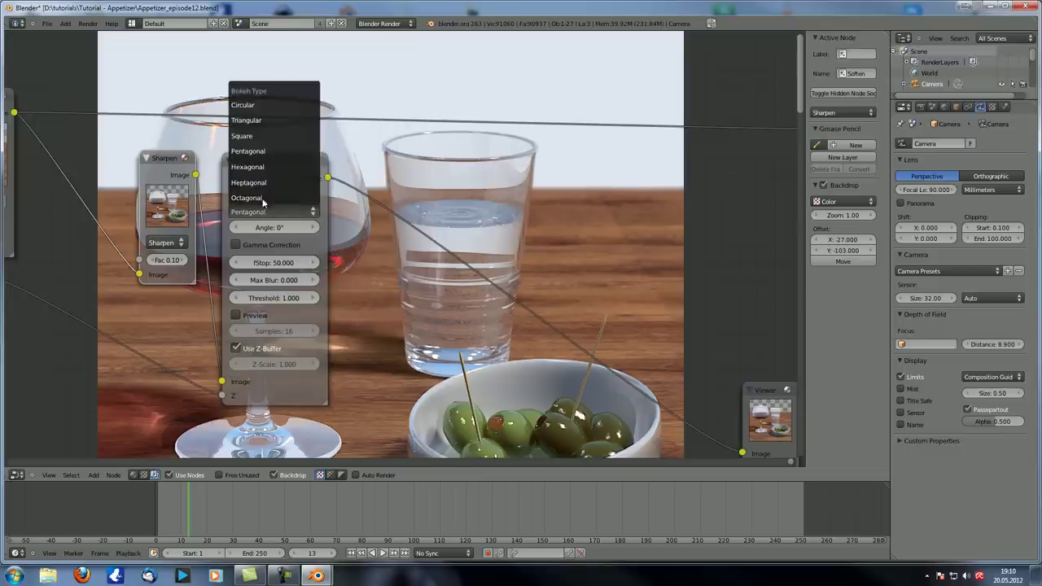
{"action": "left_click", "coordinate": [263, 105]}
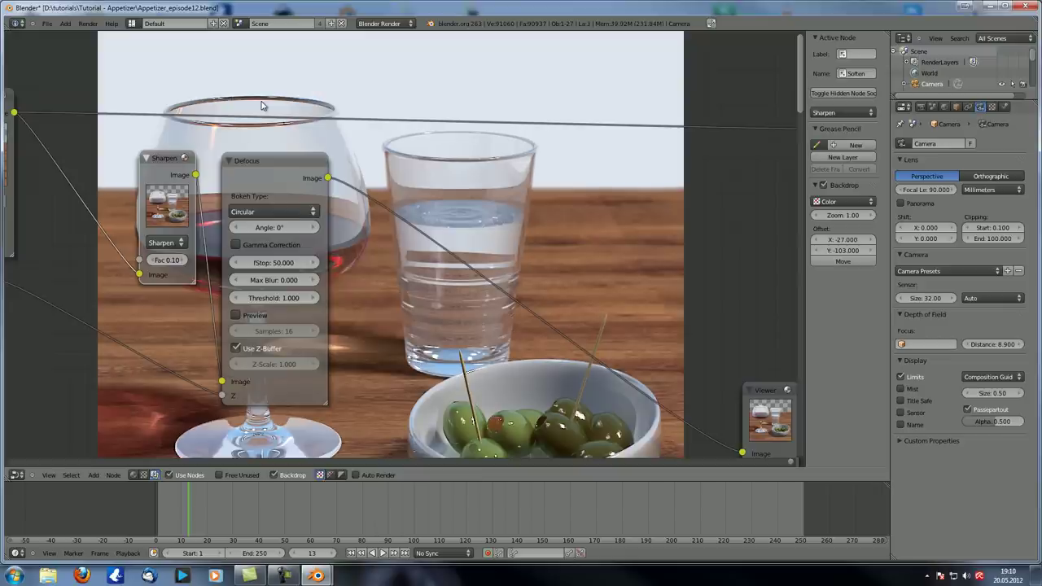
{"action": "left_click", "coordinate": [262, 211]}
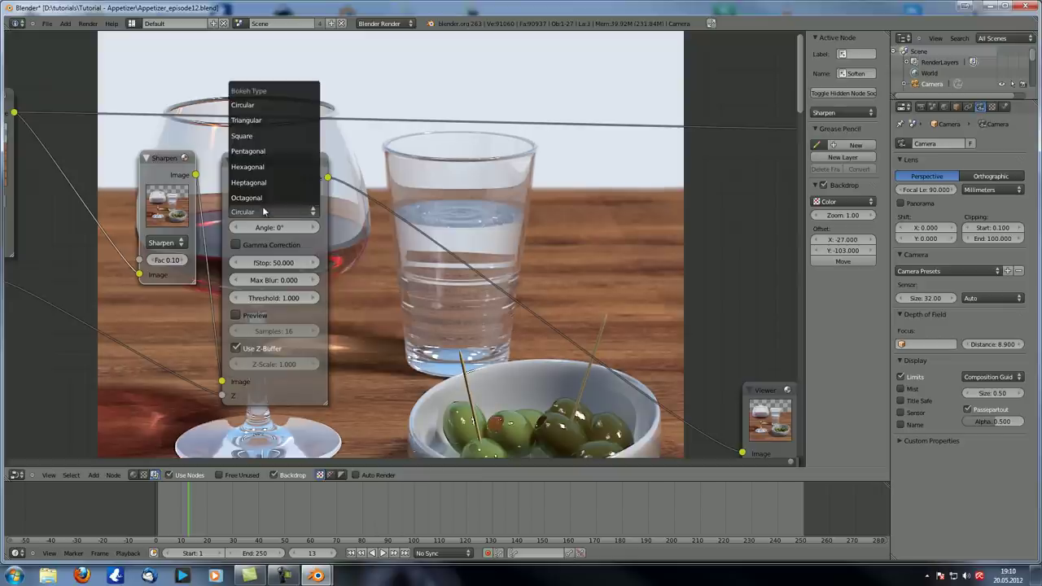
{"action": "left_click", "coordinate": [264, 120]}
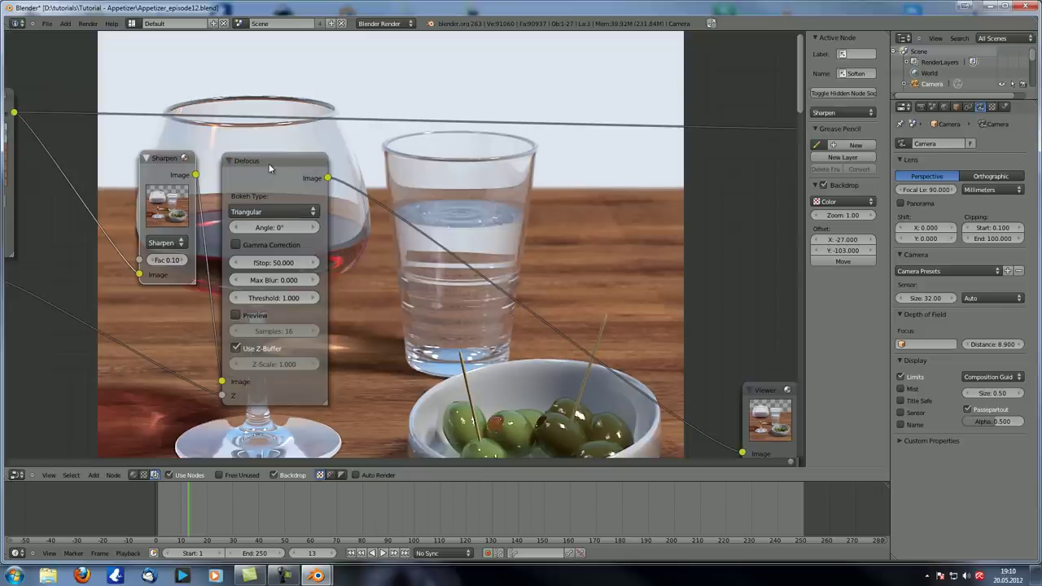
{"action": "left_click", "coordinate": [270, 164]}
{"action": "left_click", "coordinate": [265, 211]}
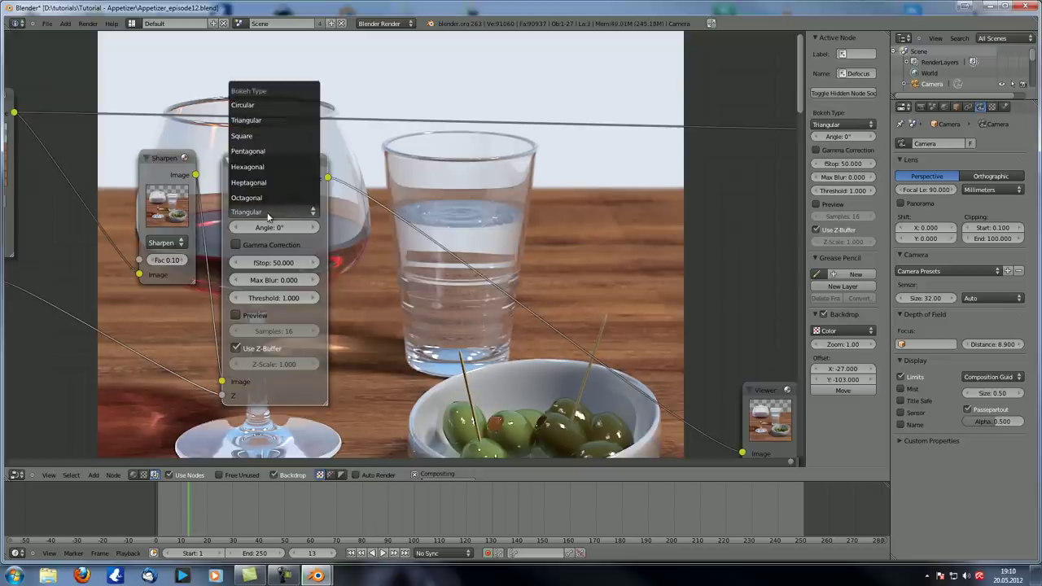
{"action": "left_click", "coordinate": [265, 154]}
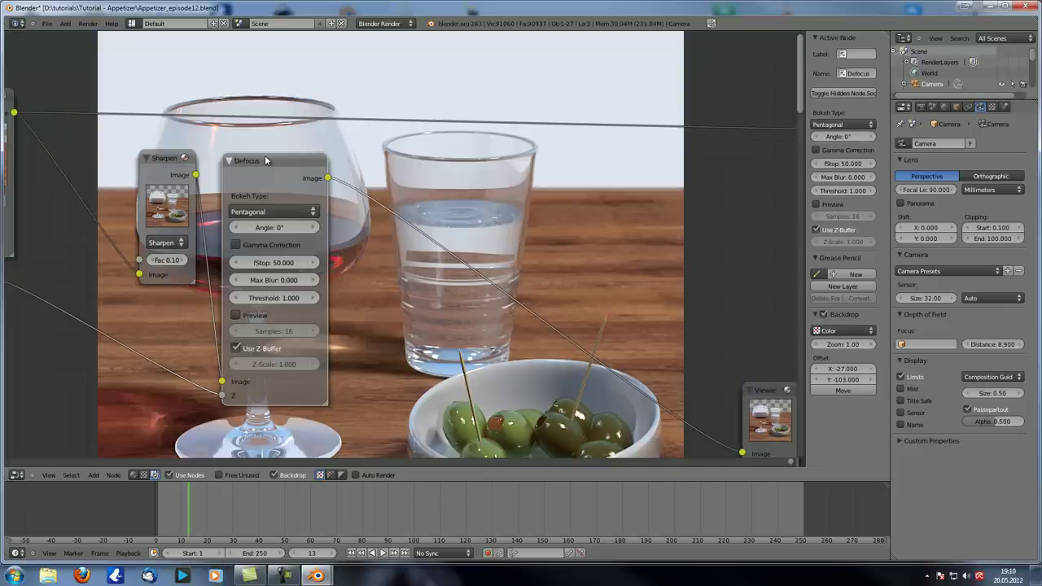
Pan the node graph and move the Sharpen and Defocus nodes close together.
{"action": "middle_click_drag", "start_coordinate": [468, 230], "coordinate": [384, 182]}
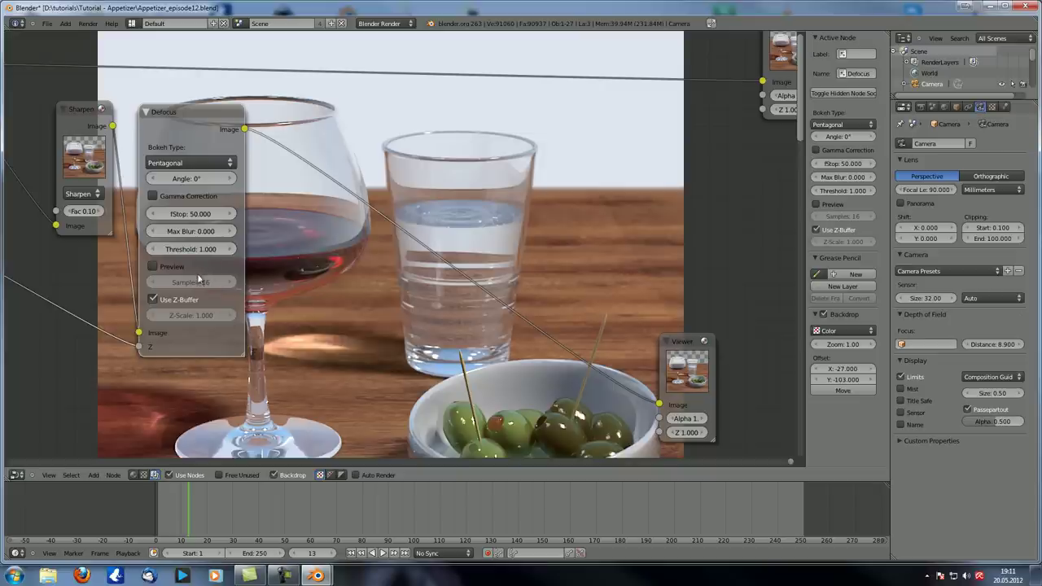
{"action": "middle_click_drag", "start_coordinate": [335, 269], "coordinate": [57, 306]}
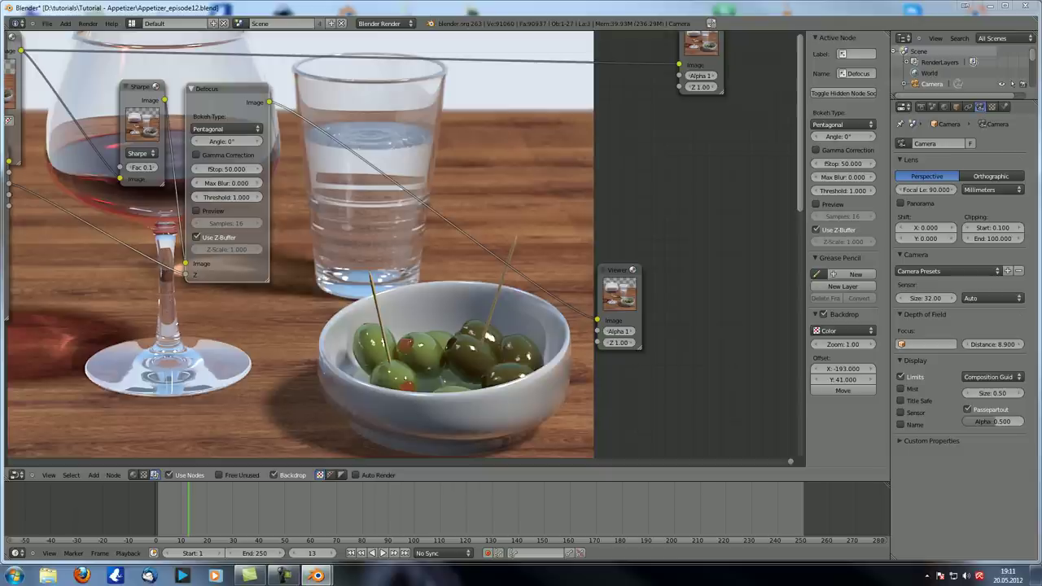
{"action": "scroll", "coordinate": [250, 203], "scroll_direction": "down", "scroll_amount": 5}
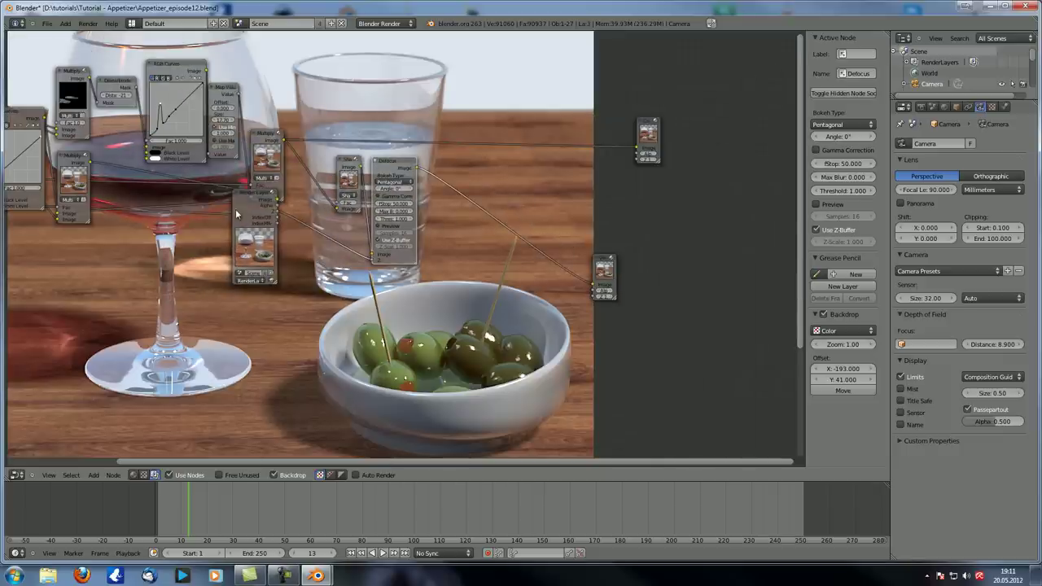
{"action": "scroll", "coordinate": [265, 155], "scroll_direction": "up", "scroll_amount": 2}
{"action": "left_click", "coordinate": [259, 153]}
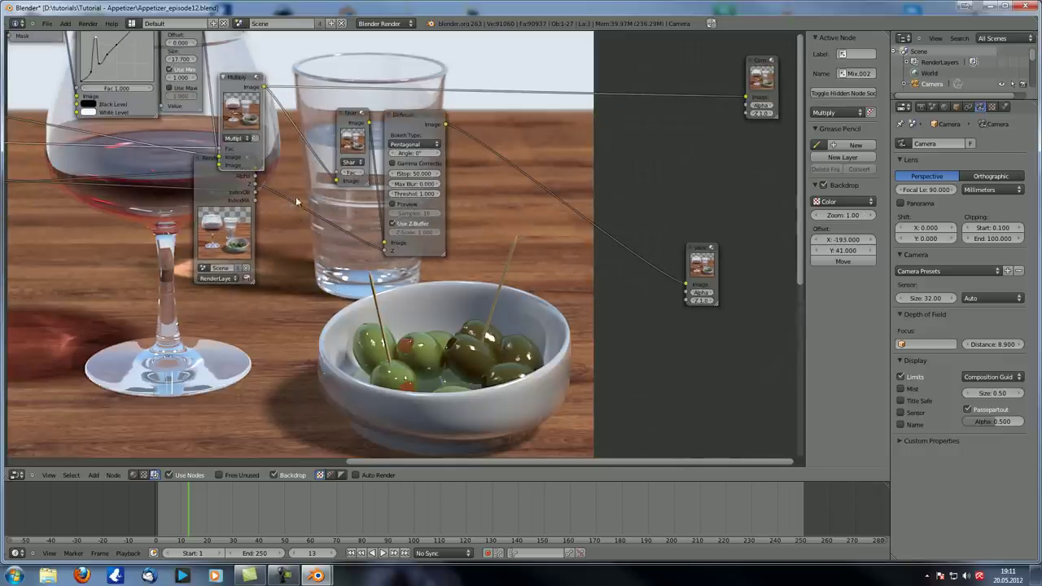
{"action": "scroll", "coordinate": [364, 259], "scroll_direction": "up", "scroll_amount": 3}
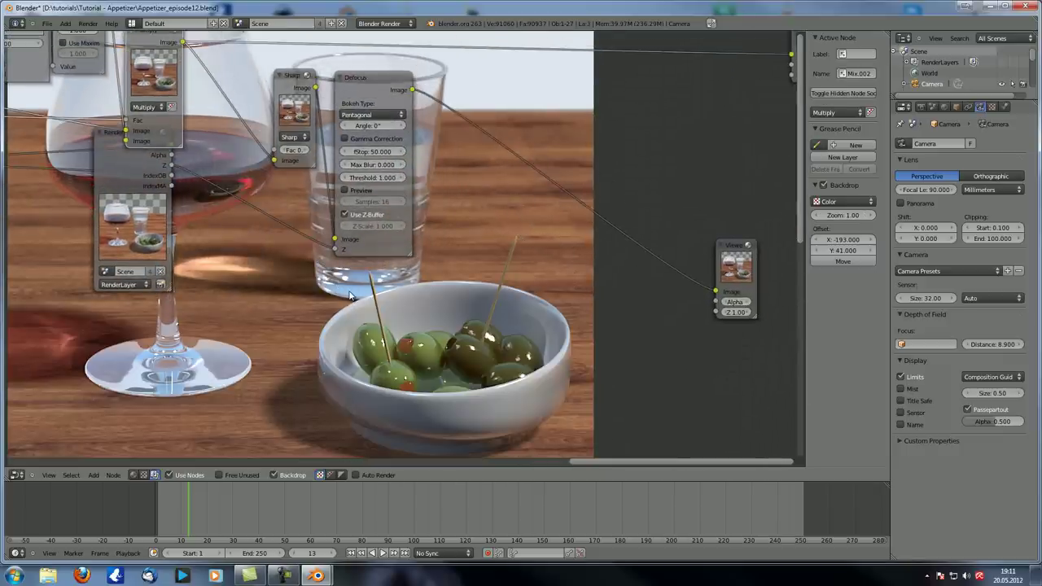
{"action": "left_click_drag", "start_coordinate": [371, 79], "coordinate": [378, 70]}
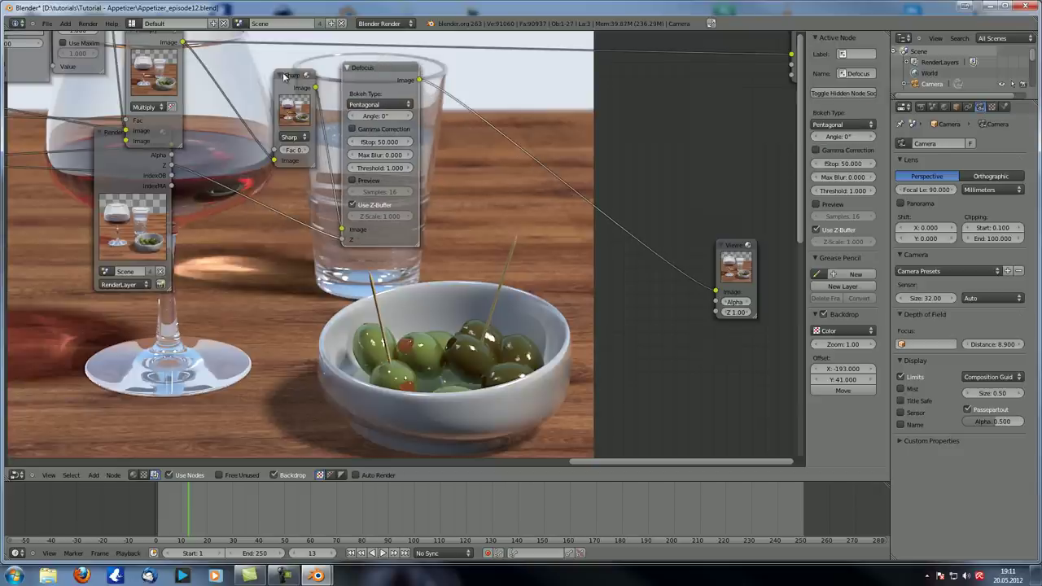
{"action": "left_click_drag", "start_coordinate": [285, 76], "coordinate": [301, 67]}
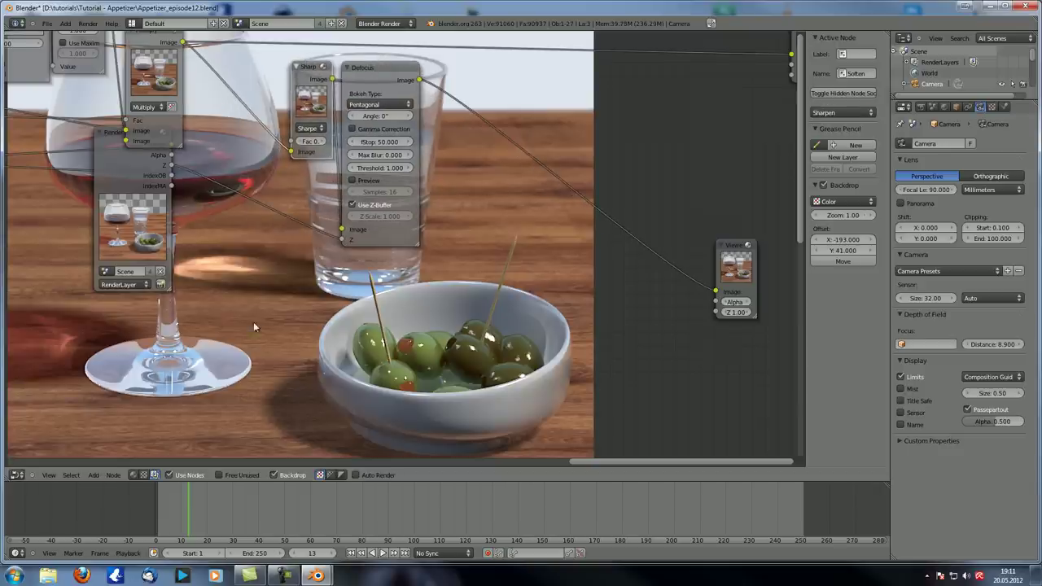
Move the backdrop preview and shrink it to zoom 0.69 so the whole still life fits.
{"action": "key", "text": "shift+a"}
{"action": "middle_click_drag", "start_coordinate": [369, 325], "coordinate": [463, 361], "text": "alt"}
{"action": "key", "text": "v"}
{"action": "key", "text": "v"}
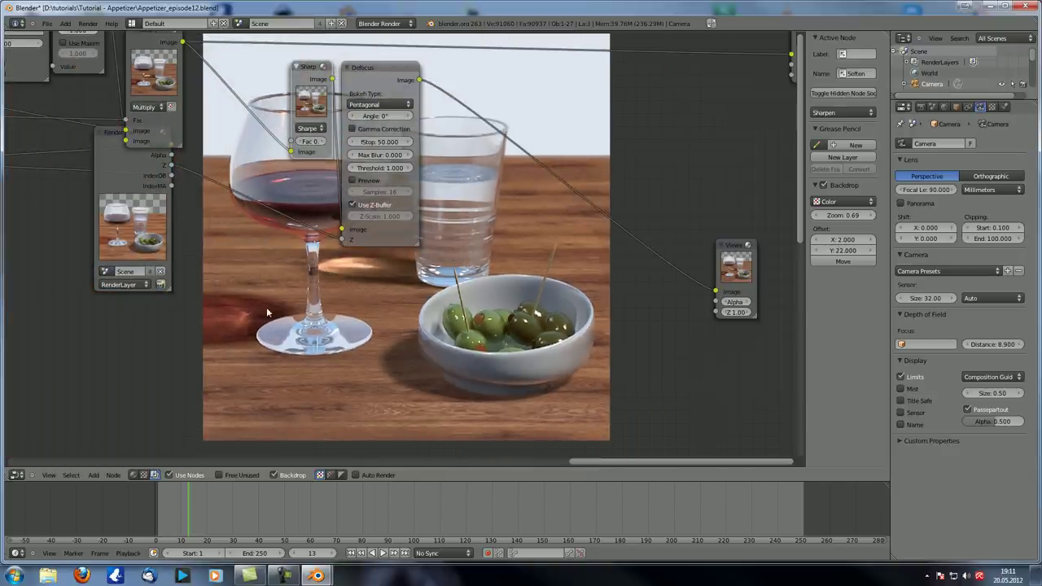
{"action": "key", "text": "shift+a"}
{"action": "mouse_move", "coordinate": [259, 289]}
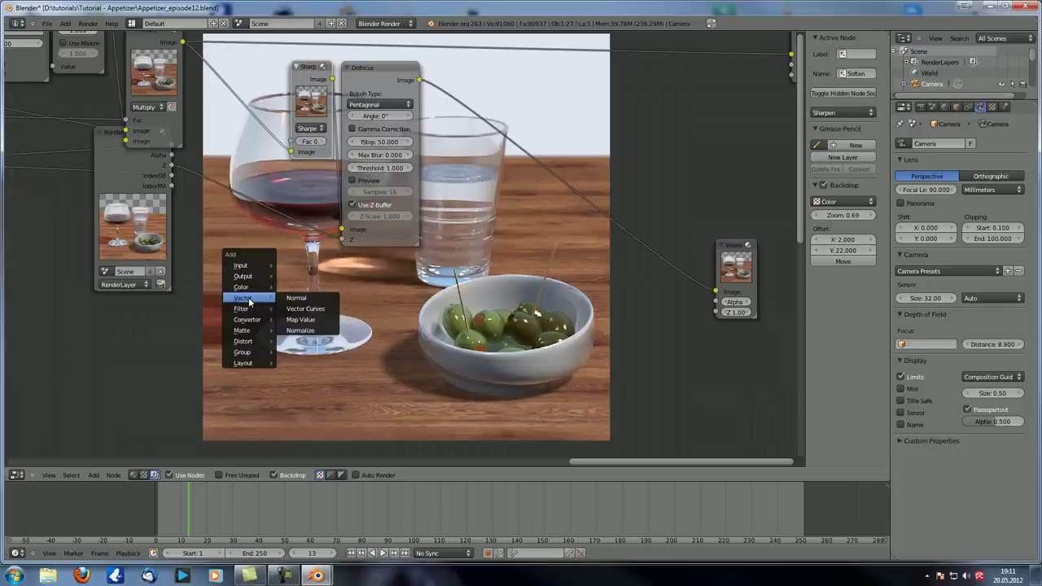
Add a Lens Distortion node below Defocus, feed it Multiply's Image, and set Distort to 1.000.
{"action": "mouse_move", "coordinate": [251, 342]}
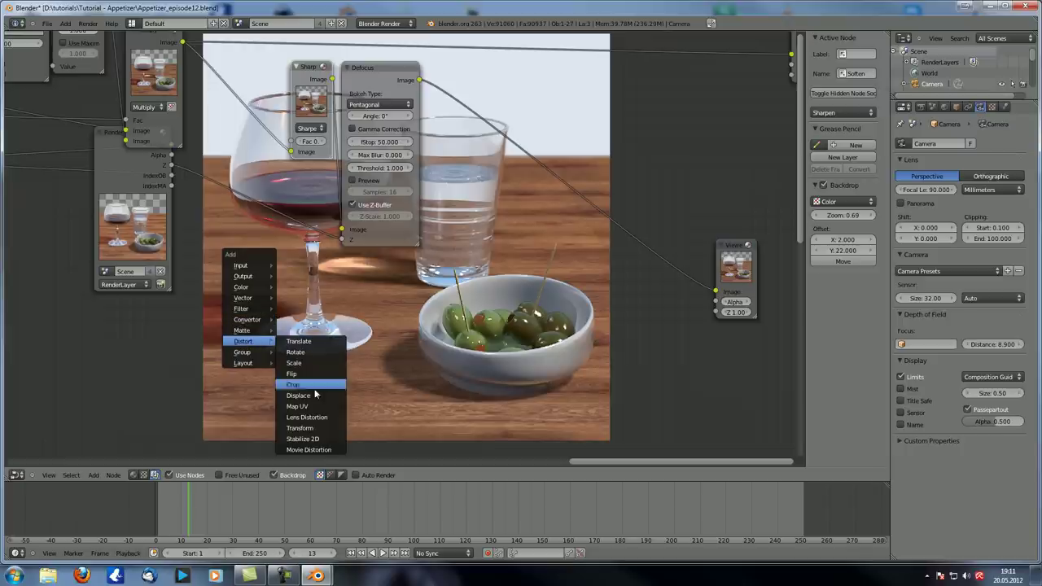
{"action": "left_click", "coordinate": [314, 417]}
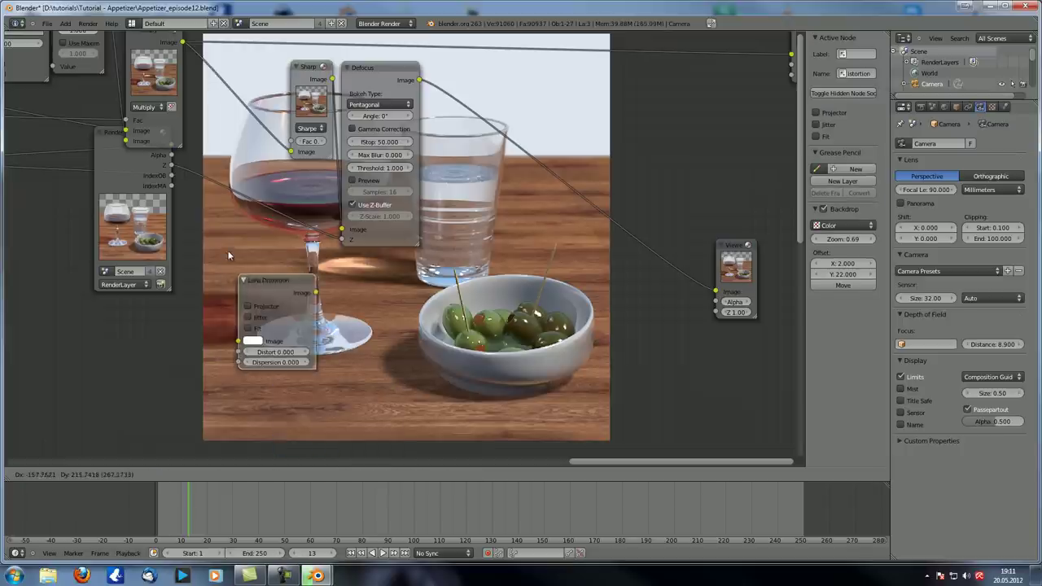
{"action": "left_click", "coordinate": [235, 266]}
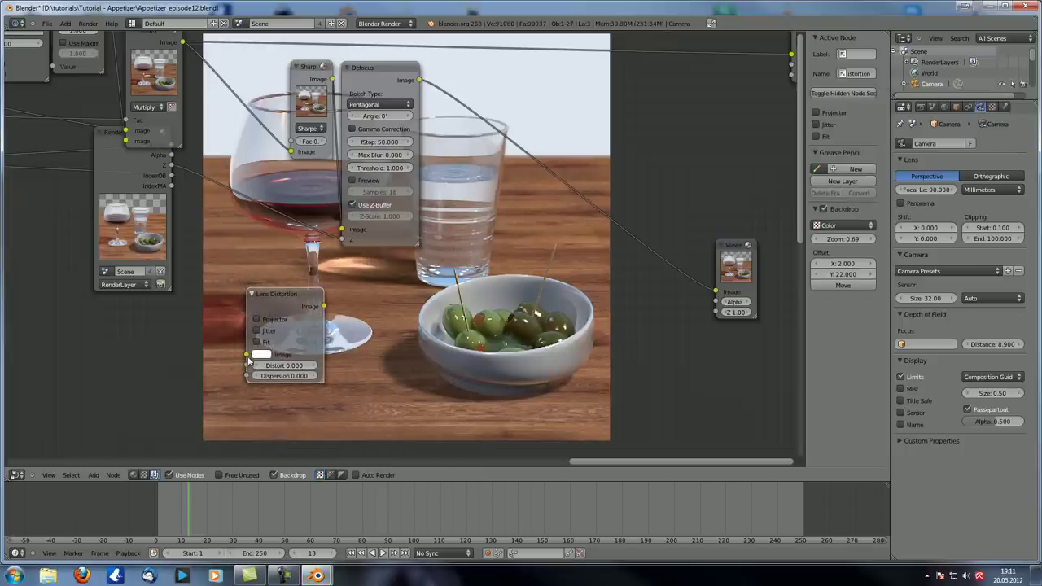
{"action": "middle_click_drag", "start_coordinate": [209, 246], "coordinate": [219, 267]}
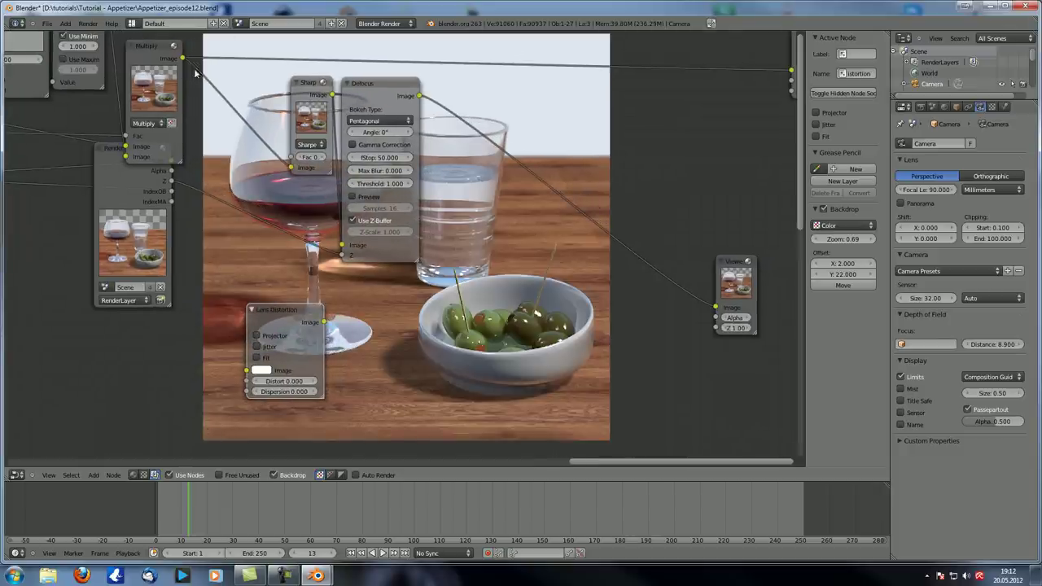
{"action": "left_click_drag", "start_coordinate": [184, 62], "coordinate": [244, 372]}
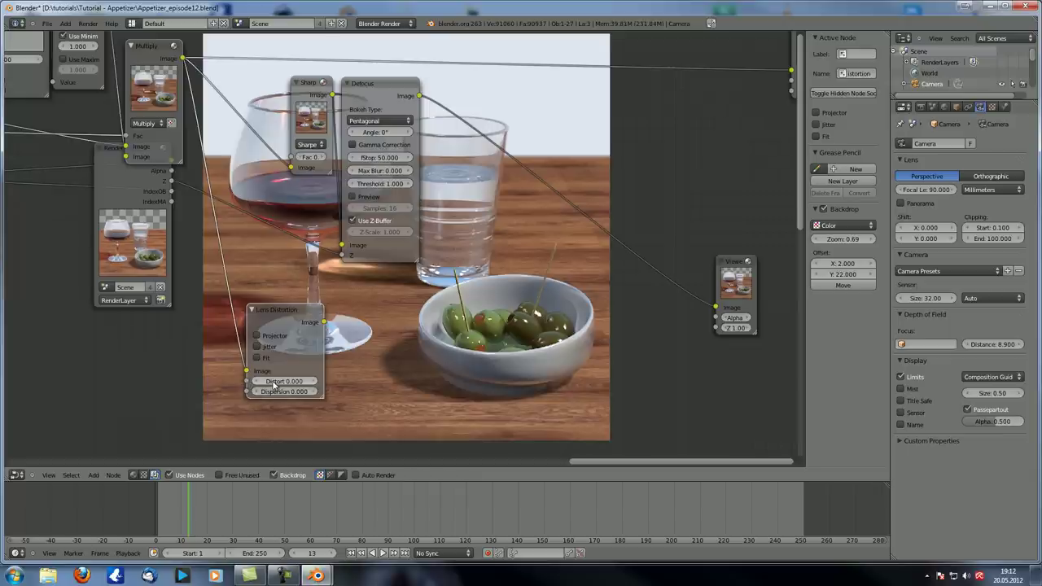
{"action": "left_click_drag", "start_coordinate": [283, 381], "coordinate": [752, 389]}
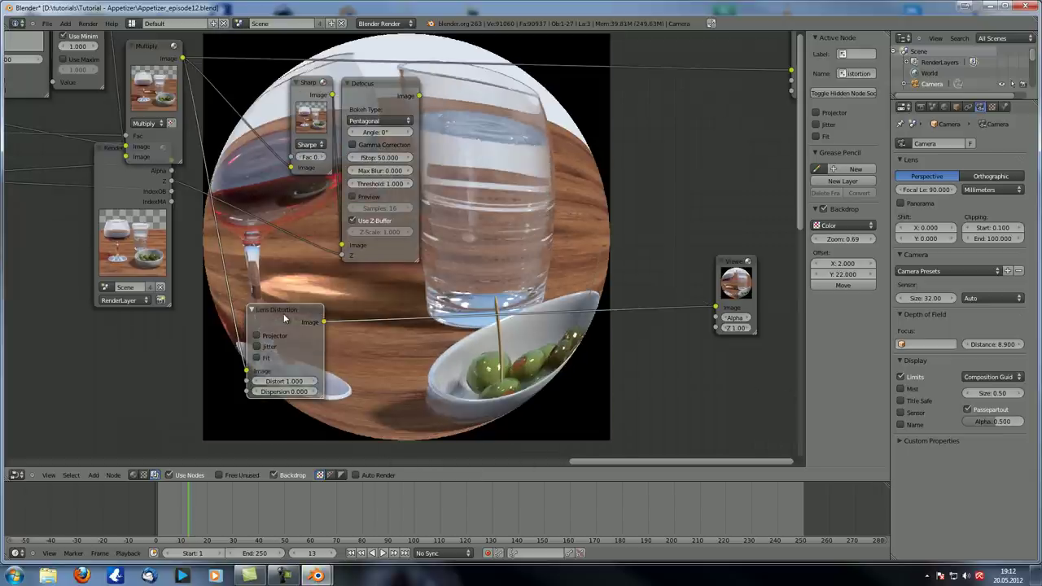
Add a Math node beside the Lens Distortion node.
{"action": "key", "text": "shift+a"}
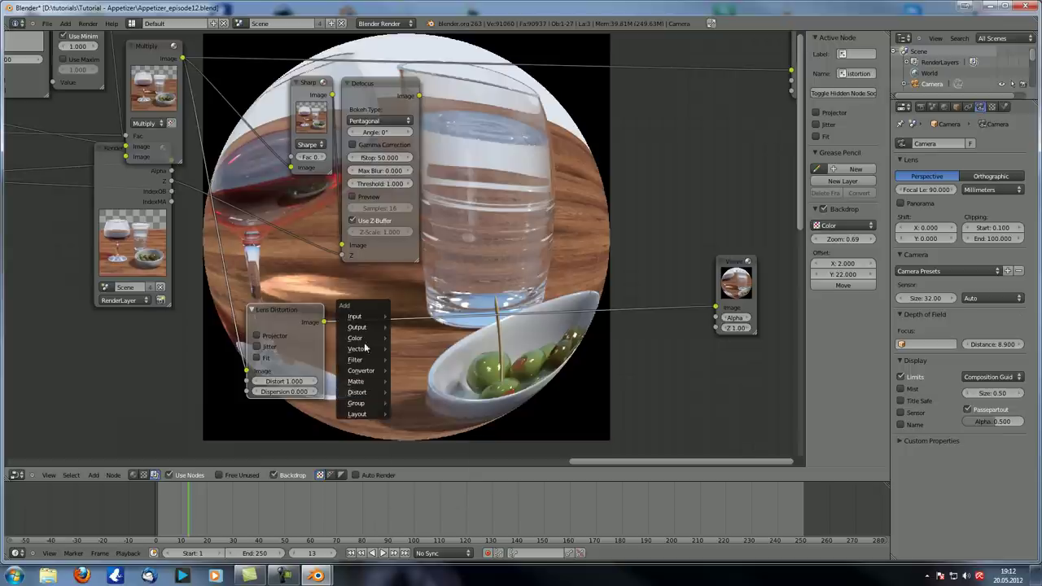
{"action": "mouse_move", "coordinate": [364, 338]}
{"action": "mouse_move", "coordinate": [364, 362]}
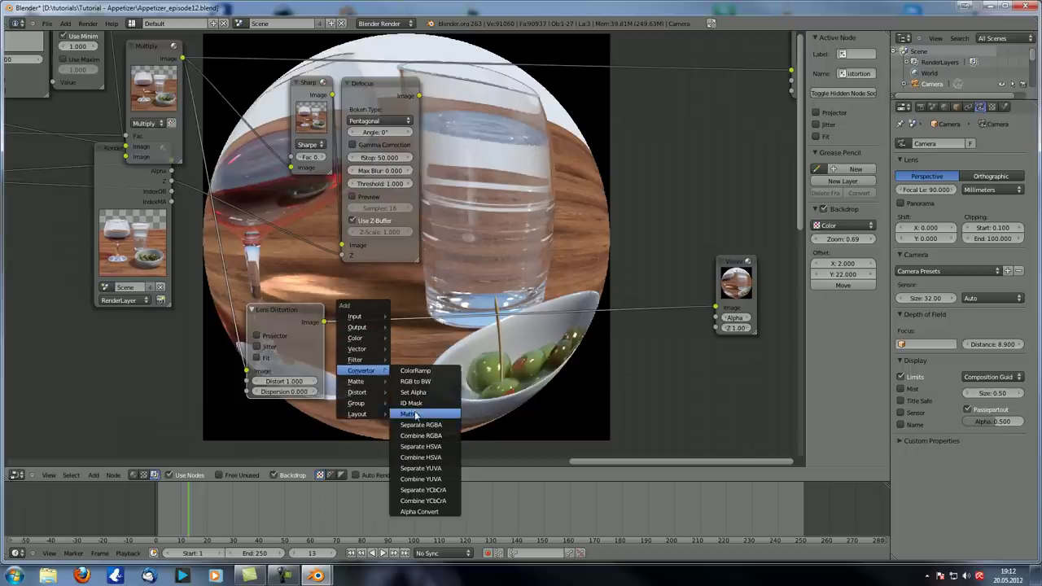
{"action": "left_click", "coordinate": [424, 414]}
{"action": "left_click", "coordinate": [377, 338]}
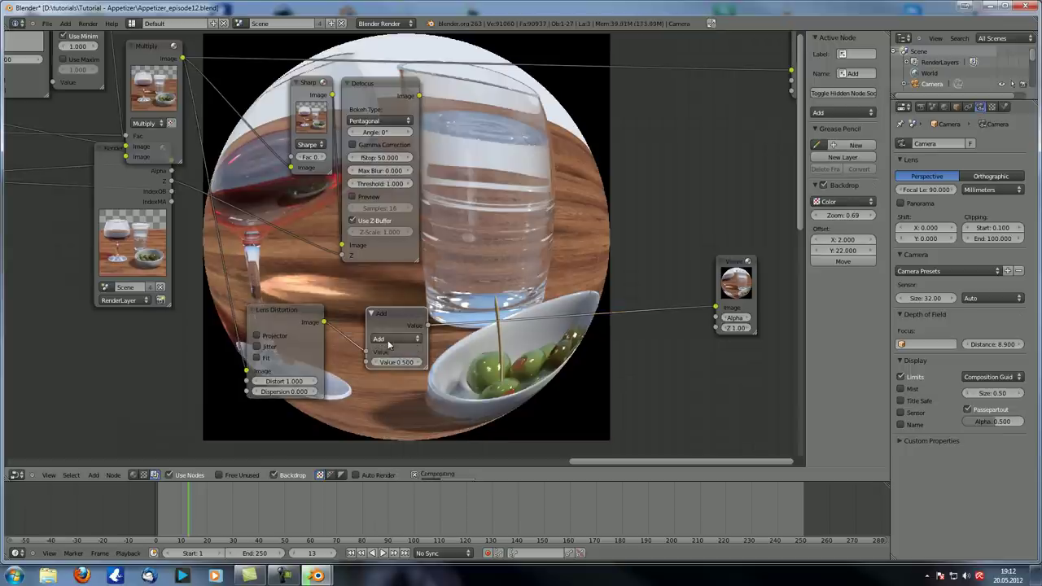
Set the Math operation to Greater Than with Value 0.000 and tidy the nodes.
{"action": "left_click", "coordinate": [390, 340]}
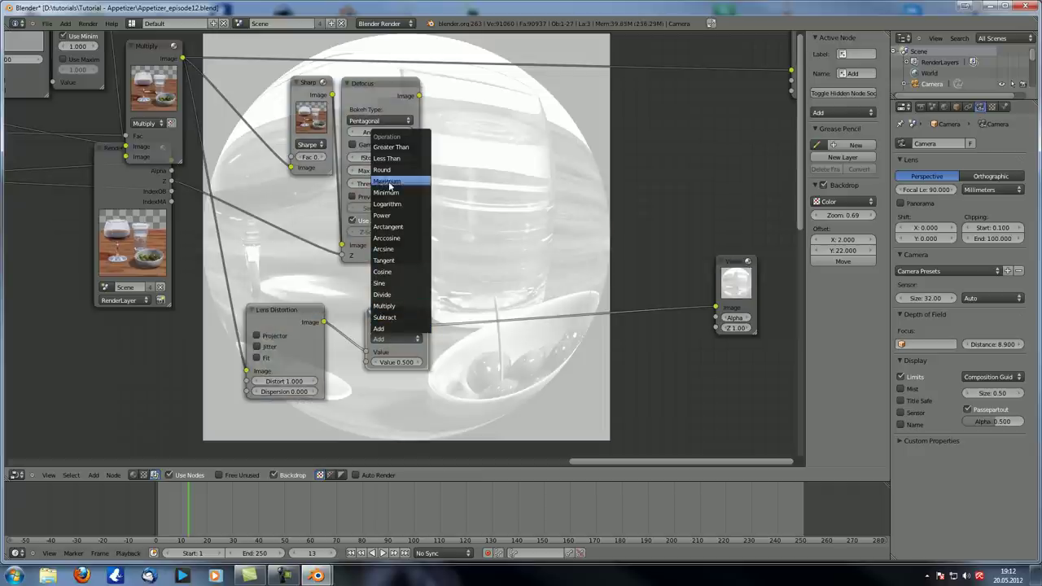
{"action": "left_click", "coordinate": [391, 146]}
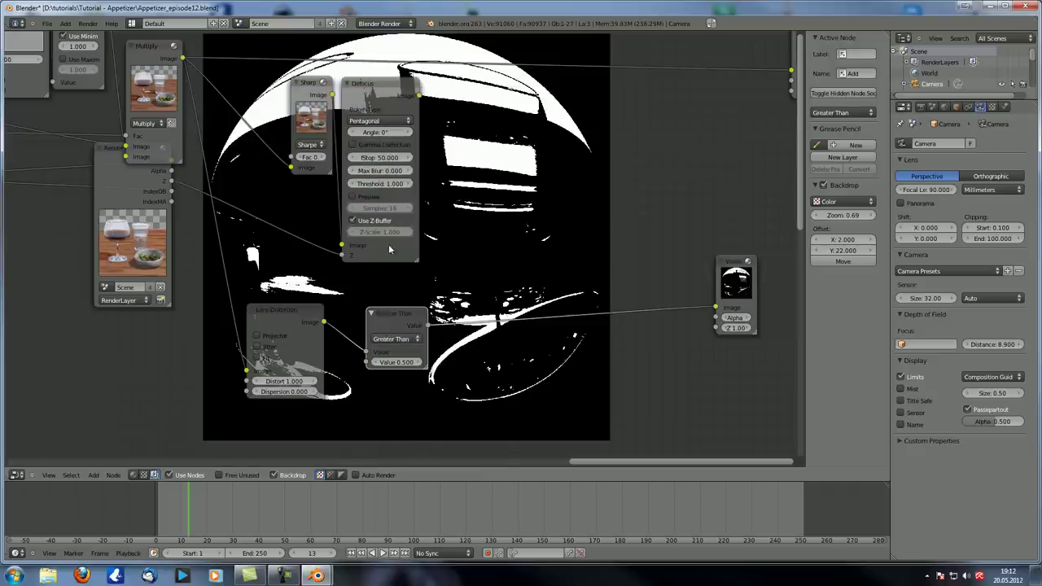
{"action": "left_click", "coordinate": [397, 362]}
{"action": "type", "text": "0"}
{"action": "key", "text": "Return"}
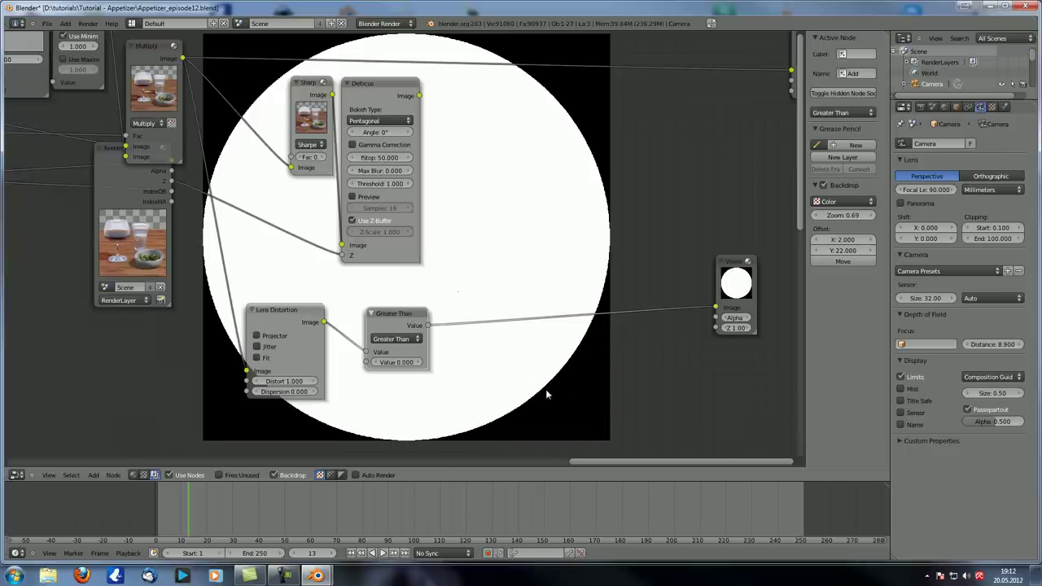
{"action": "middle_click_drag", "start_coordinate": [499, 223], "coordinate": [397, 202]}
{"action": "left_click_drag", "start_coordinate": [290, 303], "coordinate": [264, 302]}
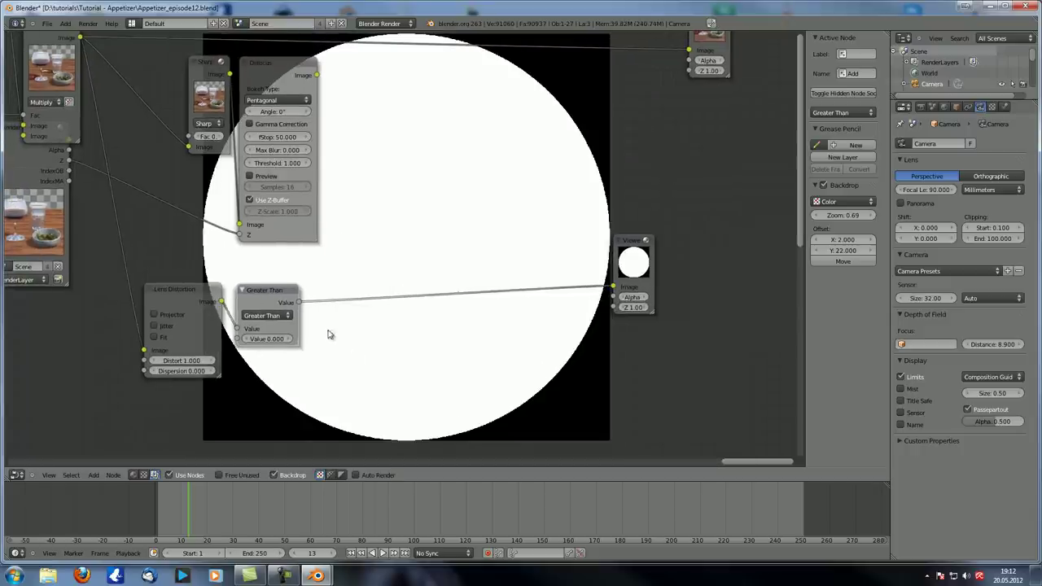
{"action": "middle_click_drag", "start_coordinate": [333, 333], "coordinate": [388, 328]}
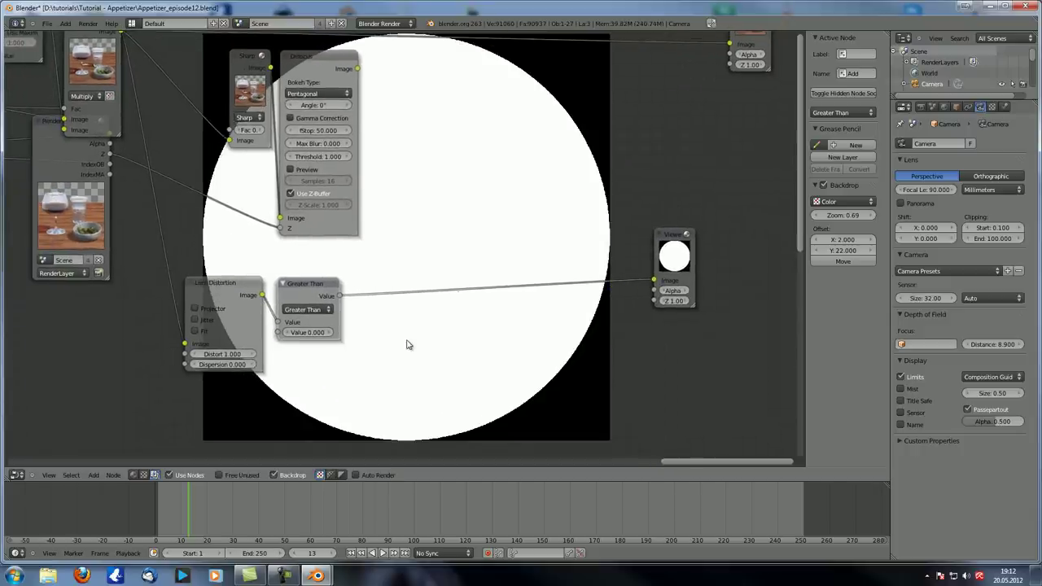
Insert a Blur node on the mask-to-Viewer link and set its filter to Fast Gaussian.
{"action": "key", "text": "shift+a"}
{"action": "mouse_move", "coordinate": [383, 331]}
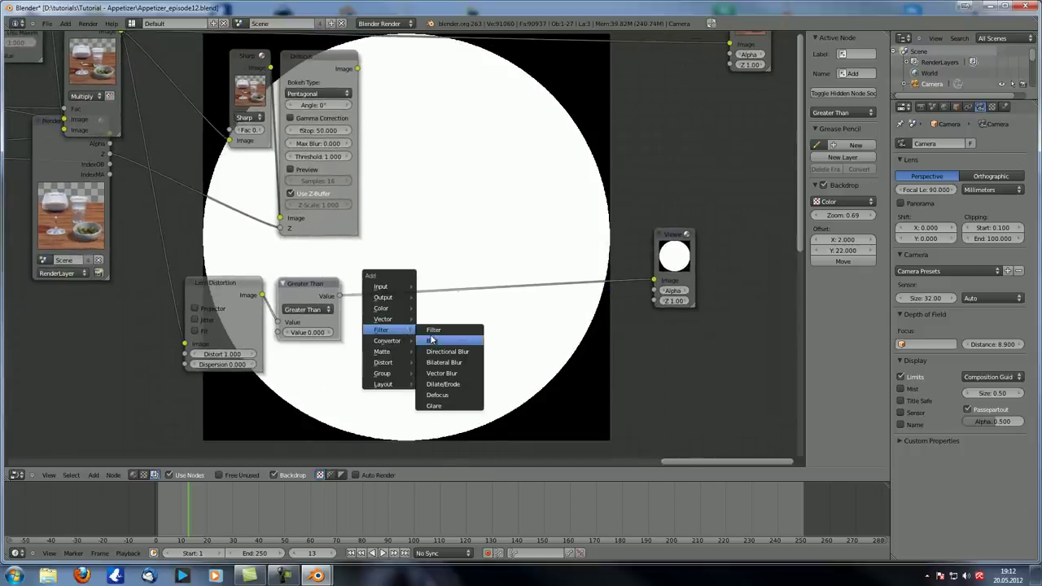
{"action": "left_click", "coordinate": [426, 333]}
{"action": "left_click", "coordinate": [398, 277]}
{"action": "left_click", "coordinate": [409, 330]}
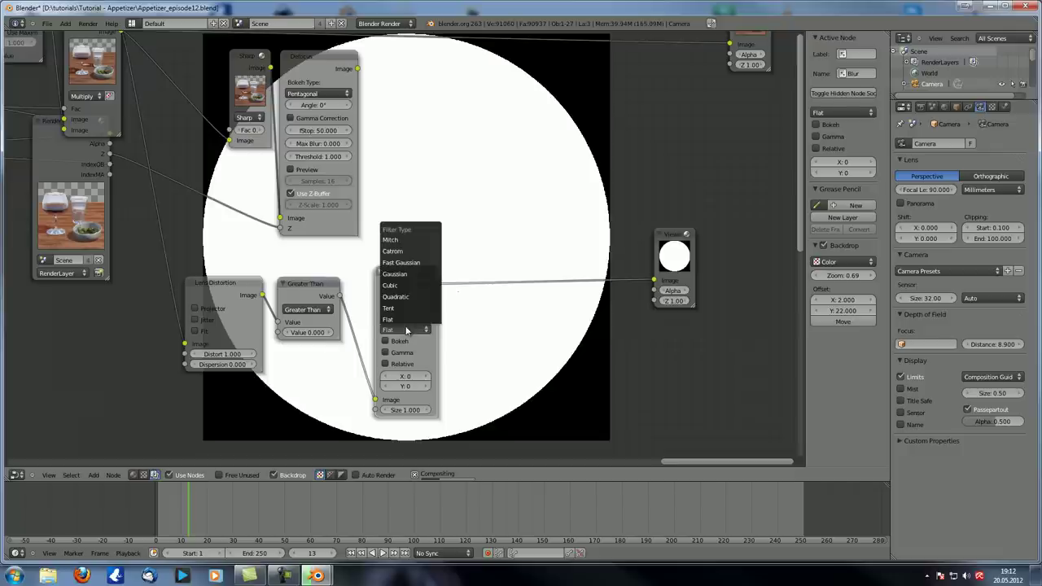
{"action": "left_click", "coordinate": [405, 262]}
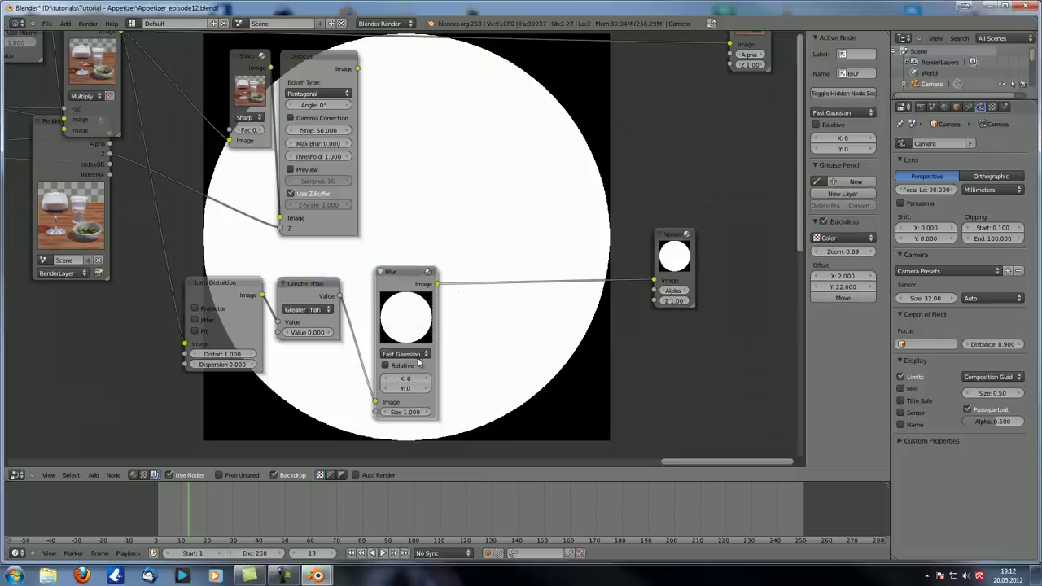
Enable Relative size with Y aspect correction and set X and Y blur to 20%.
{"action": "left_click", "coordinate": [399, 366]}
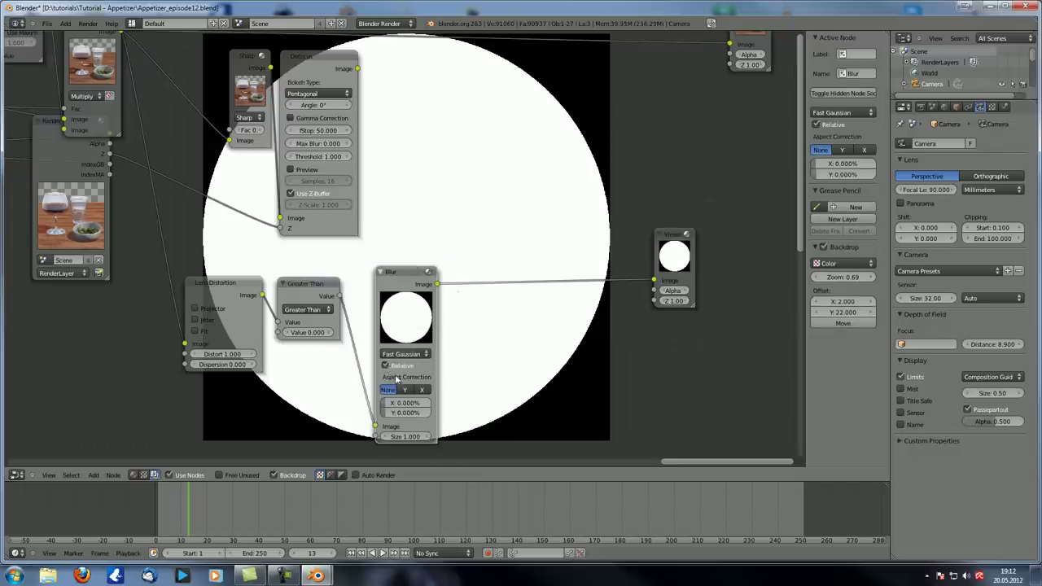
{"action": "left_click", "coordinate": [405, 391]}
{"action": "left_click", "coordinate": [402, 403]}
{"action": "type", "text": "20"}
{"action": "key", "text": "Return"}
{"action": "left_click", "coordinate": [403, 413]}
{"action": "type", "text": "20"}
{"action": "key", "text": "Return"}
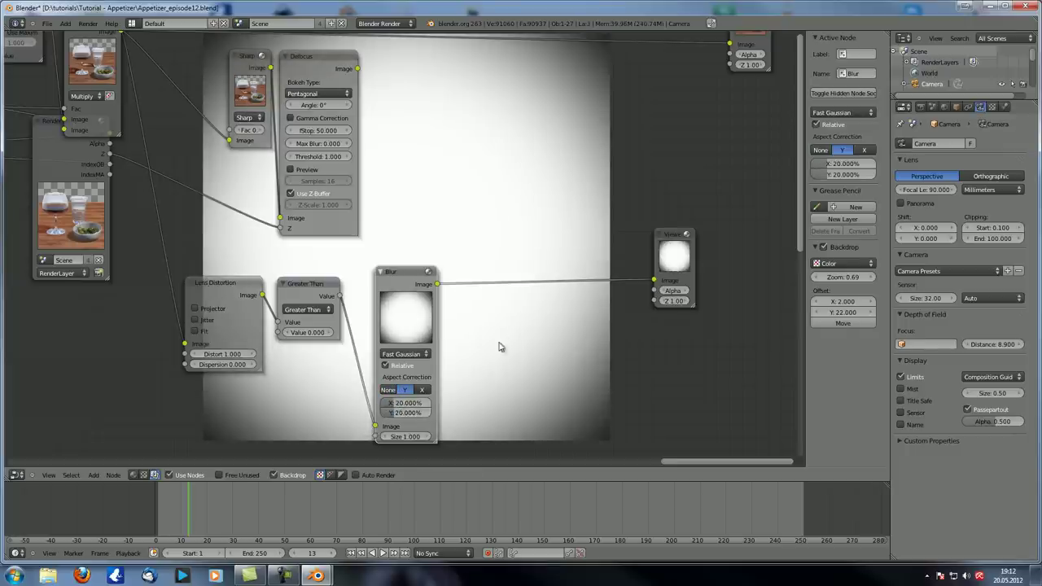
{"action": "middle_click_drag", "start_coordinate": [507, 339], "coordinate": [434, 313]}
{"action": "scroll", "coordinate": [434, 314], "scroll_direction": "down", "scroll_amount": 2}
{"action": "scroll", "coordinate": [380, 249], "scroll_direction": "up", "scroll_amount": 3, "text": "shift"}
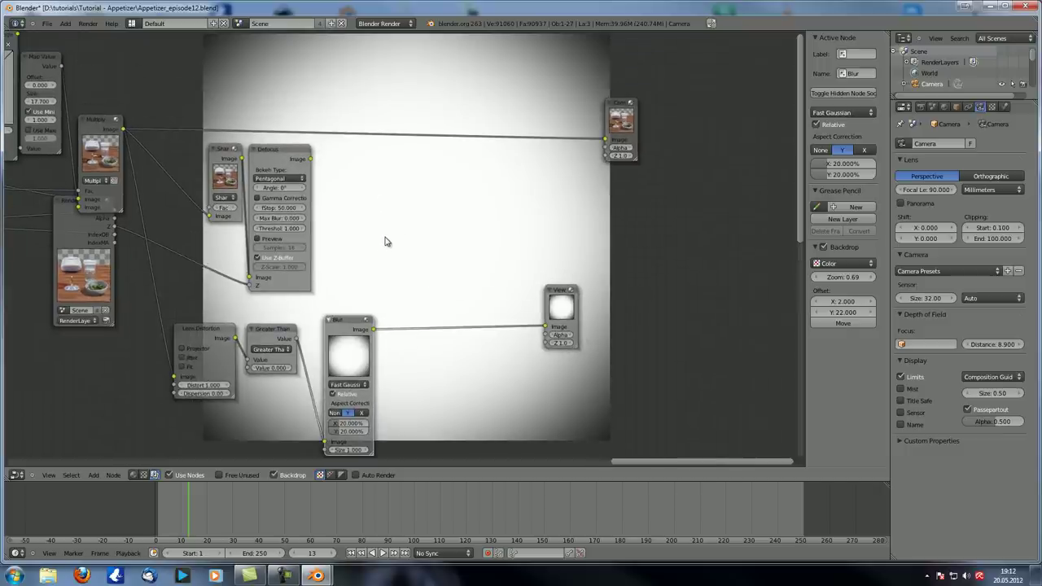
Add a Mix node set to Multiply, fed by the Defocus image.
{"action": "key", "text": "shift+a"}
{"action": "mouse_move", "coordinate": [375, 216]}
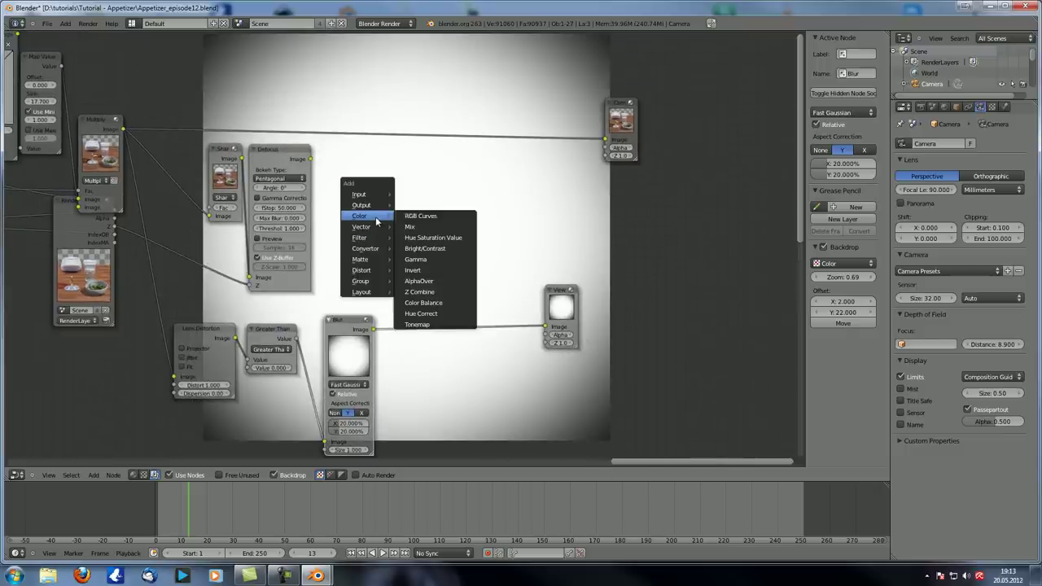
{"action": "left_click", "coordinate": [420, 229]}
{"action": "left_click", "coordinate": [403, 181]}
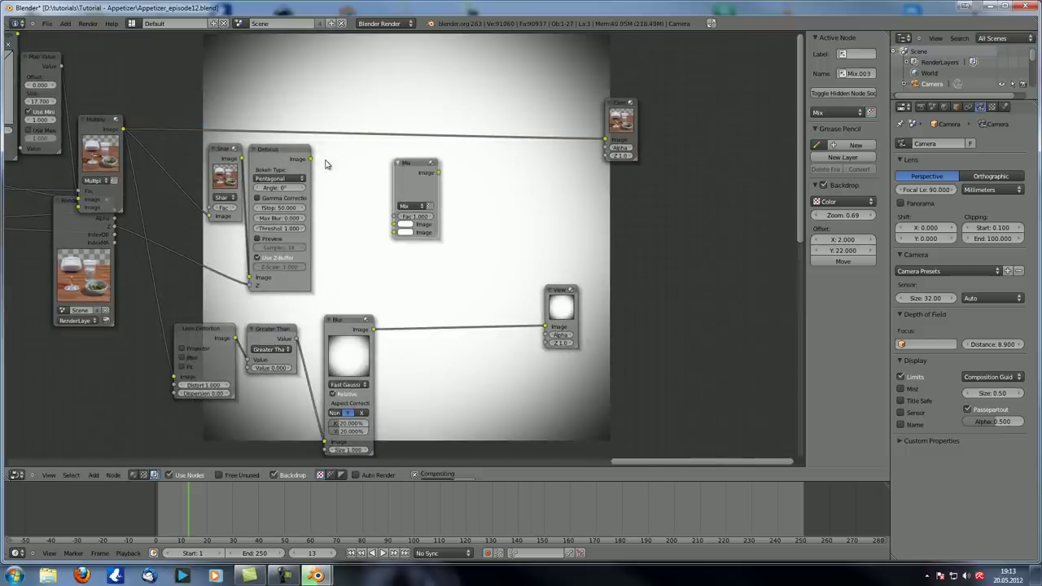
{"action": "left_click_drag", "start_coordinate": [312, 160], "coordinate": [394, 224]}
{"action": "left_click", "coordinate": [411, 206]}
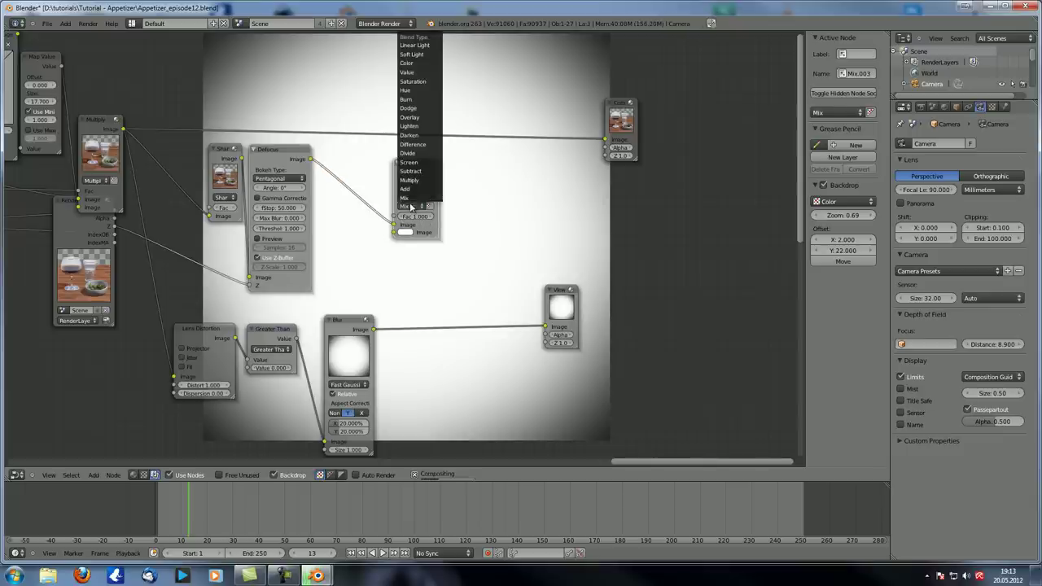
{"action": "left_click", "coordinate": [424, 180]}
Connect the blurred mask to the Multiply node's Fac instead of its second image input.
{"action": "left_click_drag", "start_coordinate": [424, 180], "coordinate": [495, 193]}
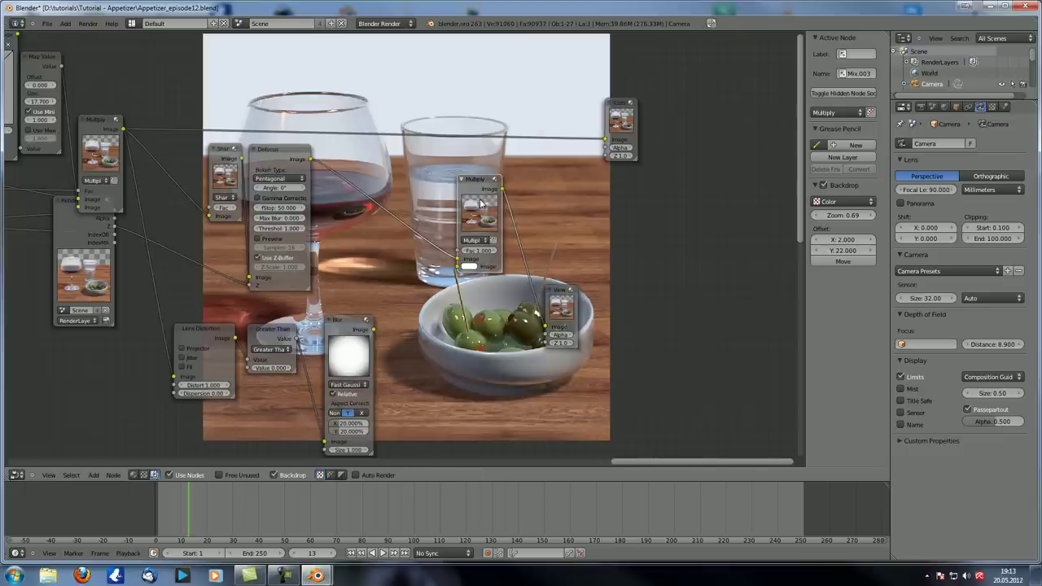
{"action": "left_click_drag", "start_coordinate": [373, 329], "coordinate": [457, 266]}
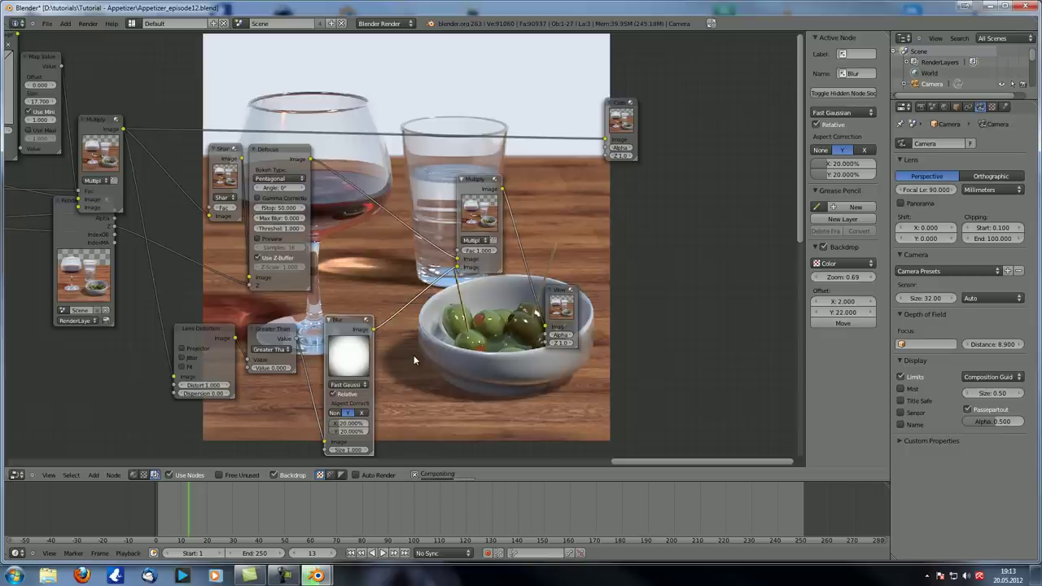
{"action": "middle_click_drag", "start_coordinate": [420, 355], "coordinate": [377, 363]}
{"action": "left_click_drag", "start_coordinate": [328, 332], "coordinate": [410, 255]}
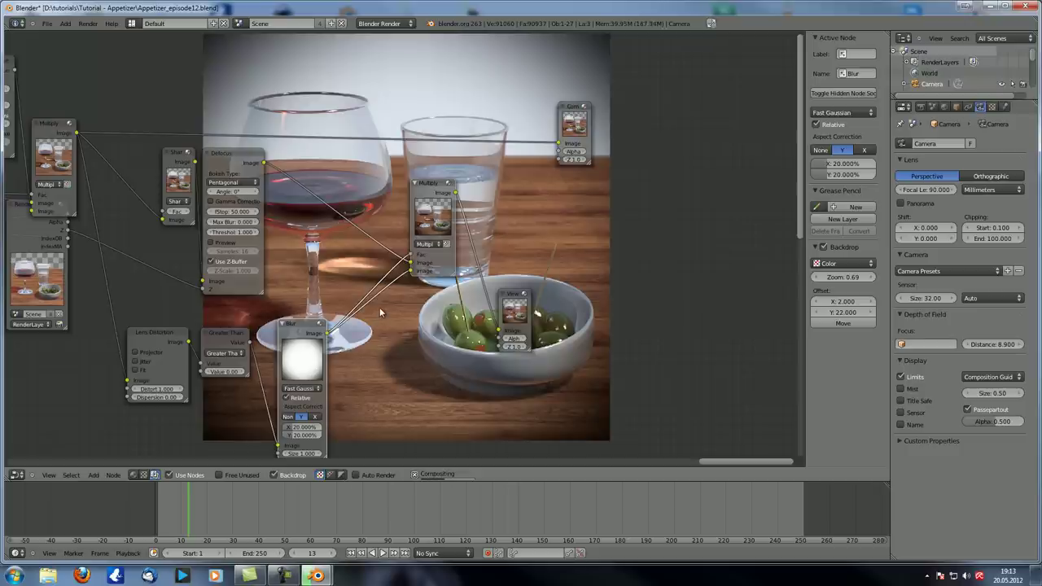
{"action": "right_click_drag", "start_coordinate": [379, 280], "coordinate": [395, 298], "text": "ctrl"}
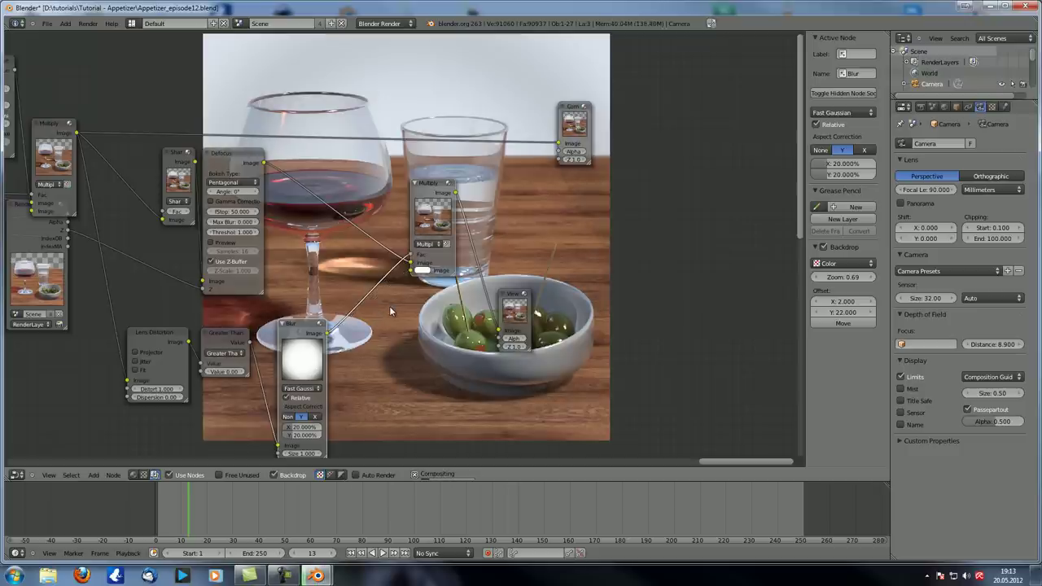
{"action": "middle_click_drag", "start_coordinate": [410, 351], "coordinate": [466, 360]}
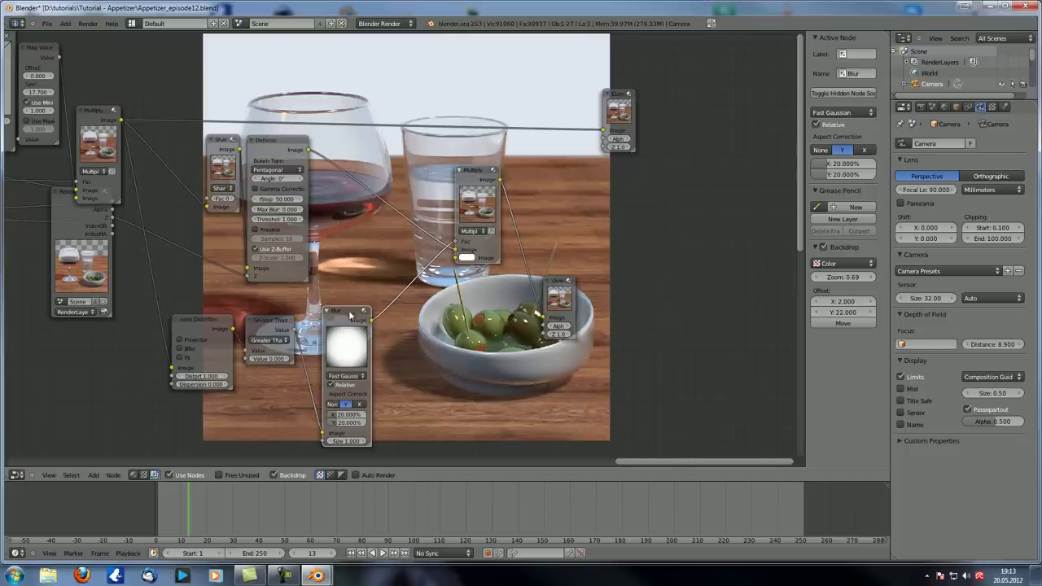
Insert an Invert node into the mask chain between the Blur and the Multiply factor.
{"action": "left_click_drag", "start_coordinate": [337, 313], "coordinate": [321, 311]}
{"action": "key", "text": "shift+a"}
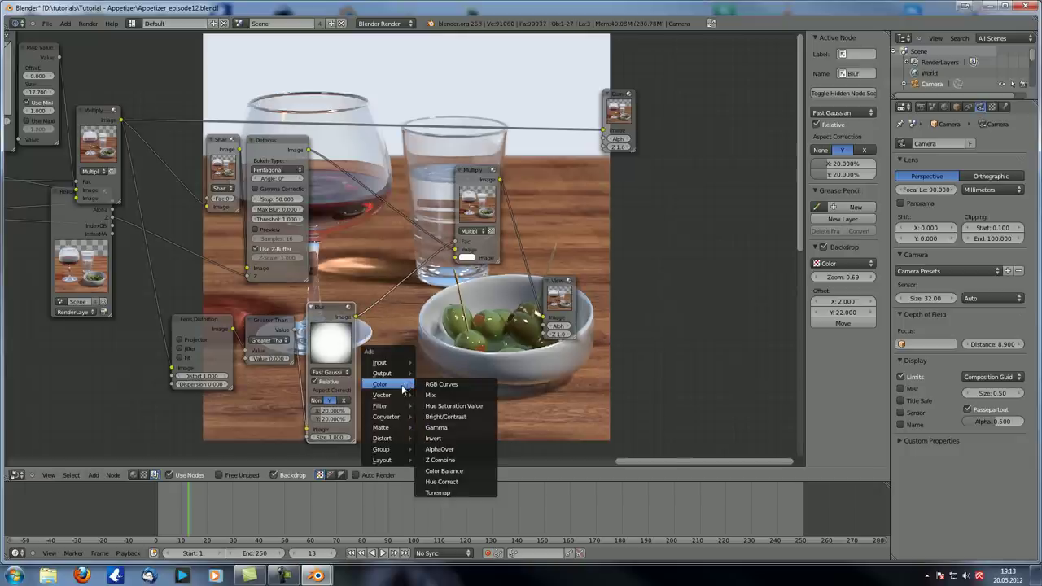
{"action": "mouse_move", "coordinate": [392, 396]}
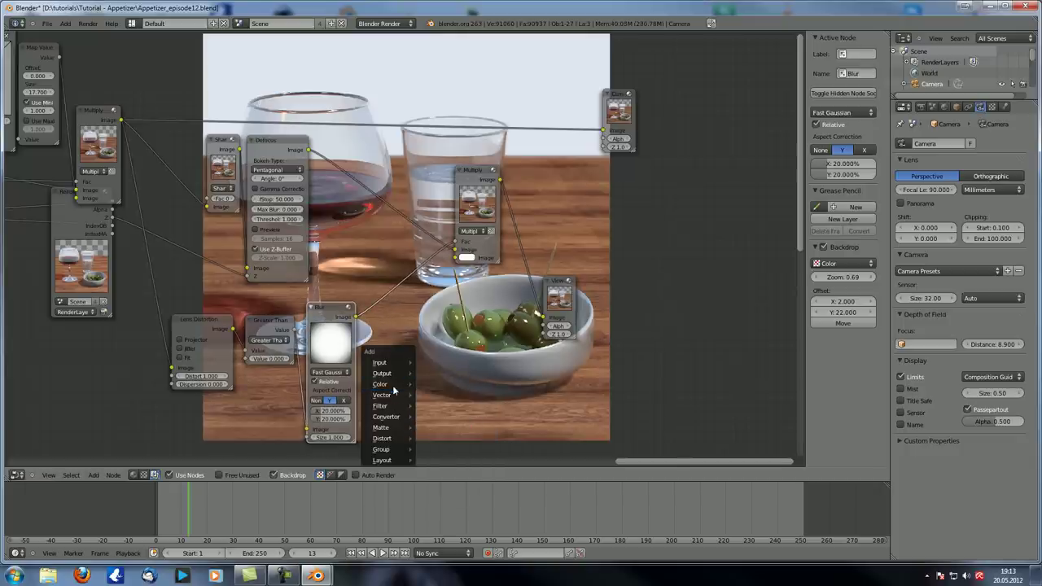
{"action": "left_click", "coordinate": [447, 443]}
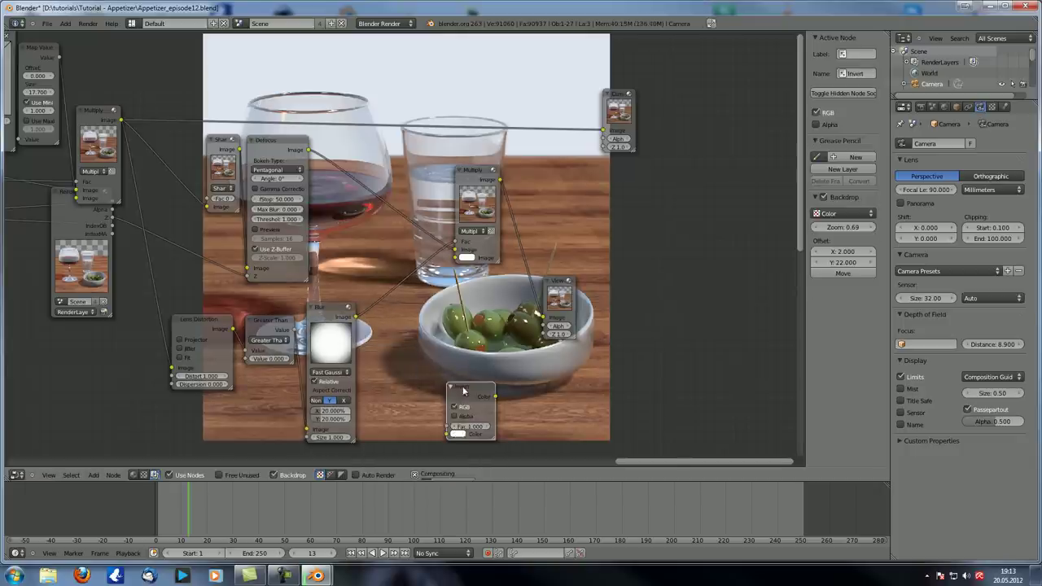
{"action": "left_click", "coordinate": [416, 290]}
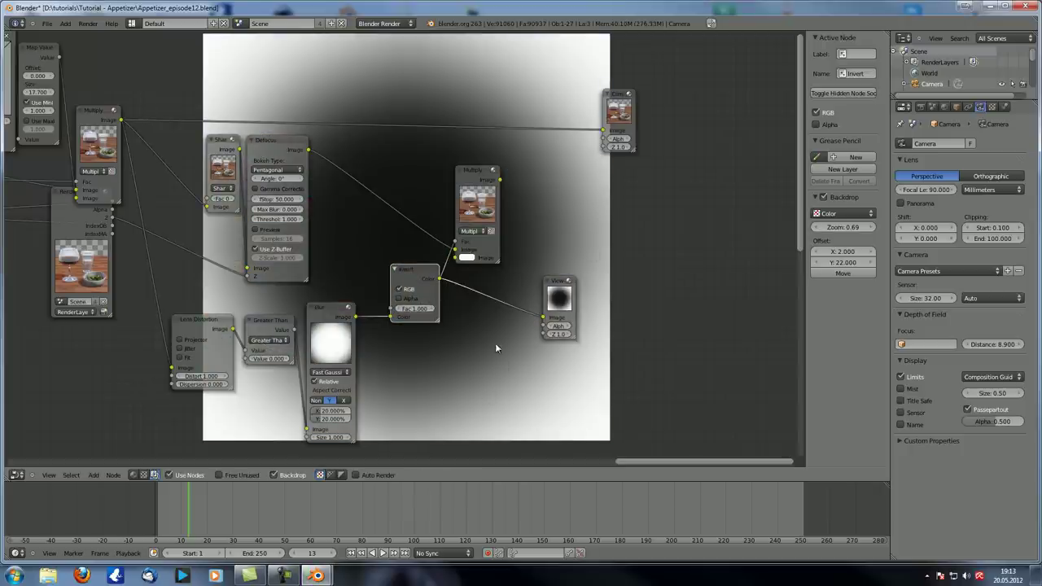
Preview the Multiply node's result in the Viewer.
{"action": "left_click", "coordinate": [483, 253], "text": "ctrl+shift"}
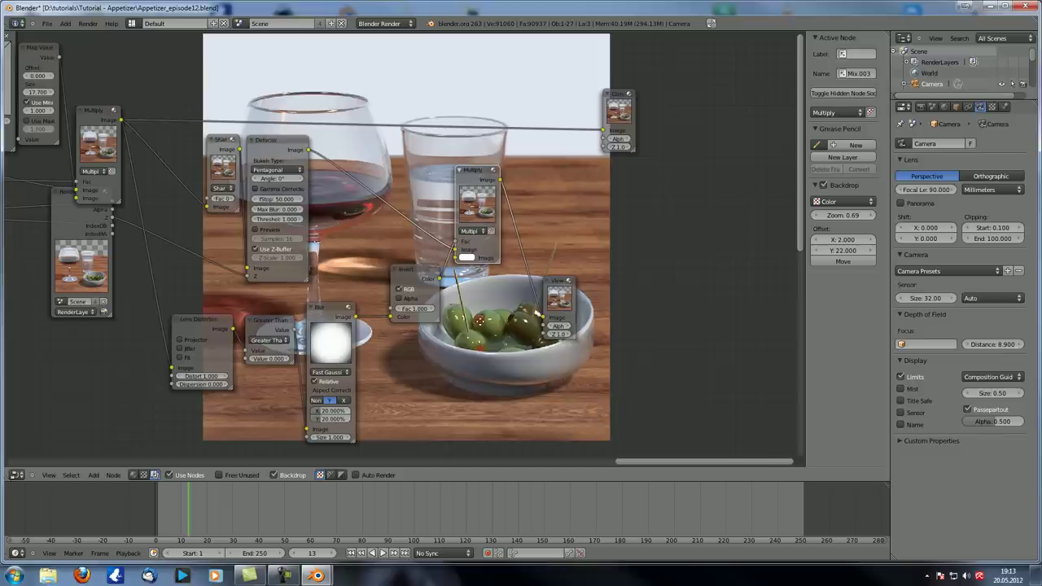
{"action": "mouse_move", "coordinate": [486, 298]}
{"action": "middle_mouse_down"}
{"action": "mouse_move", "coordinate": [372, 207]}
{"action": "mouse_move", "coordinate": [482, 304]}
{"action": "middle_mouse_up"}
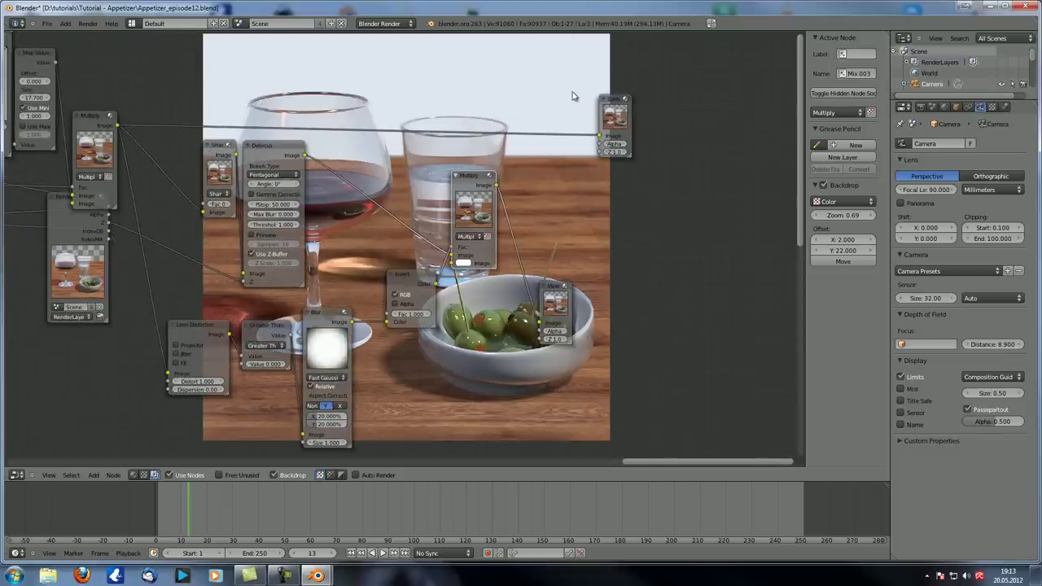
{"action": "left_click", "coordinate": [422, 282]}
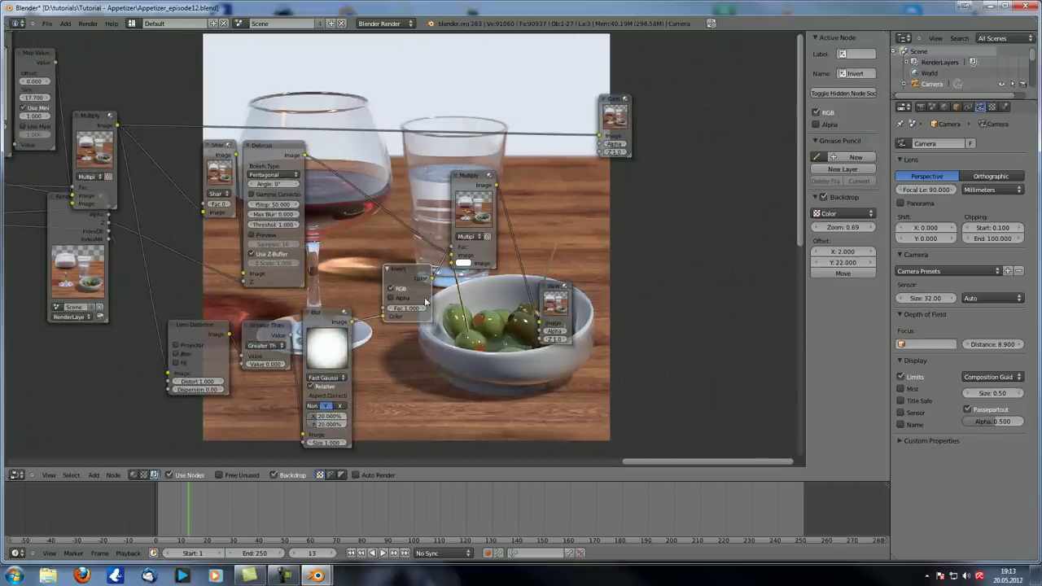
{"action": "scroll", "coordinate": [431, 324], "scroll_direction": "down", "scroll_amount": 2}
Rearrange the Multiply node beside the glass and the Viewer node beside the bowl.
{"action": "left_click_drag", "start_coordinate": [461, 216], "coordinate": [482, 206]}
{"action": "left_click_drag", "start_coordinate": [531, 302], "coordinate": [600, 297]}
{"action": "left_click_drag", "start_coordinate": [480, 215], "coordinate": [533, 211]}
{"action": "left_click_drag", "start_coordinate": [600, 298], "coordinate": [616, 282]}
{"action": "left_click_drag", "start_coordinate": [538, 227], "coordinate": [556, 242]}
Set the Multiply node's colour to a dark, near-black violet-blue.
{"action": "left_click", "coordinate": [554, 284]}
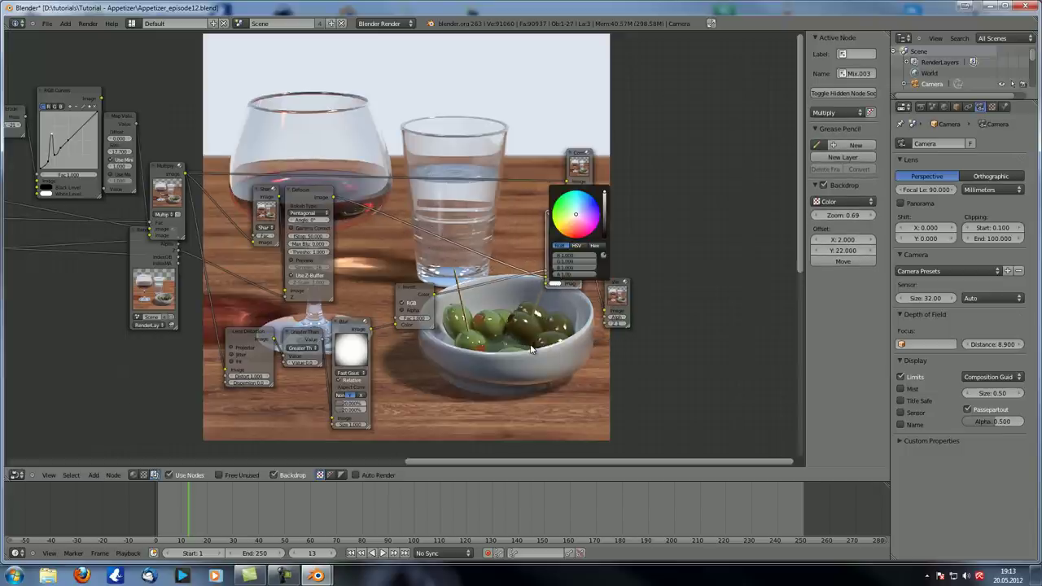
{"action": "left_click", "coordinate": [555, 284]}
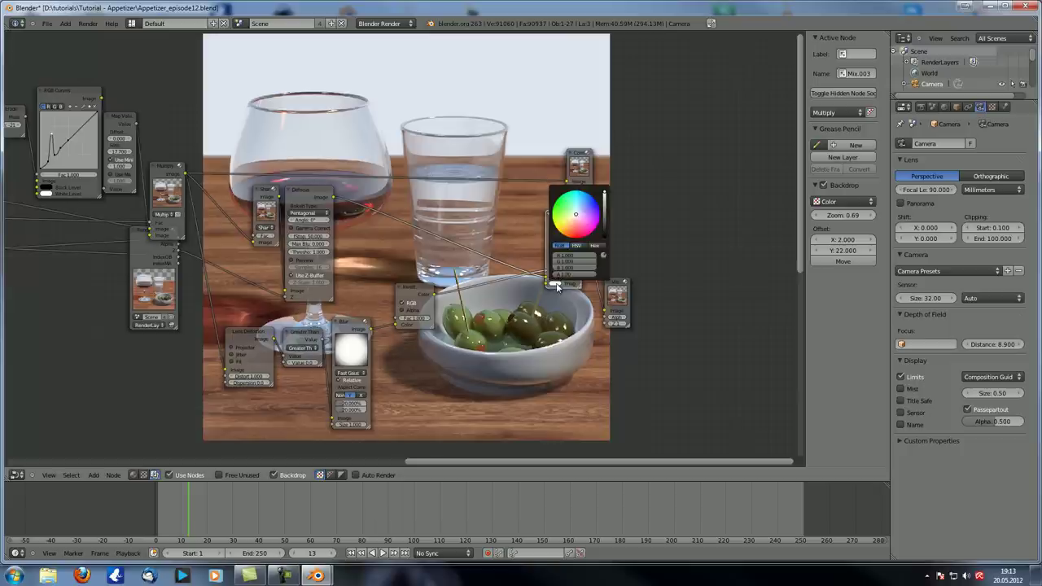
{"action": "left_click", "coordinate": [585, 219]}
{"action": "left_click", "coordinate": [605, 215]}
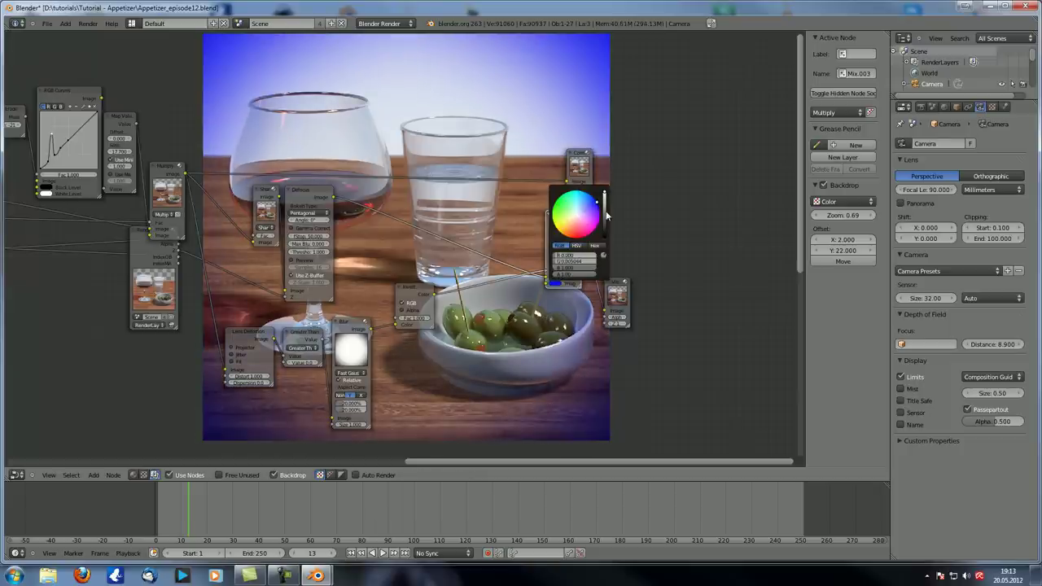
{"action": "left_click_drag", "start_coordinate": [606, 215], "coordinate": [607, 235]}
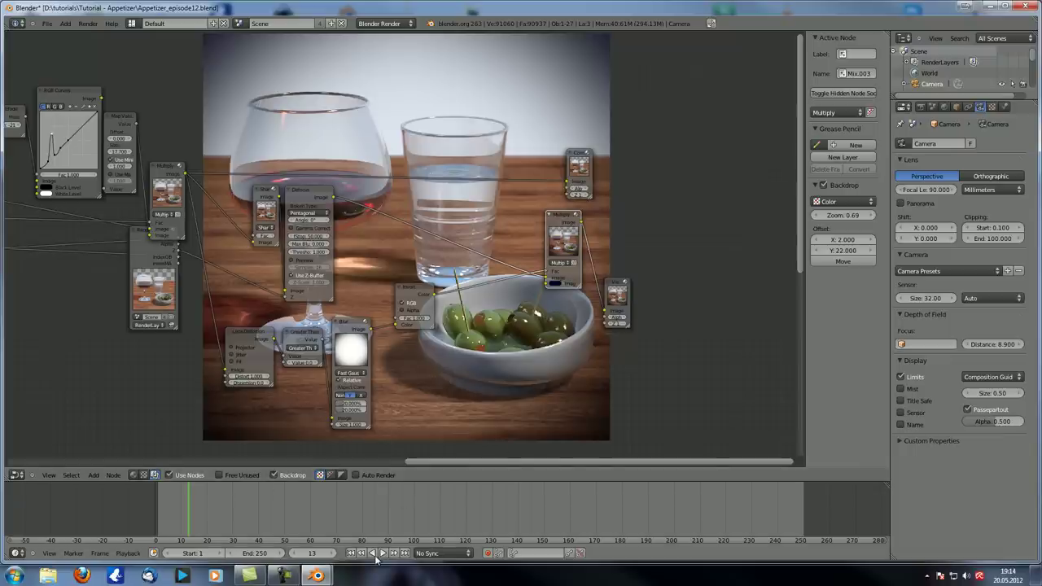
Duplicate the Greater Than math node onto the Blur-to-Invert link.
{"action": "scroll", "coordinate": [418, 276], "scroll_direction": "up", "scroll_amount": 2}
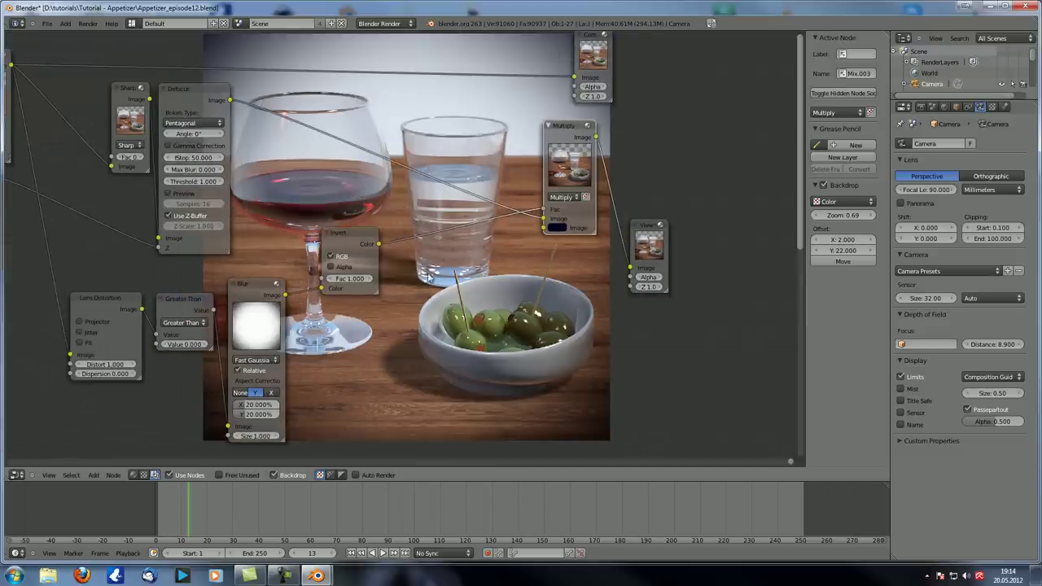
{"action": "left_click_drag", "start_coordinate": [355, 243], "coordinate": [416, 235]}
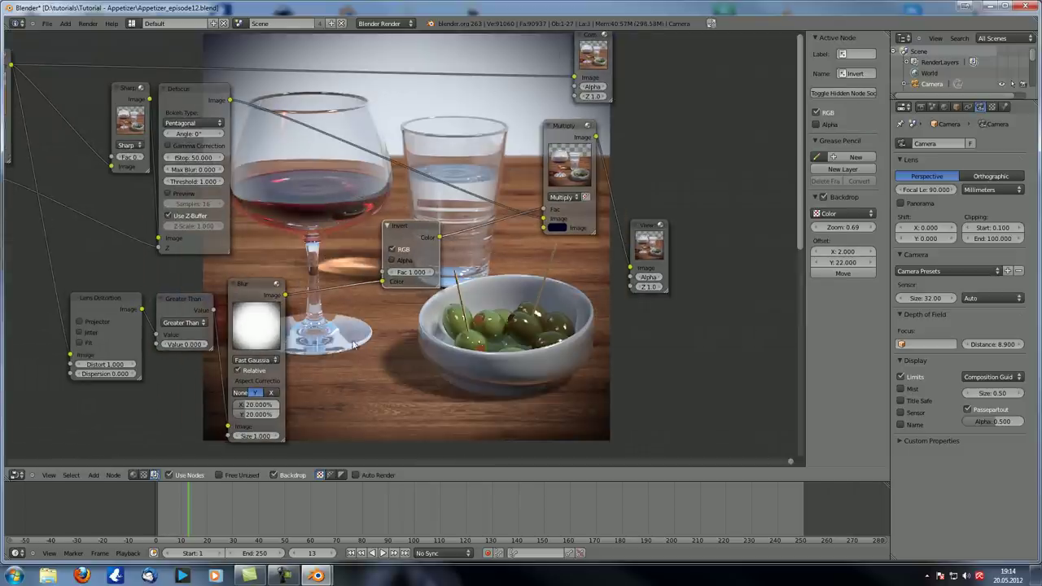
{"action": "key", "text": "shift+a"}
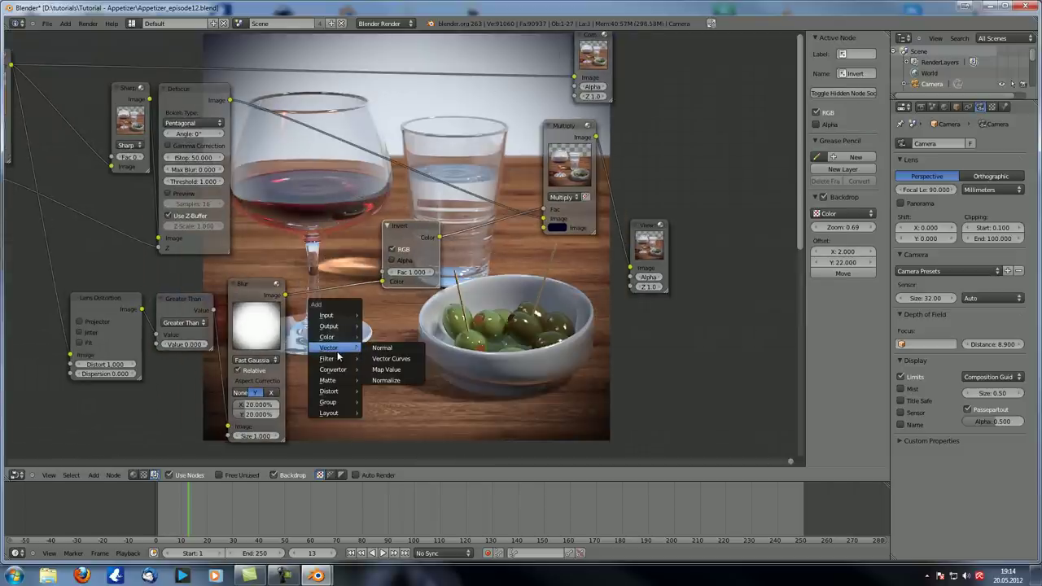
{"action": "left_click", "coordinate": [197, 306]}
{"action": "key", "text": "shift+d"}
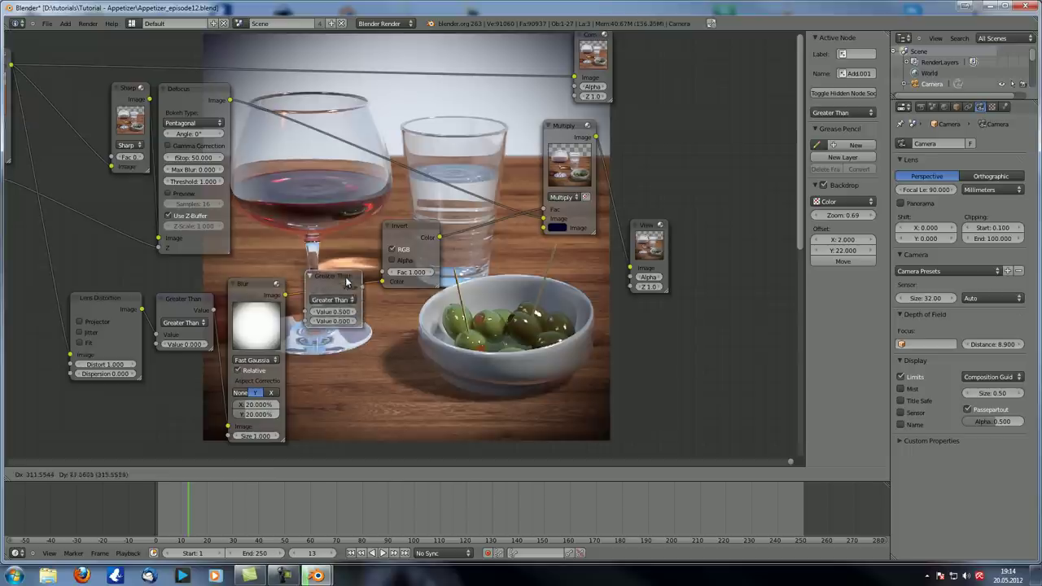
{"action": "left_click", "coordinate": [335, 285]}
Switch the copied math node to Add with a value of 0.600.
{"action": "left_click", "coordinate": [333, 298]}
{"action": "left_click", "coordinate": [330, 291]}
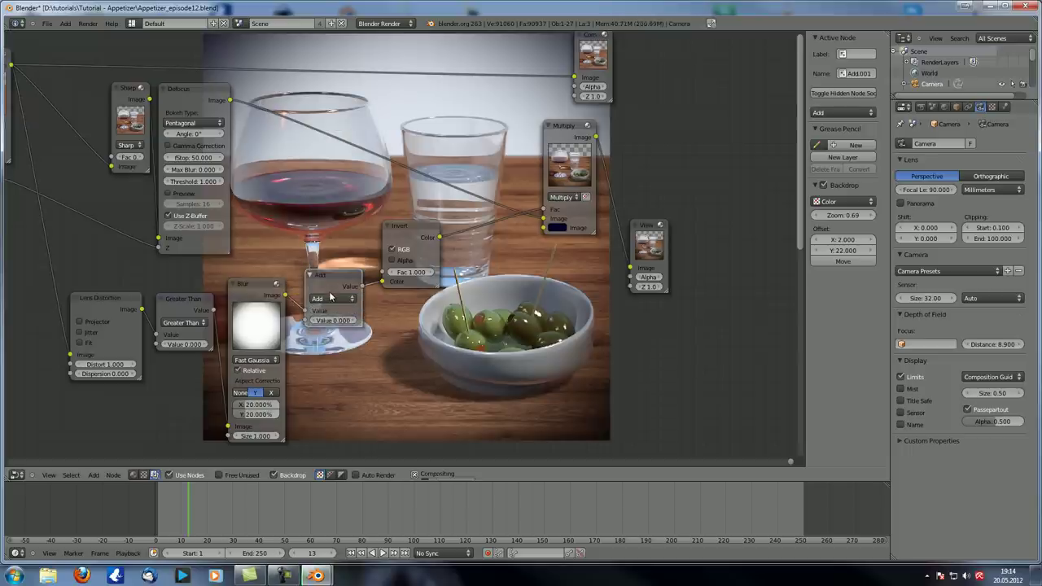
{"action": "left_click", "coordinate": [340, 321]}
{"action": "key", "text": "Return"}
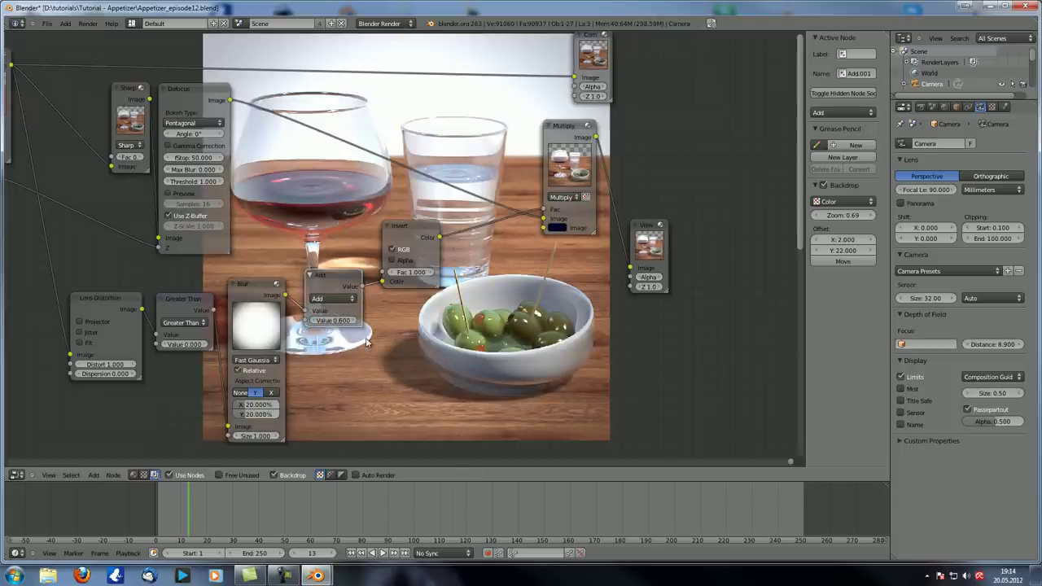
{"action": "scroll", "coordinate": [340, 319], "scroll_direction": "up", "scroll_amount": 3}
{"action": "scroll", "coordinate": [339, 299], "scroll_direction": "down", "scroll_amount": 1}
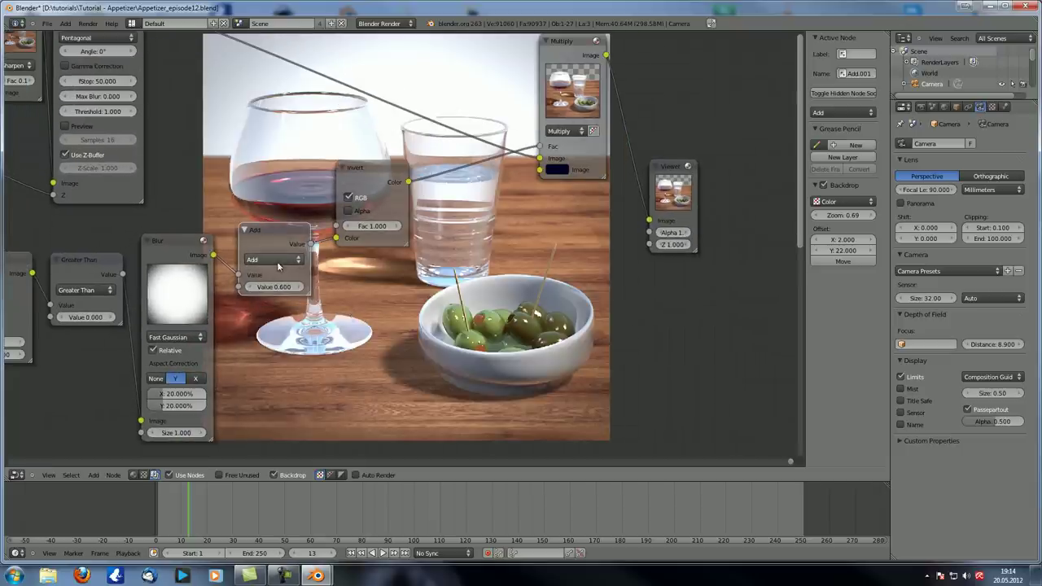
{"action": "left_click_drag", "start_coordinate": [380, 169], "coordinate": [368, 168]}
Insert a Bright/Contrast node after the Invert node on the mask chain.
{"action": "key", "text": "shift+a"}
{"action": "mouse_move", "coordinate": [464, 282]}
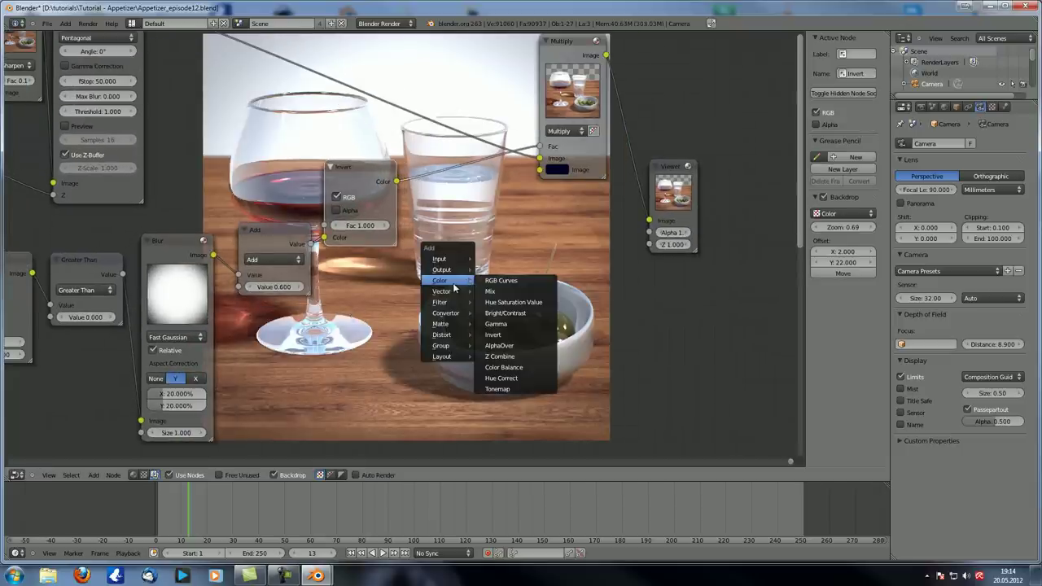
{"action": "left_click", "coordinate": [498, 312]}
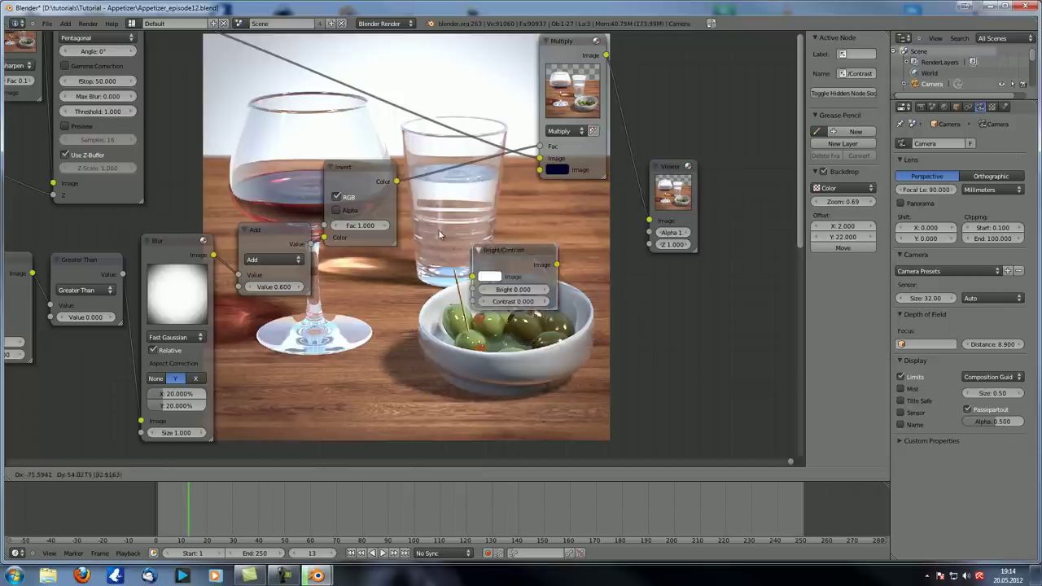
{"action": "left_click", "coordinate": [423, 169]}
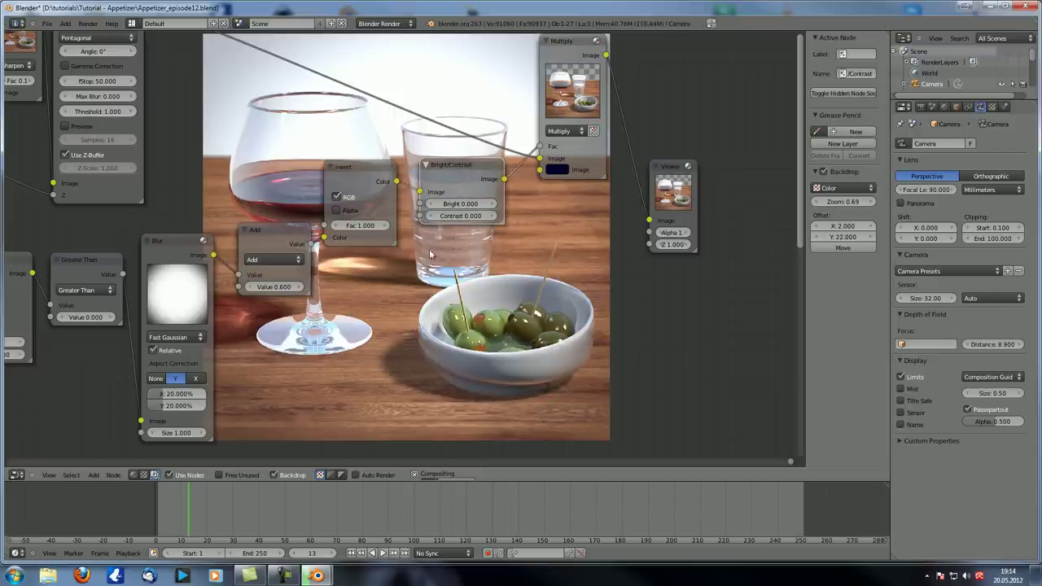
{"action": "middle_click_drag", "start_coordinate": [356, 268], "coordinate": [389, 281]}
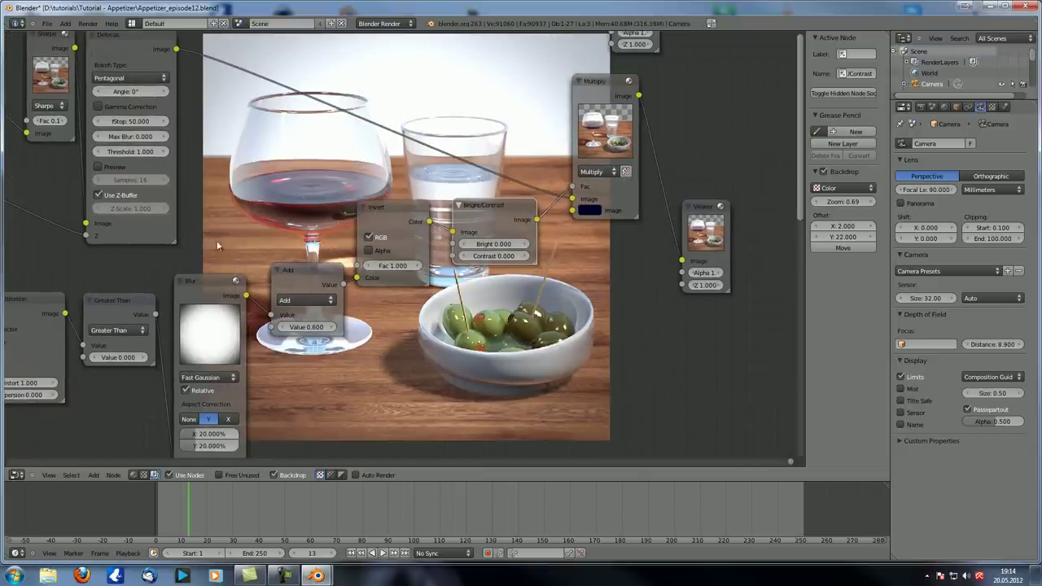
{"action": "scroll", "coordinate": [448, 252], "scroll_direction": "up", "scroll_amount": 2}
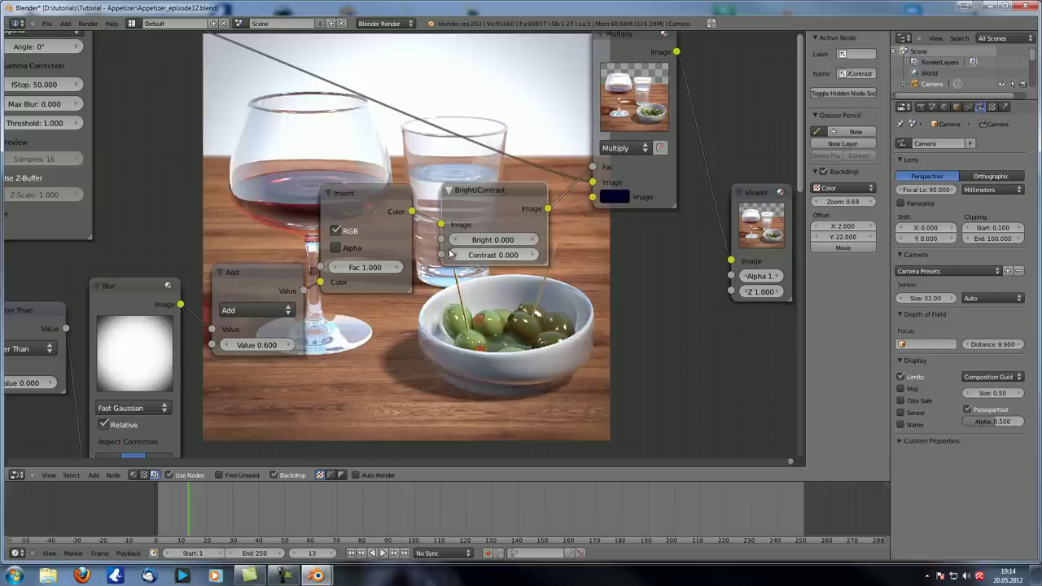
Set the Bright/Contrast node to Bright 25 and Contrast 15.
{"action": "left_click", "coordinate": [496, 239]}
{"action": "type", "text": "25"}
{"action": "key", "text": "Return"}
{"action": "left_click", "coordinate": [489, 255]}
{"action": "type", "text": "15"}
{"action": "key", "text": "Return"}
Move the Viewer and Composite nodes right and link the Multiply result to Composite.
{"action": "middle_click_drag", "start_coordinate": [510, 292], "coordinate": [588, 350]}
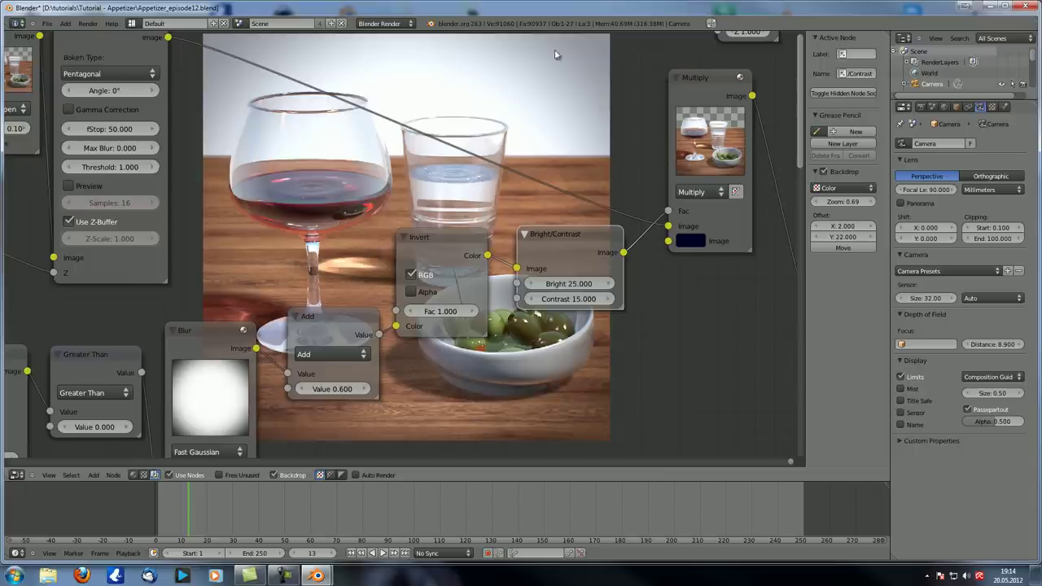
{"action": "middle_click_drag", "start_coordinate": [528, 103], "coordinate": [456, 104]}
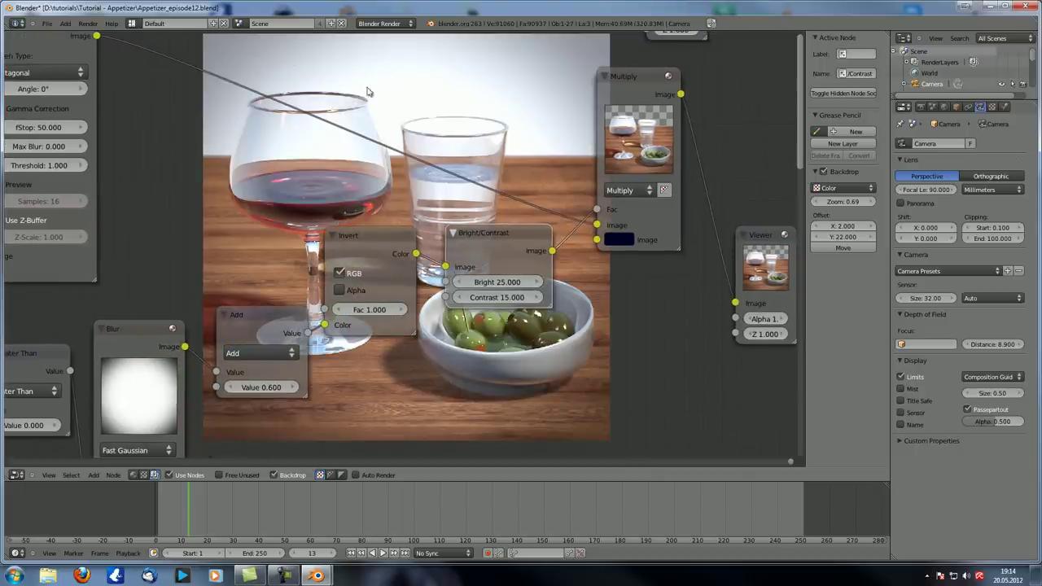
{"action": "scroll", "coordinate": [422, 303], "scroll_direction": "up", "scroll_amount": 3}
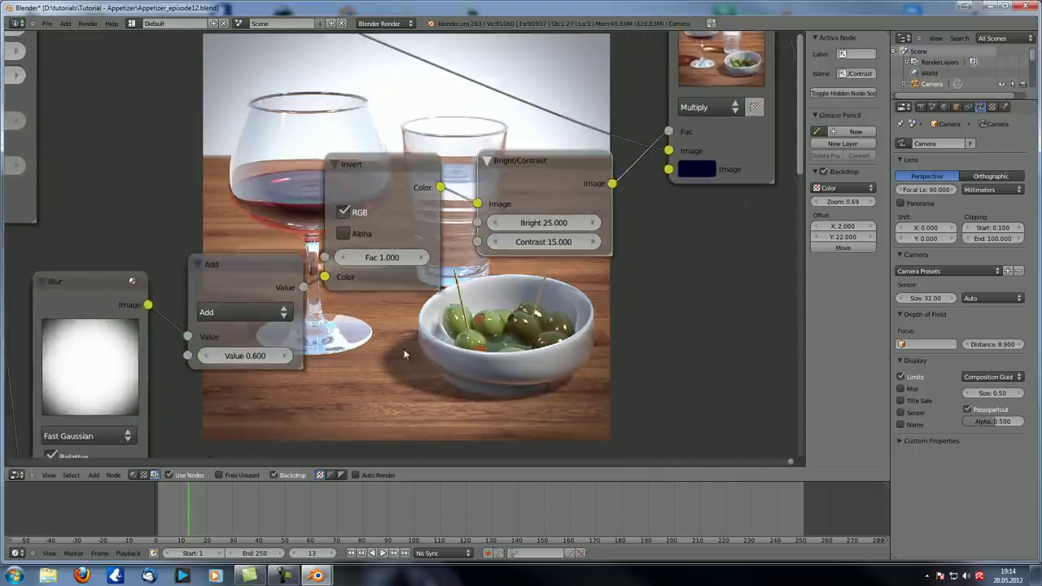
{"action": "middle_click_drag", "start_coordinate": [498, 349], "coordinate": [402, 356]}
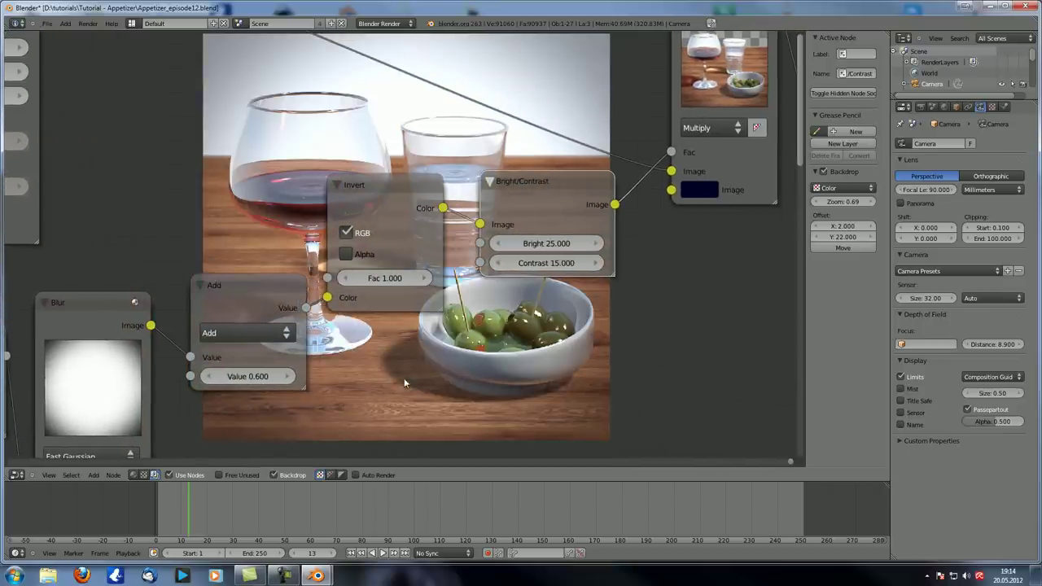
{"action": "middle_click_drag", "start_coordinate": [425, 110], "coordinate": [460, 232]}
{"action": "scroll", "coordinate": [479, 223], "scroll_direction": "down", "scroll_amount": 3}
{"action": "scroll", "coordinate": [479, 221], "scroll_direction": "down", "scroll_amount": 1}
{"action": "left_click_drag", "start_coordinate": [510, 222], "coordinate": [713, 213]}
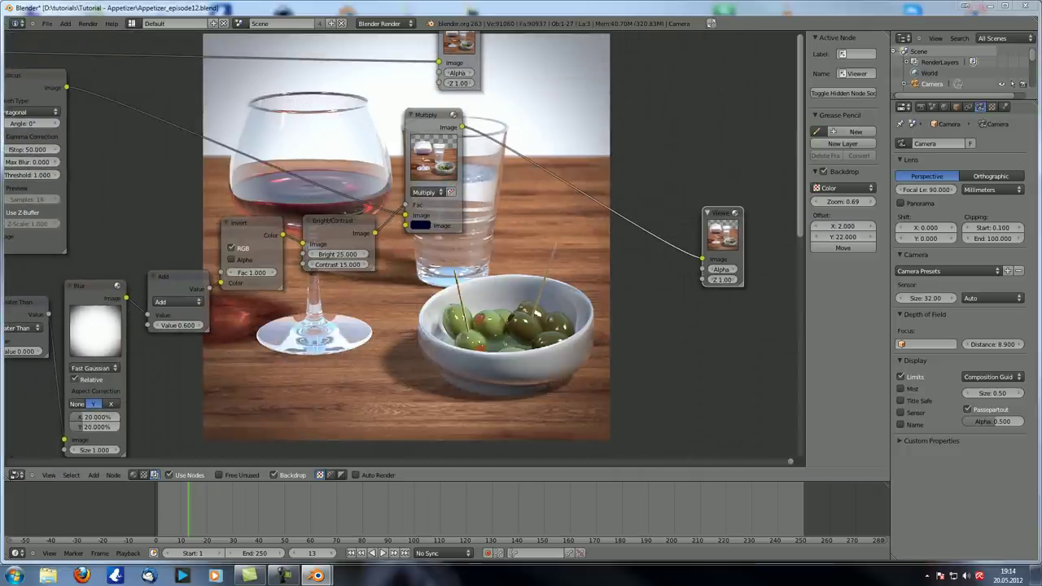
{"action": "middle_click_drag", "start_coordinate": [530, 256], "coordinate": [540, 294]}
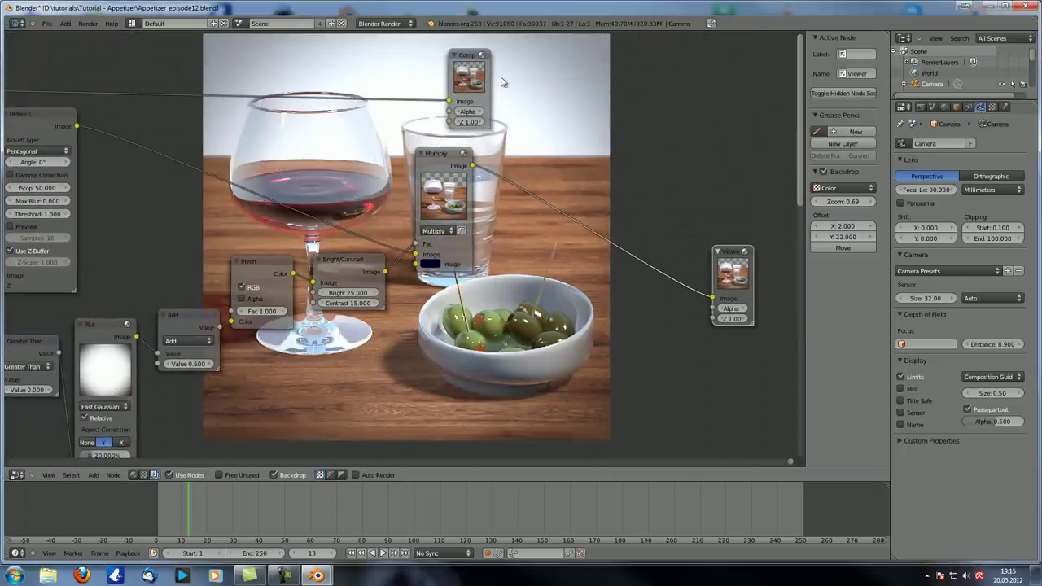
{"action": "left_click_drag", "start_coordinate": [479, 80], "coordinate": [751, 111]}
{"action": "left_click_drag", "start_coordinate": [471, 165], "coordinate": [720, 130]}
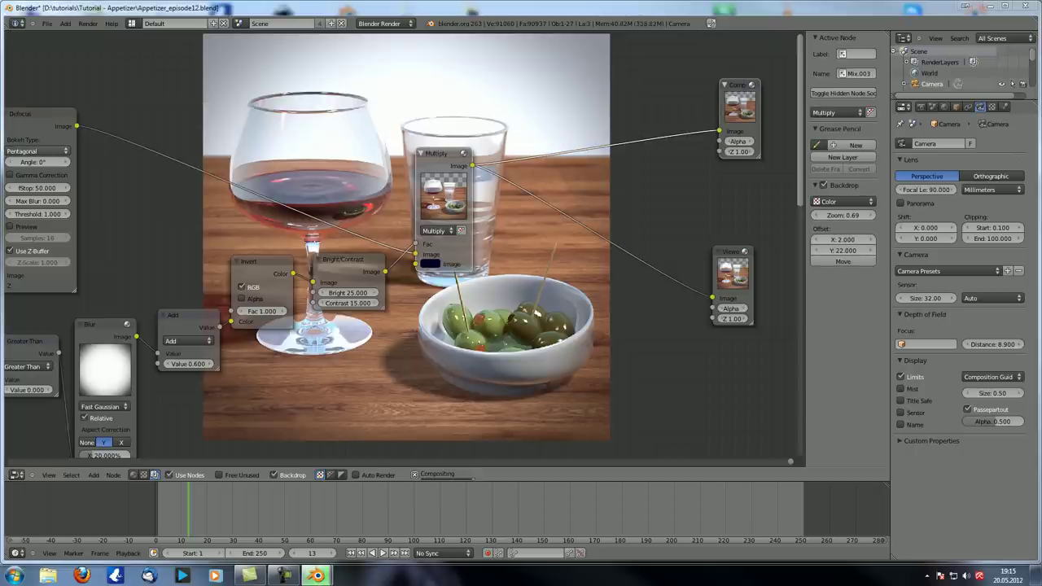
Insert a Color Balance node on the Multiply-to-Composite link.
{"action": "middle_click_drag", "start_coordinate": [512, 259], "coordinate": [497, 246]}
{"action": "key", "text": "shift+a"}
{"action": "mouse_move", "coordinate": [467, 266]}
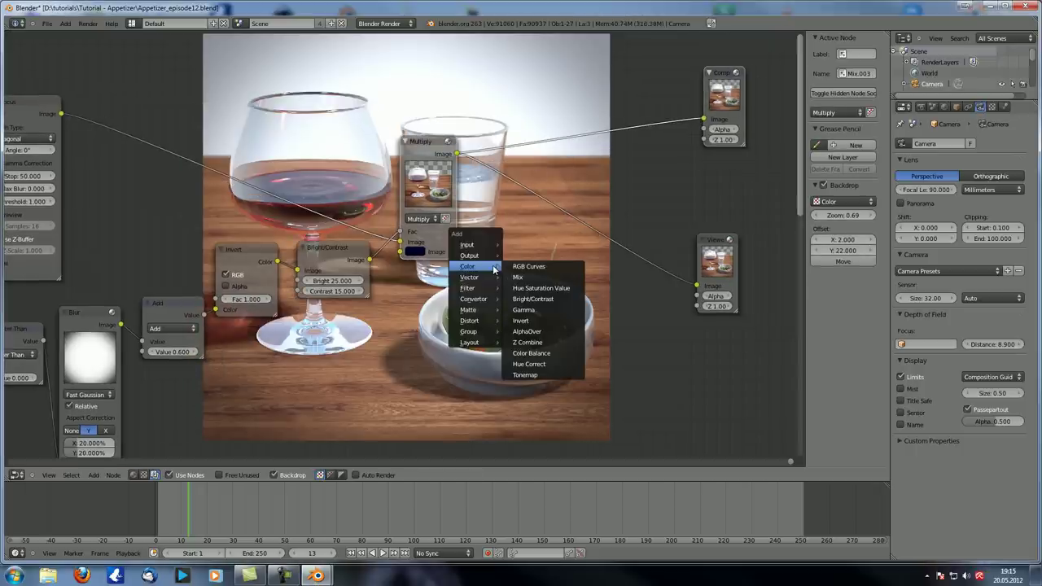
{"action": "left_click", "coordinate": [544, 355]}
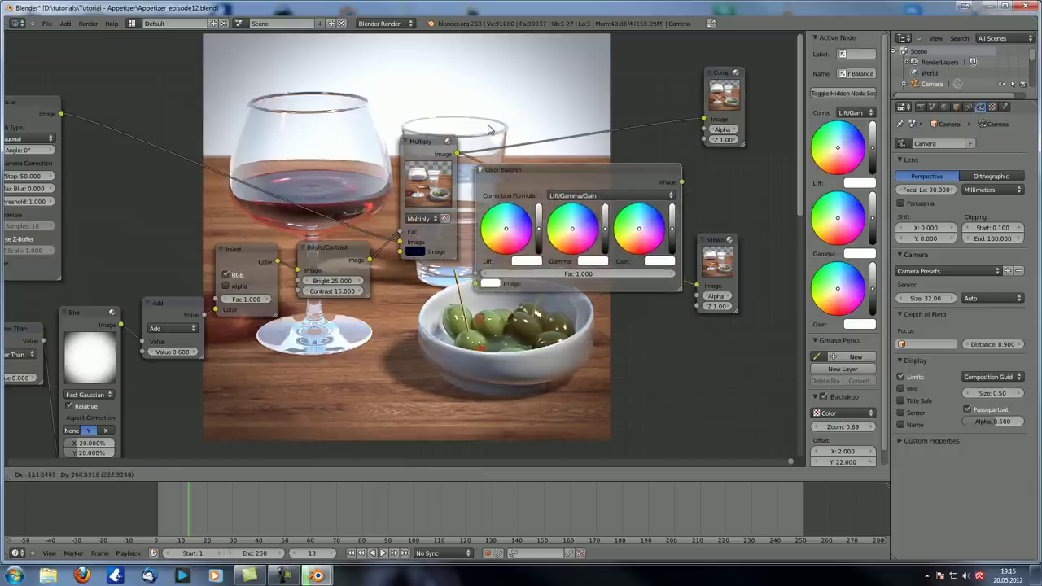
{"action": "left_click", "coordinate": [488, 129]}
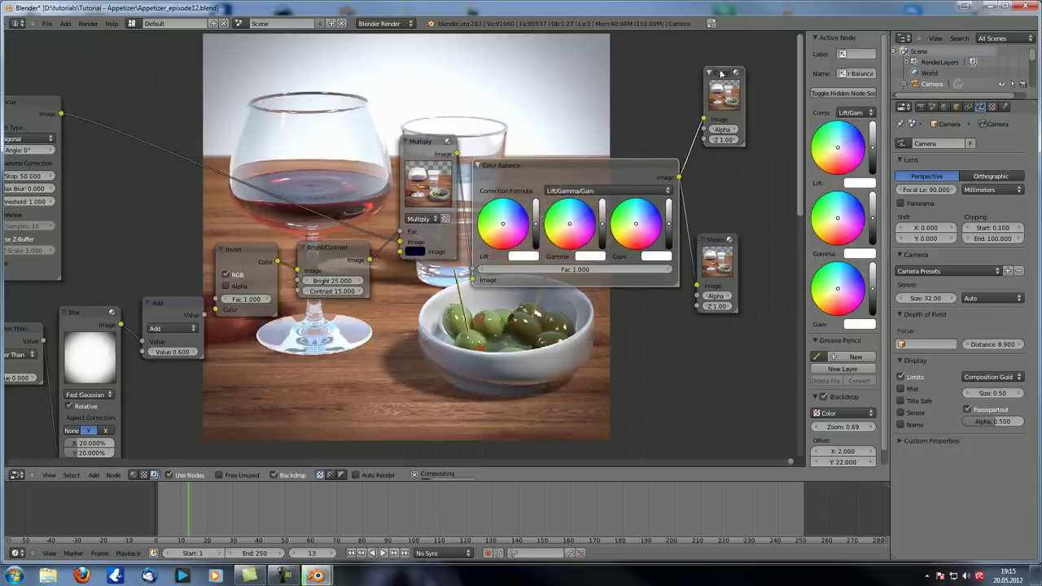
Move the Composite and Viewer nodes right and check the Lift/Gamma/Gain correction formula.
{"action": "left_click_drag", "start_coordinate": [722, 77], "coordinate": [758, 73]}
{"action": "left_click_drag", "start_coordinate": [715, 239], "coordinate": [742, 238]}
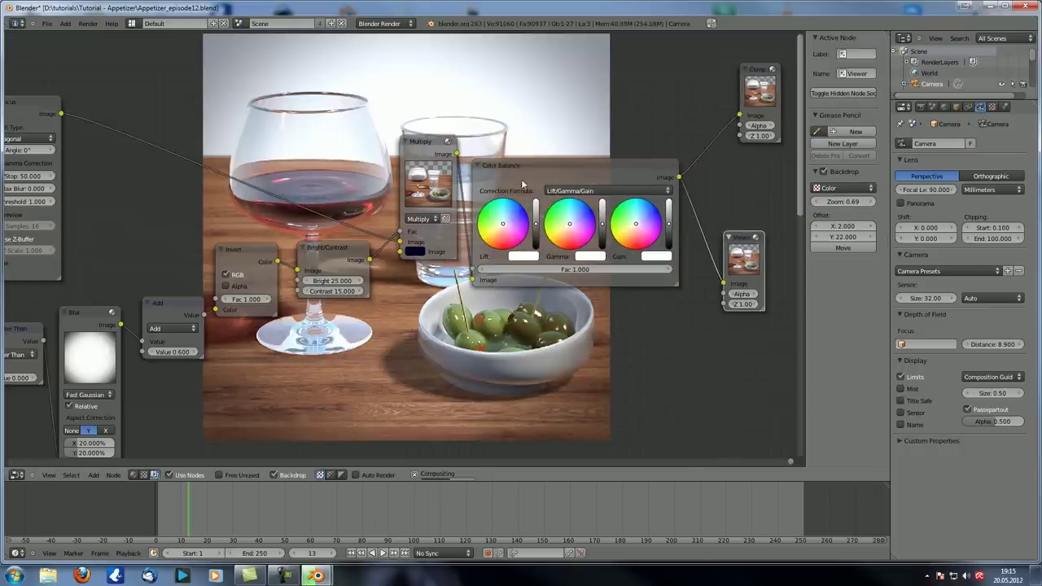
{"action": "scroll", "coordinate": [538, 134], "scroll_direction": "up", "scroll_amount": 4}
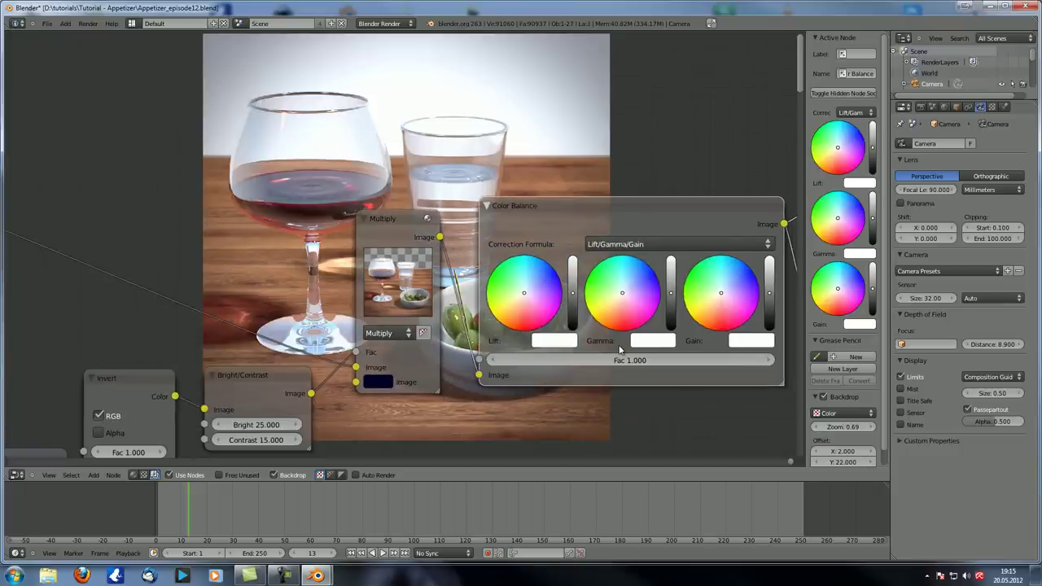
{"action": "left_click", "coordinate": [708, 252]}
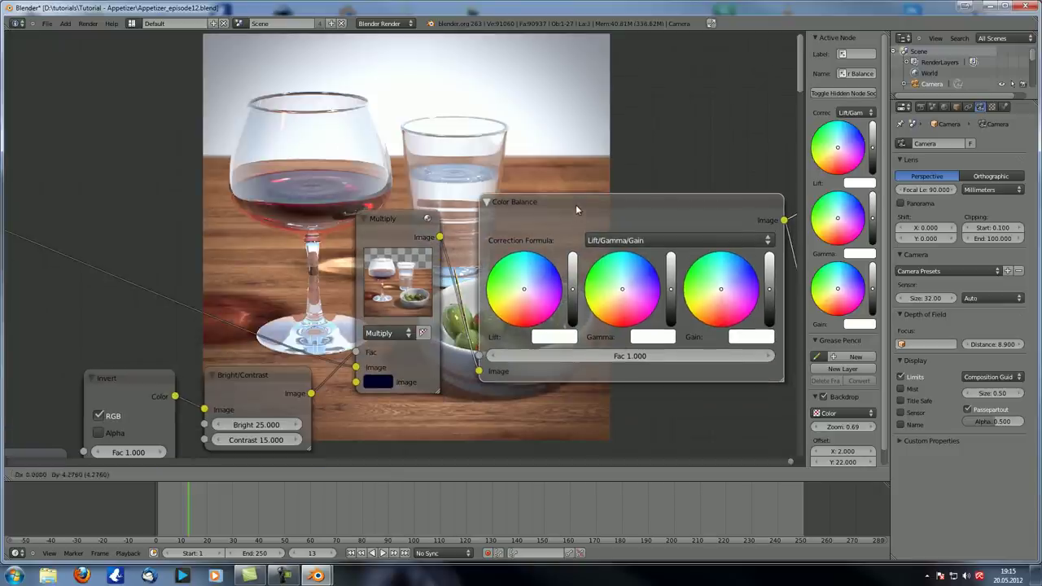
{"action": "middle_click_drag", "start_coordinate": [383, 300], "coordinate": [399, 283]}
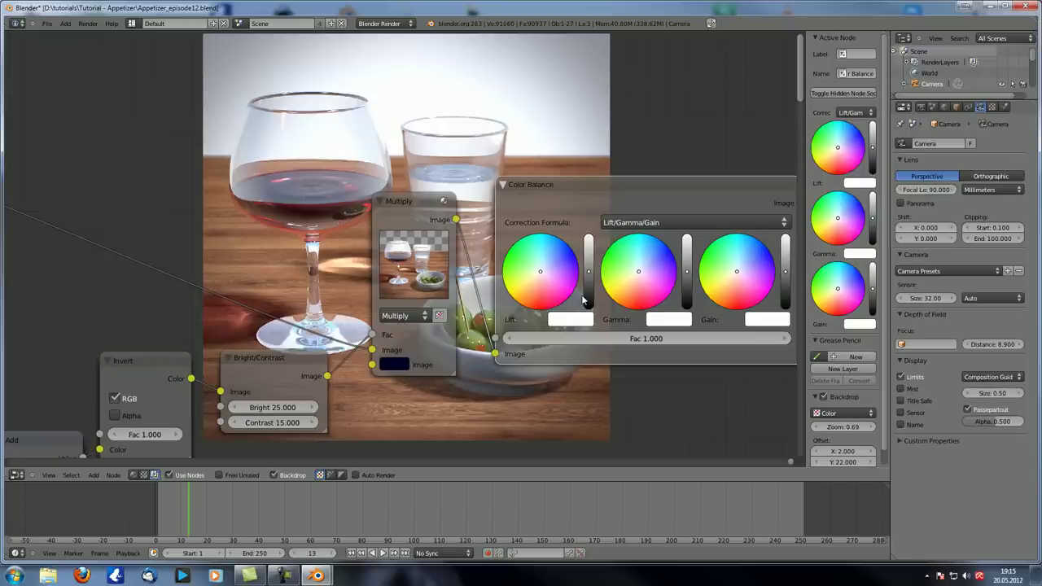
{"action": "middle_click_drag", "start_coordinate": [350, 221], "coordinate": [369, 216]}
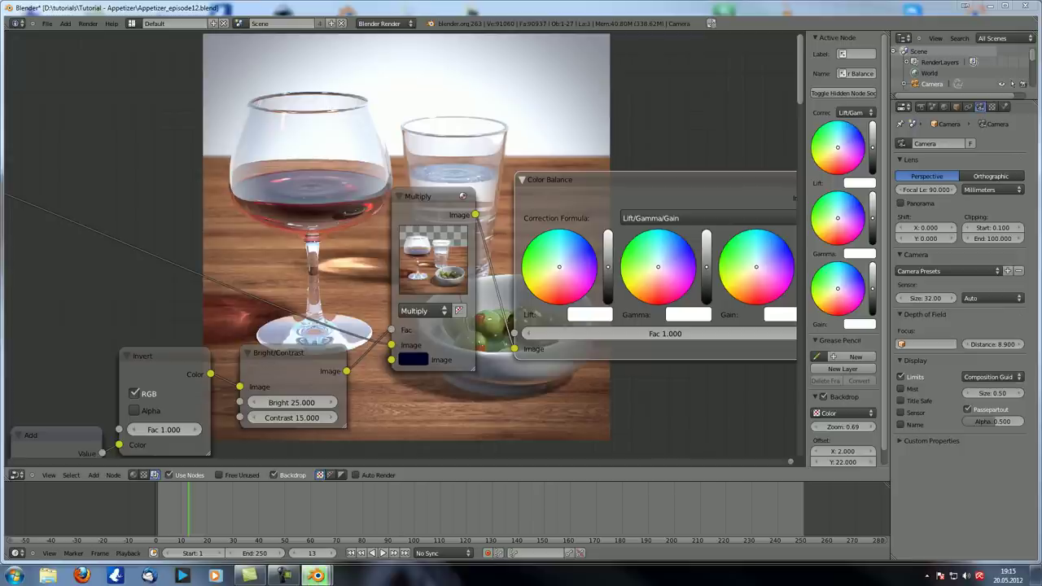
Set the Color Balance Lift colour to light blue hex B6BDE6.
{"action": "left_click", "coordinate": [589, 315]}
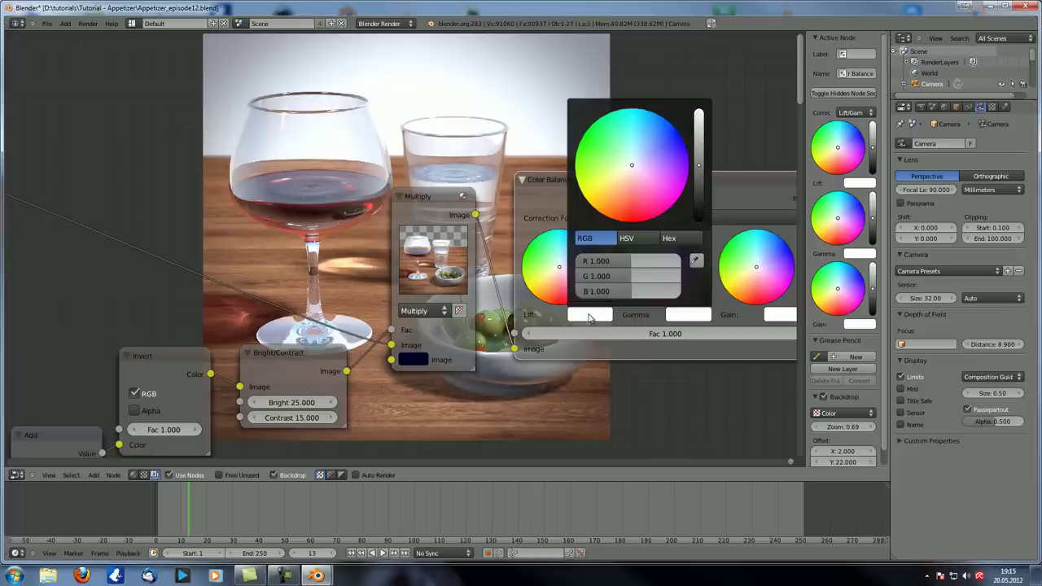
{"action": "left_click", "coordinate": [685, 237]}
{"action": "left_click", "coordinate": [618, 261]}
{"action": "type", "text": "B6BDE6"}
{"action": "key", "text": "ctrl+a"}
{"action": "key", "text": "Return"}
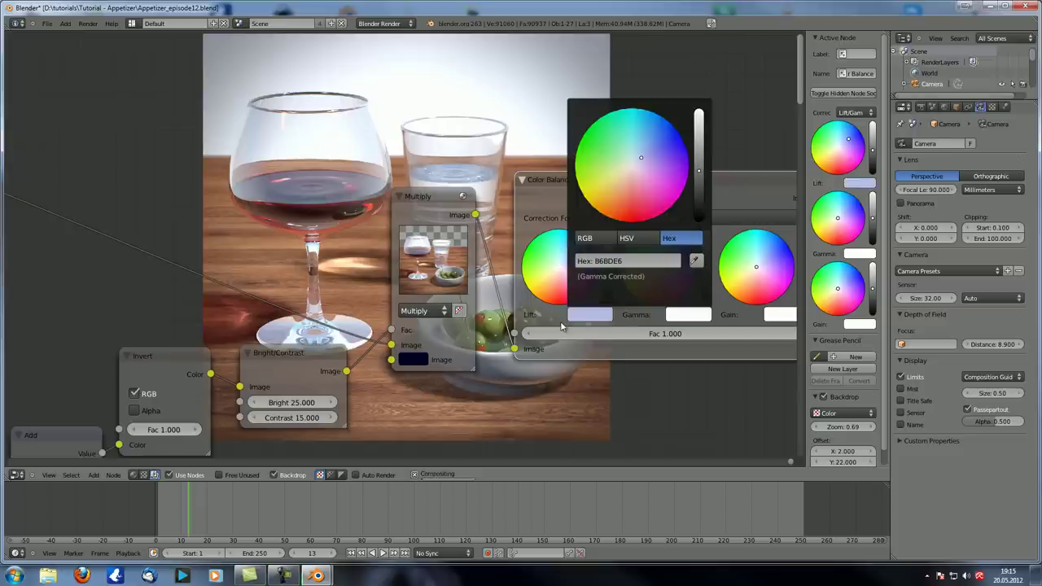
{"action": "middle_click_drag", "start_coordinate": [274, 171], "coordinate": [242, 162]}
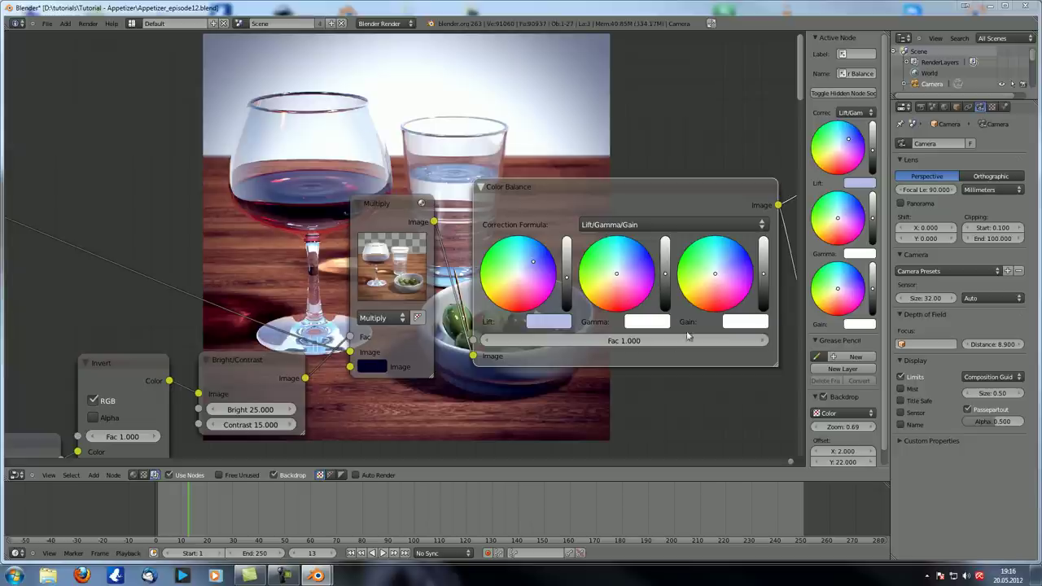
Set the Color Balance Gamma colour to cream hex FFF1CD.
{"action": "left_click", "coordinate": [656, 323]}
{"action": "type", "text": "FFF1CD"}
{"action": "left_click", "coordinate": [692, 268]}
{"action": "key", "text": "Return"}
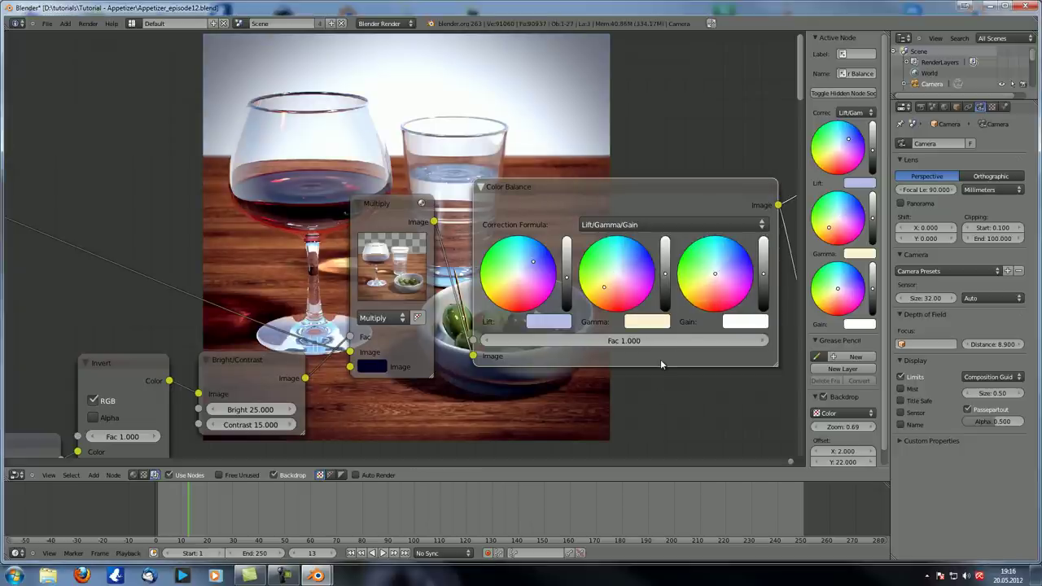
{"action": "middle_click_drag", "start_coordinate": [660, 360], "coordinate": [166, 189]}
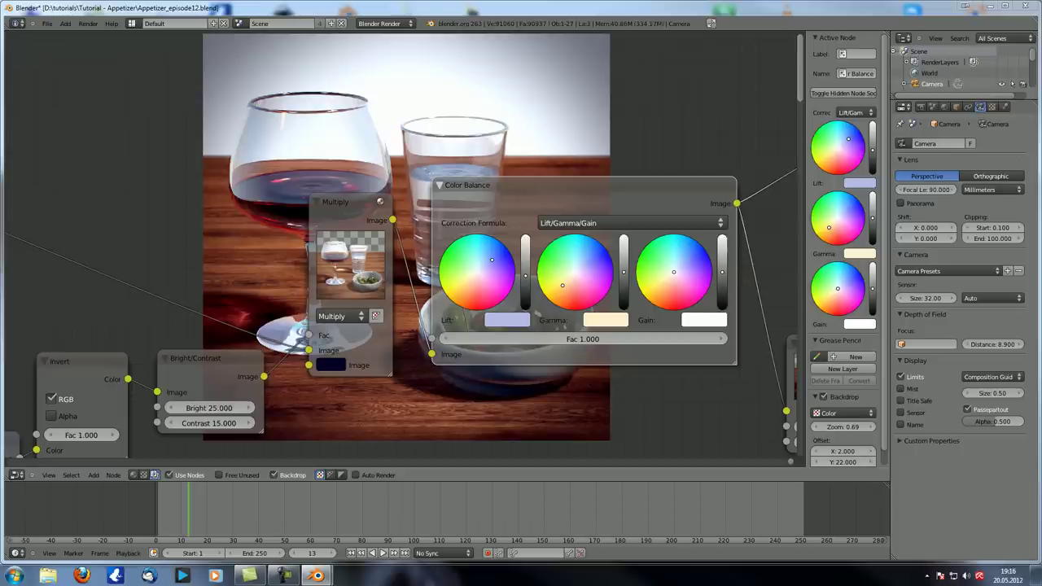
Give the Color Balance Gain a pale blue hex colour.
{"action": "left_click", "coordinate": [704, 321]}
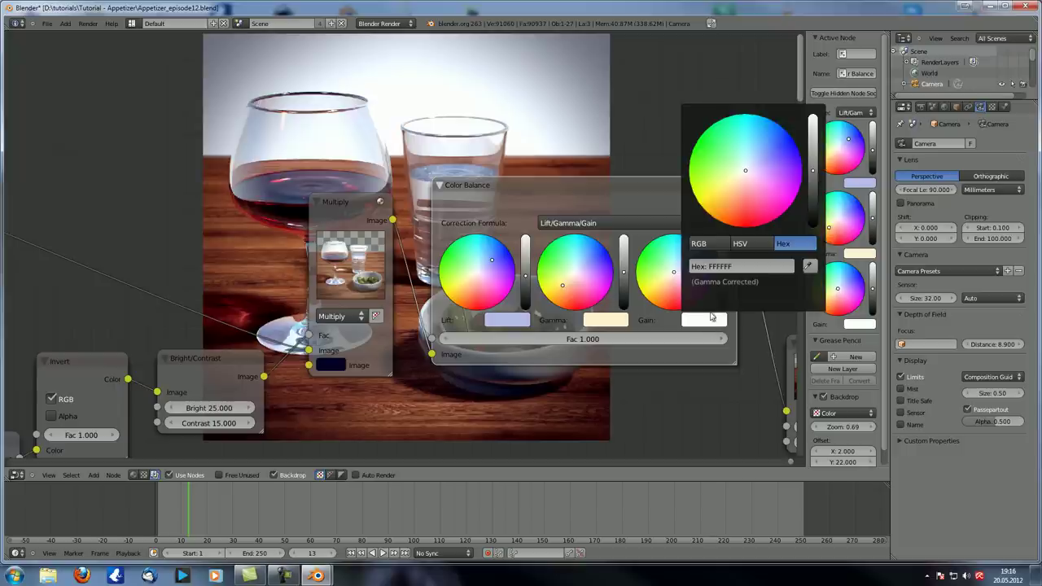
{"action": "left_click", "coordinate": [724, 266]}
{"action": "type", "text": "DAE8FF"}
{"action": "key", "text": "Return"}
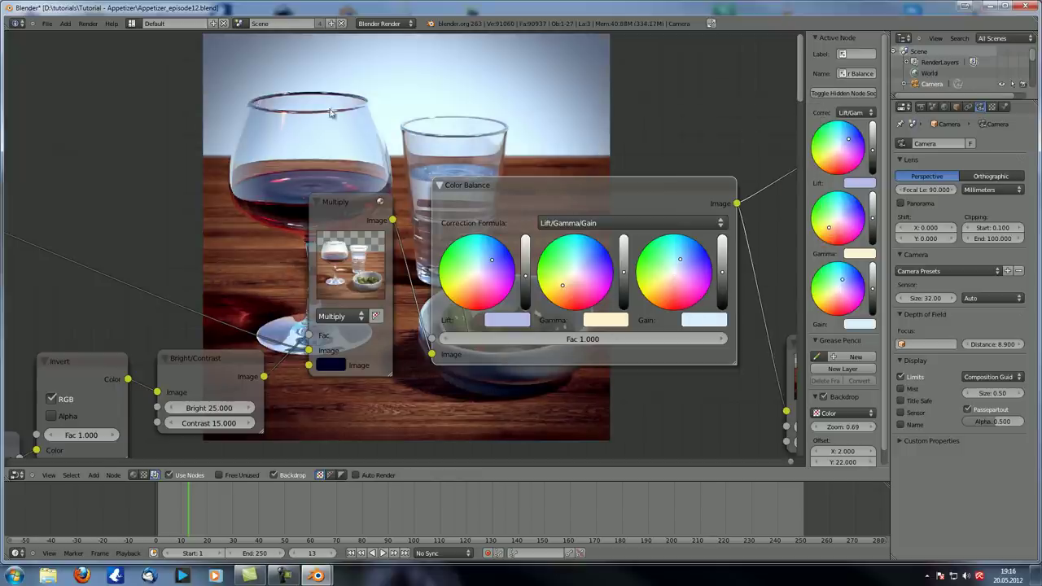
{"action": "middle_click_drag", "start_coordinate": [366, 143], "coordinate": [297, 105]}
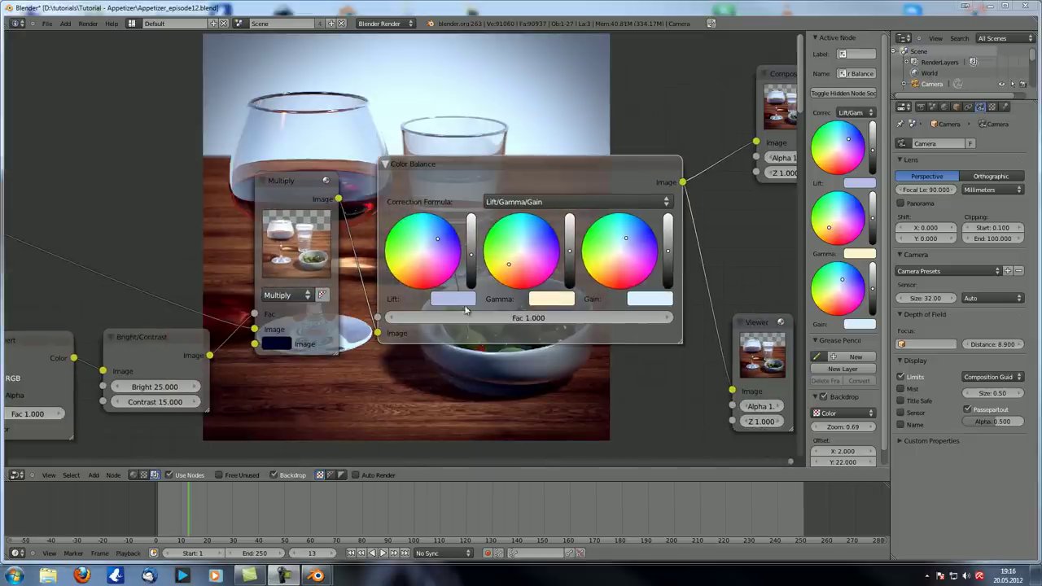
Change the Gamma colour to FFF2CB, then nudge its hue and brighten it.
{"action": "left_click", "coordinate": [552, 299]}
{"action": "left_click", "coordinate": [554, 244]}
{"action": "type", "text": "FFF2CB"}
{"action": "key", "text": "Return"}
{"action": "left_click_drag", "start_coordinate": [507, 266], "coordinate": [505, 275]}
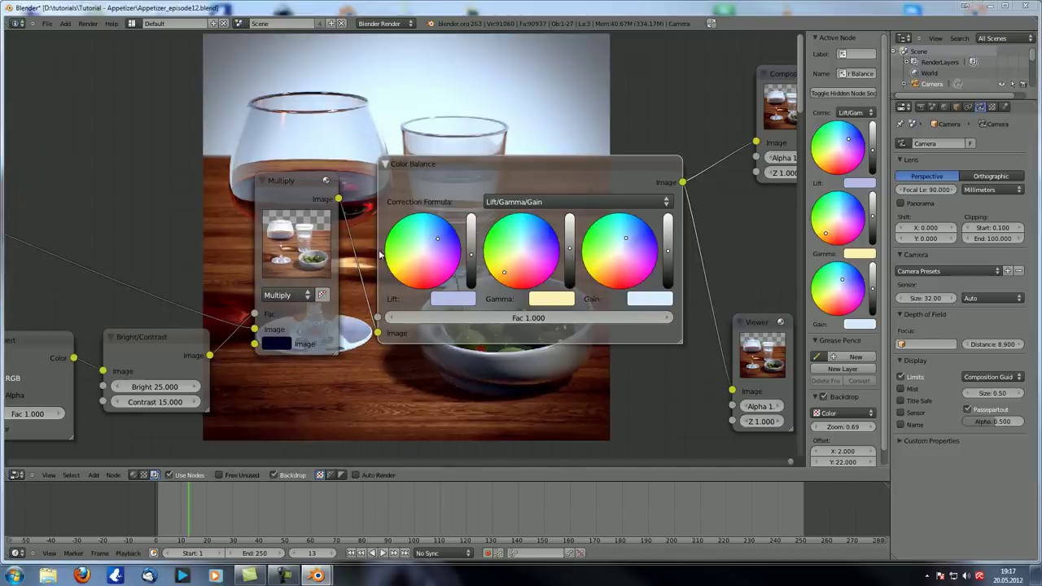
{"action": "left_click", "coordinate": [572, 248]}
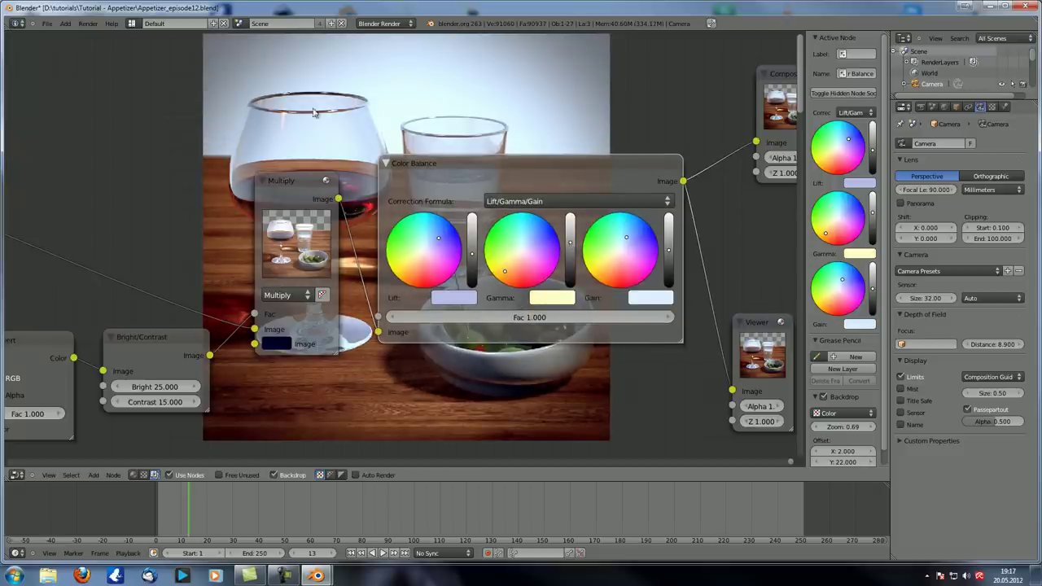
{"action": "middle_click_drag", "start_coordinate": [269, 115], "coordinate": [93, 168]}
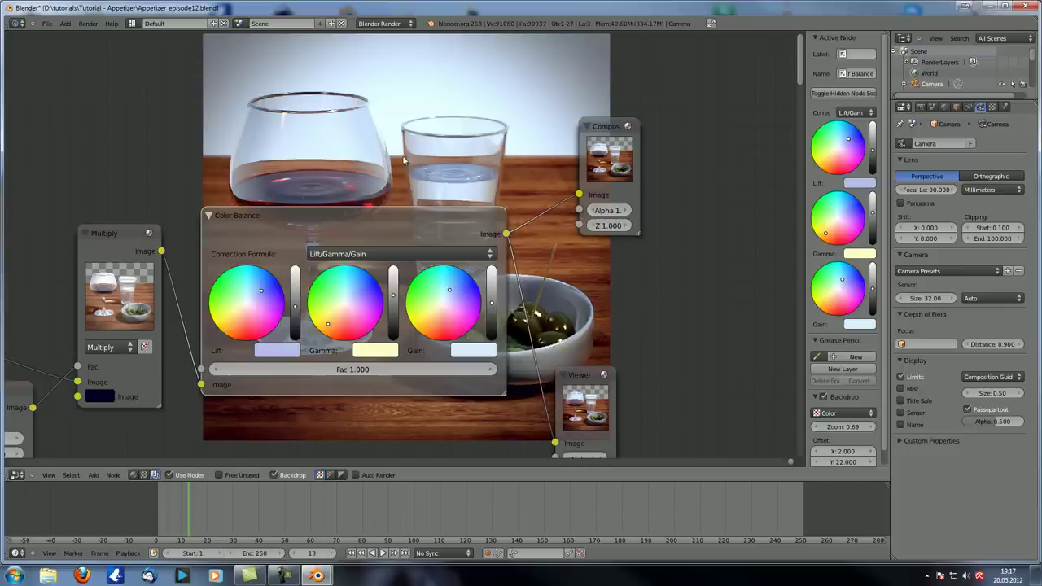
Undo the purple Lift colour on the Color Balance node.
{"action": "middle_click_drag", "start_coordinate": [395, 152], "coordinate": [318, 66]}
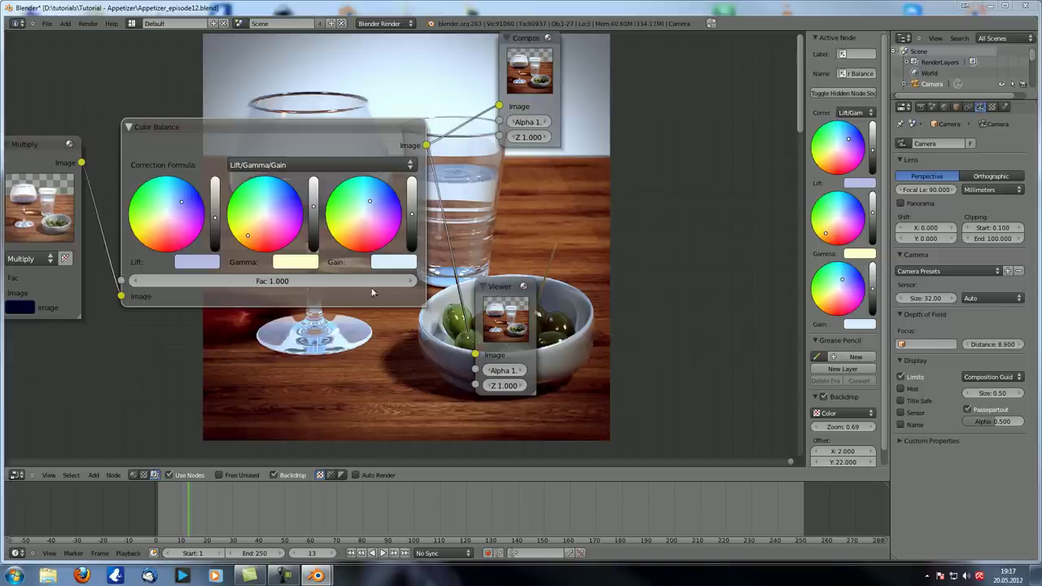
{"action": "key", "text": "ctrl+z"}
{"action": "left_click_drag", "start_coordinate": [510, 288], "coordinate": [541, 237]}
{"action": "scroll", "coordinate": [521, 236], "scroll_direction": "up", "scroll_amount": 2}
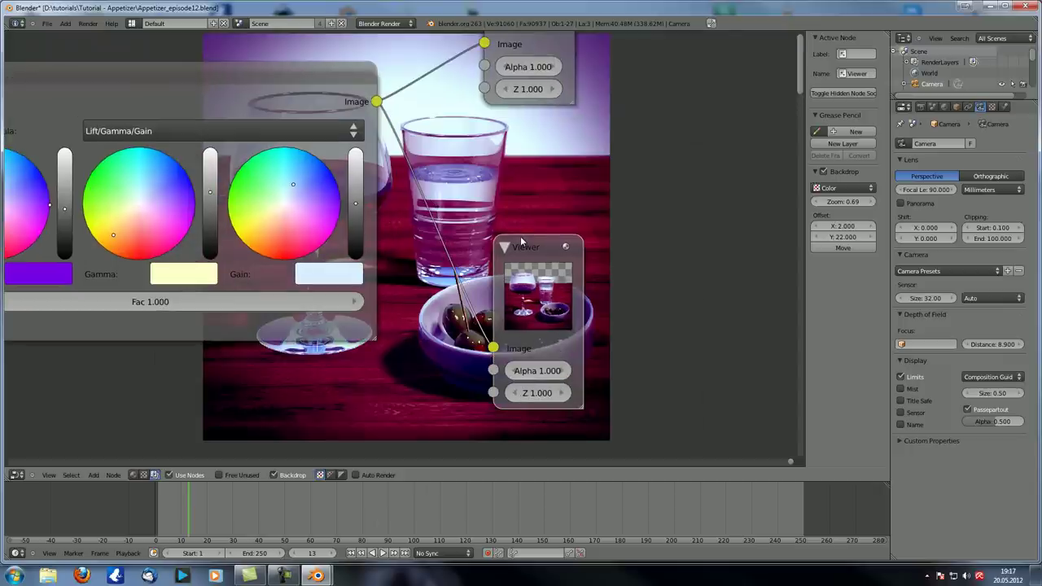
{"action": "scroll", "coordinate": [502, 229], "scroll_direction": "down", "scroll_amount": 2}
{"action": "middle_click_drag", "start_coordinate": [201, 263], "coordinate": [318, 253]}
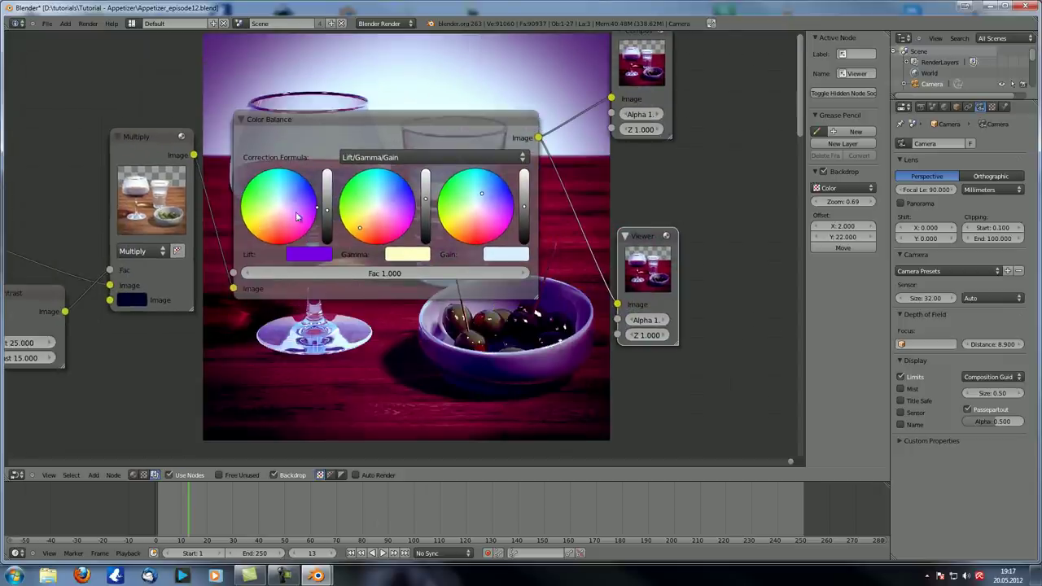
{"action": "right_click", "coordinate": [319, 253]}
{"action": "key", "text": "ctrl+z"}
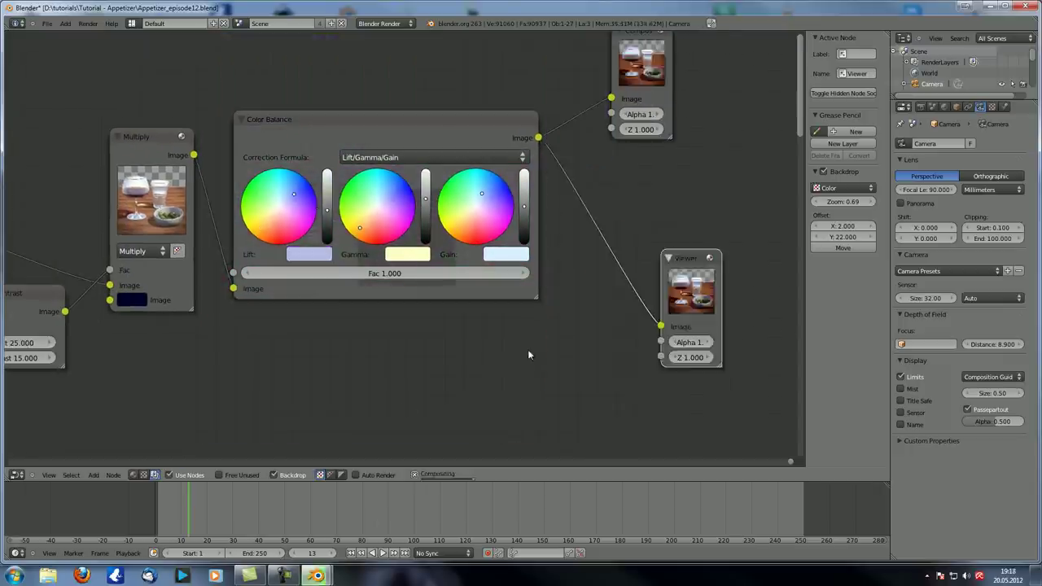
Move the Viewer and Composite nodes further to the right.
{"action": "middle_click_drag", "start_coordinate": [530, 353], "coordinate": [443, 310]}
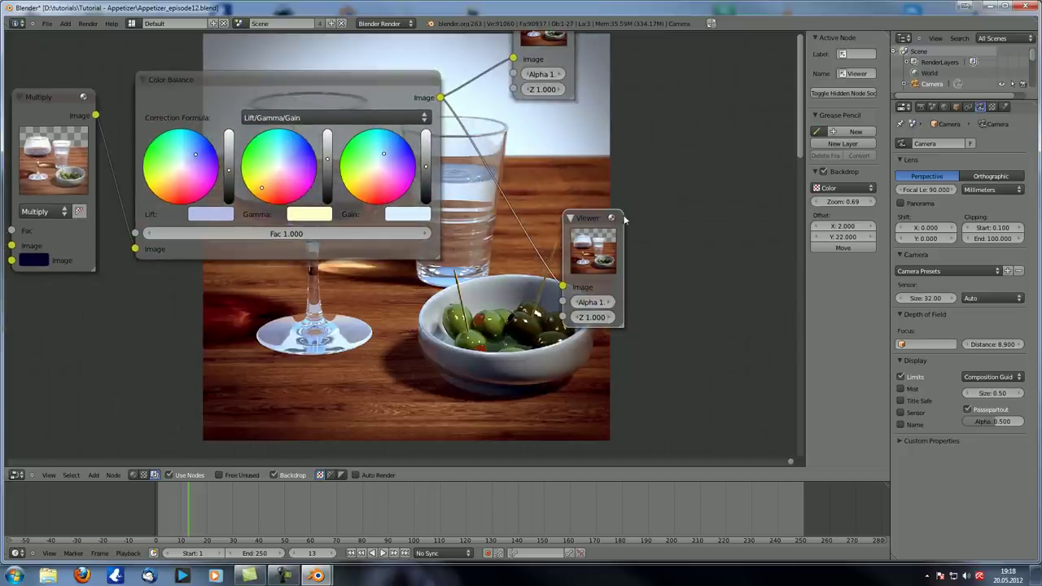
{"action": "left_click_drag", "start_coordinate": [587, 218], "coordinate": [729, 208]}
{"action": "scroll", "coordinate": [616, 213], "scroll_direction": "down", "scroll_amount": 3}
{"action": "middle_click_drag", "start_coordinate": [549, 292], "coordinate": [539, 342]}
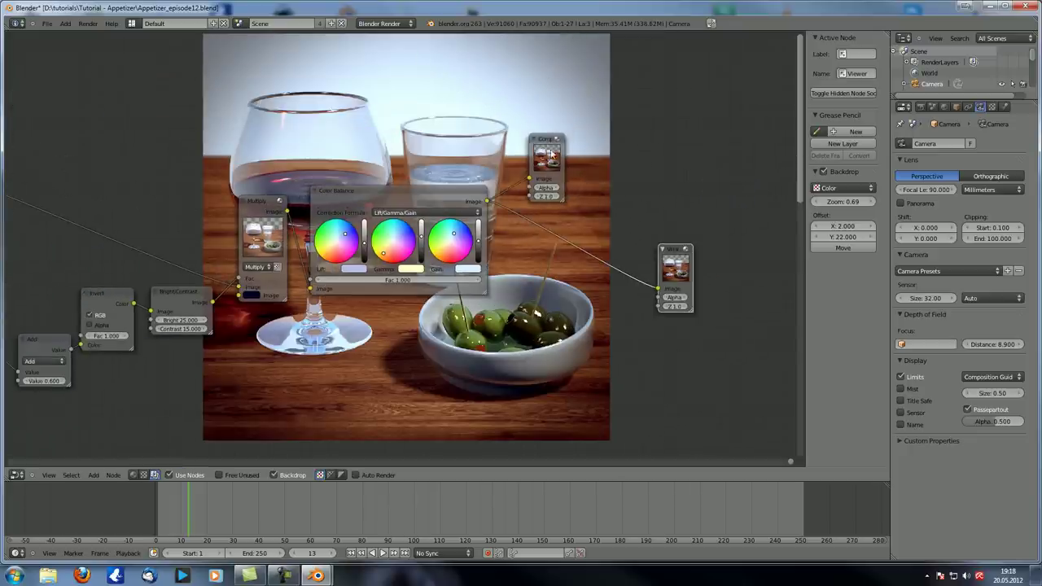
{"action": "left_click_drag", "start_coordinate": [543, 148], "coordinate": [743, 138]}
{"action": "left_click_drag", "start_coordinate": [681, 246], "coordinate": [749, 231]}
{"action": "key", "text": "shift+a"}
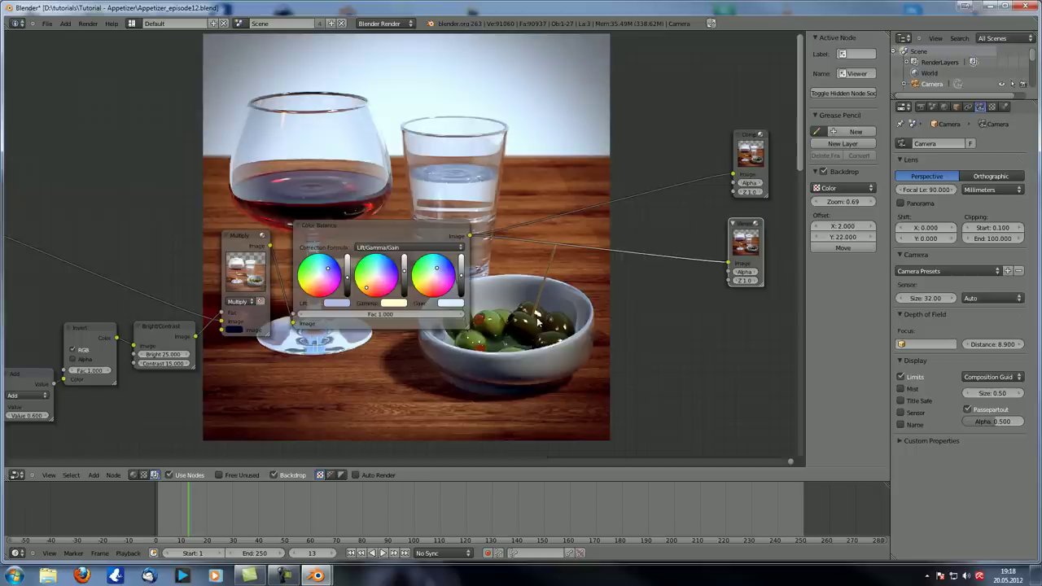
Insert a Mix node into the Color Balance link and connect its output to the Composite image.
{"action": "key", "text": "shift+a"}
{"action": "left_click", "coordinate": [562, 330]}
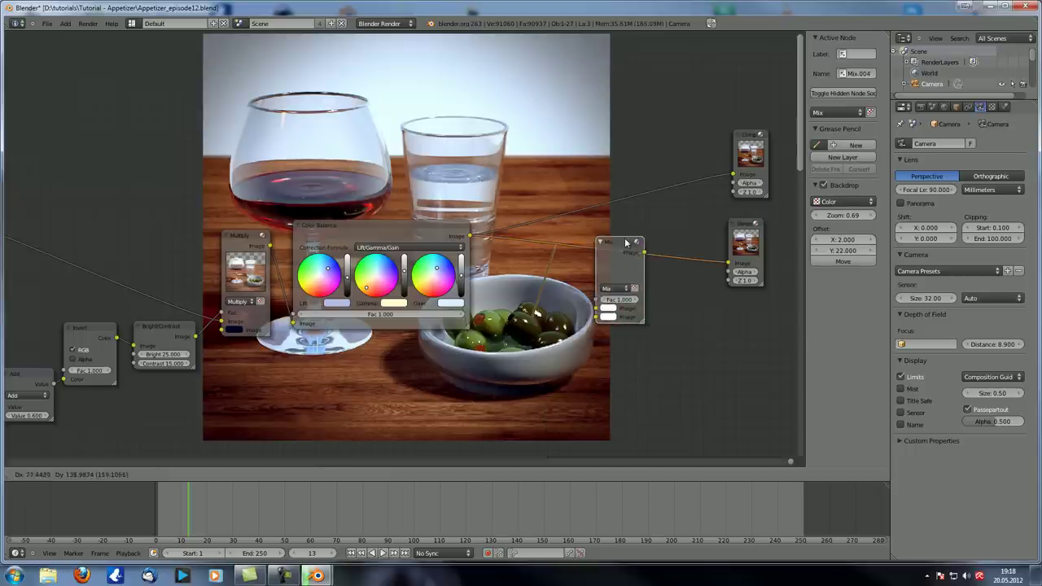
{"action": "left_click", "coordinate": [626, 236]}
{"action": "left_click_drag", "start_coordinate": [646, 244], "coordinate": [737, 176]}
{"action": "left_click_drag", "start_coordinate": [621, 261], "coordinate": [639, 204]}
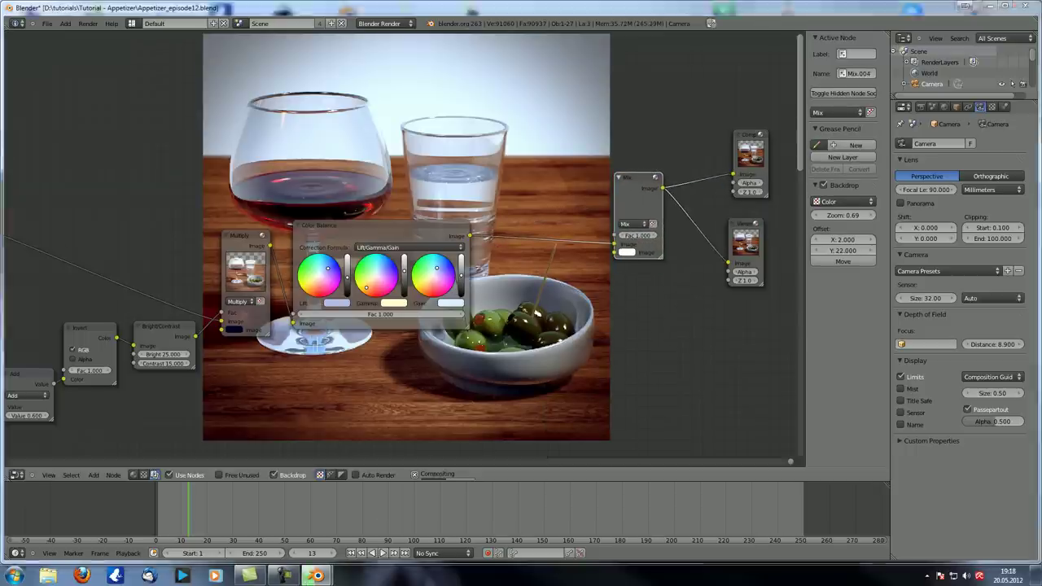
{"action": "middle_click_drag", "start_coordinate": [611, 285], "coordinate": [552, 291]}
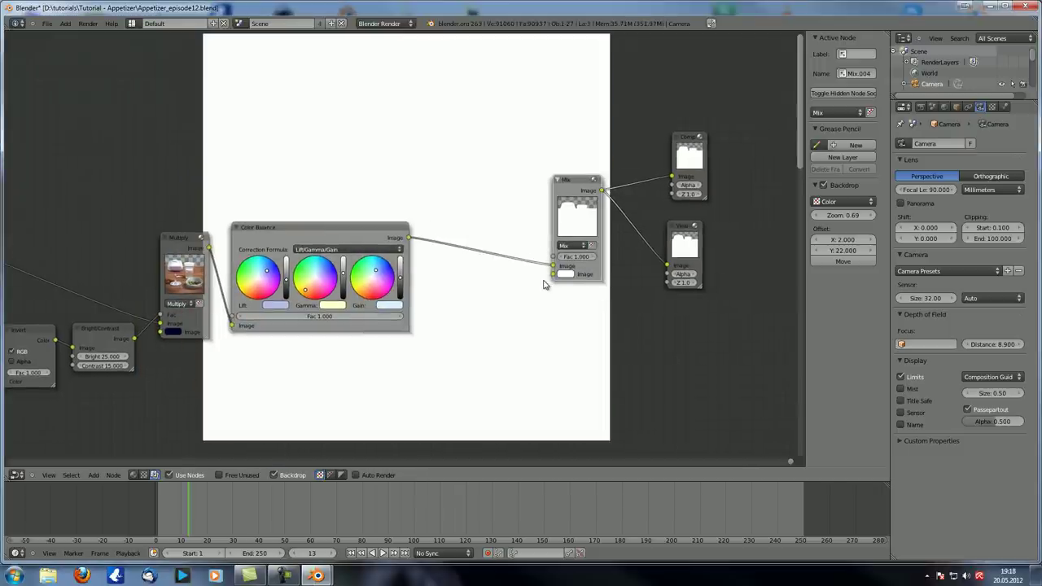
{"action": "scroll", "coordinate": [503, 197], "scroll_direction": "down", "scroll_amount": 3}
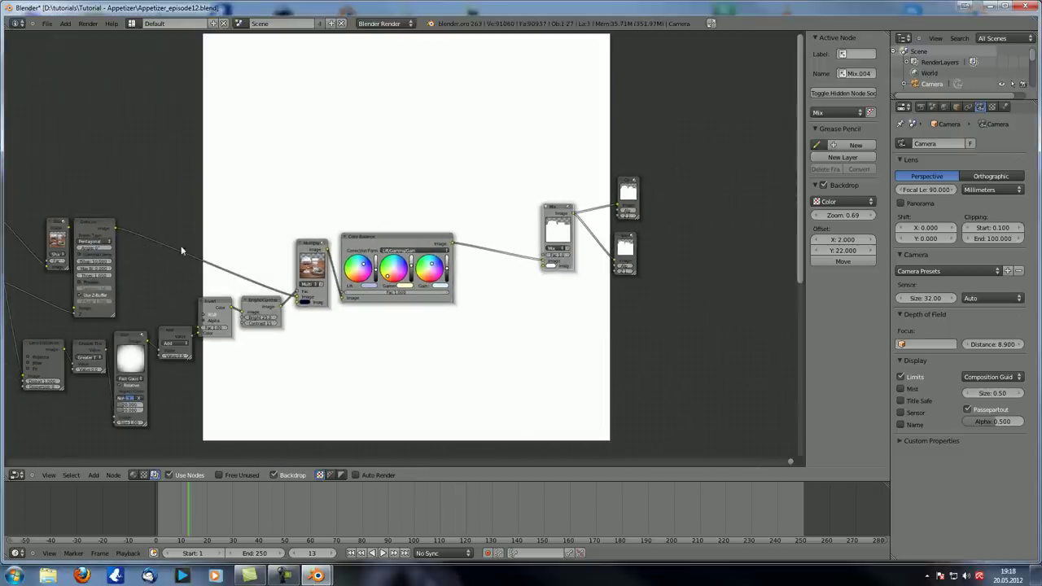
Add an ID Mask node and link the Render Layers IndexOB pass into it.
{"action": "key", "text": "shift+a"}
{"action": "mouse_move", "coordinate": [277, 200]}
{"action": "left_click", "coordinate": [344, 232]}
{"action": "left_click", "coordinate": [411, 159]}
{"action": "scroll", "coordinate": [277, 196], "scroll_direction": "up", "scroll_amount": 2}
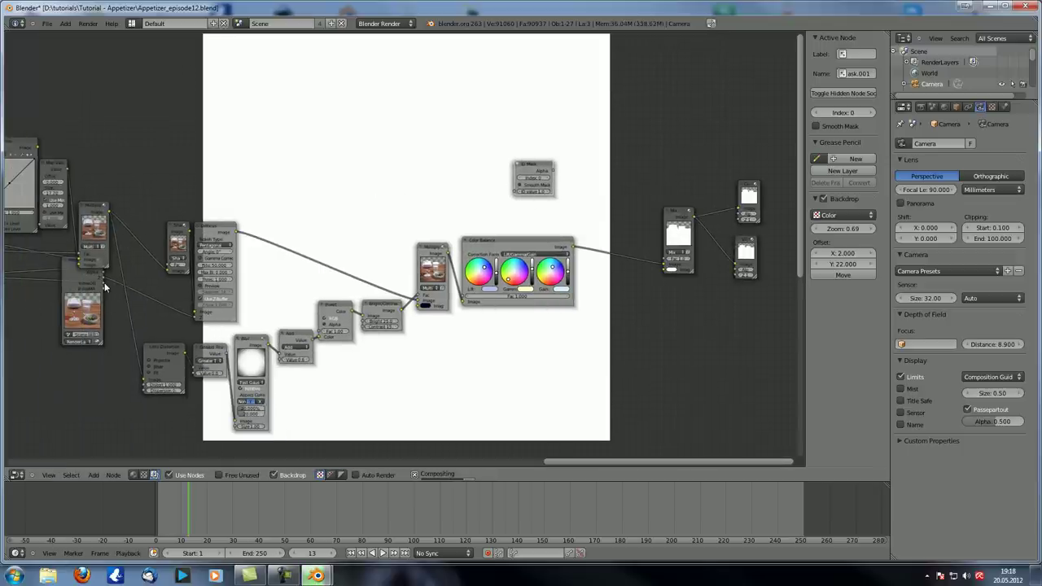
{"action": "left_click_drag", "start_coordinate": [104, 287], "coordinate": [517, 193]}
{"action": "middle_click_drag", "start_coordinate": [428, 158], "coordinate": [343, 153]}
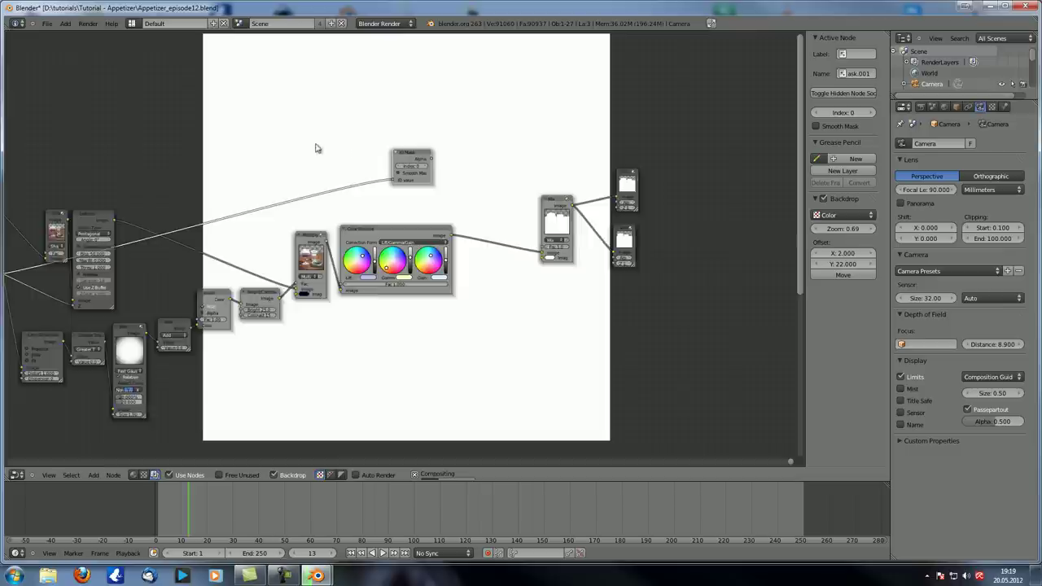
{"action": "scroll", "coordinate": [343, 153], "scroll_direction": "up", "scroll_amount": 3}
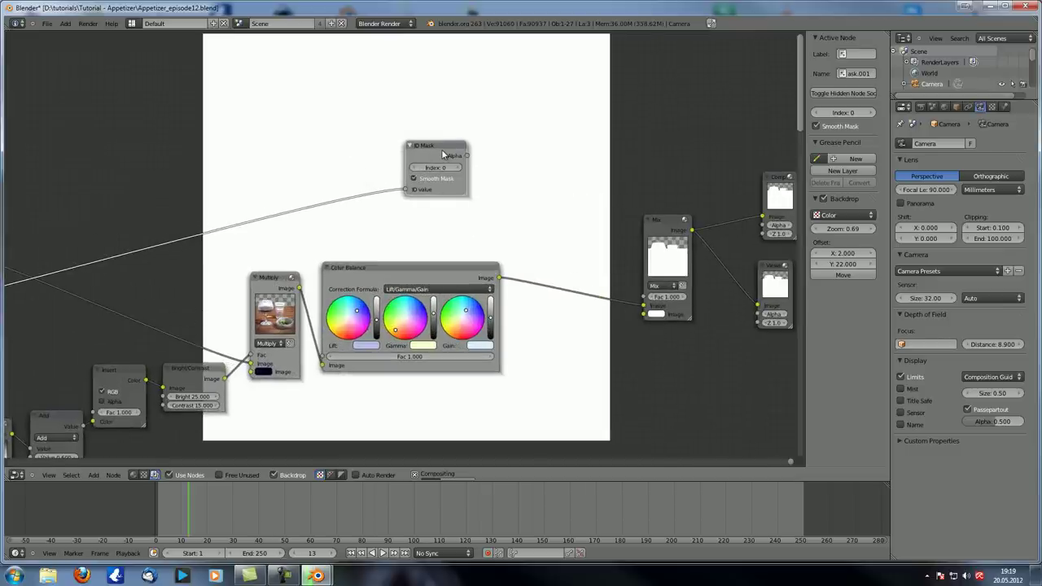
Set the ID Mask index to 2, preview it, and feed its Alpha into the Mix factor.
{"action": "left_click", "coordinate": [443, 153], "text": "ctrl+shift"}
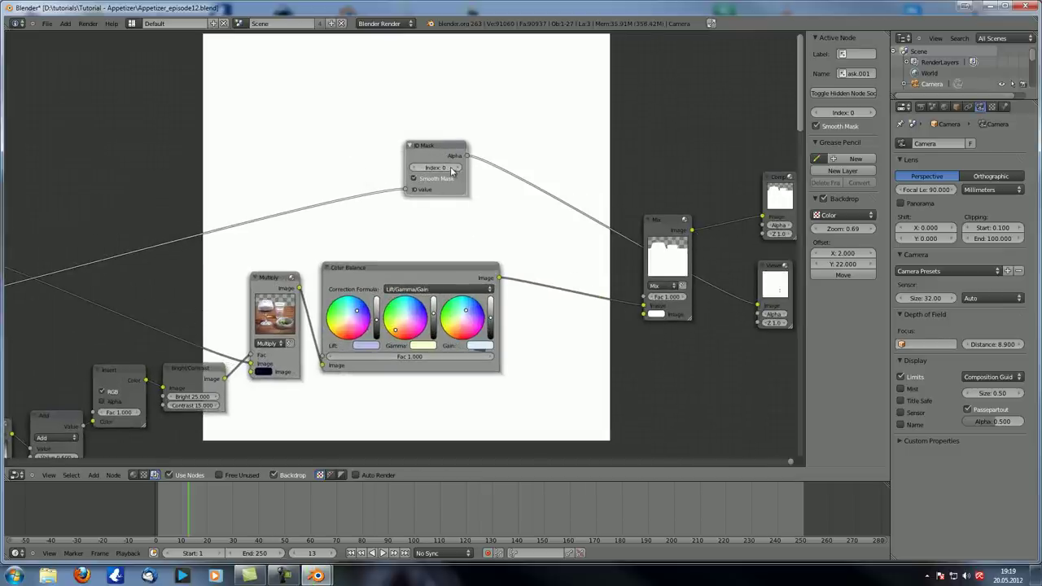
{"action": "left_click", "coordinate": [458, 169]}
{"action": "left_click", "coordinate": [458, 169]}
{"action": "middle_click_drag", "start_coordinate": [479, 213], "coordinate": [397, 189]}
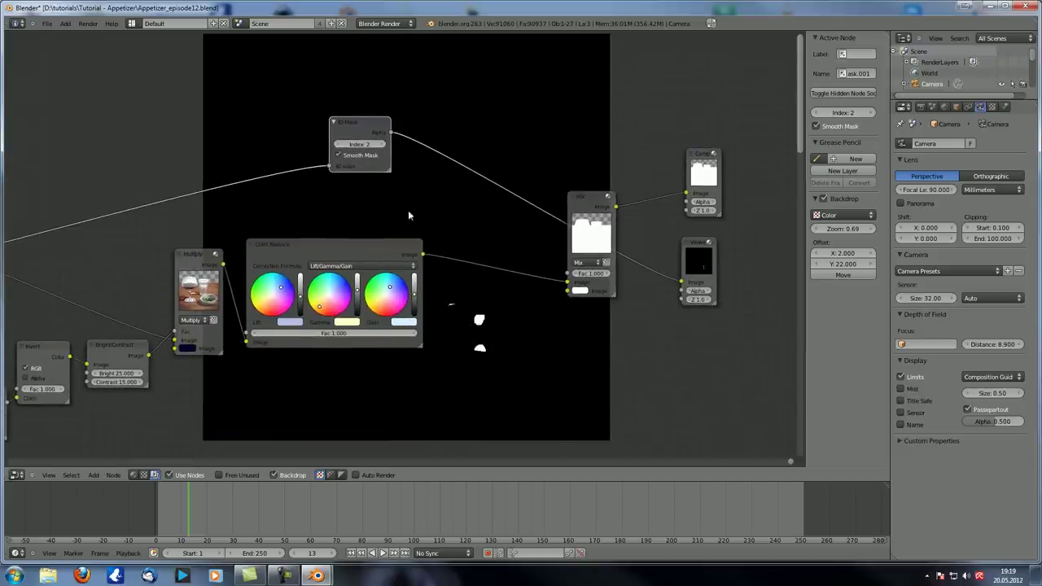
{"action": "scroll", "coordinate": [563, 248], "scroll_direction": "up", "scroll_amount": 1}
{"action": "middle_click_drag", "start_coordinate": [564, 252], "coordinate": [597, 244]}
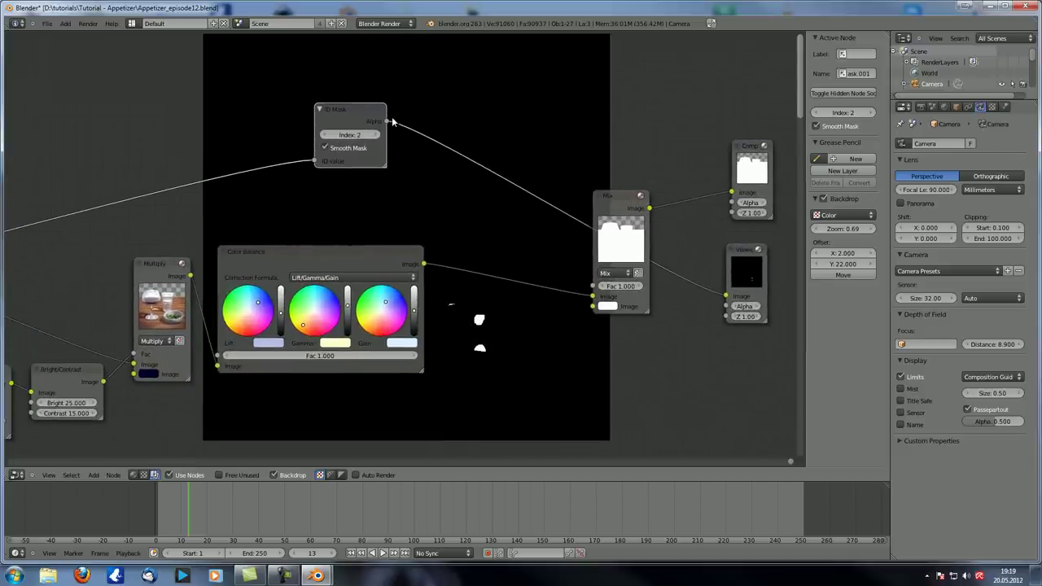
{"action": "left_click_drag", "start_coordinate": [388, 122], "coordinate": [592, 285]}
Connect the Color Balance output to the Mix node's second Image input.
{"action": "left_click", "coordinate": [610, 198]}
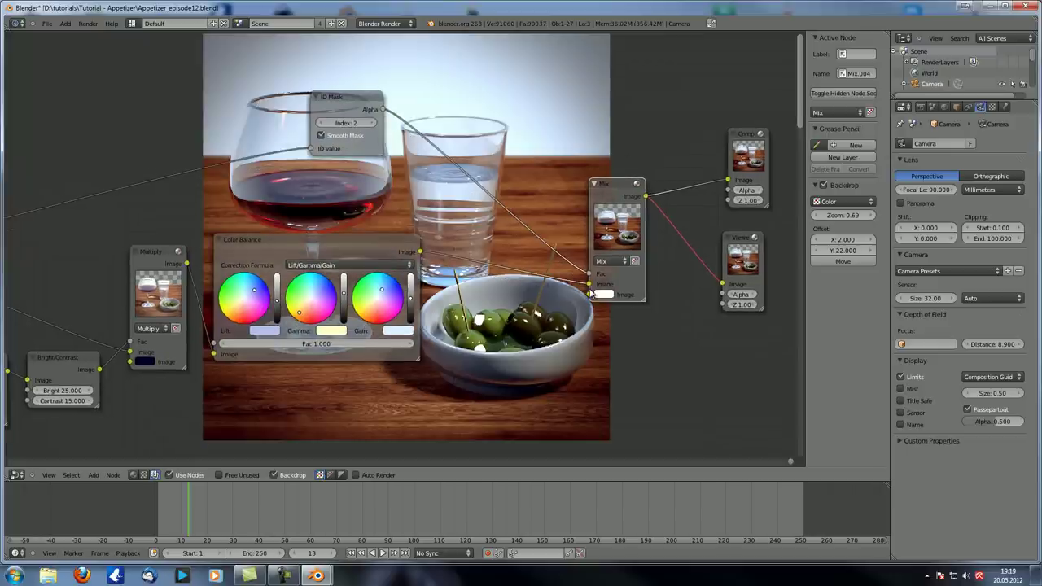
{"action": "middle_click_drag", "start_coordinate": [380, 224], "coordinate": [380, 163]}
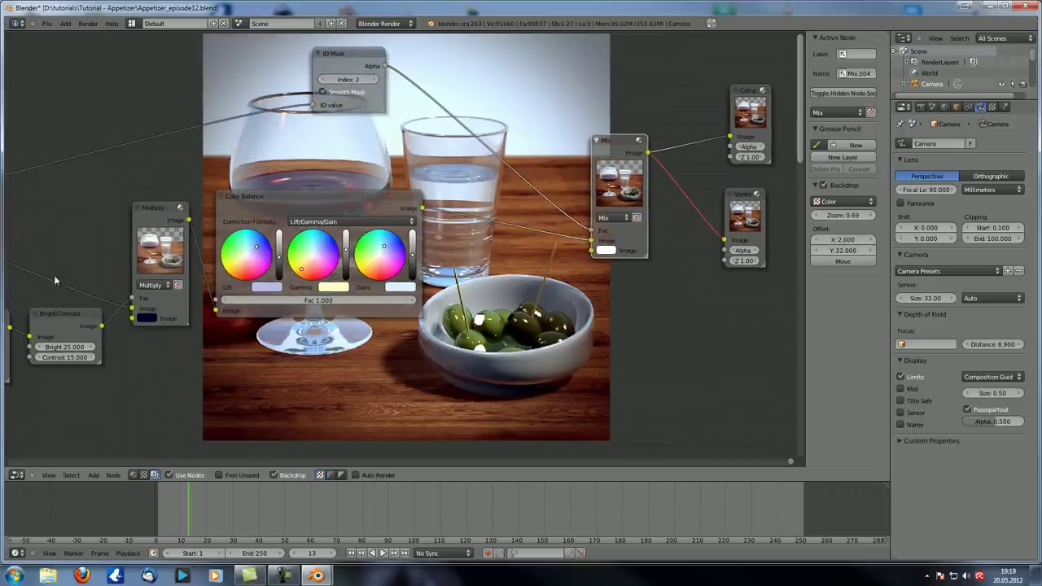
{"action": "middle_click_drag", "start_coordinate": [372, 287], "coordinate": [342, 273]}
{"action": "left_click_drag", "start_coordinate": [392, 194], "coordinate": [562, 239]}
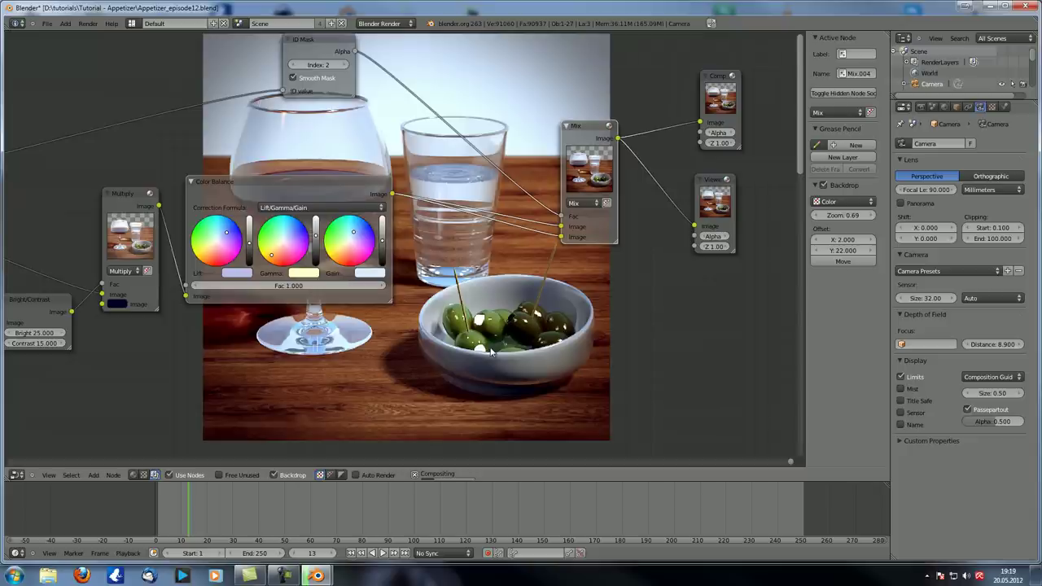
Add an RGB Curves node feeding the Mix and set its Black Level to hex 242424.
{"action": "key", "text": "shift+a"}
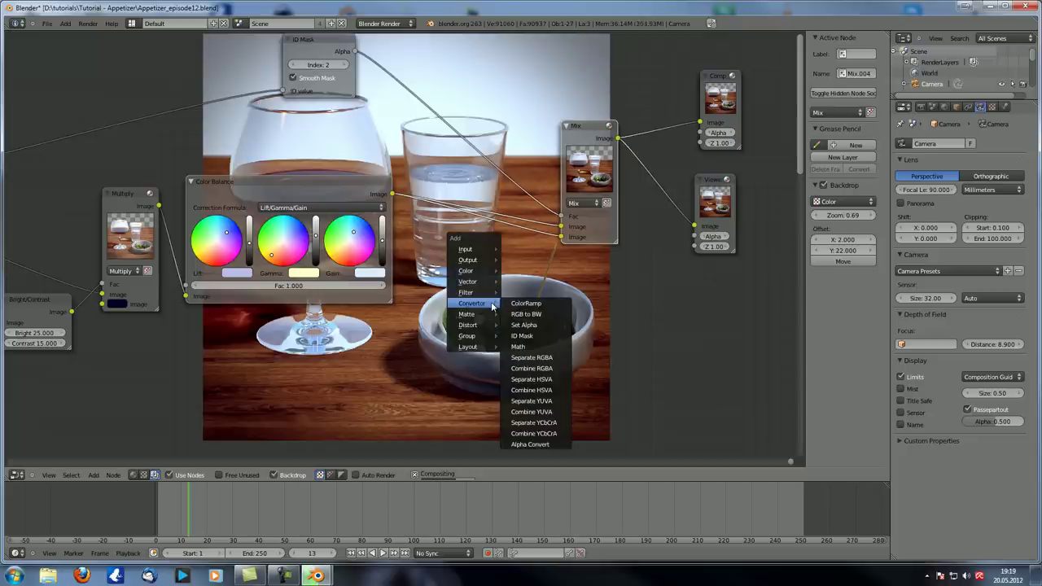
{"action": "mouse_move", "coordinate": [476, 270]}
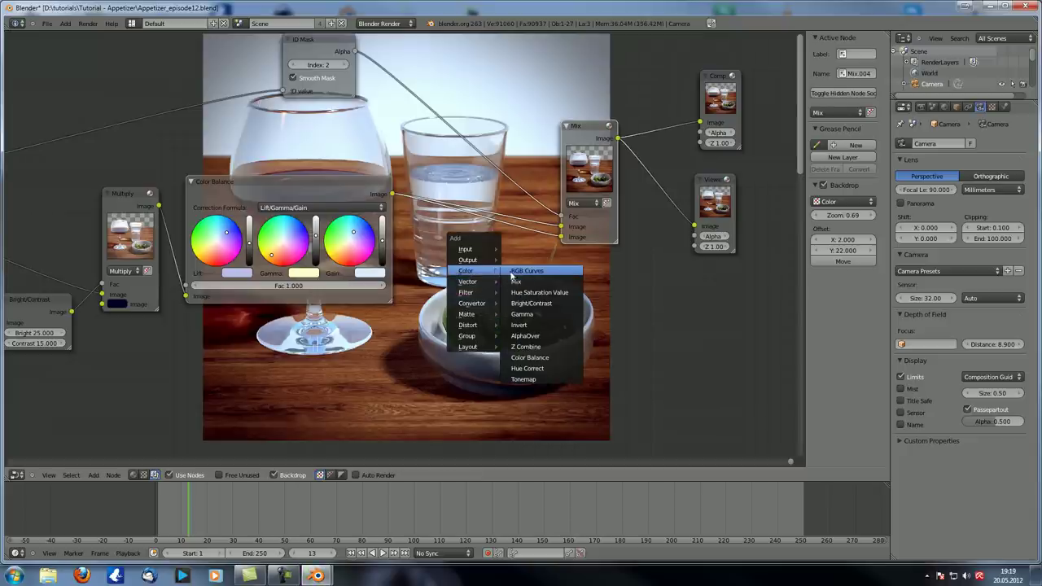
{"action": "left_click", "coordinate": [532, 272]}
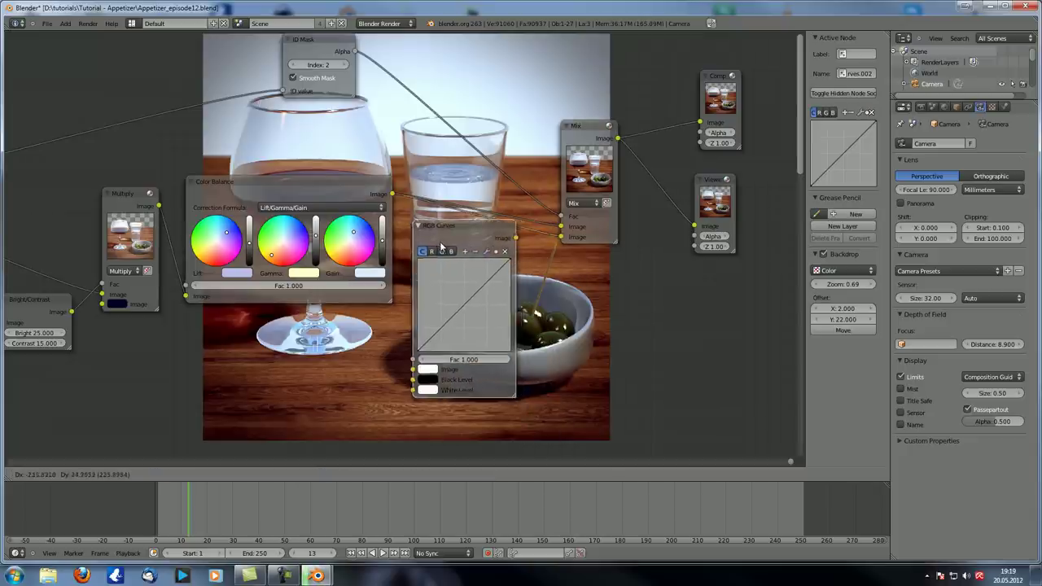
{"action": "left_click", "coordinate": [454, 275]}
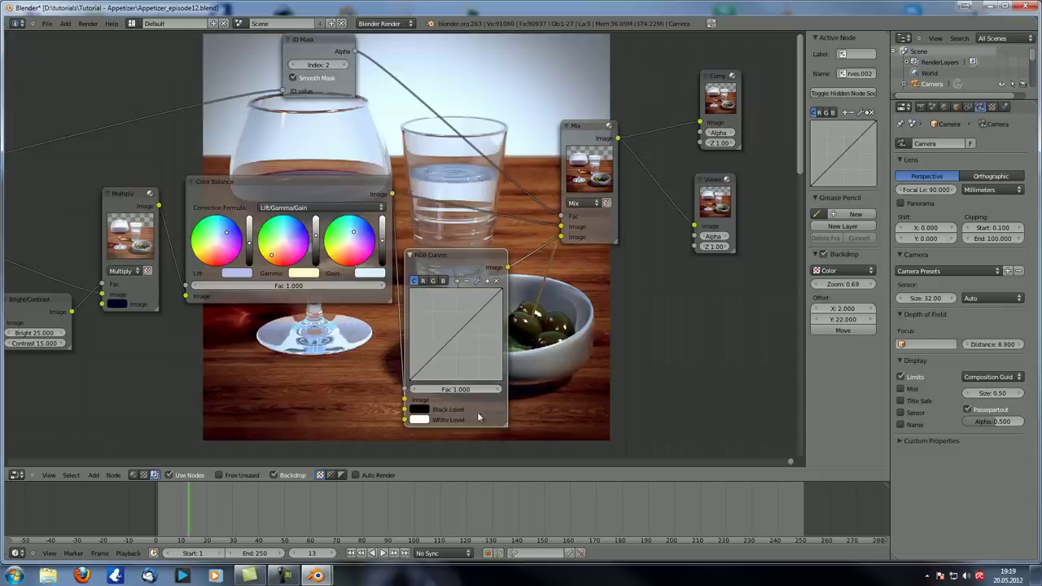
{"action": "left_click", "coordinate": [423, 411]}
{"action": "left_click", "coordinate": [447, 364]}
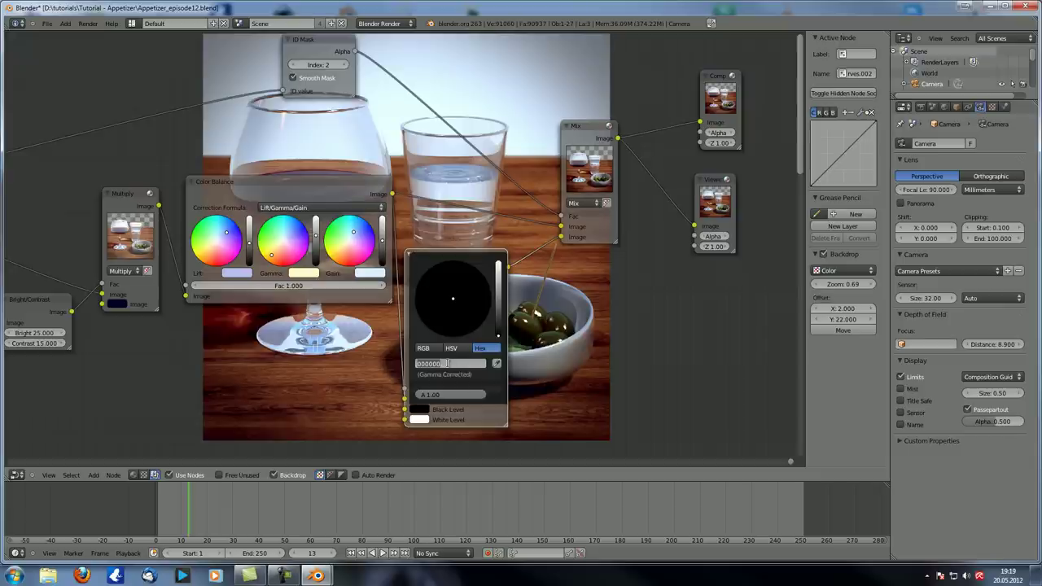
{"action": "type", "text": "242424"}
{"action": "key", "text": "Return"}
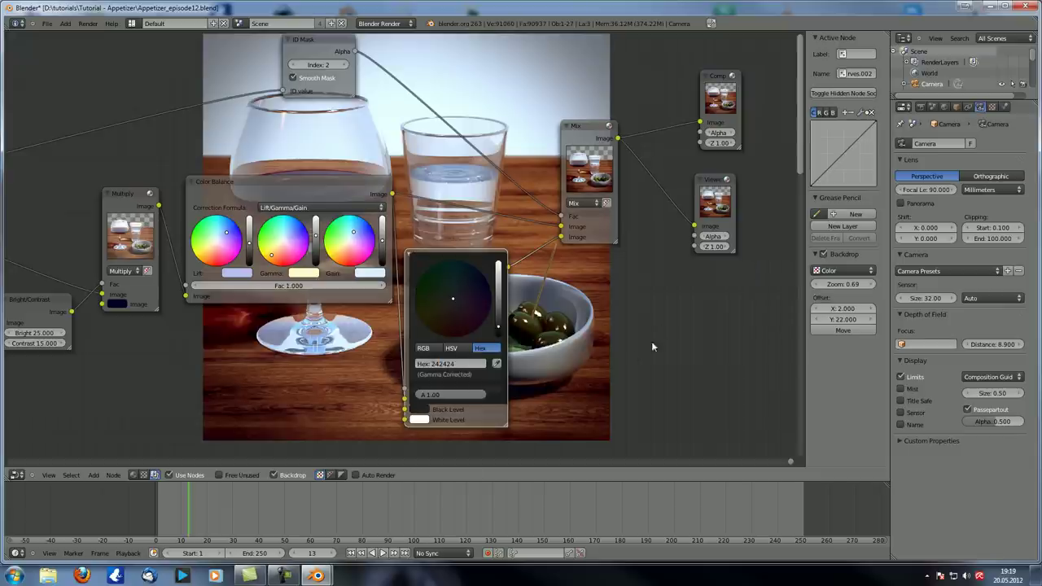
Preview the Mix result, compare it before and after the curves change, and reposition the Mix node.
{"action": "middle_click_drag", "start_coordinate": [560, 355], "coordinate": [437, 330]}
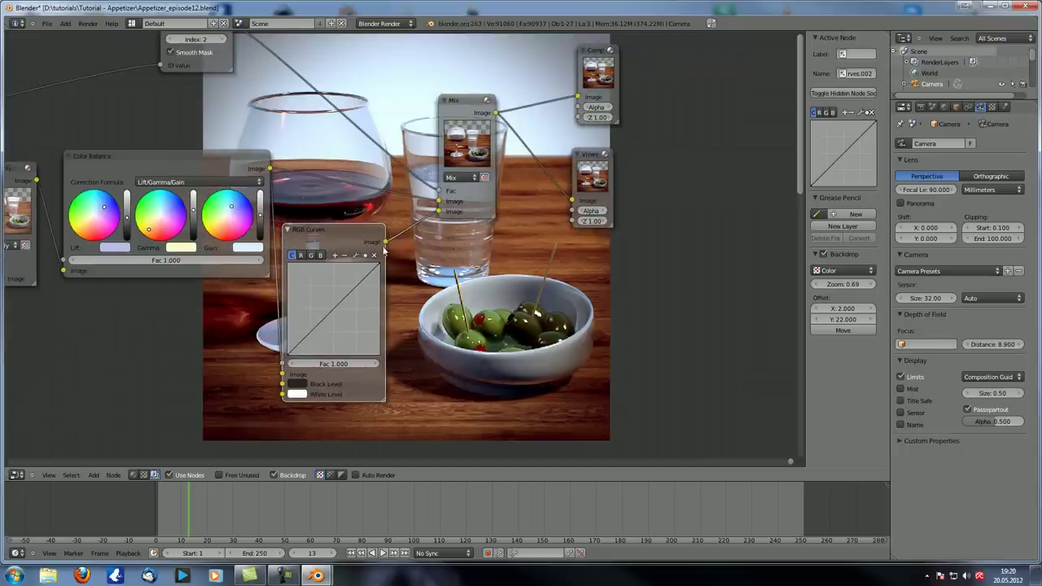
{"action": "left_click", "coordinate": [467, 107]}
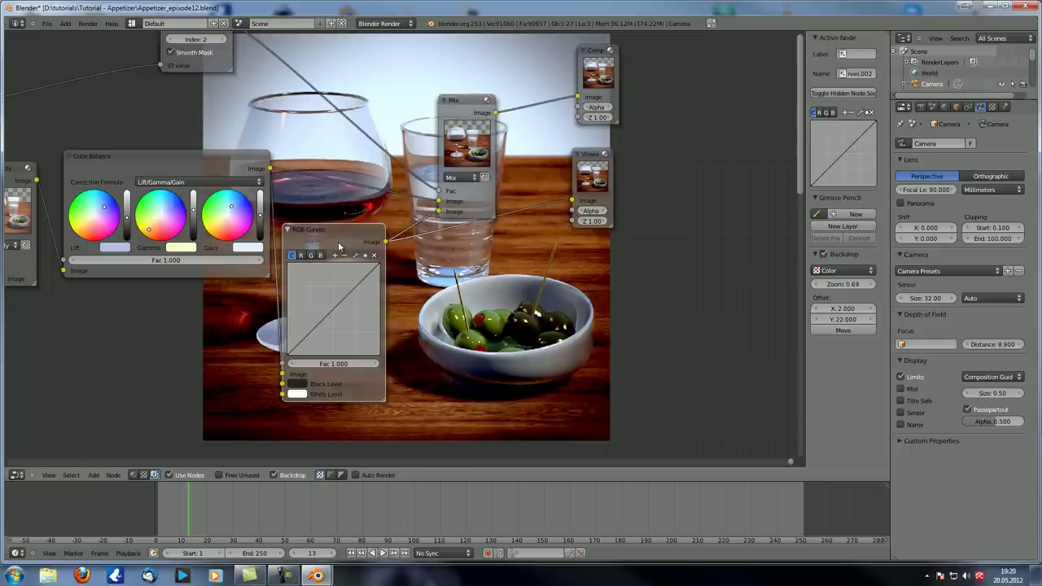
{"action": "key", "text": "ctrl+z"}
{"action": "key", "text": "ctrl+shift+z"}
{"action": "left_click_drag", "start_coordinate": [465, 124], "coordinate": [506, 87]}
{"action": "key", "text": "shift+a"}
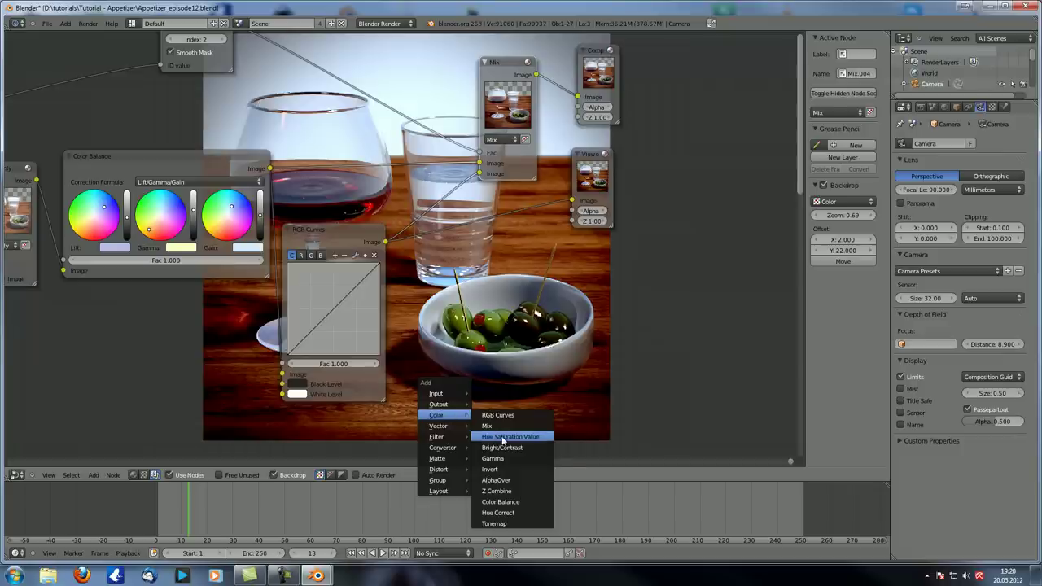
Add a Hue Saturation Value node next to the RGB Curves node.
{"action": "left_click", "coordinate": [488, 426]}
{"action": "left_click", "coordinate": [405, 262]}
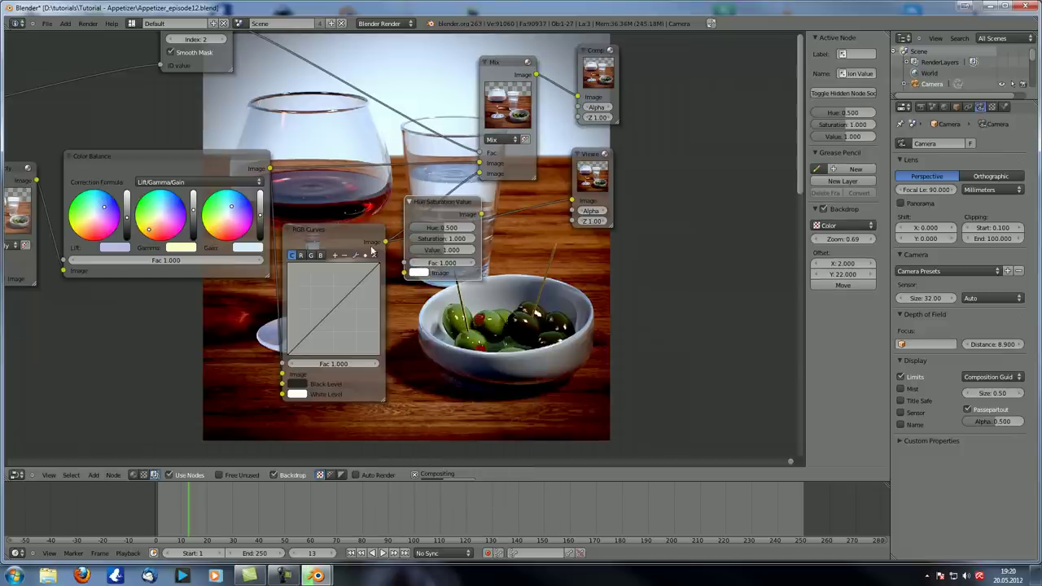
{"action": "left_click_drag", "start_coordinate": [447, 202], "coordinate": [437, 187]}
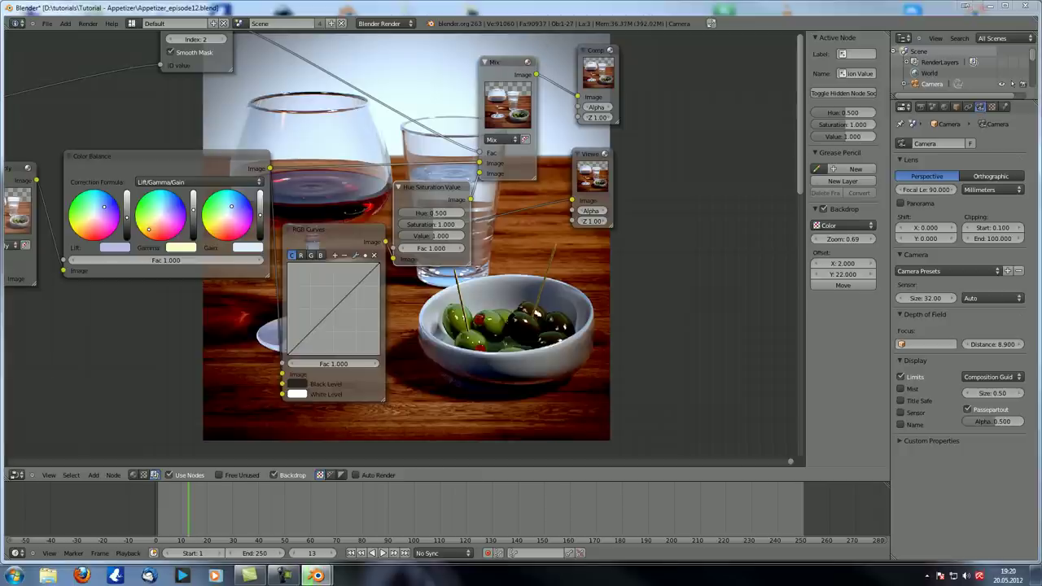
{"action": "scroll", "coordinate": [460, 335], "scroll_direction": "up", "scroll_amount": 3}
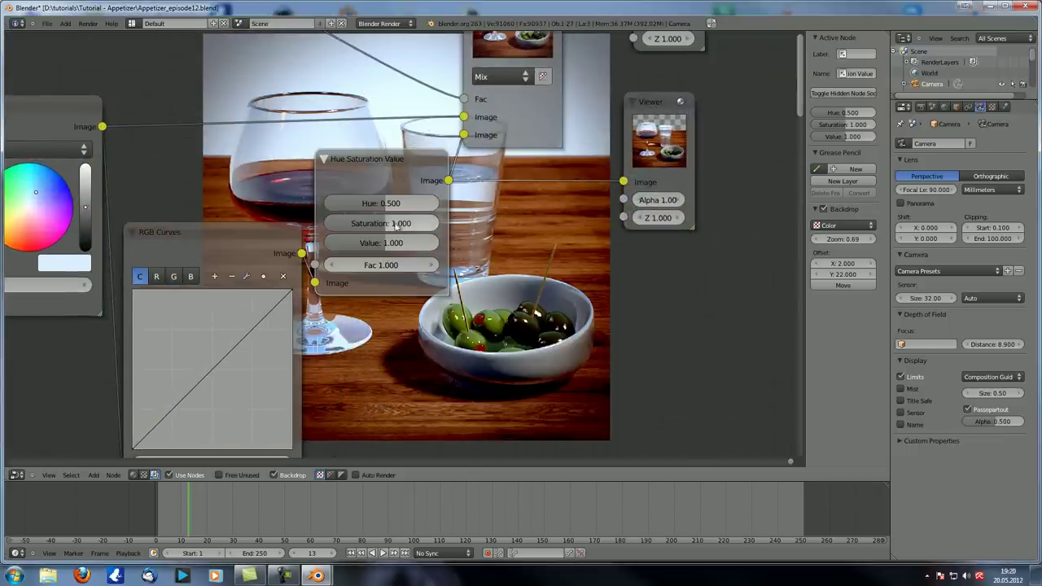
Set the Hue Saturation Value node's Hue to 0.510.
{"action": "left_click", "coordinate": [386, 206]}
{"action": "type", "text": ".505"}
{"action": "key", "text": "Return"}
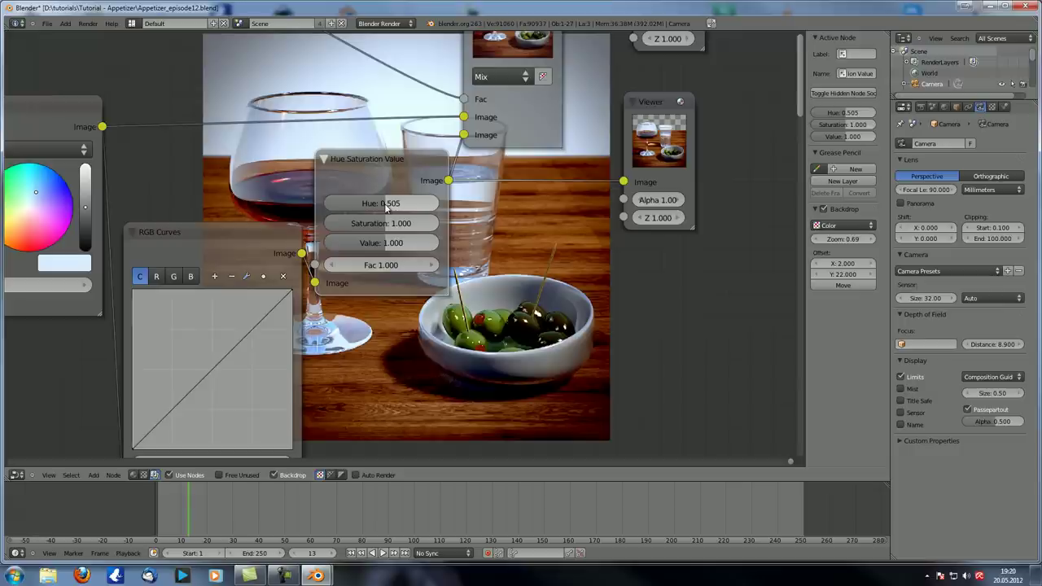
{"action": "left_click", "coordinate": [392, 204]}
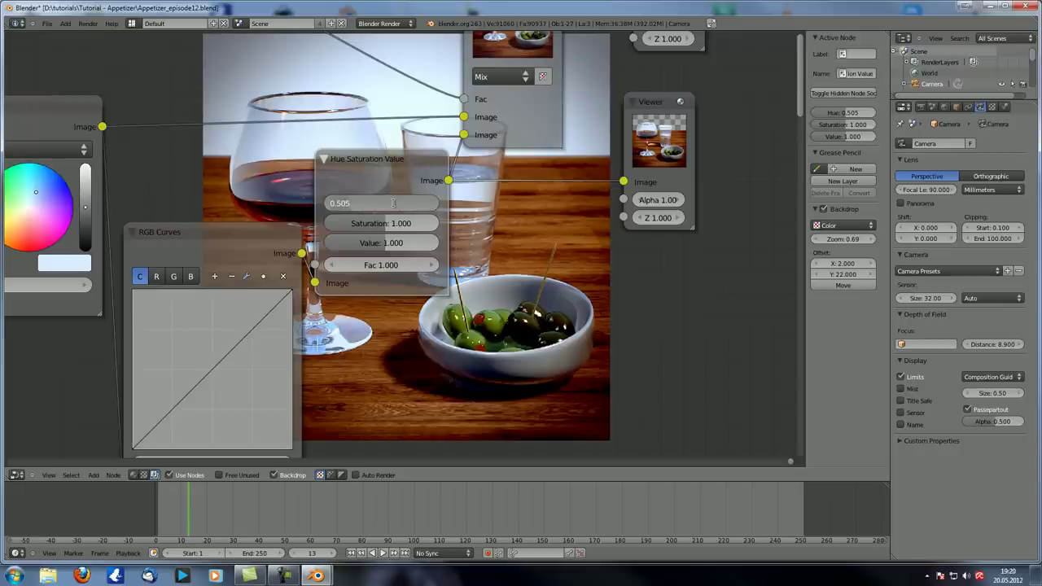
{"action": "key", "text": "BackSpace"}
{"action": "type", "text": ".51"}
{"action": "key", "text": "Return"}
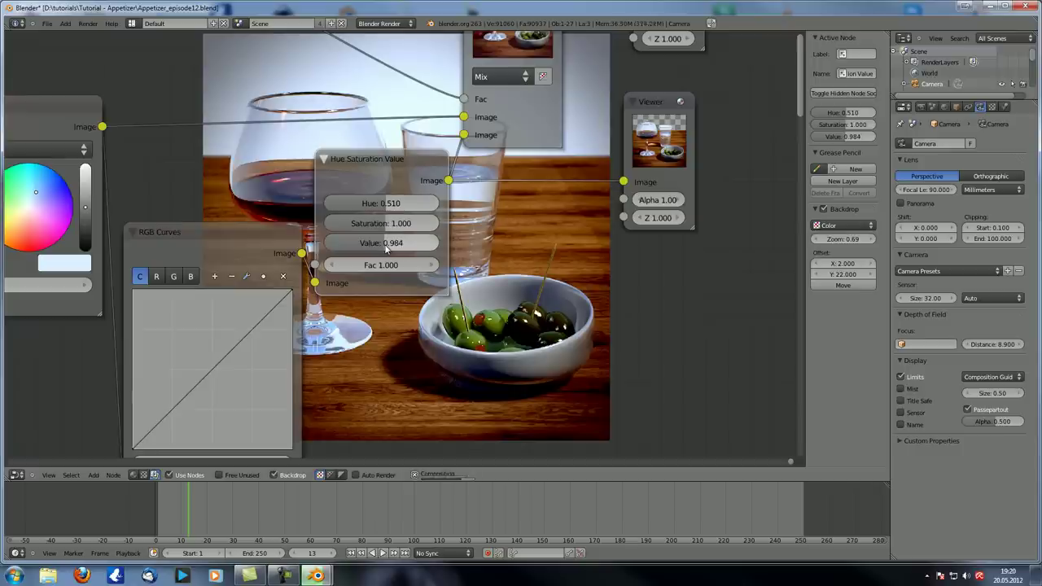
Set Value to 1.200 and Saturation to 0.940 to brighten the image.
{"action": "double_click", "coordinate": [381, 244]}
{"action": "type", "text": "1.2"}
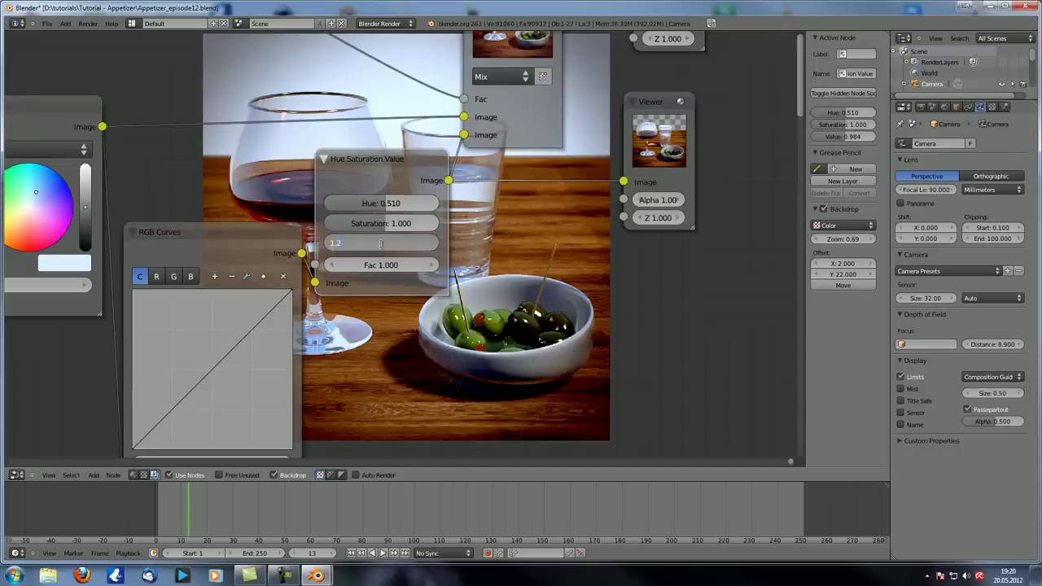
{"action": "key", "text": "Return"}
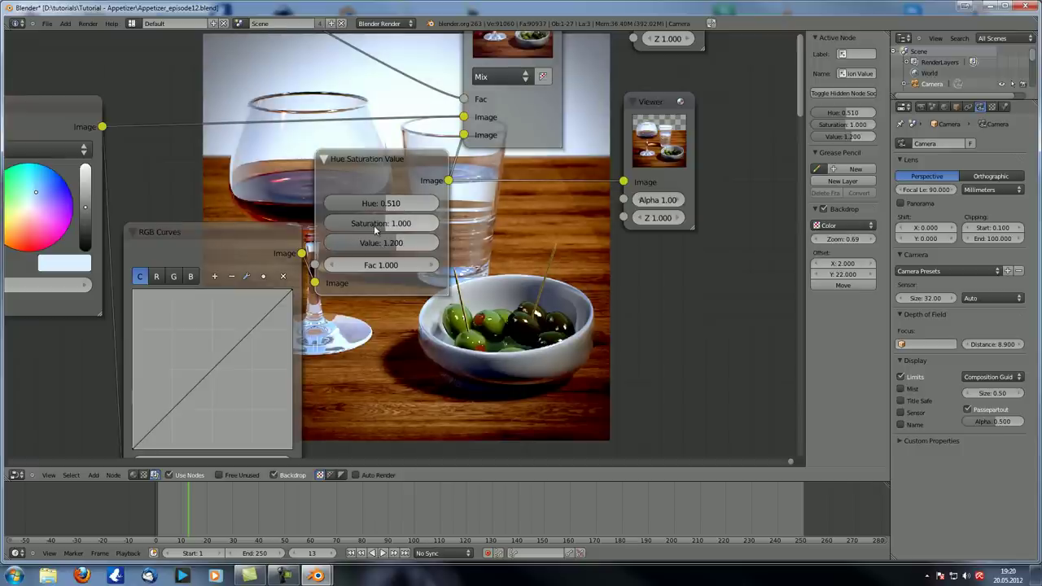
{"action": "double_click", "coordinate": [374, 225]}
{"action": "key", "text": "BackSpace"}
{"action": "type", "text": ".94"}
{"action": "key", "text": "Return"}
Compare the Color Balance, Hue Saturation Value and final Mix outputs in the Viewer.
{"action": "scroll", "coordinate": [489, 283], "scroll_direction": "down", "scroll_amount": 2}
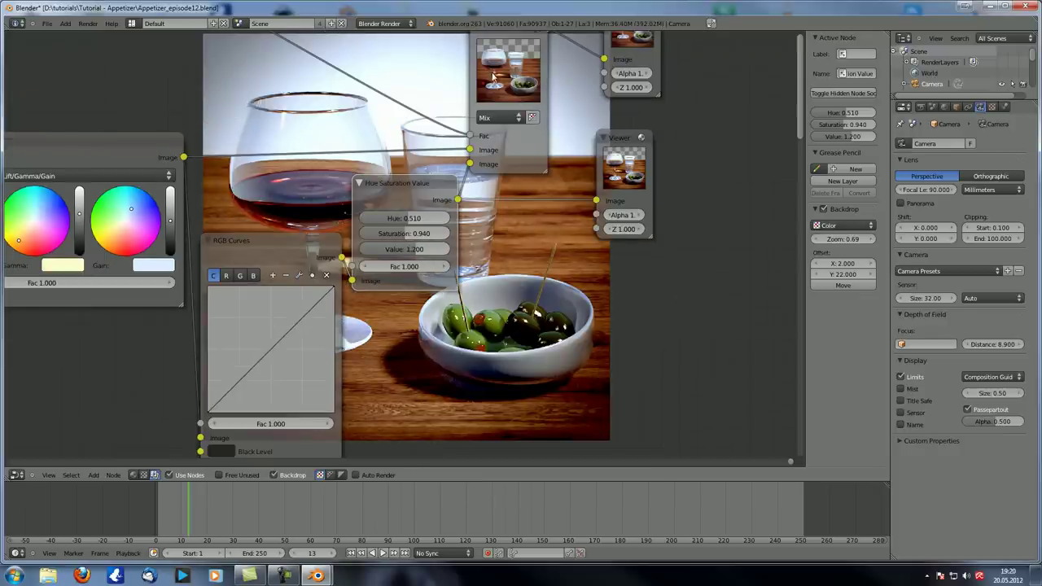
{"action": "scroll", "coordinate": [470, 325], "scroll_direction": "up", "scroll_amount": 1}
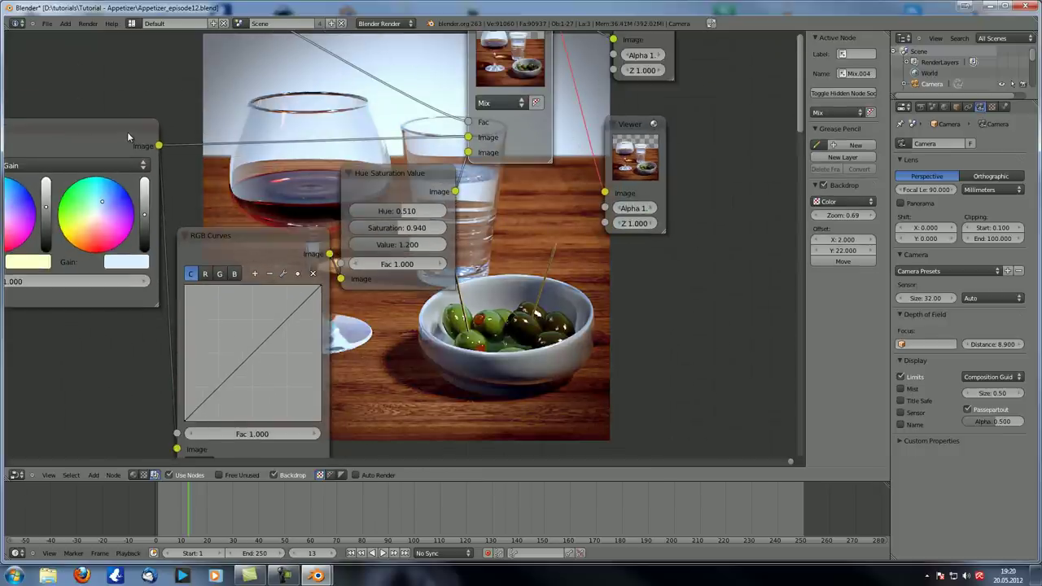
{"action": "left_click", "coordinate": [127, 133]}
{"action": "left_click", "coordinate": [397, 182], "text": "ctrl+shift"}
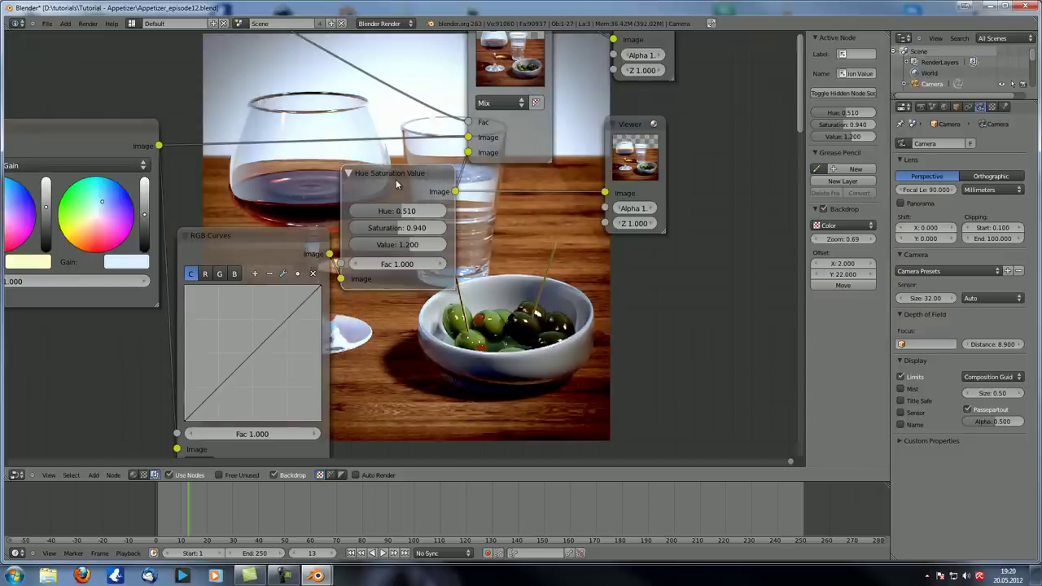
{"action": "left_click", "coordinate": [537, 150], "text": "ctrl+shift"}
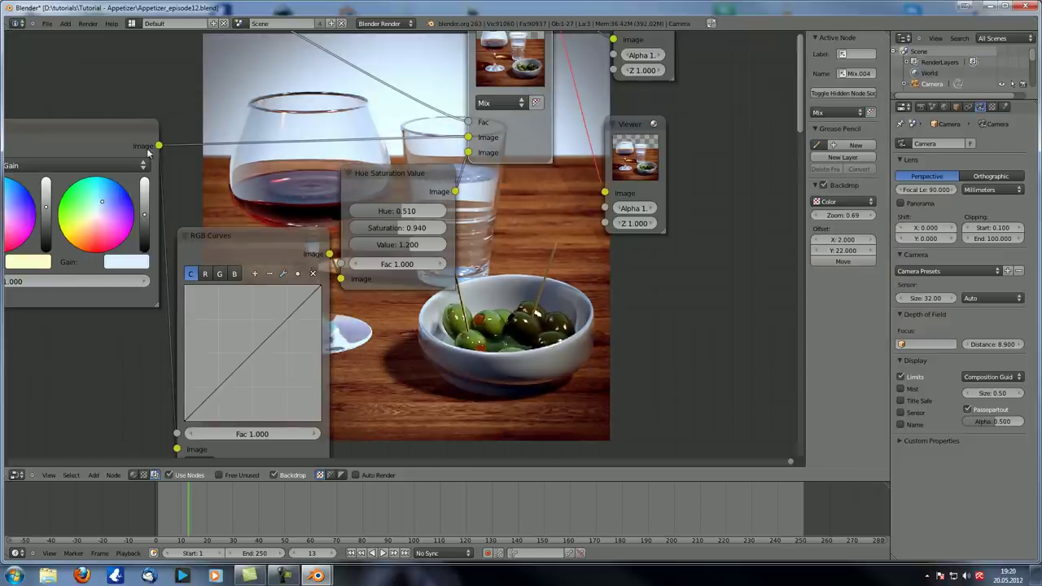
{"action": "left_click", "coordinate": [98, 144]}
{"action": "left_click", "coordinate": [531, 144]}
Bow the RGB Curves red channel upward, then compare the Color Balance and Mix previews.
{"action": "left_click", "coordinate": [208, 277]}
{"action": "left_click_drag", "start_coordinate": [251, 355], "coordinate": [247, 347]}
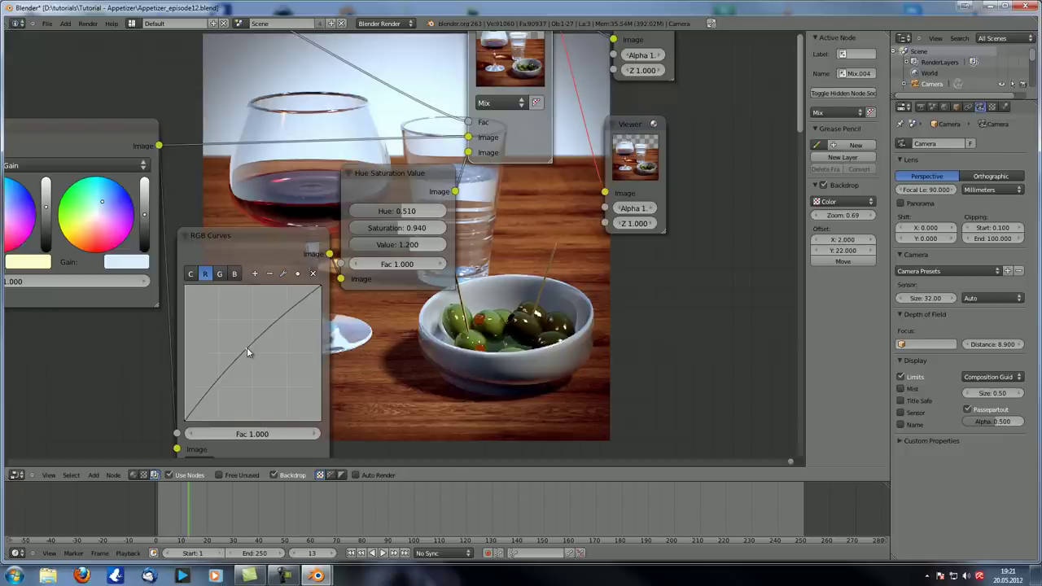
{"action": "middle_click_drag", "start_coordinate": [247, 347], "coordinate": [221, 377]}
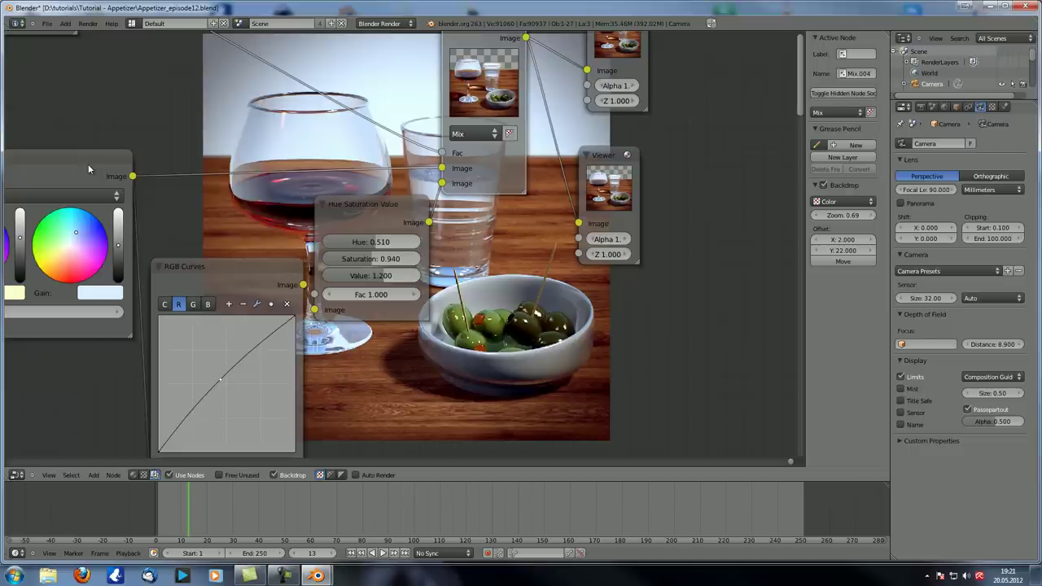
{"action": "left_click", "coordinate": [88, 167], "text": "ctrl+shift"}
{"action": "left_click", "coordinate": [504, 184], "text": "ctrl+shift"}
{"action": "middle_click_drag", "start_coordinate": [513, 313], "coordinate": [558, 316], "text": "alt"}
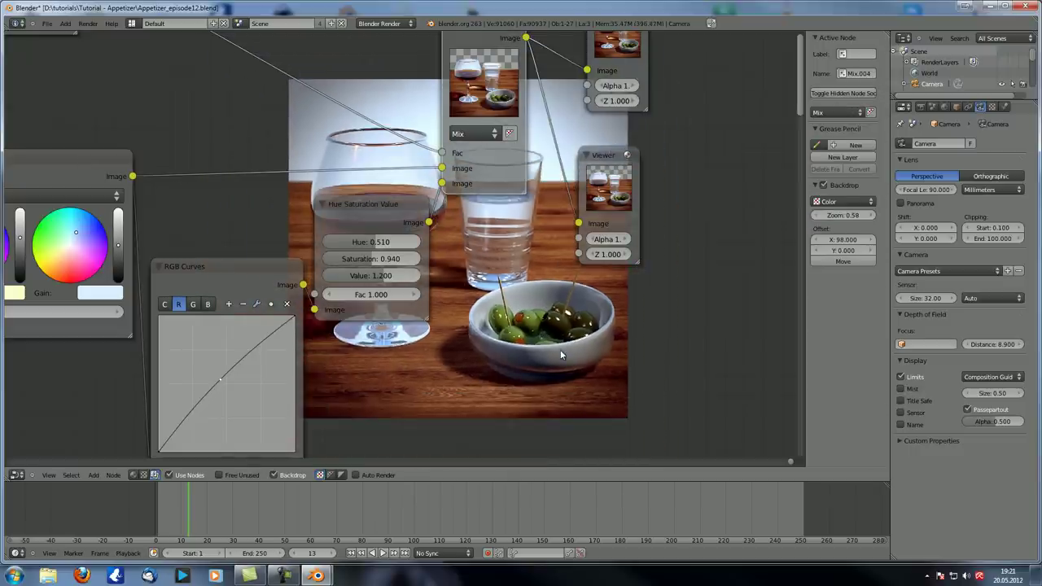
{"action": "key", "text": "alt+v"}
{"action": "key", "text": "alt+v"}
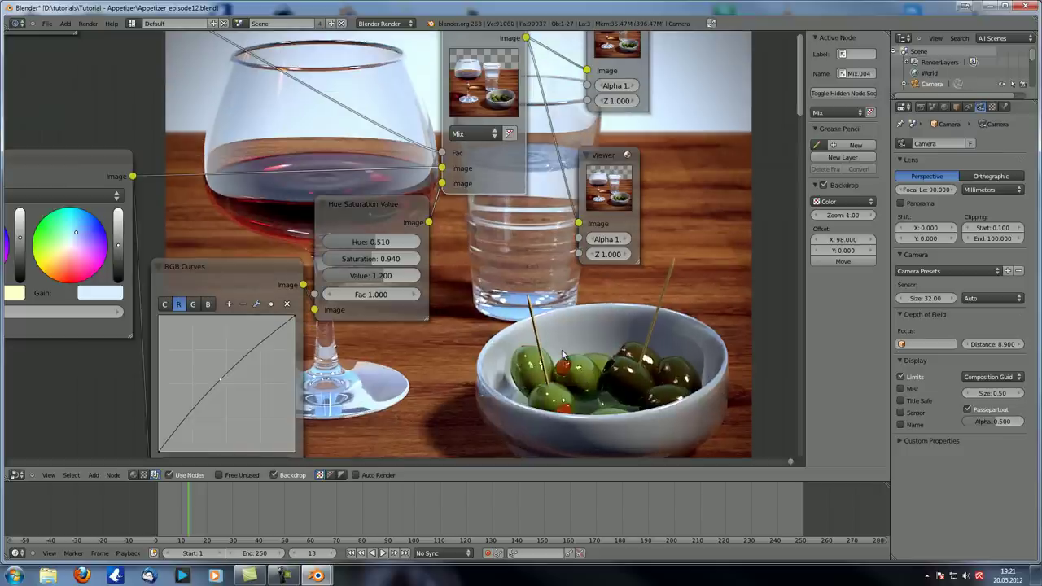
{"action": "middle_click_drag", "start_coordinate": [562, 352], "coordinate": [542, 314], "text": "alt"}
{"action": "key", "text": "alt+v"}
{"action": "key", "text": "v"}
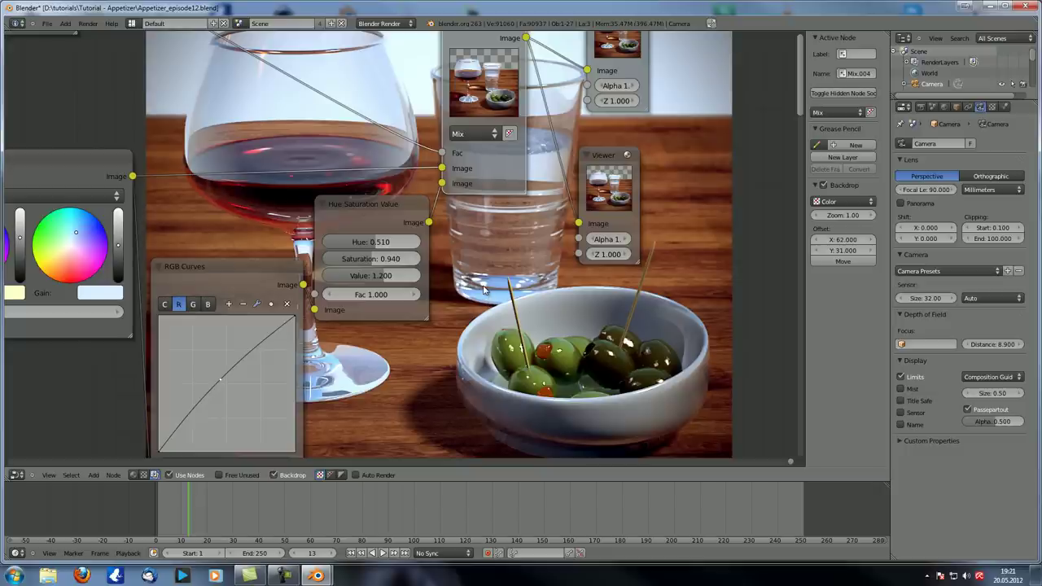
{"action": "middle_click_drag", "start_coordinate": [483, 289], "coordinate": [438, 337], "text": "alt"}
Enlarge the backdrop preview and raise the Color Balance Lift brightness to open the shadows.
{"action": "key", "text": "Home"}
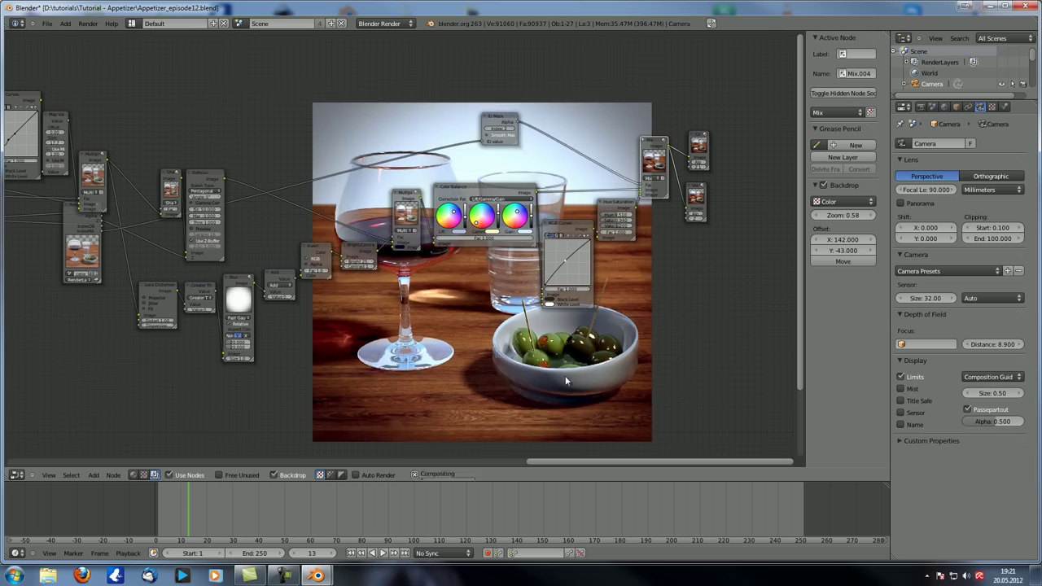
{"action": "key", "text": "alt+v"}
{"action": "key", "text": "alt+v"}
{"action": "middle_click_drag", "start_coordinate": [550, 365], "coordinate": [516, 262], "text": "alt"}
{"action": "middle_click_drag", "start_coordinate": [329, 343], "coordinate": [521, 336]}
{"action": "scroll", "coordinate": [270, 290], "scroll_direction": "up", "scroll_amount": 2}
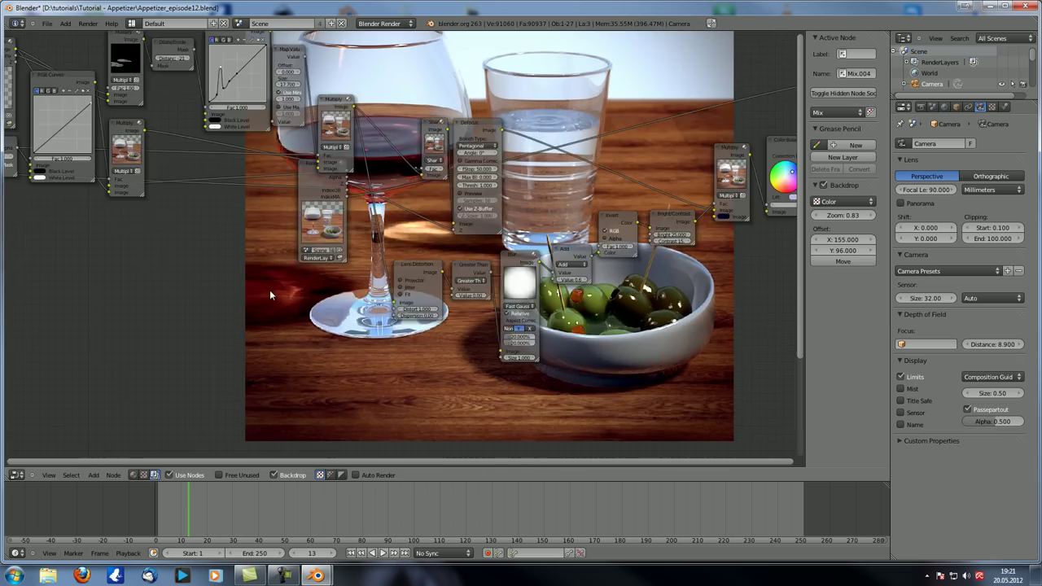
{"action": "scroll", "coordinate": [269, 290], "scroll_direction": "up", "scroll_amount": 6}
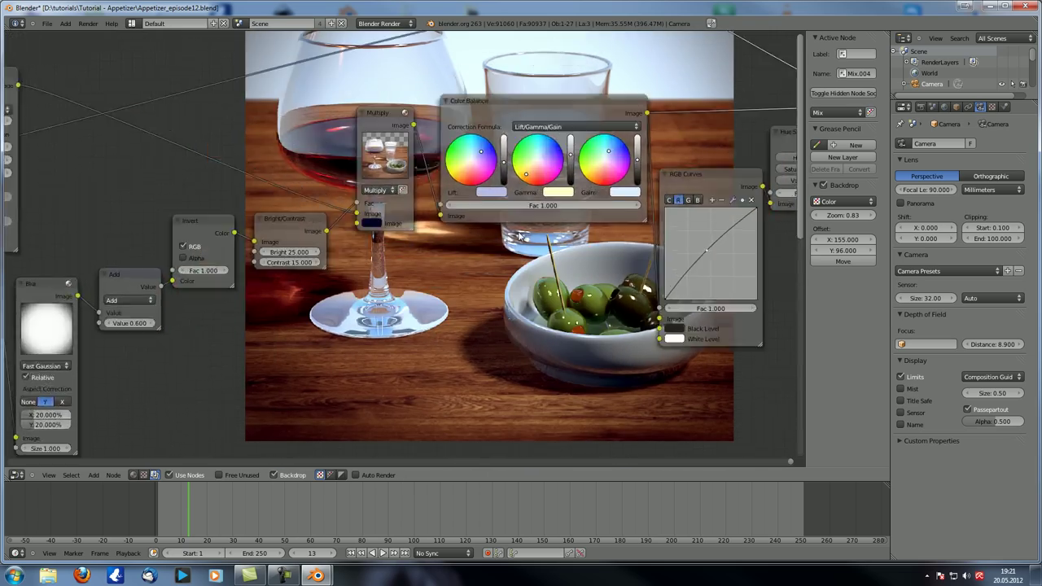
{"action": "scroll", "coordinate": [521, 236], "scroll_direction": "up", "scroll_amount": 4}
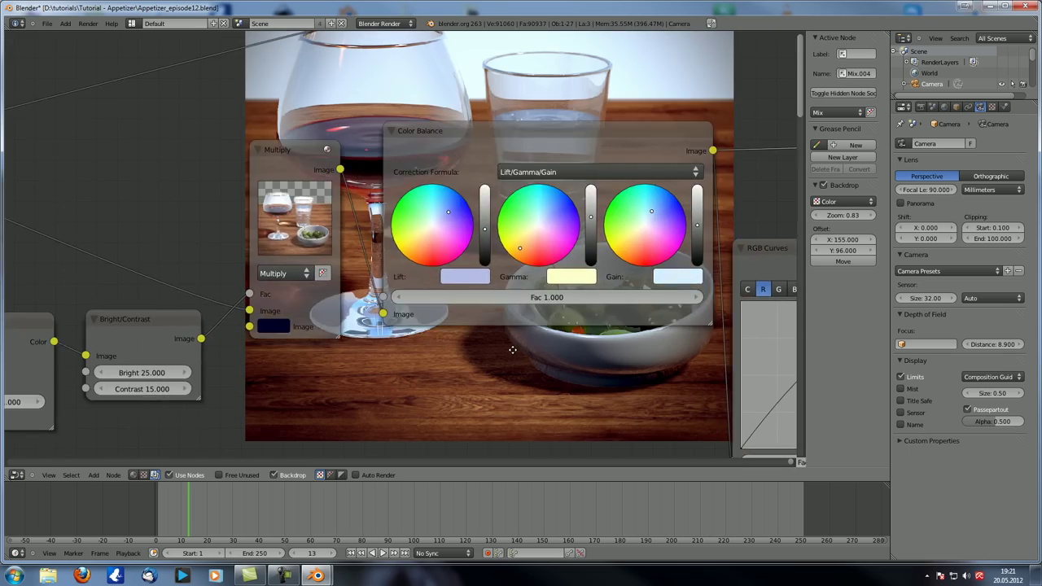
{"action": "middle_click_drag", "start_coordinate": [512, 349], "coordinate": [655, 330]}
{"action": "scroll", "coordinate": [423, 342], "scroll_direction": "down", "scroll_amount": 2}
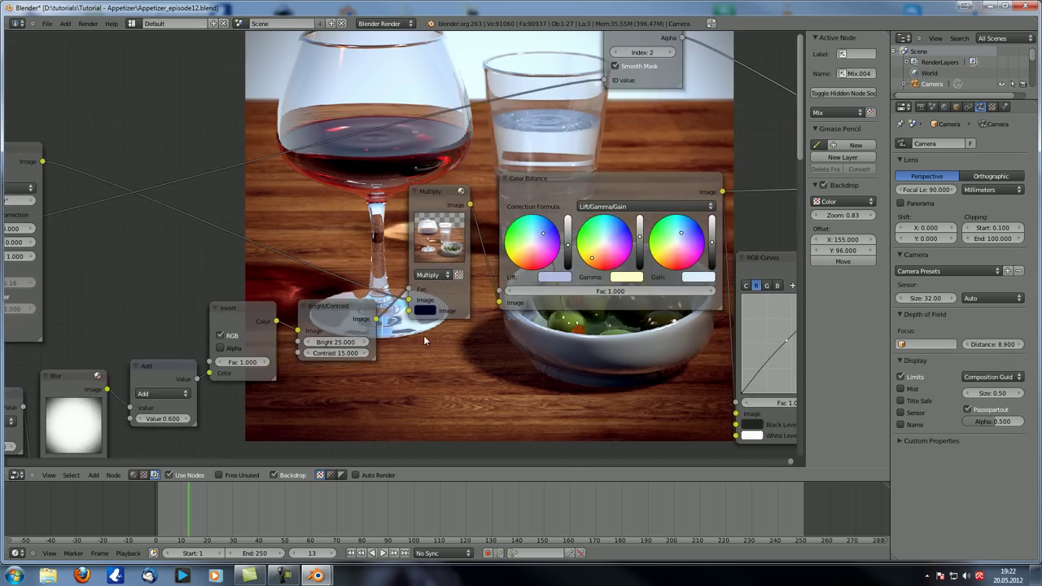
{"action": "middle_click_drag", "start_coordinate": [423, 336], "coordinate": [401, 267]}
{"action": "scroll", "coordinate": [468, 324], "scroll_direction": "up", "scroll_amount": 1}
{"action": "scroll", "coordinate": [468, 330], "scroll_direction": "up", "scroll_amount": 2}
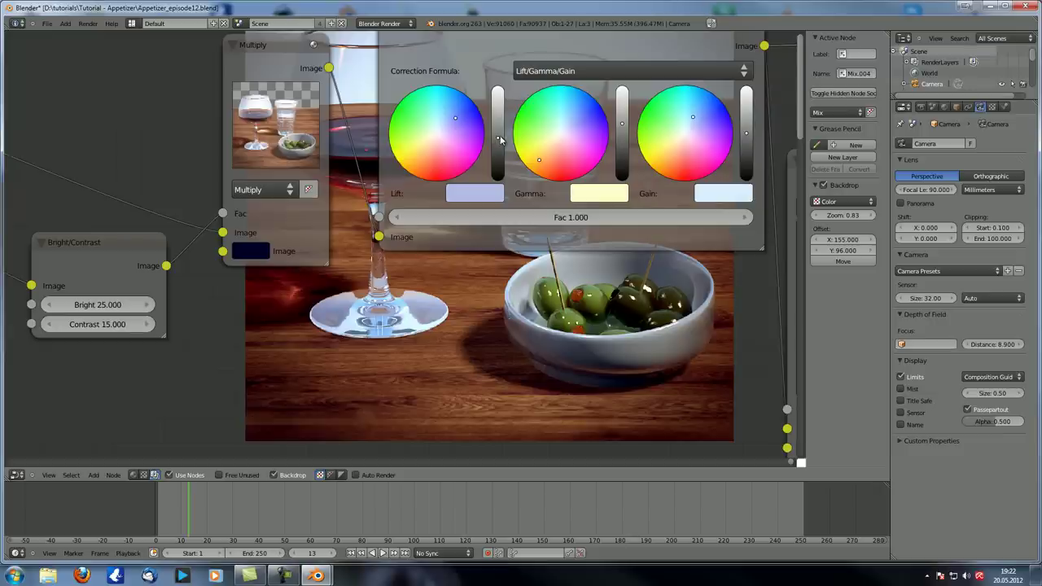
{"action": "left_click_drag", "start_coordinate": [501, 140], "coordinate": [498, 135]}
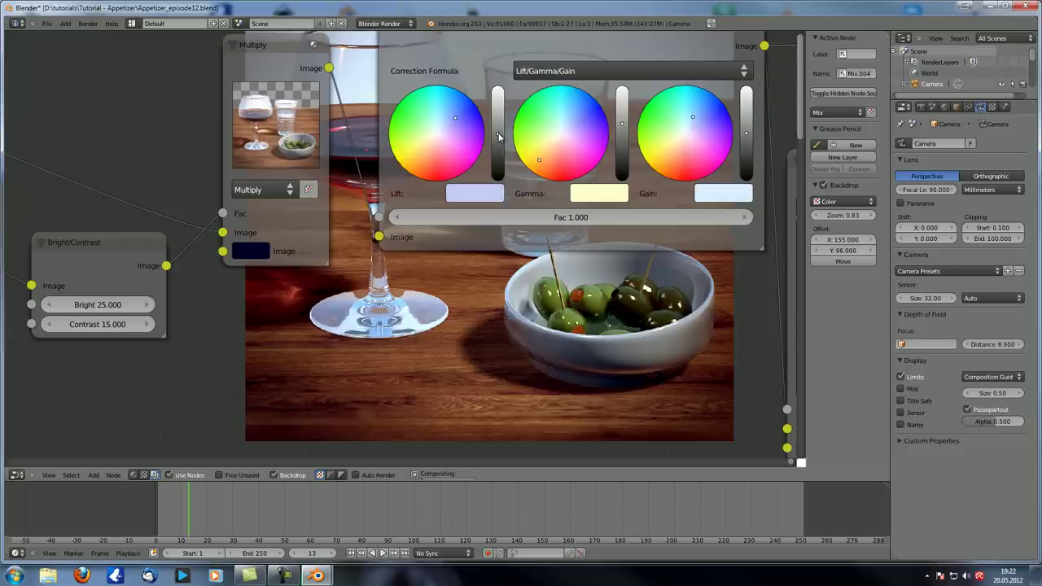
Fine-tune the Color Balance Gain, lowering it slightly and nudging it back up.
{"action": "middle_click_drag", "start_coordinate": [516, 326], "coordinate": [500, 215]}
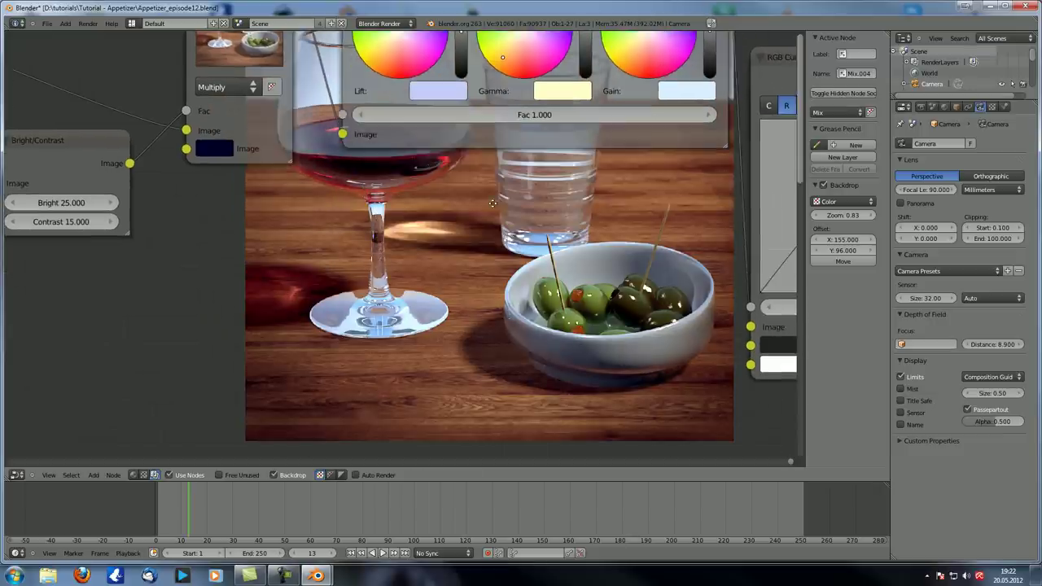
{"action": "middle_click_drag", "start_coordinate": [517, 293], "coordinate": [495, 425], "text": "alt"}
{"action": "middle_click_drag", "start_coordinate": [585, 78], "coordinate": [559, 178]}
{"action": "left_click_drag", "start_coordinate": [682, 136], "coordinate": [682, 139]}
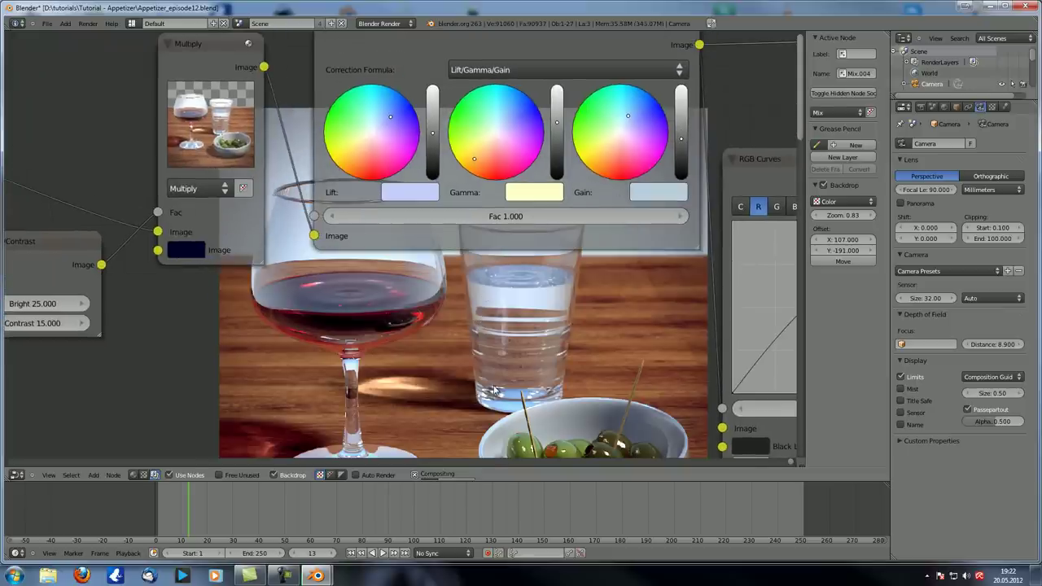
{"action": "middle_click_drag", "start_coordinate": [489, 390], "coordinate": [481, 305], "text": "alt"}
{"action": "left_click_drag", "start_coordinate": [681, 138], "coordinate": [681, 135]}
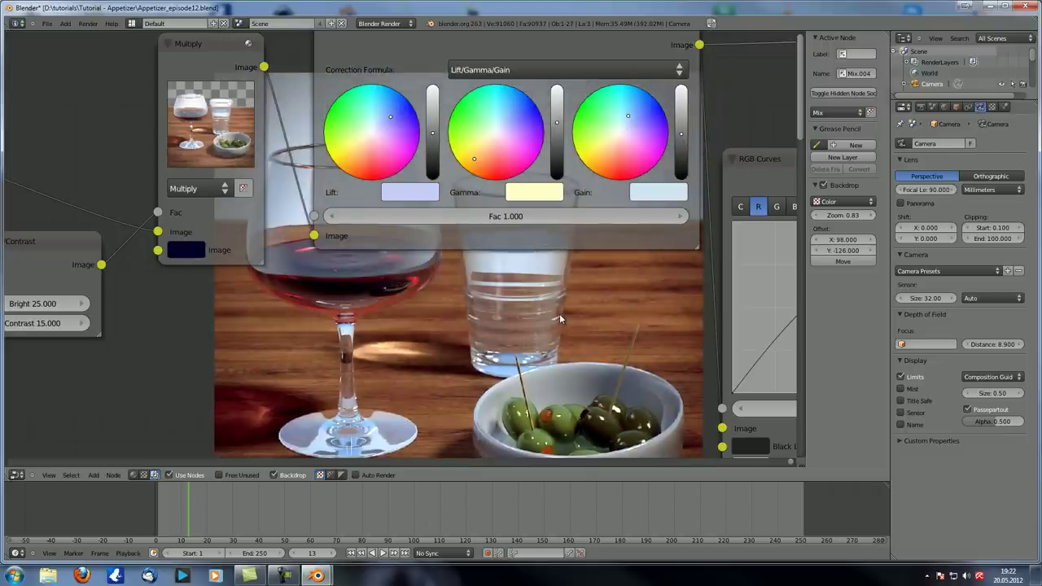
{"action": "middle_click_drag", "start_coordinate": [559, 313], "coordinate": [549, 381], "text": "alt"}
{"action": "key", "text": "Home"}
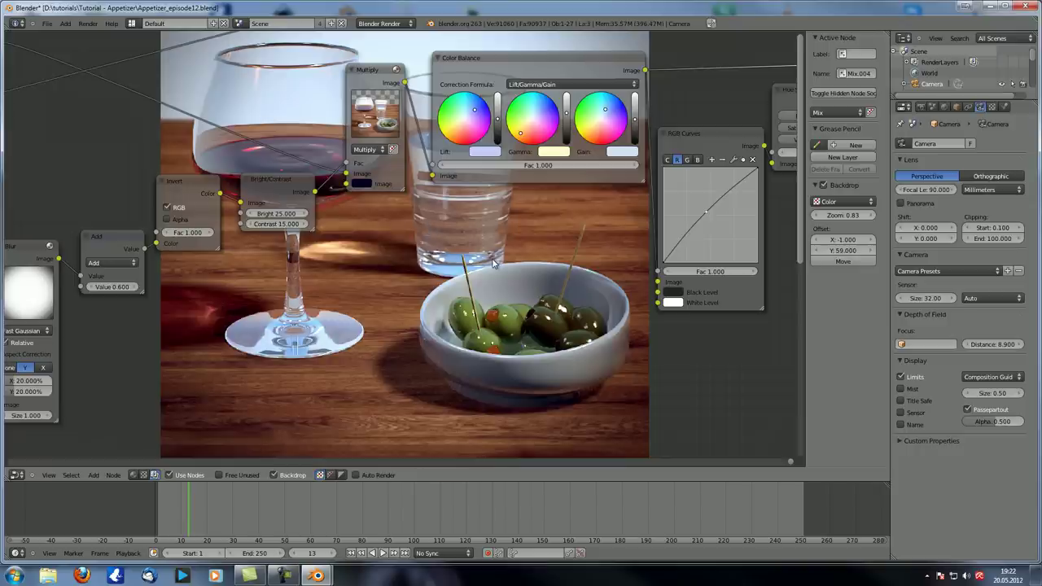
{"action": "scroll", "coordinate": [521, 287], "scroll_direction": "down", "scroll_amount": 6}
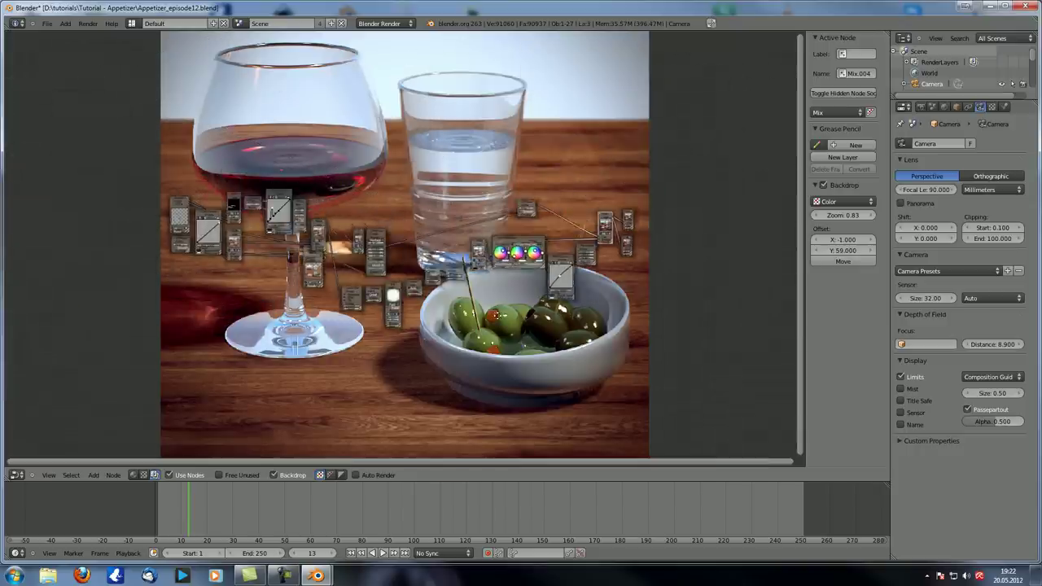
{"action": "middle_click_drag", "start_coordinate": [440, 304], "coordinate": [455, 276]}
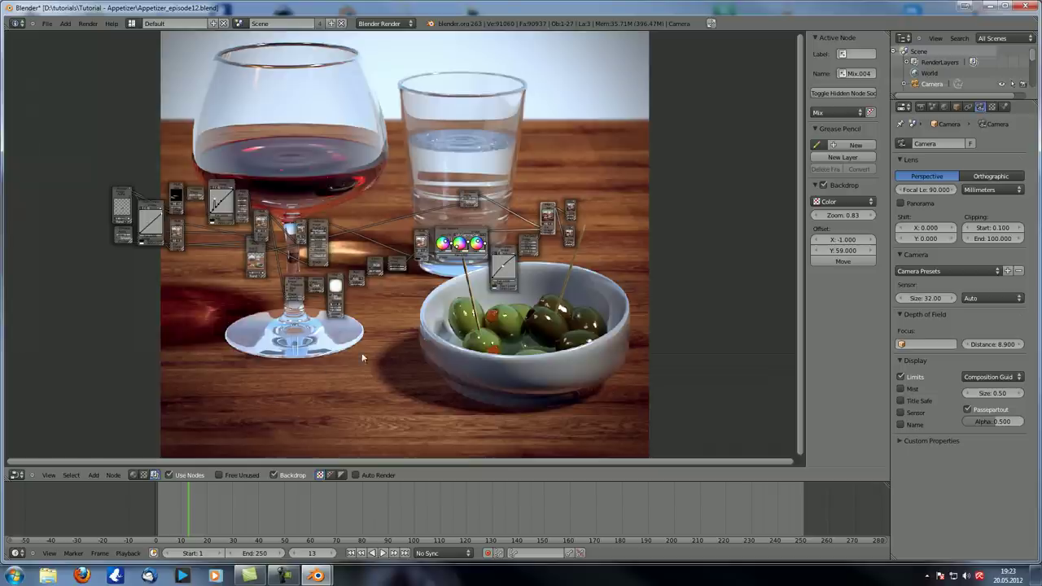
{"action": "middle_click_drag", "start_coordinate": [281, 377], "coordinate": [355, 373], "text": "ctrl"}
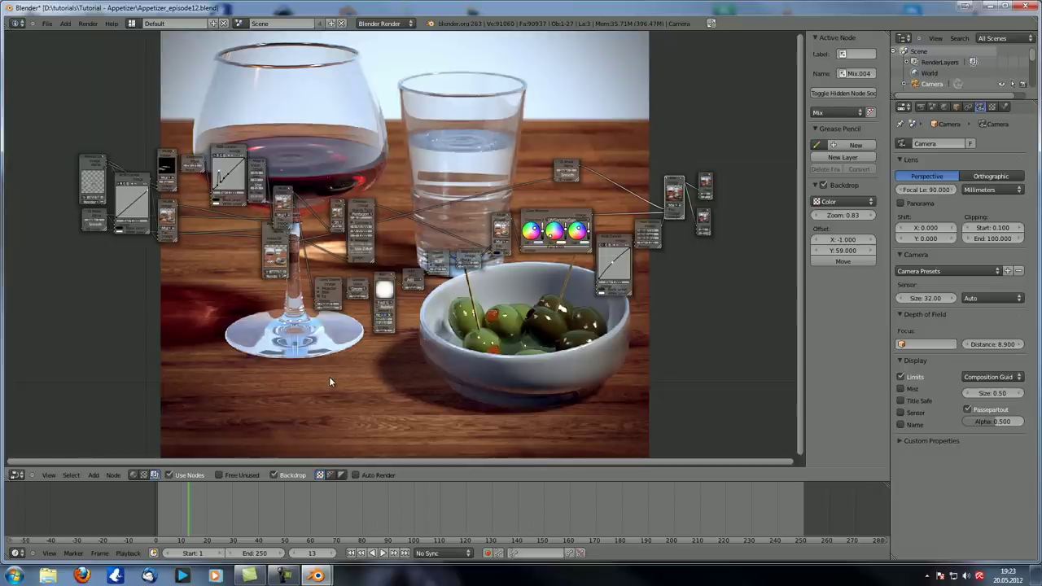
{"action": "scroll", "coordinate": [329, 382], "scroll_direction": "up", "scroll_amount": 5}
{"action": "middle_click_drag", "start_coordinate": [346, 376], "coordinate": [268, 403]}
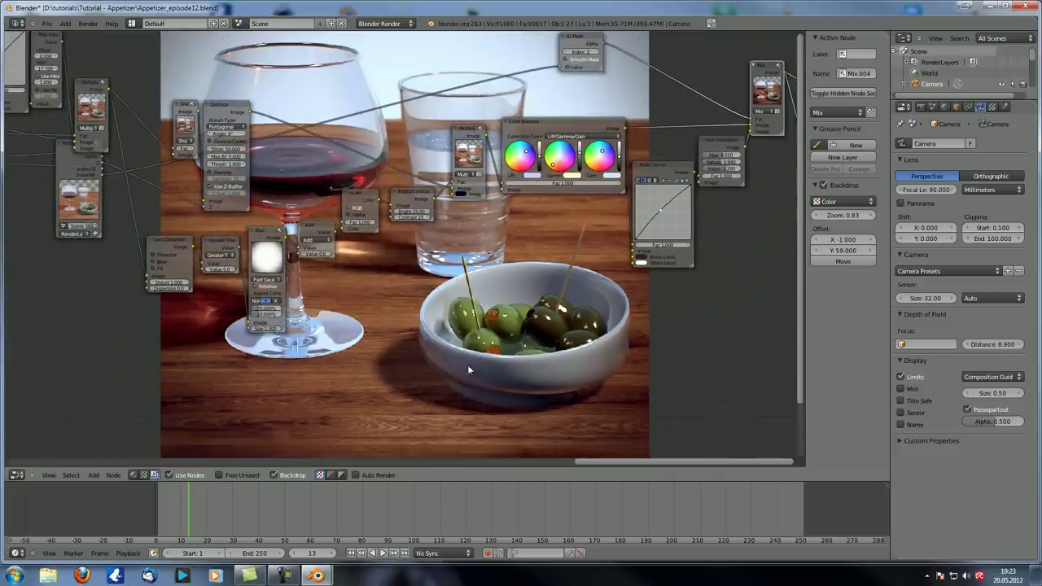